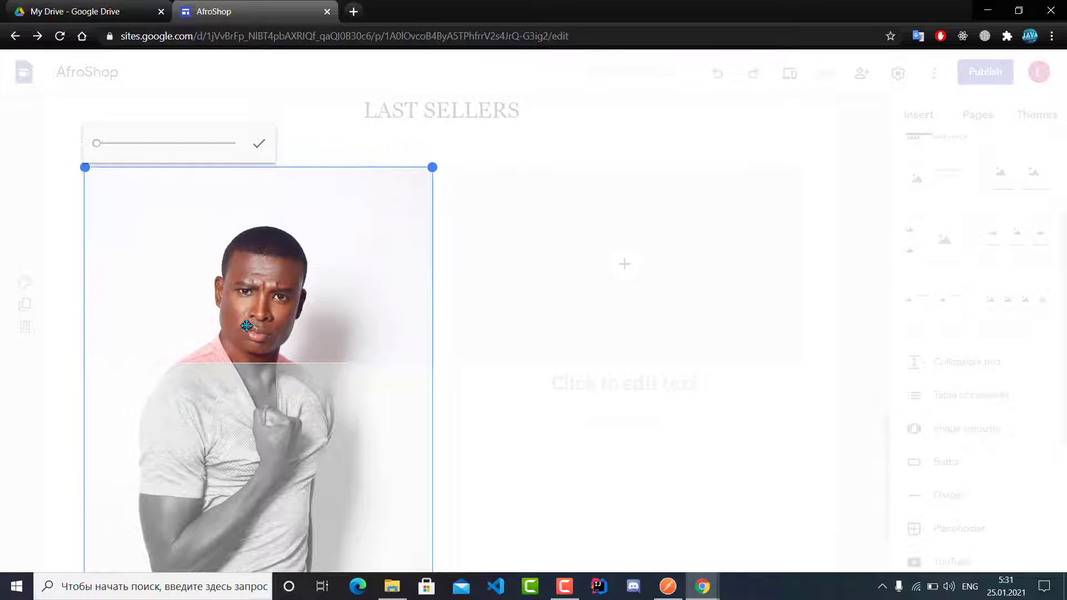
Reposition the man's photo within its crop frame in the LAST SELLERS section and apply the crop.
{"action": "scroll", "coordinate": [247, 310], "scroll_direction": "down", "scroll_amount": 1}
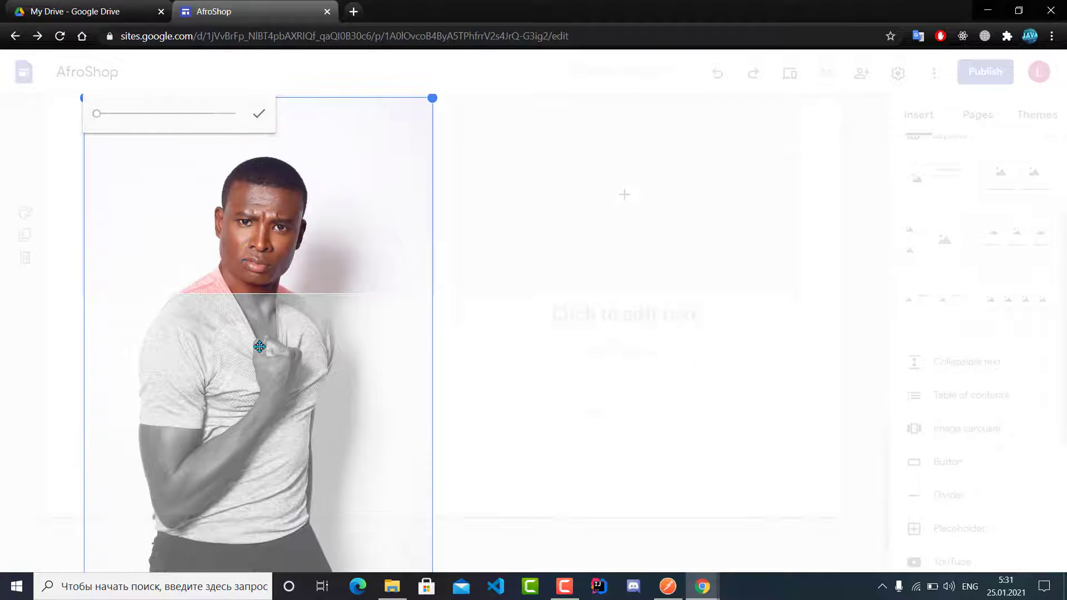
{"action": "left_click_drag", "start_coordinate": [259, 248], "coordinate": [259, 183]}
{"action": "left_click", "coordinate": [258, 113]}
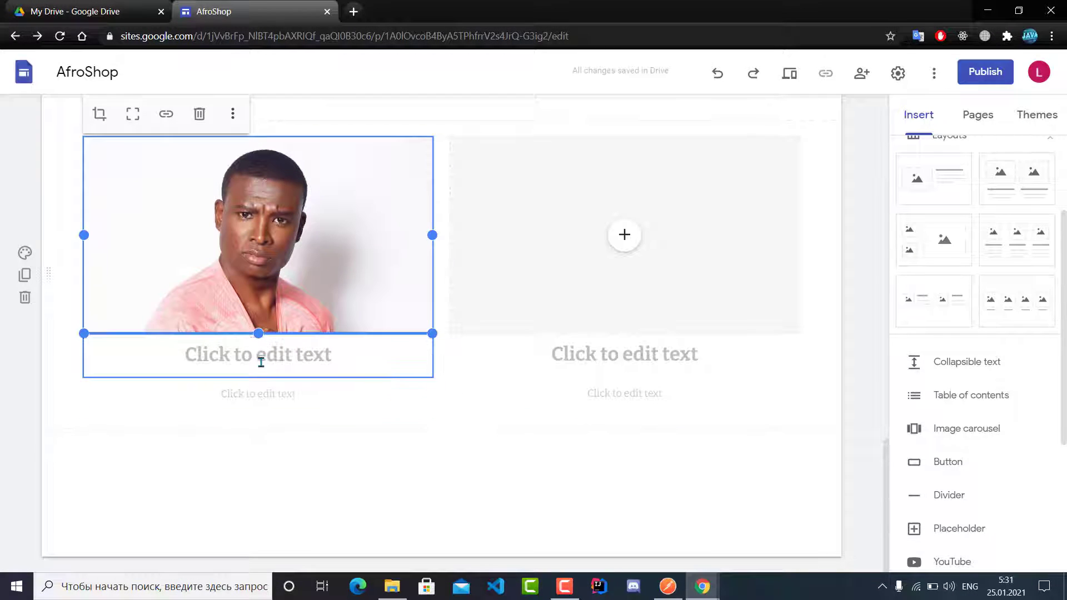
Delete the empty body text and heading placeholders under the man's photo.
{"action": "left_click", "coordinate": [259, 379]}
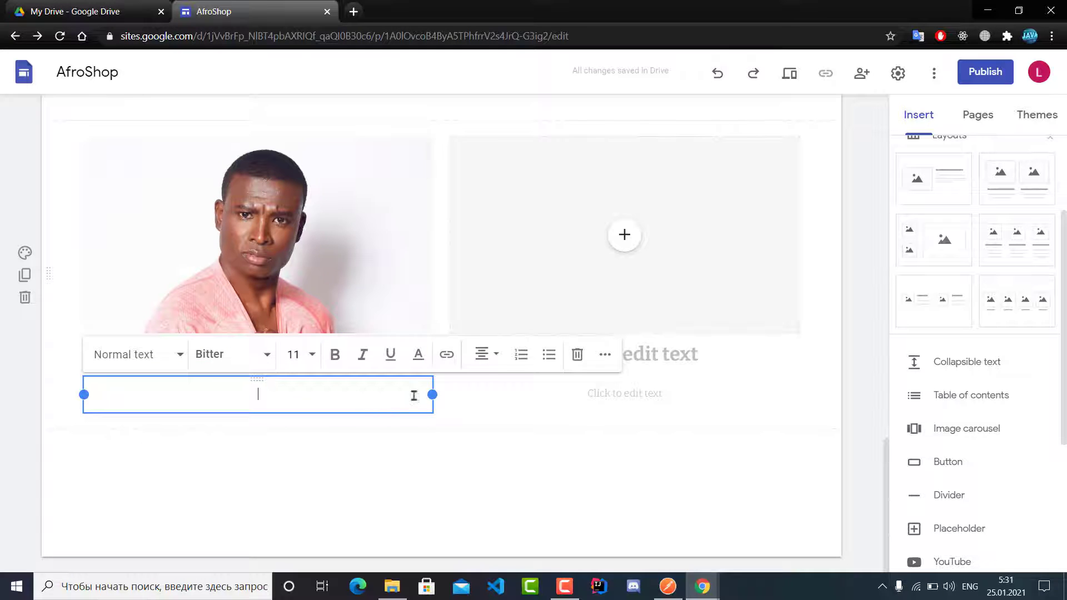
{"action": "left_click", "coordinate": [578, 360]}
{"action": "left_click", "coordinate": [242, 362]}
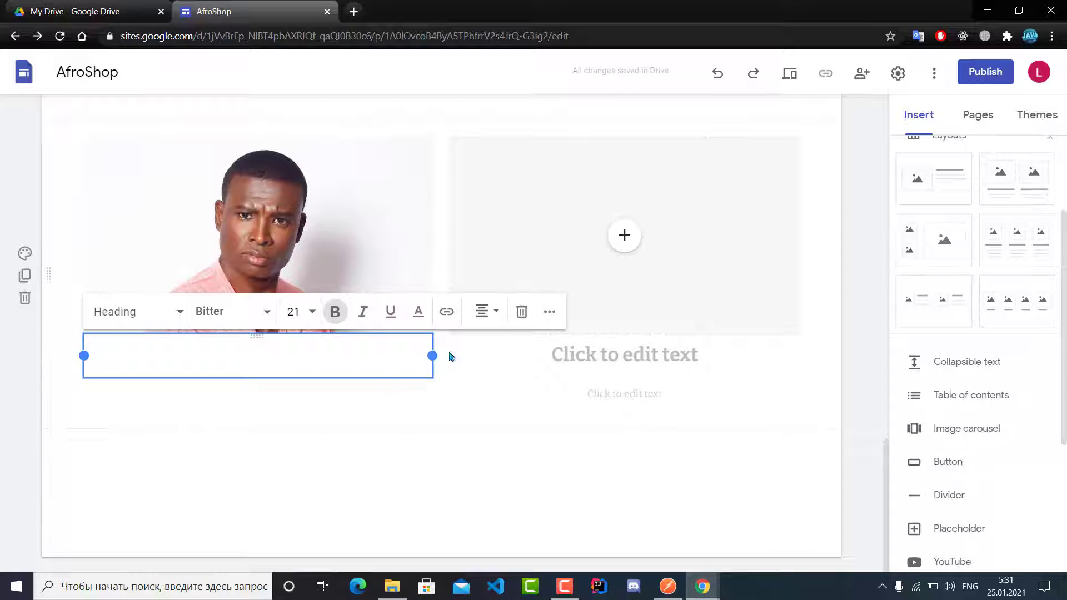
{"action": "left_click", "coordinate": [521, 313]}
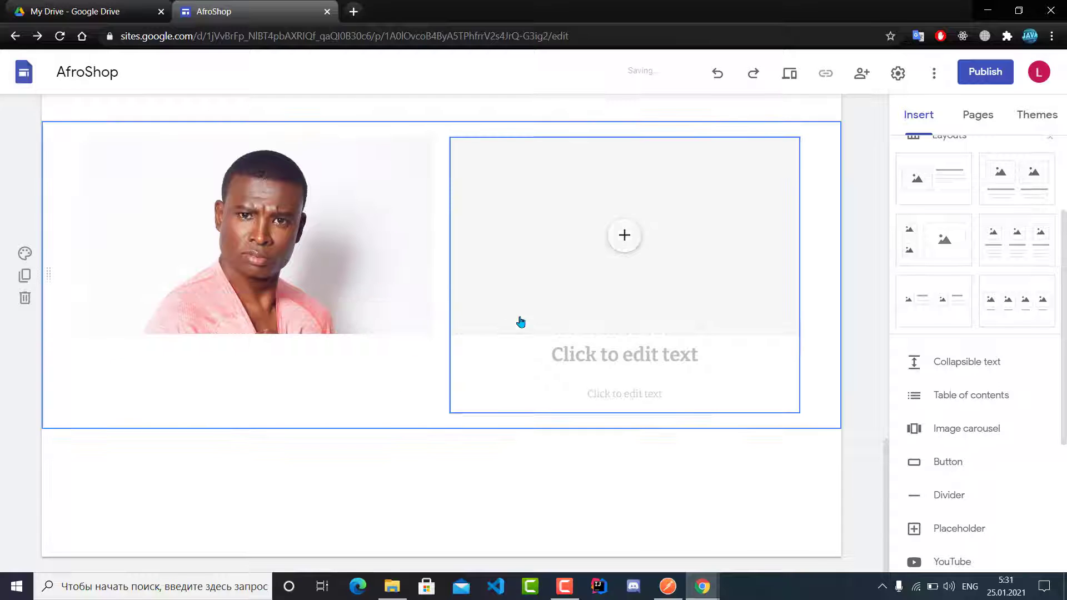
Choose to select an image for the empty placeholder beside the man's photo and search Google Images for "top model".
{"action": "left_click", "coordinate": [623, 243]}
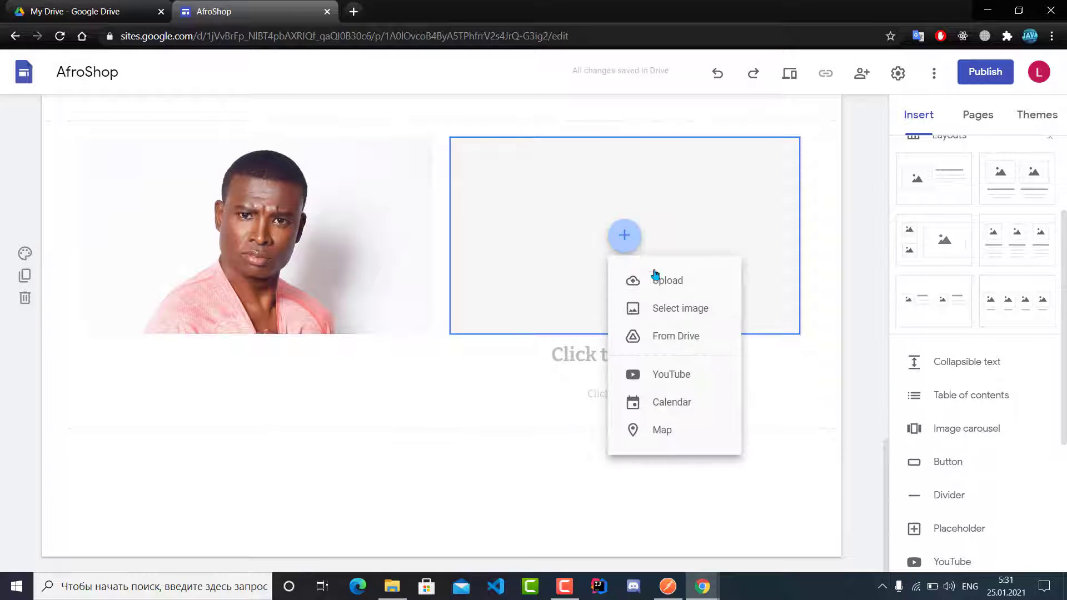
{"action": "left_click", "coordinate": [665, 309]}
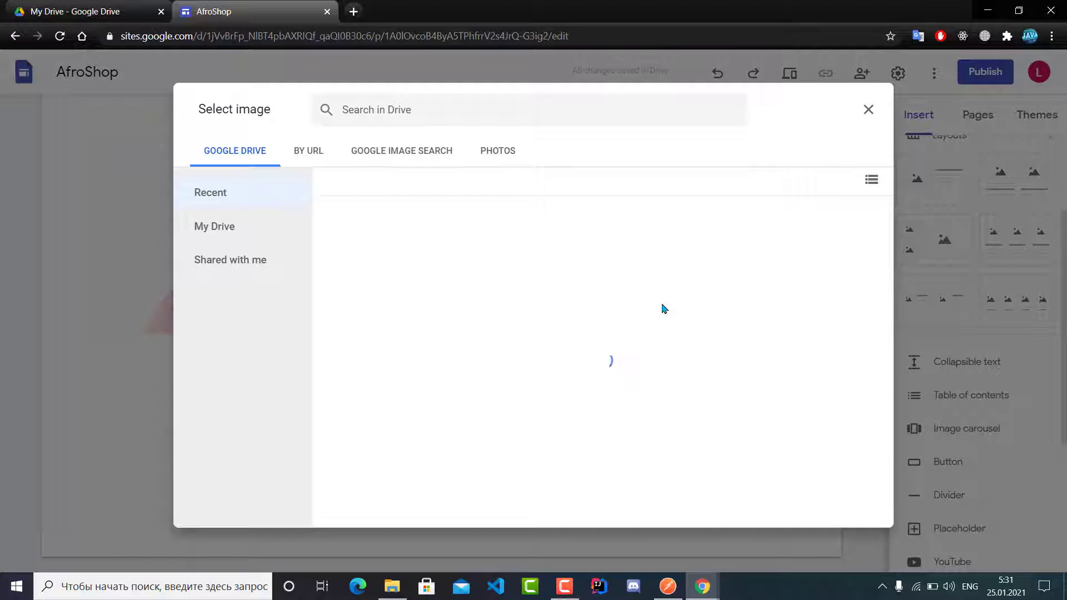
{"action": "left_click", "coordinate": [566, 113]}
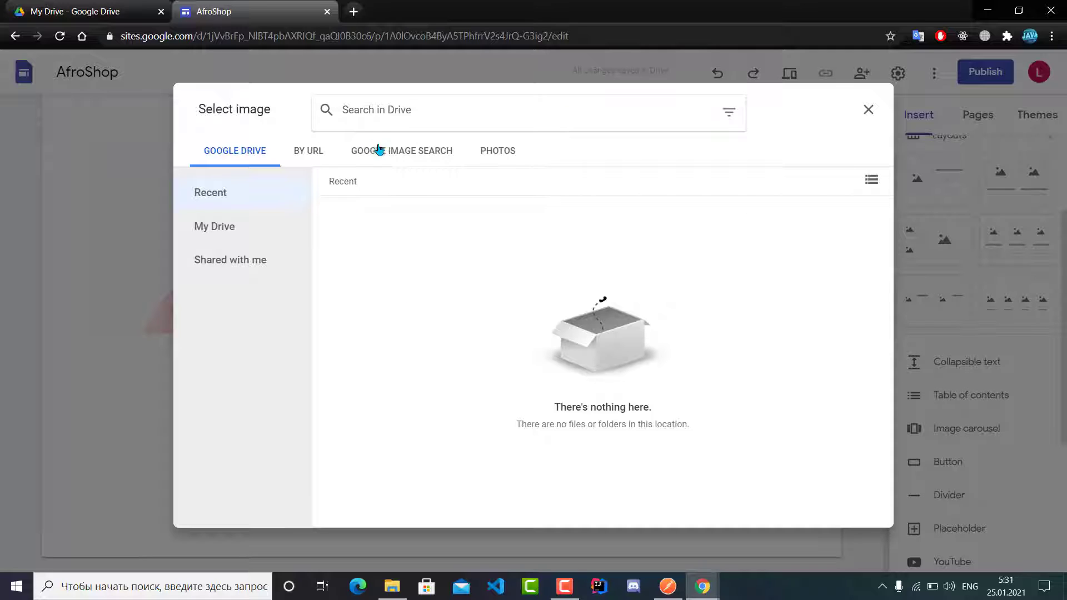
{"action": "left_click", "coordinate": [379, 149]}
{"action": "type", "text": "top"}
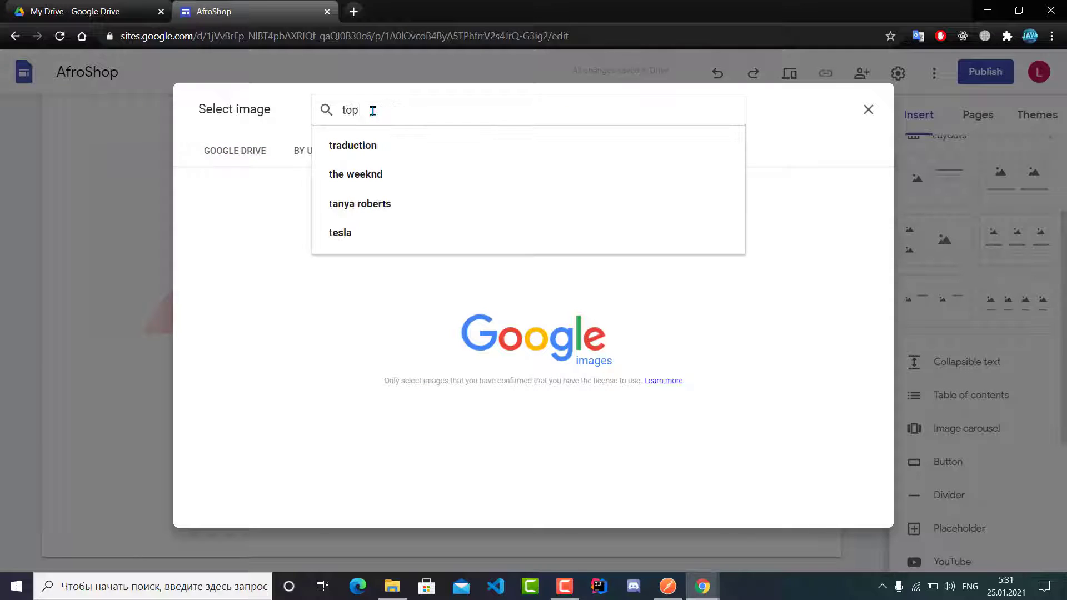
{"action": "type", "text": " model"}
{"action": "key", "text": "Return"}
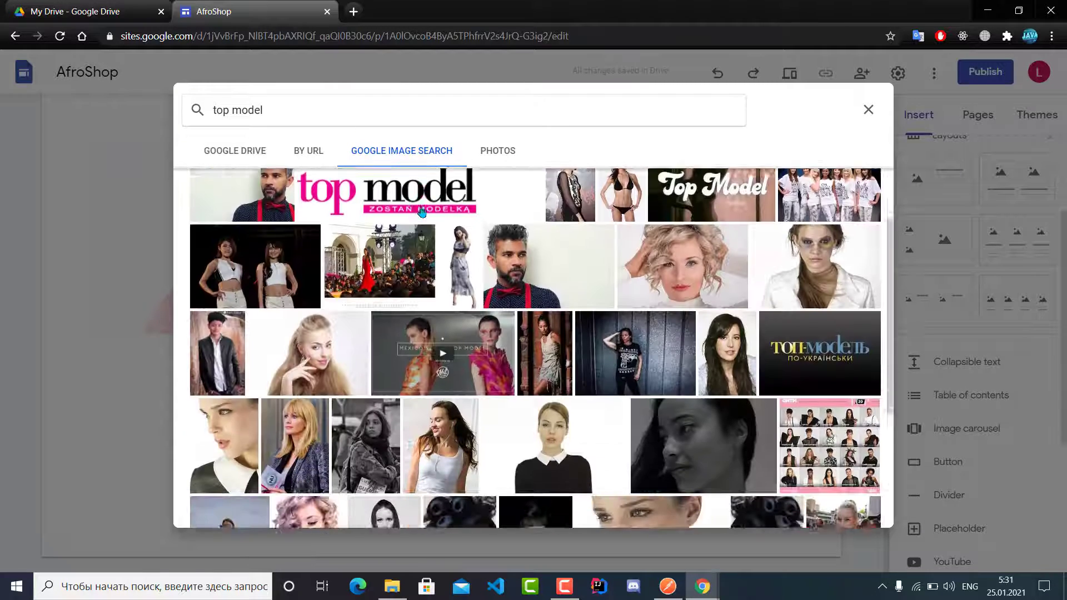
Insert the photo of the woman in yellow shorts sitting on a chair from the search results.
{"action": "scroll", "coordinate": [461, 271], "scroll_direction": "down", "scroll_amount": 1}
{"action": "scroll", "coordinate": [474, 282], "scroll_direction": "down", "scroll_amount": 15}
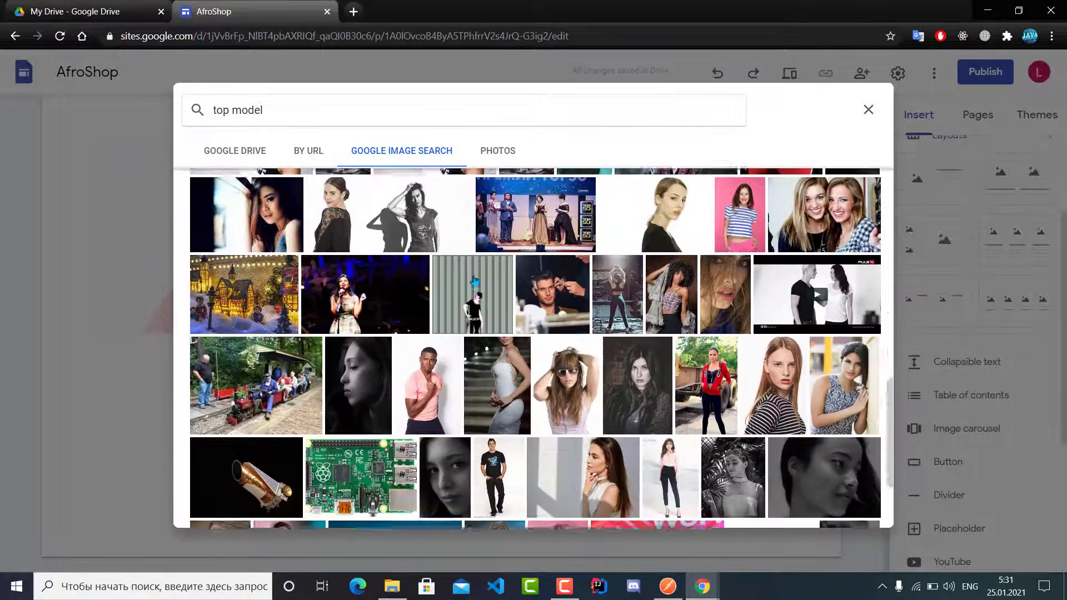
{"action": "scroll", "coordinate": [476, 284], "scroll_direction": "down", "scroll_amount": 15}
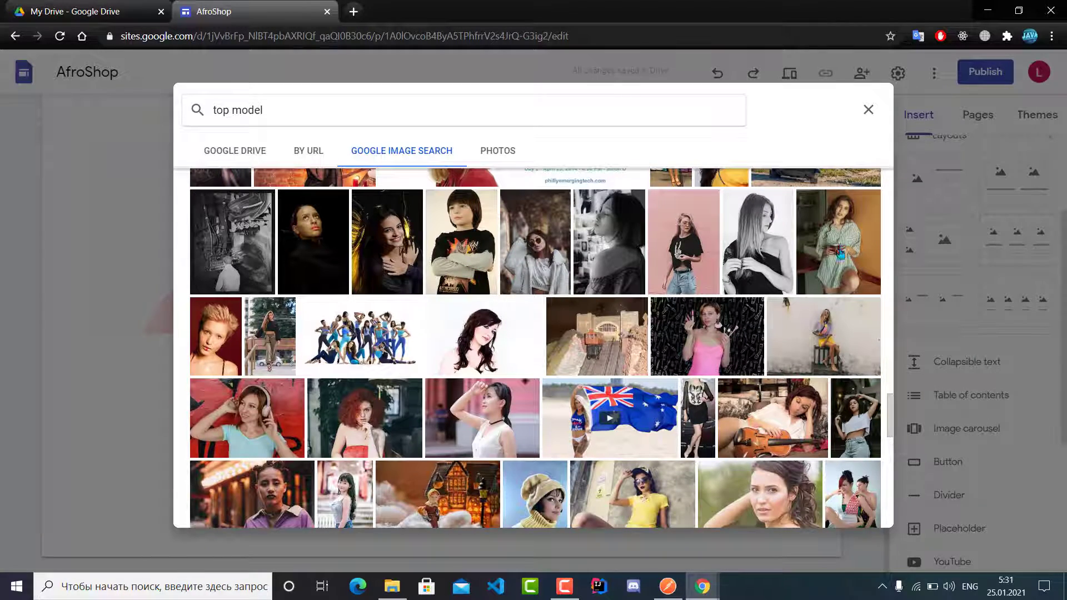
{"action": "left_click", "coordinate": [832, 334]}
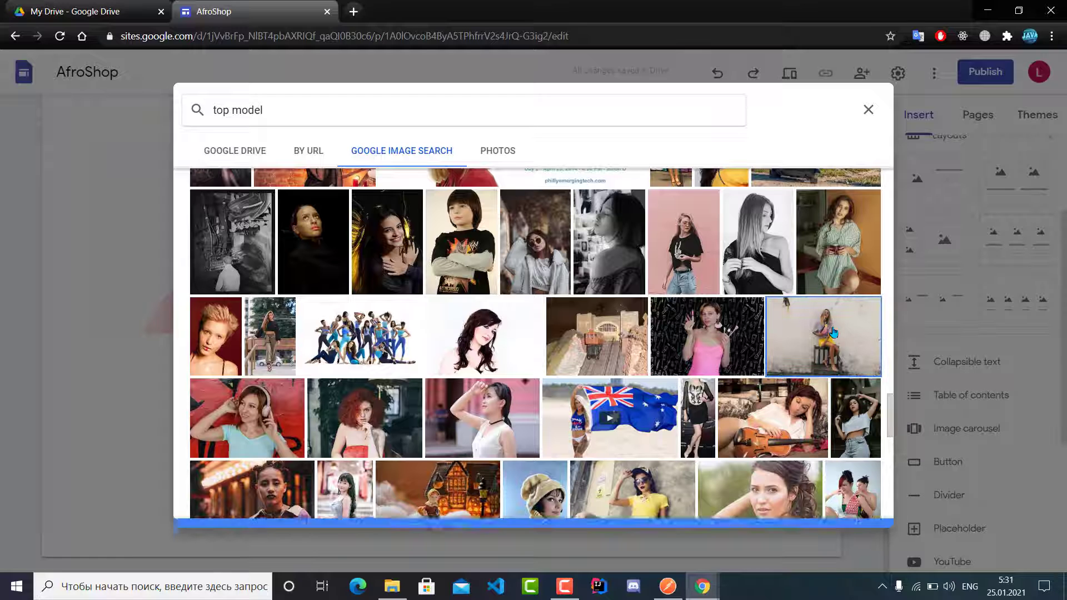
{"action": "left_click", "coordinate": [852, 509]}
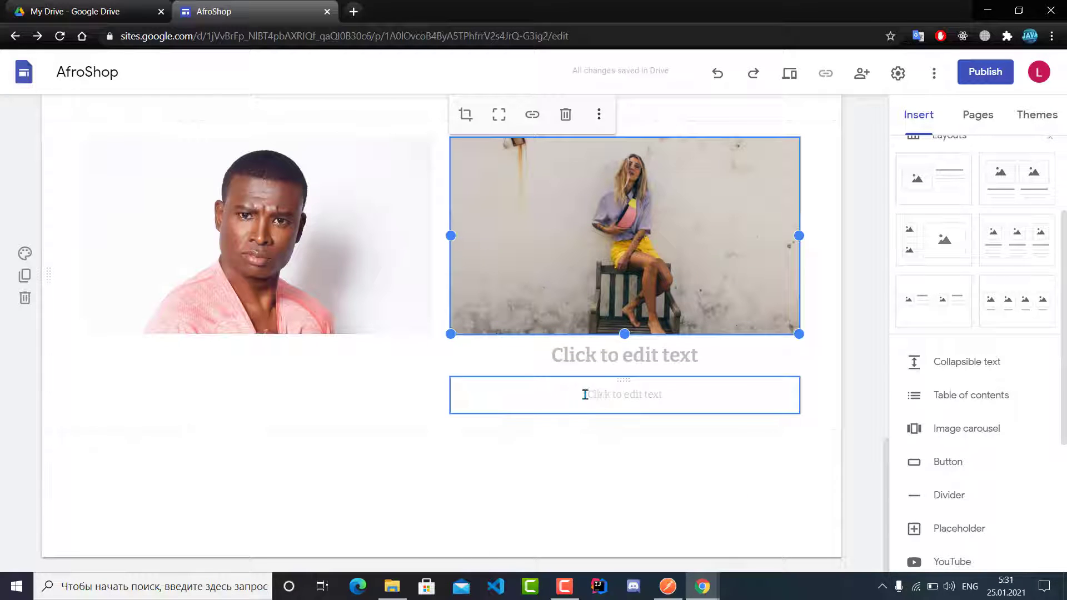
Delete the empty body text and heading placeholders under the seated woman's photo.
{"action": "left_click", "coordinate": [603, 397]}
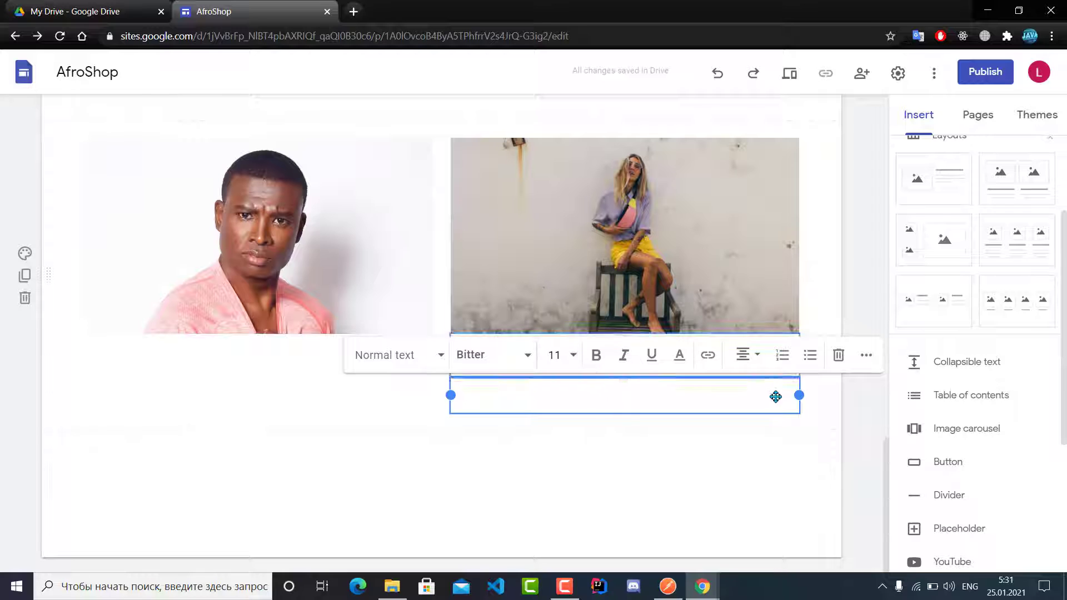
{"action": "left_click", "coordinate": [835, 362]}
{"action": "left_click", "coordinate": [657, 396]}
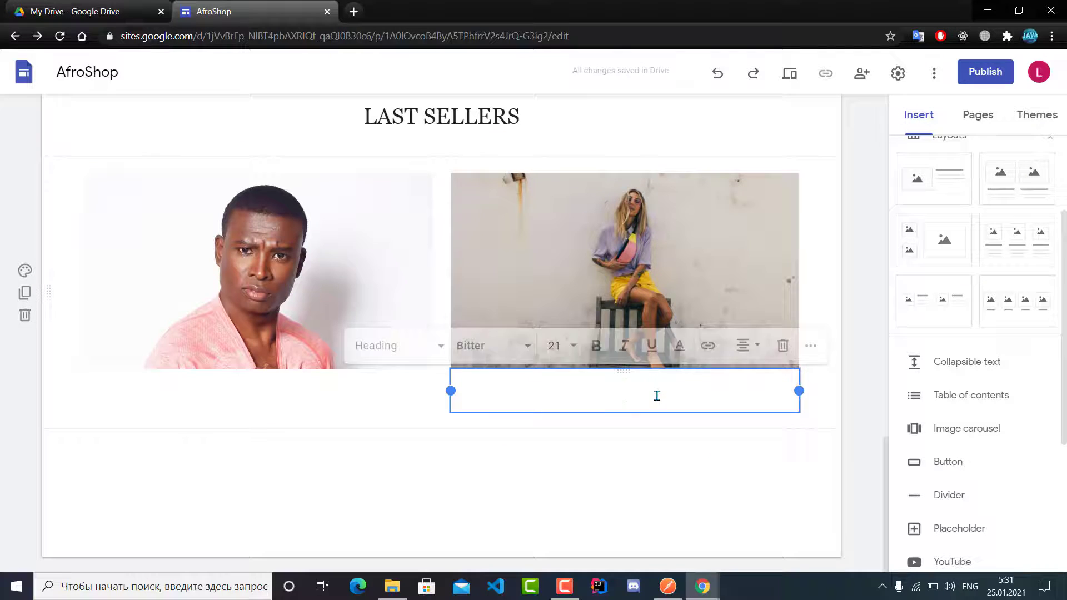
{"action": "left_click", "coordinate": [785, 349]}
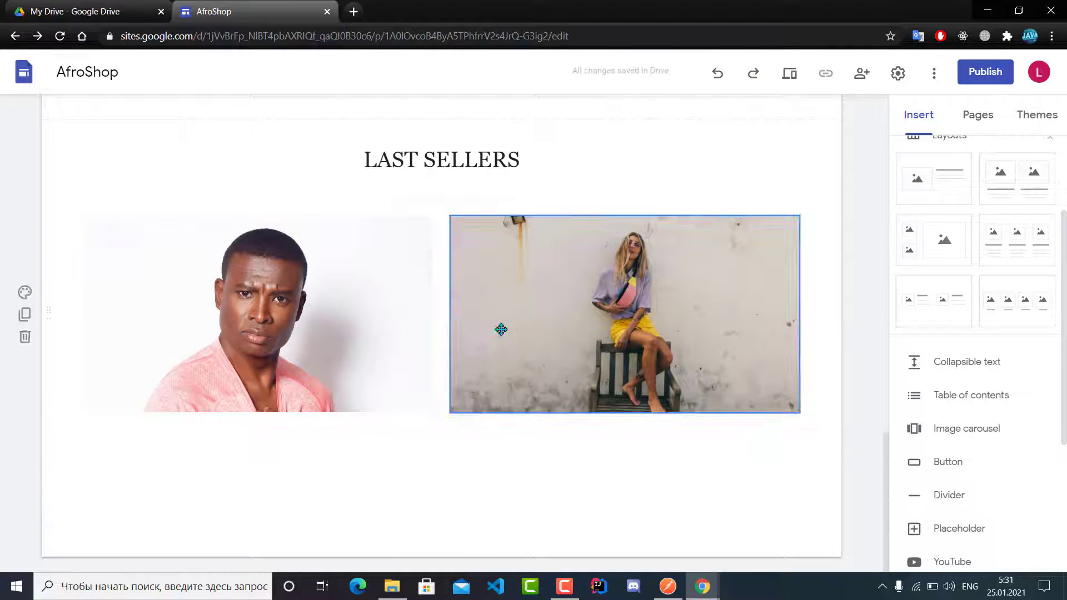
Examine the BUY buttons in the product rows above the LAST SELLERS section.
{"action": "scroll", "coordinate": [500, 325], "scroll_direction": "up", "scroll_amount": 7}
{"action": "scroll", "coordinate": [500, 317], "scroll_direction": "down", "scroll_amount": 6}
{"action": "scroll", "coordinate": [500, 292], "scroll_direction": "up", "scroll_amount": 4}
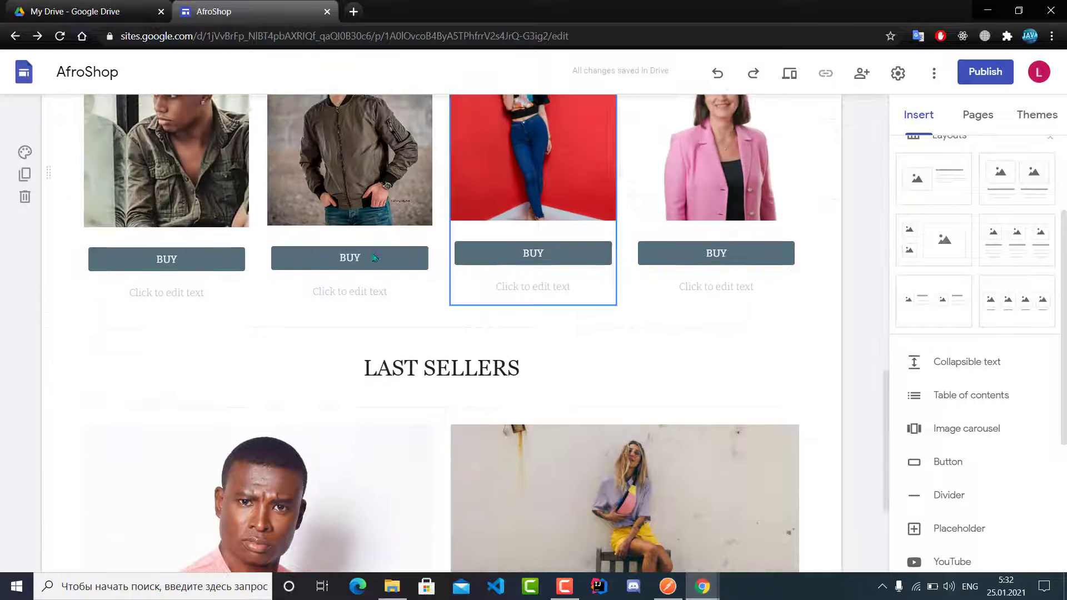
{"action": "left_click", "coordinate": [340, 264]}
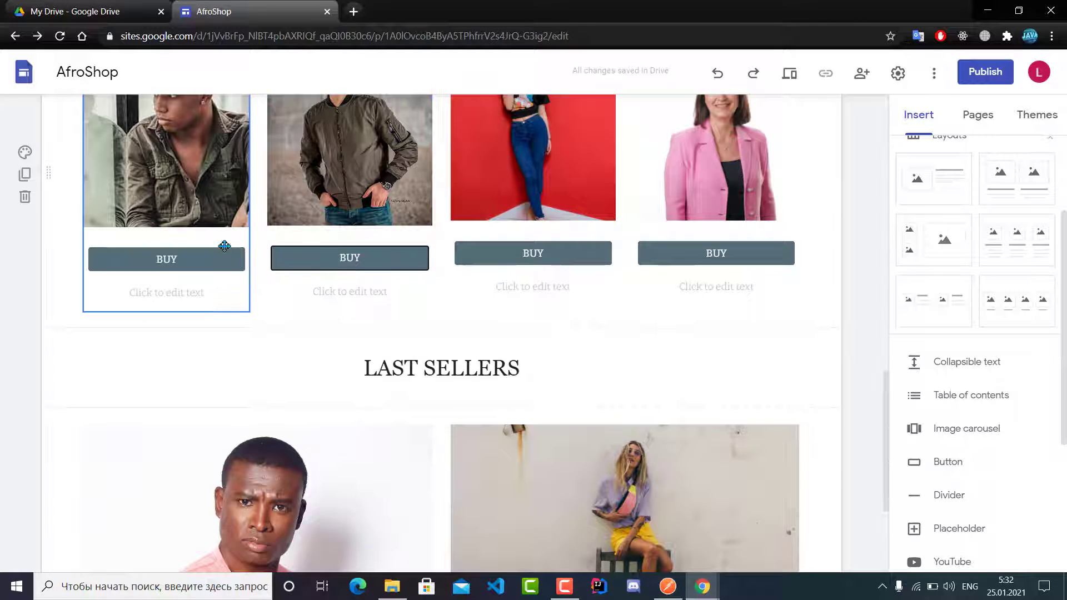
{"action": "left_click", "coordinate": [194, 250]}
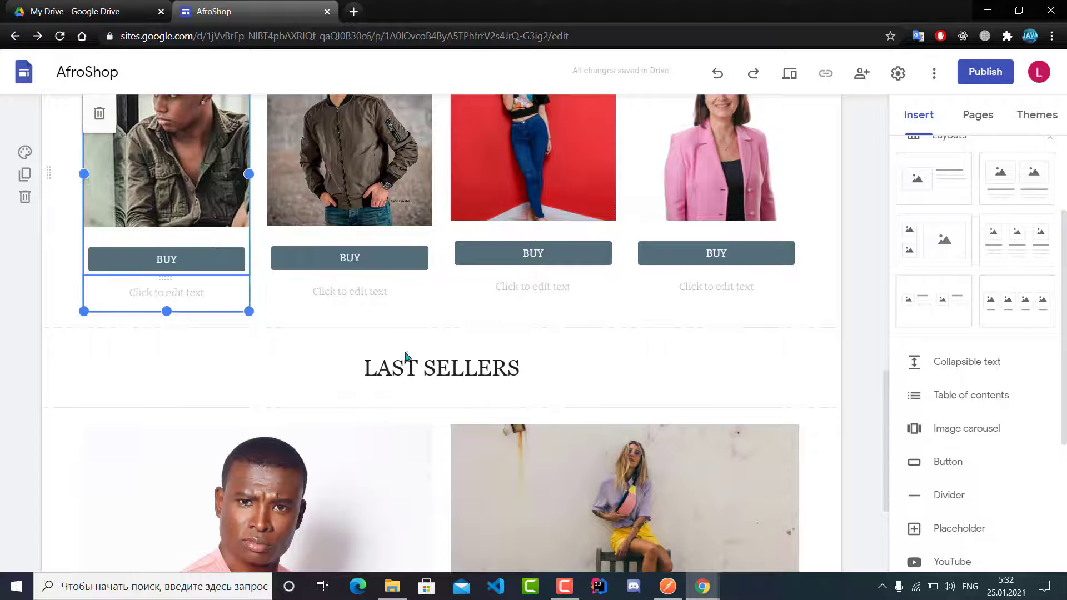
{"action": "scroll", "coordinate": [561, 462], "scroll_direction": "down", "scroll_amount": 2}
{"action": "scroll", "coordinate": [561, 462], "scroll_direction": "down", "scroll_amount": 1}
{"action": "scroll", "coordinate": [523, 358], "scroll_direction": "up", "scroll_amount": 5}
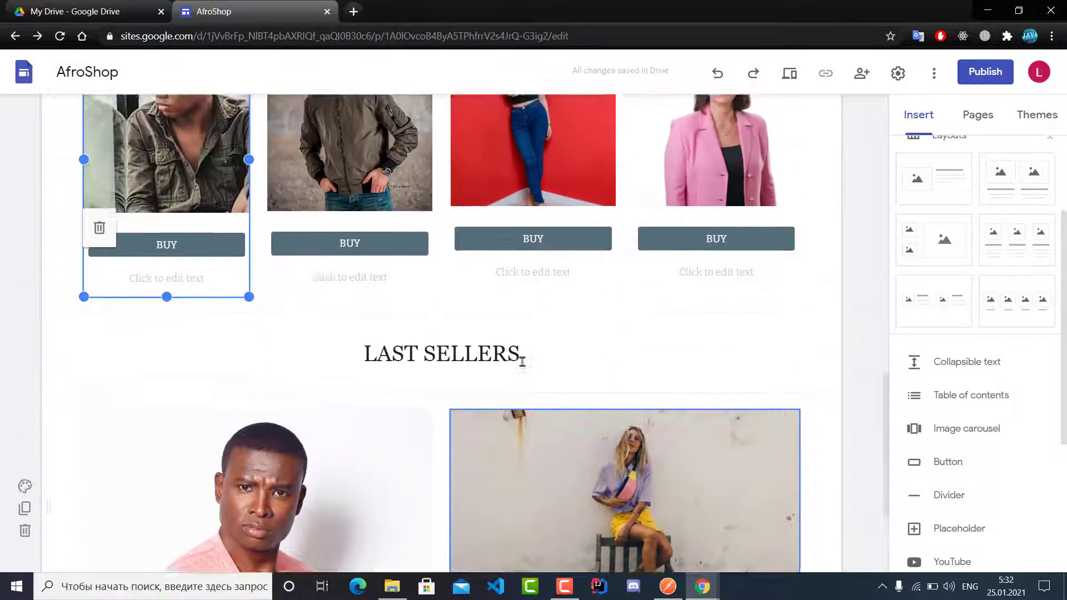
Insert a button named BUY linked to the Product detail page and place it under the man's photo in LAST SELLERS.
{"action": "left_click", "coordinate": [945, 460]}
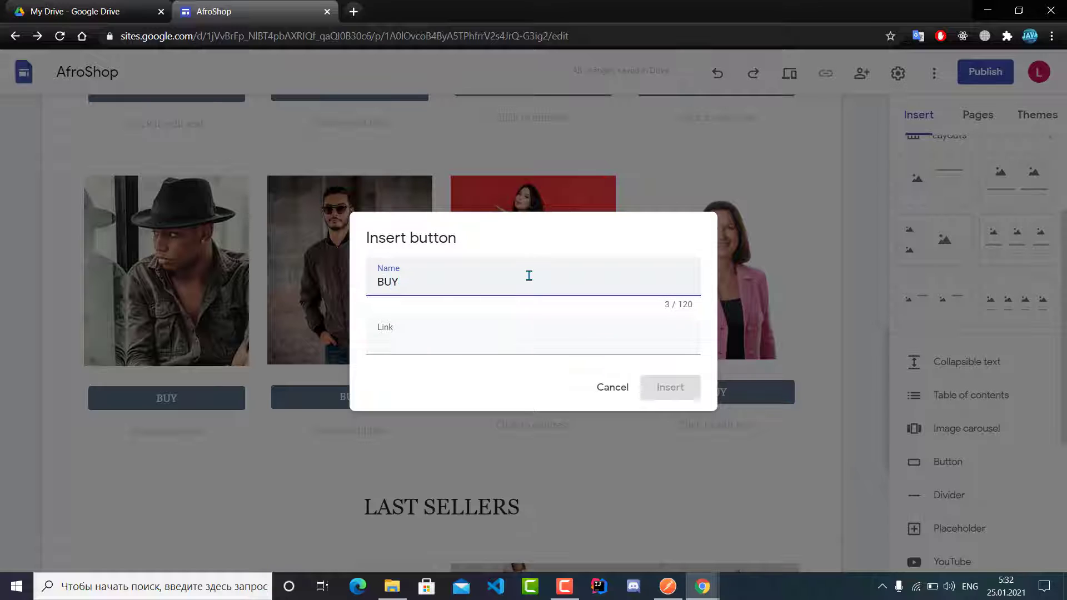
{"action": "left_click", "coordinate": [482, 343]}
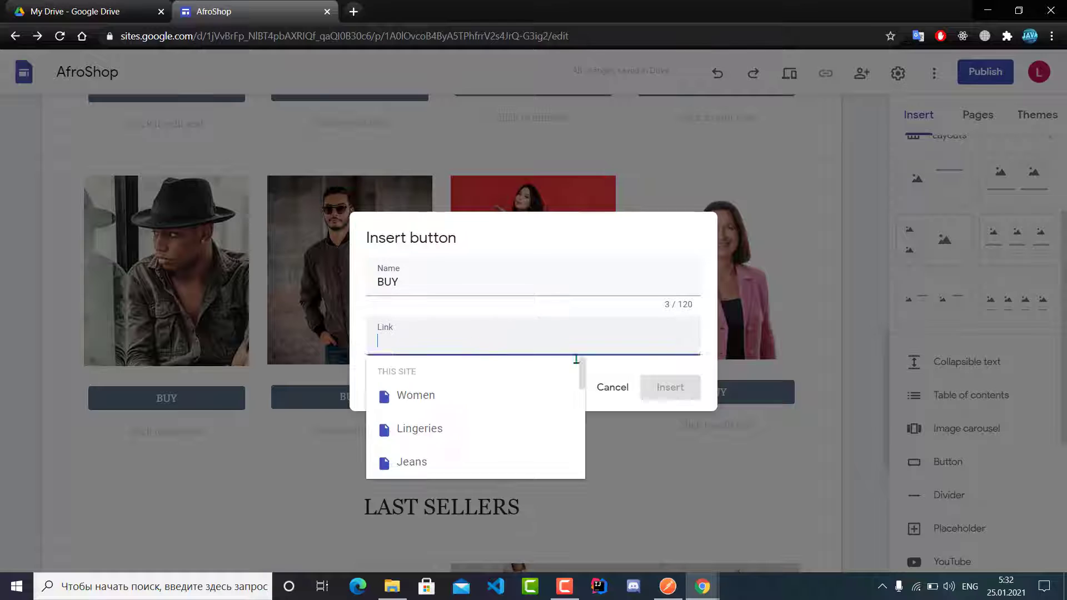
{"action": "scroll", "coordinate": [475, 434], "scroll_direction": "down", "scroll_amount": 3}
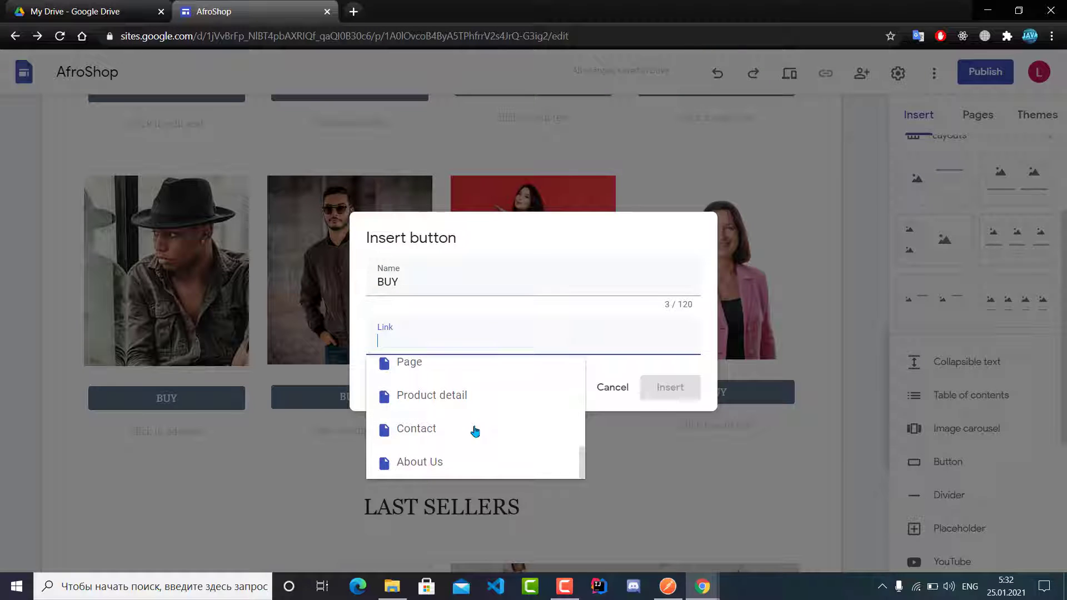
{"action": "left_click", "coordinate": [465, 398]}
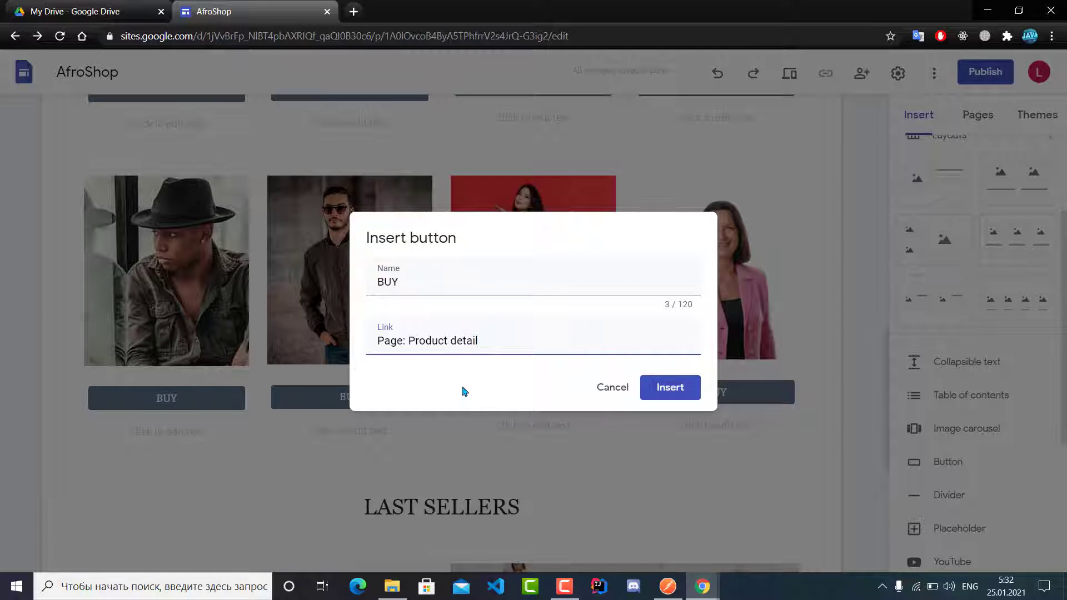
{"action": "left_click", "coordinate": [665, 385]}
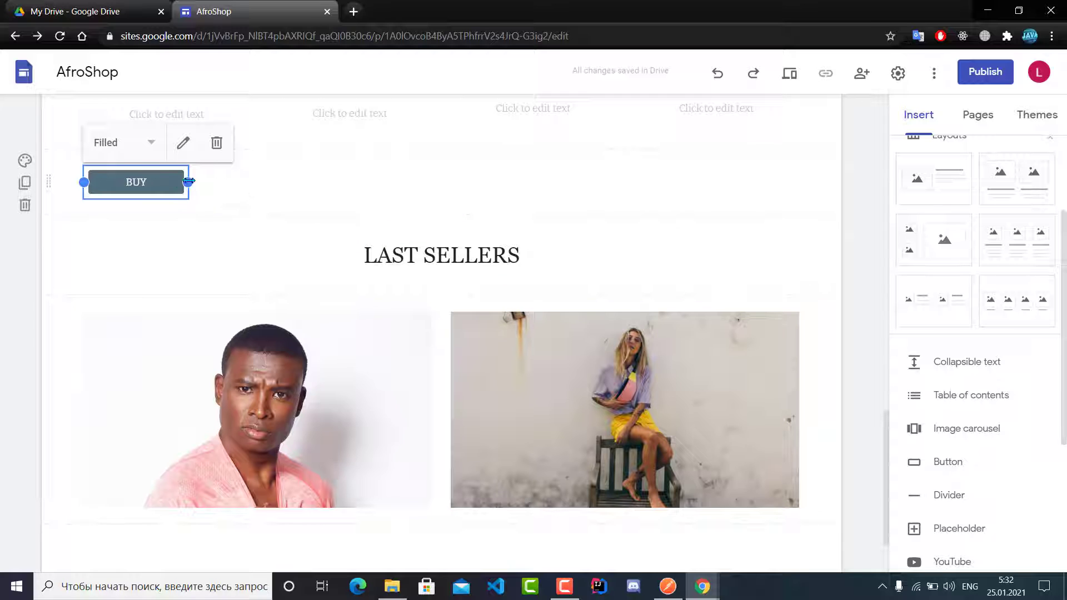
{"action": "left_click_drag", "start_coordinate": [164, 182], "coordinate": [247, 485]}
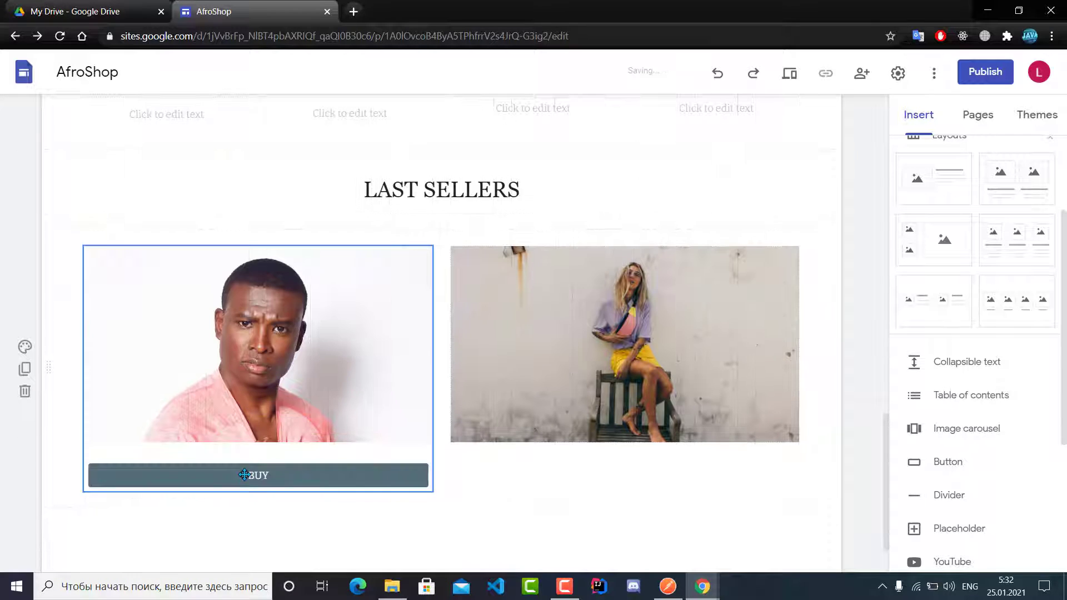
Duplicate the BUY button and place the copy under the seated woman's photo.
{"action": "left_click", "coordinate": [288, 477]}
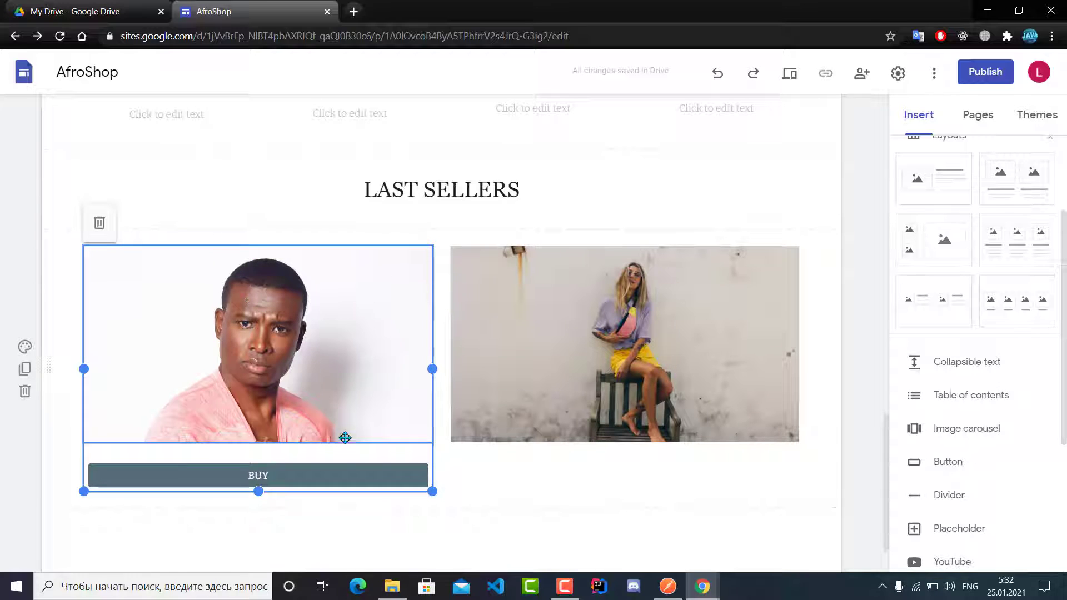
{"action": "left_click", "coordinate": [330, 476]}
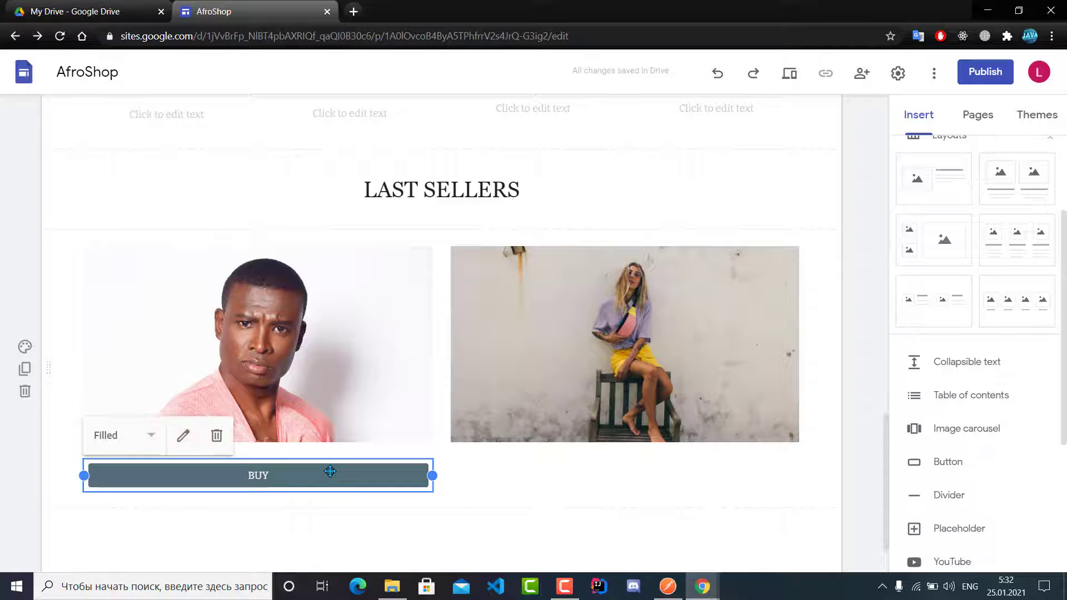
{"action": "key", "text": "ctrl+c"}
{"action": "key", "text": "ctrl+v"}
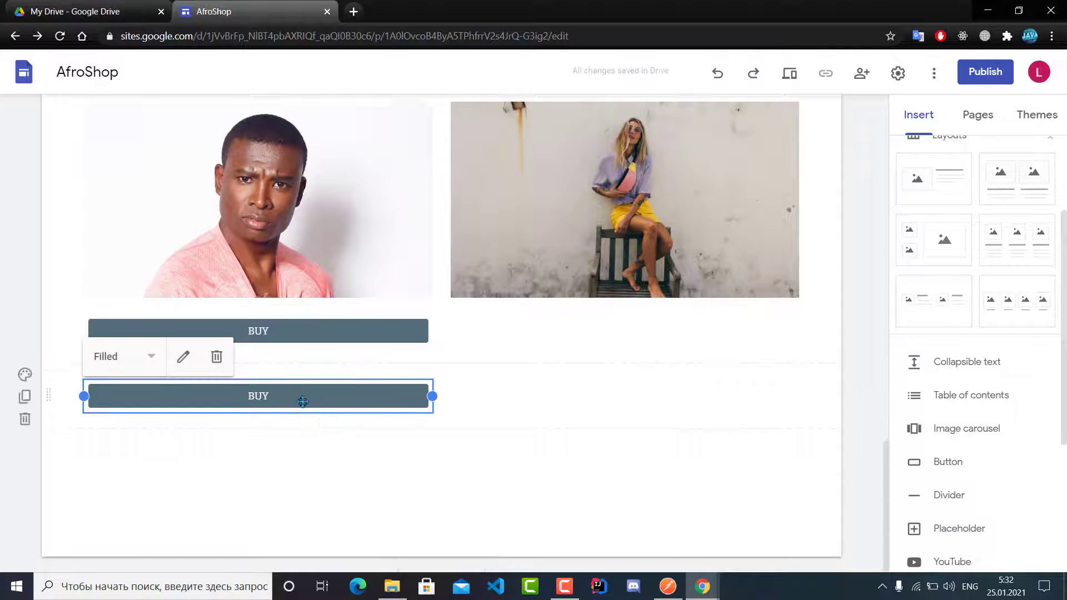
{"action": "left_click_drag", "start_coordinate": [412, 398], "coordinate": [533, 315]}
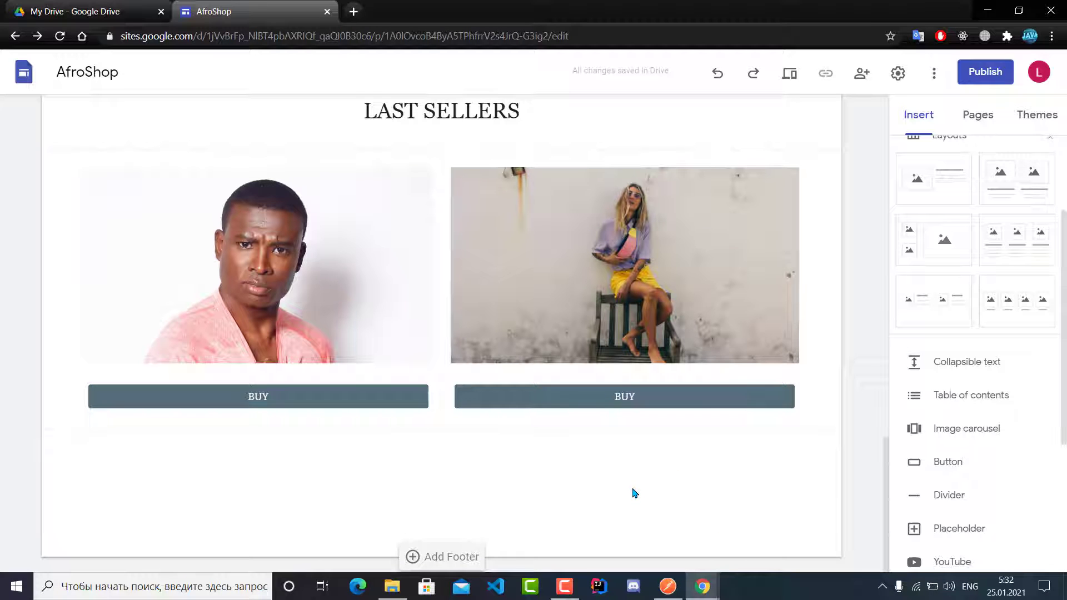
Preview the site, check the BEST SELLERS and LAST SELLERS sections, test a BUY link, and return to editing on the Product detail page.
{"action": "scroll", "coordinate": [535, 217], "scroll_direction": "up", "scroll_amount": 10}
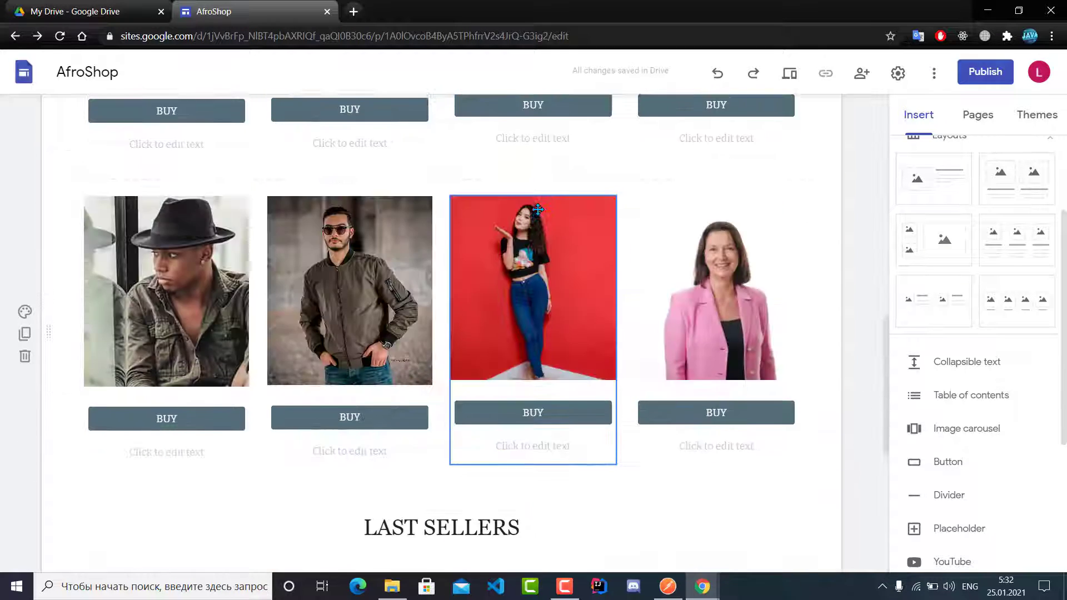
{"action": "scroll", "coordinate": [549, 191], "scroll_direction": "up", "scroll_amount": 8}
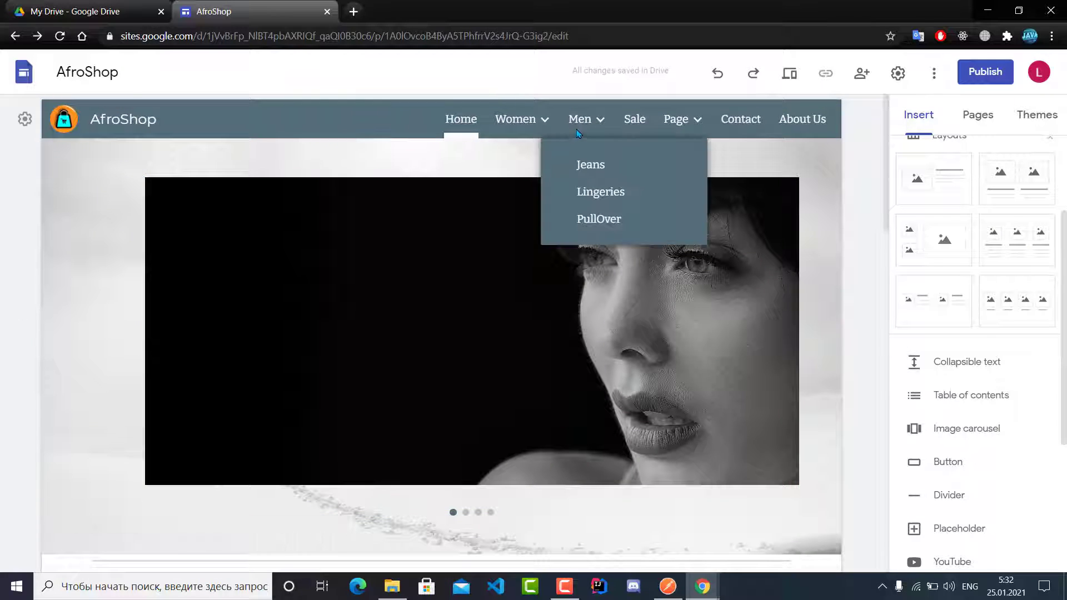
{"action": "left_click", "coordinate": [788, 73]}
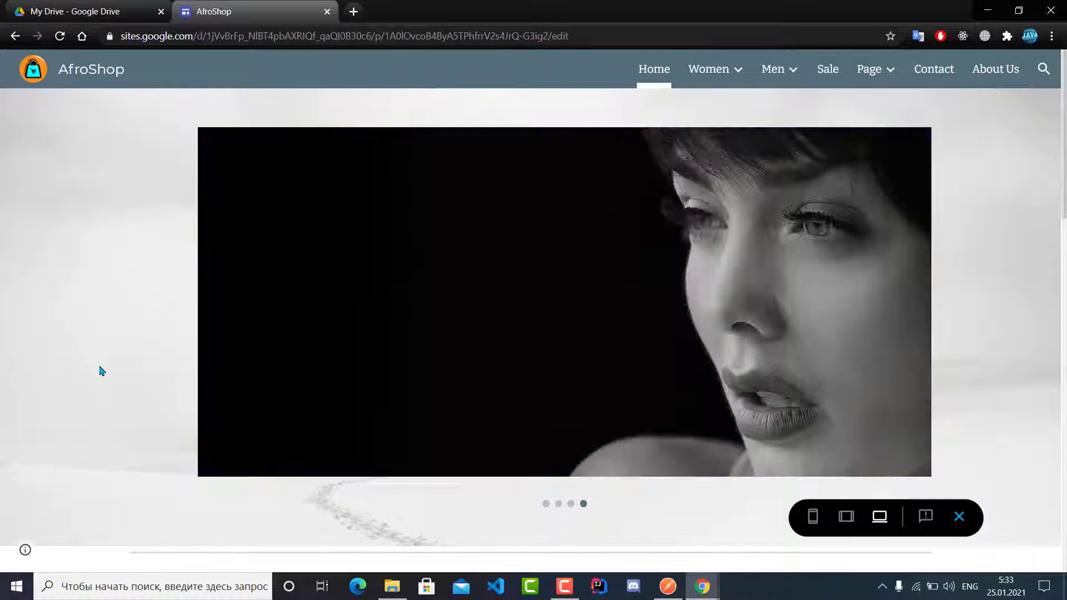
{"action": "scroll", "coordinate": [357, 317], "scroll_direction": "down", "scroll_amount": 8}
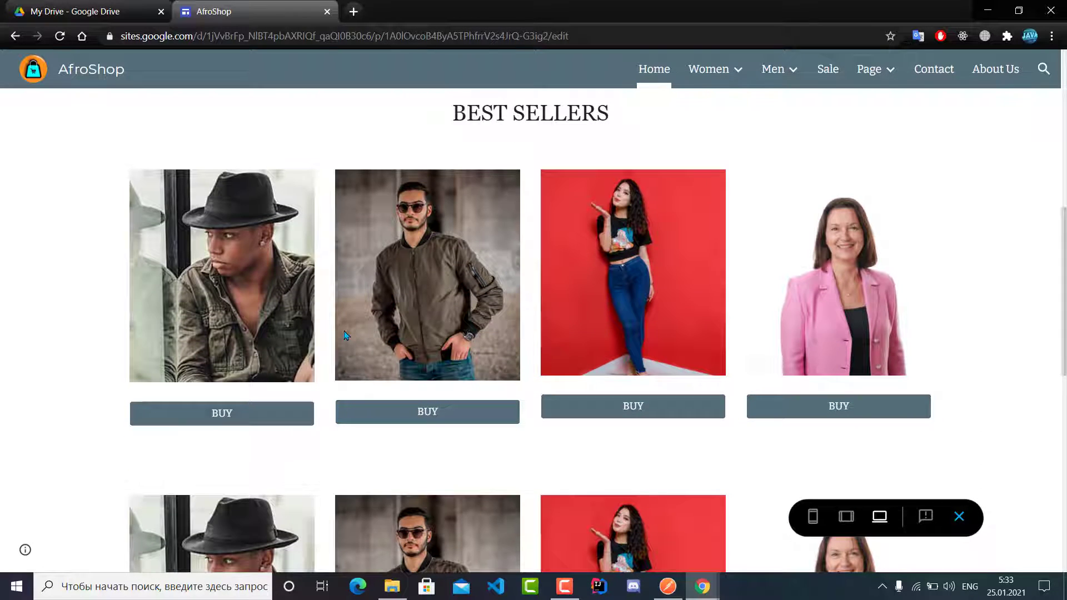
{"action": "scroll", "coordinate": [345, 335], "scroll_direction": "down", "scroll_amount": 5}
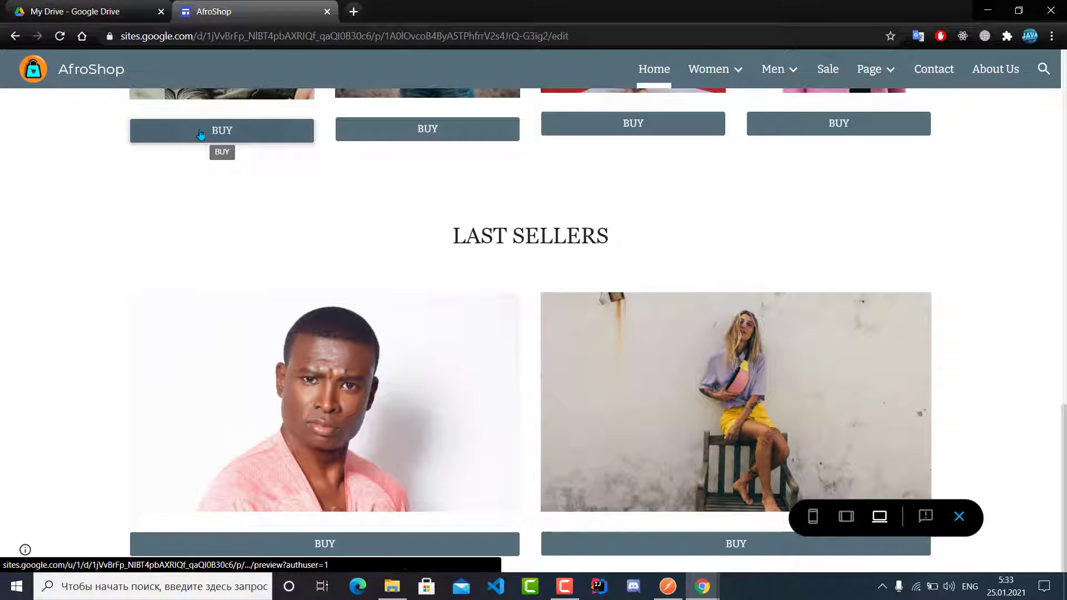
{"action": "left_click", "coordinate": [200, 134]}
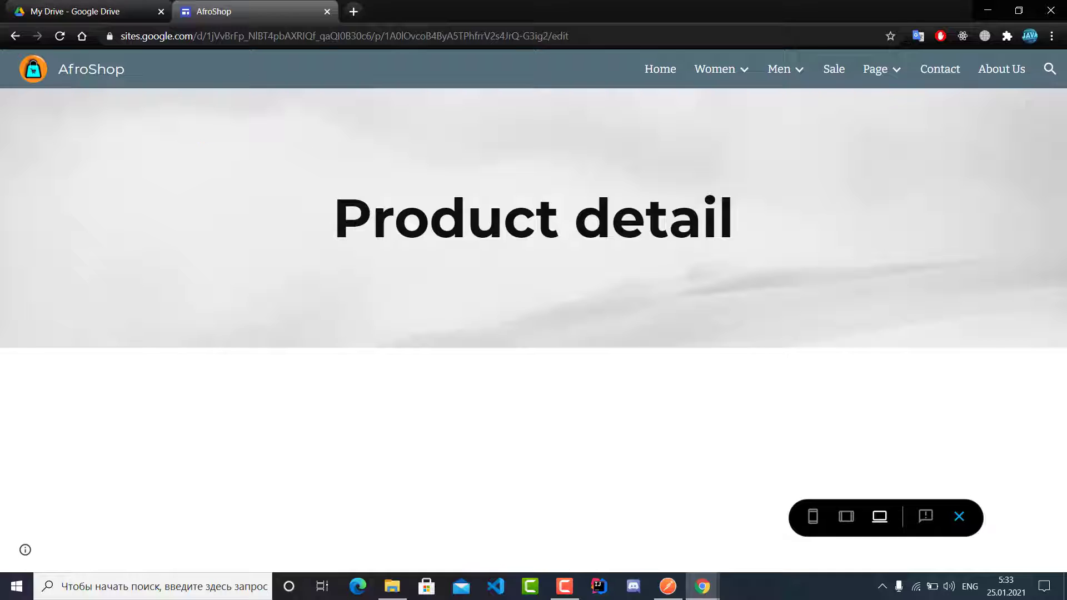
{"action": "left_click", "coordinate": [958, 516]}
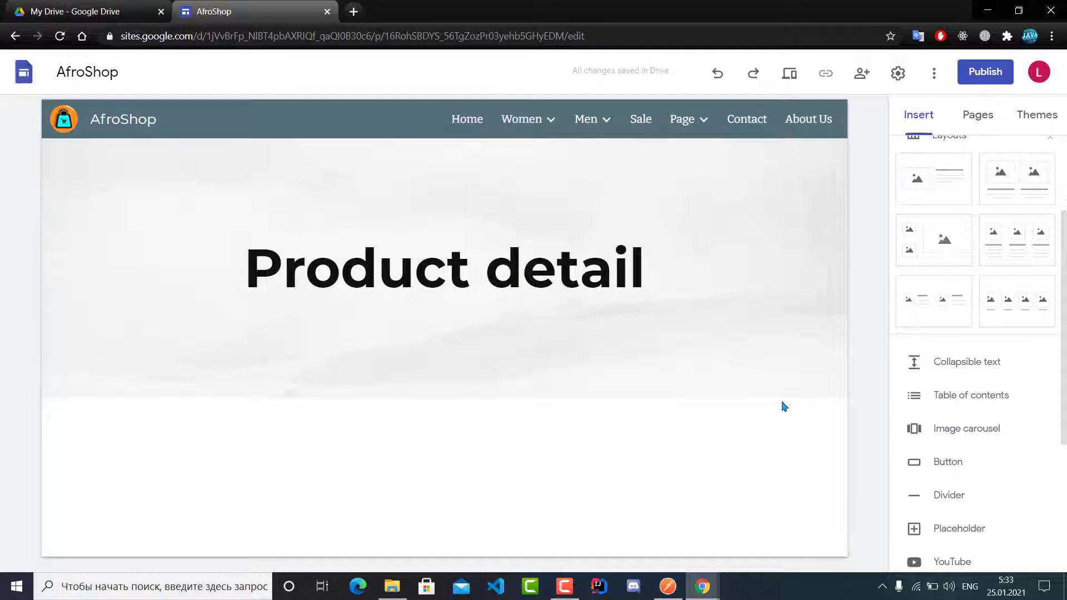
Delete the Product detail title from the page header.
{"action": "mouse_move", "coordinate": [683, 117]}
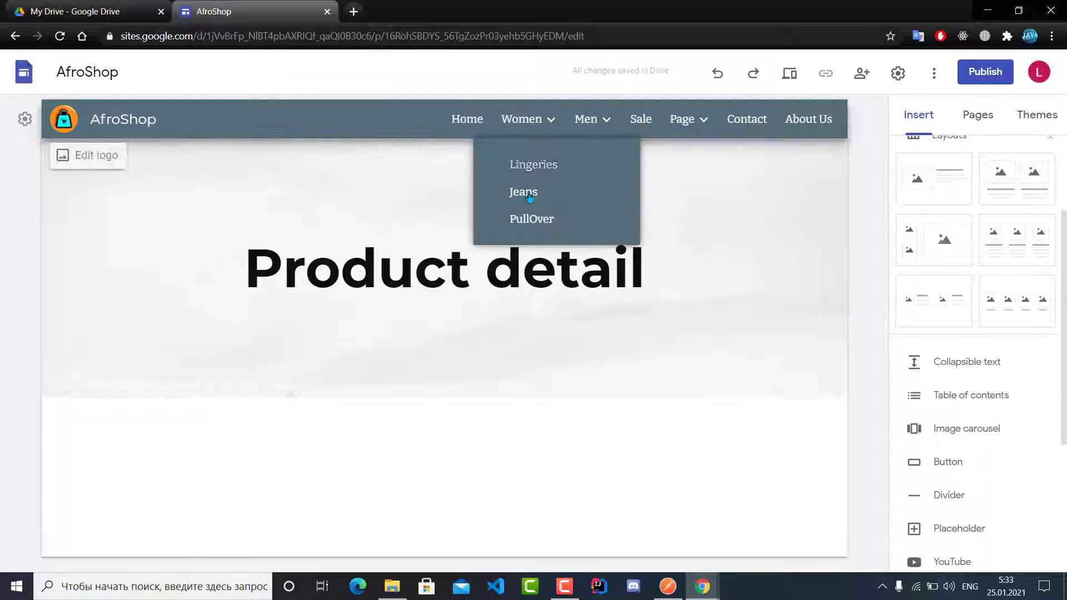
{"action": "left_click", "coordinate": [378, 273]}
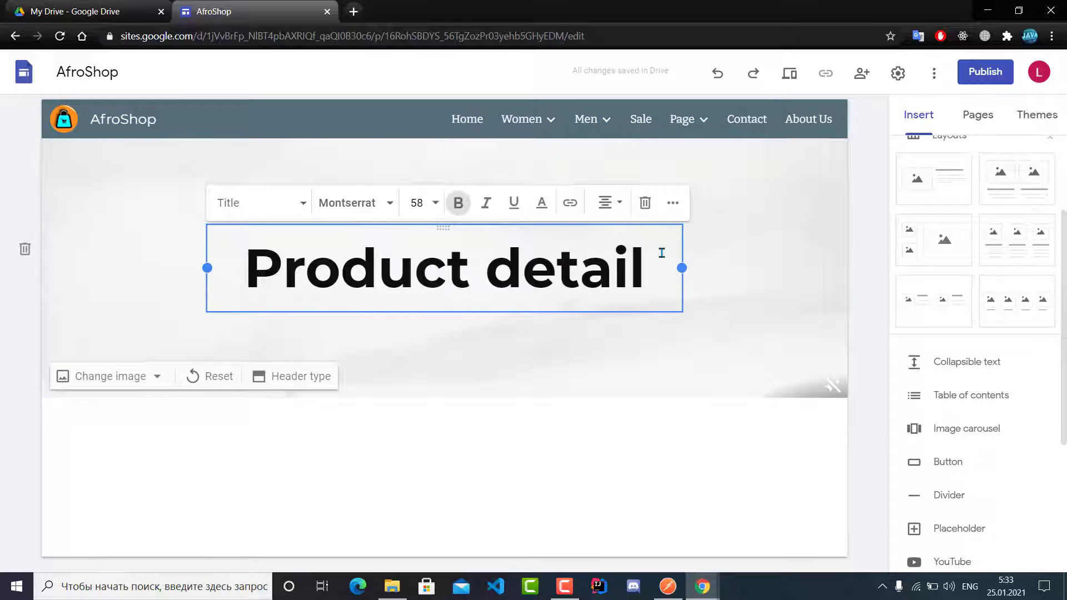
{"action": "left_click", "coordinate": [645, 203]}
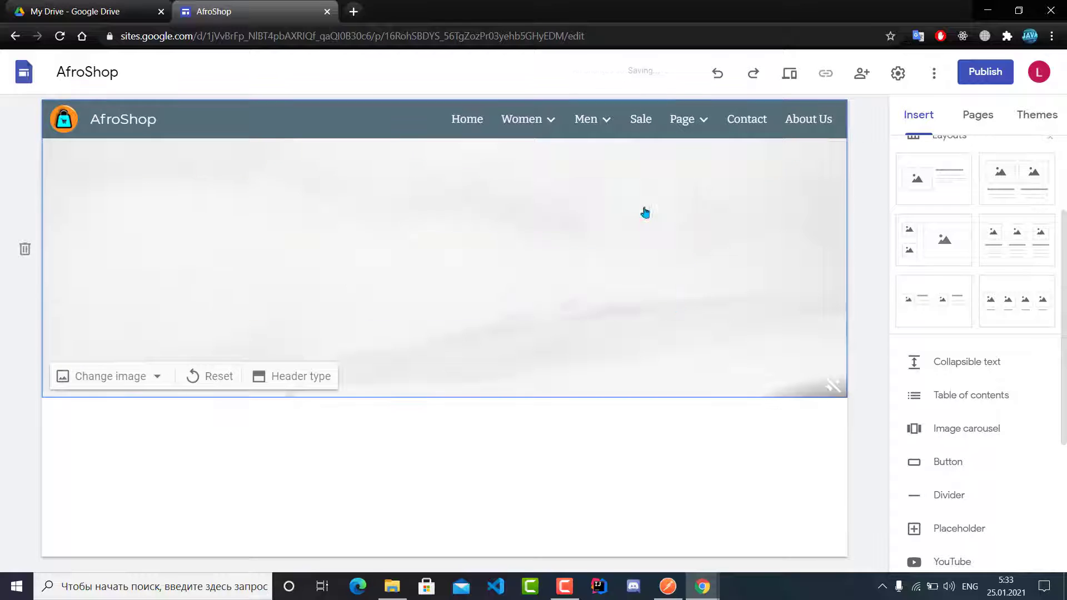
Change the Product detail page's header type to Title only.
{"action": "left_click", "coordinate": [155, 377]}
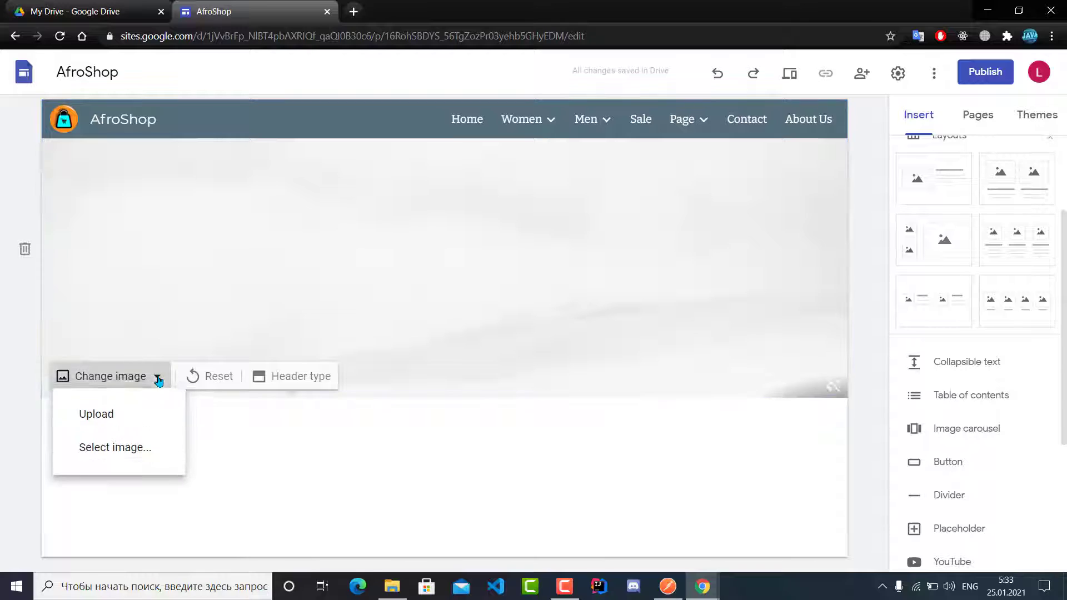
{"action": "left_click", "coordinate": [239, 400]}
{"action": "left_click", "coordinate": [302, 376]}
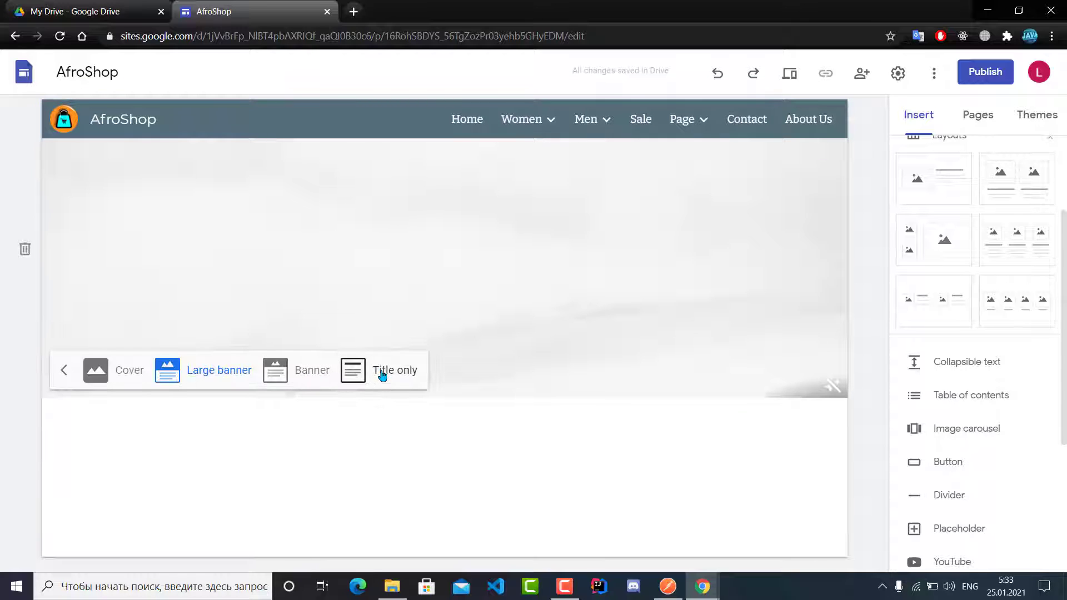
{"action": "left_click", "coordinate": [382, 376]}
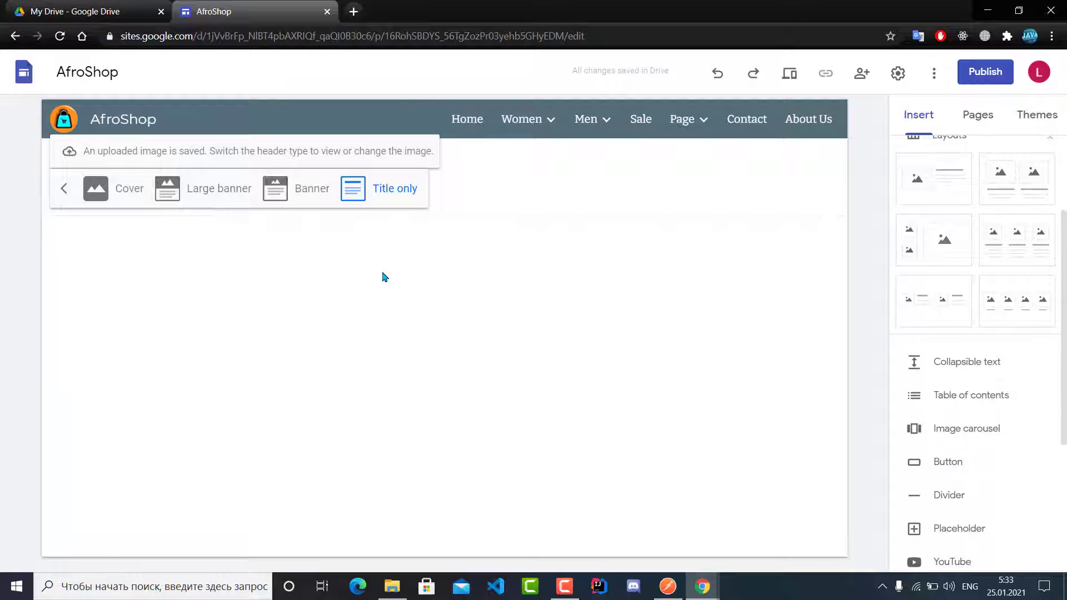
{"action": "left_click", "coordinate": [469, 266]}
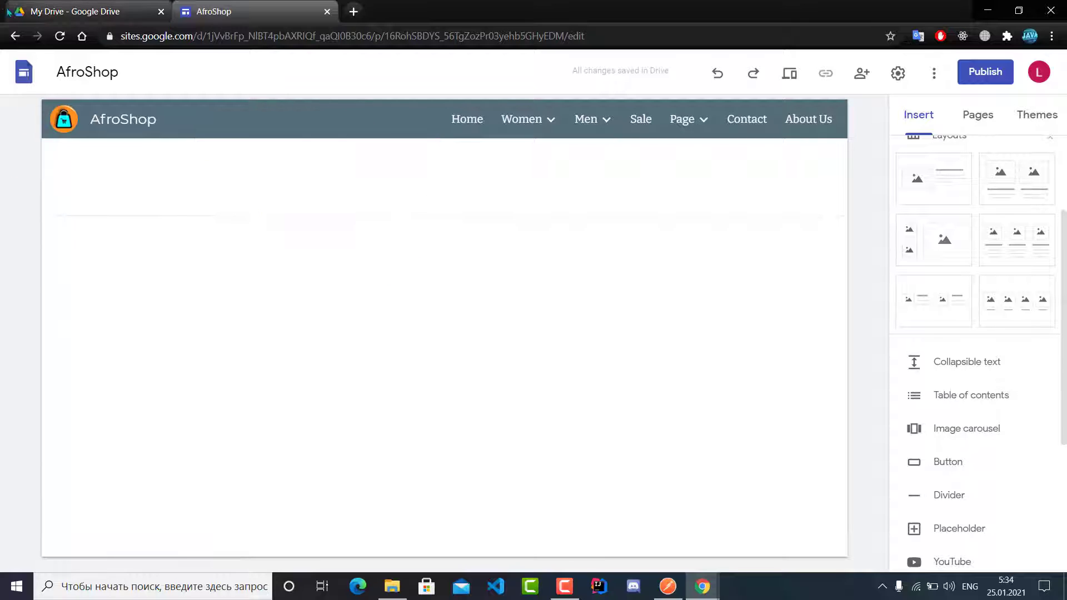
Delete the empty header section from the Product detail page.
{"action": "mouse_move", "coordinate": [331, 198]}
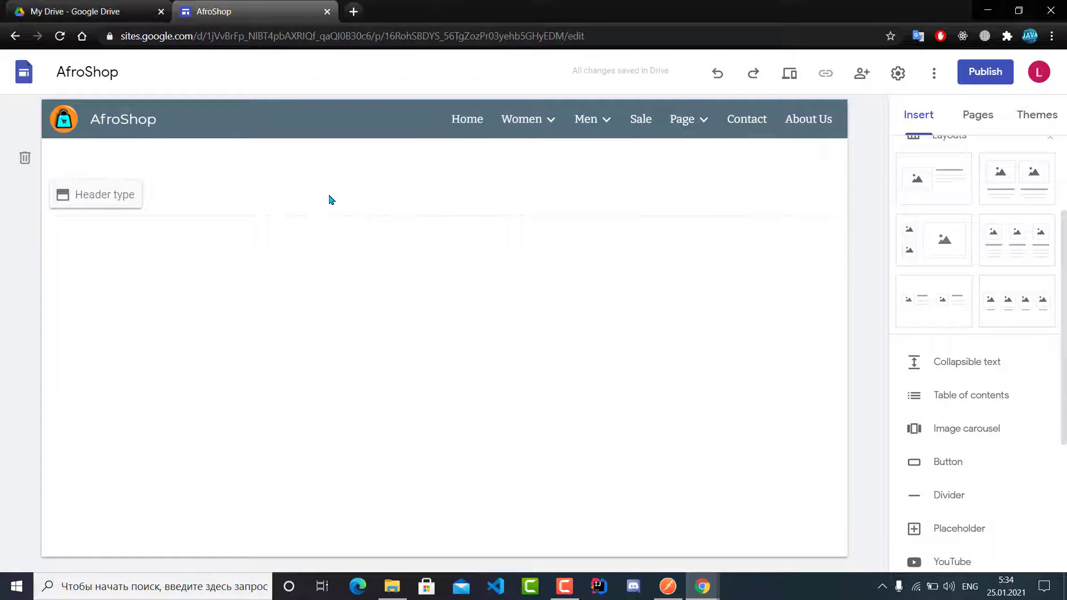
{"action": "left_click", "coordinate": [117, 198]}
{"action": "left_click", "coordinate": [286, 229]}
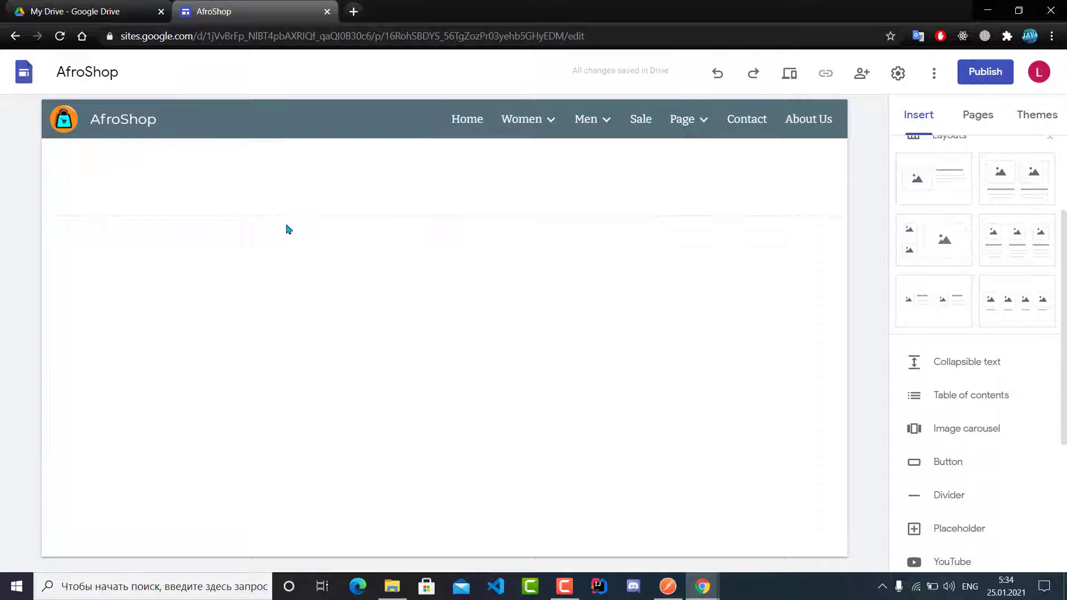
{"action": "left_click", "coordinate": [25, 158]}
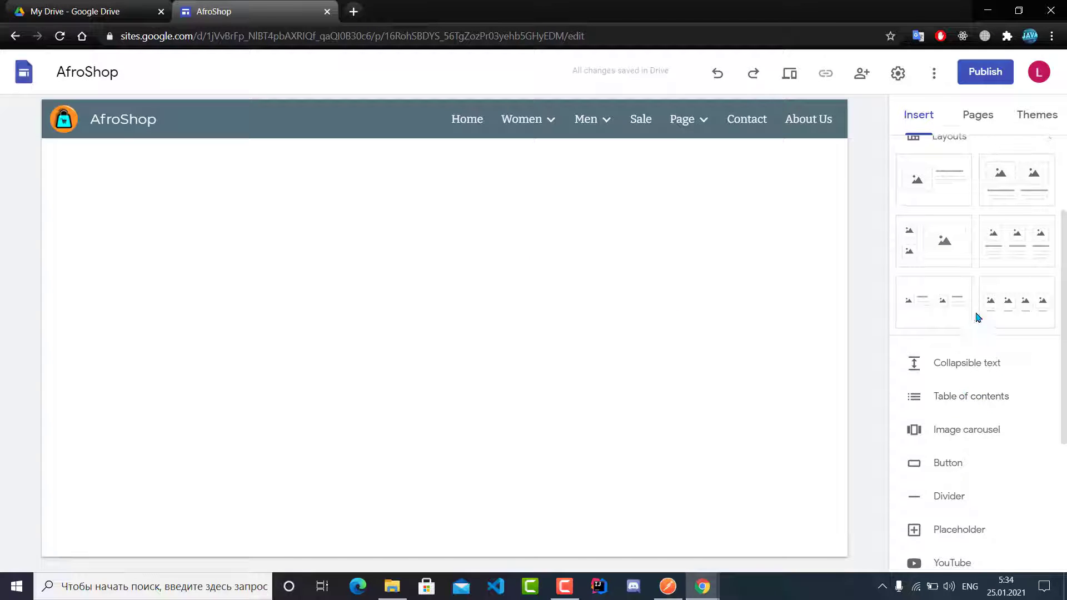
Insert an empty text box at the top of the Product detail page.
{"action": "scroll", "coordinate": [974, 317], "scroll_direction": "up", "scroll_amount": 3}
{"action": "left_click", "coordinate": [923, 177]}
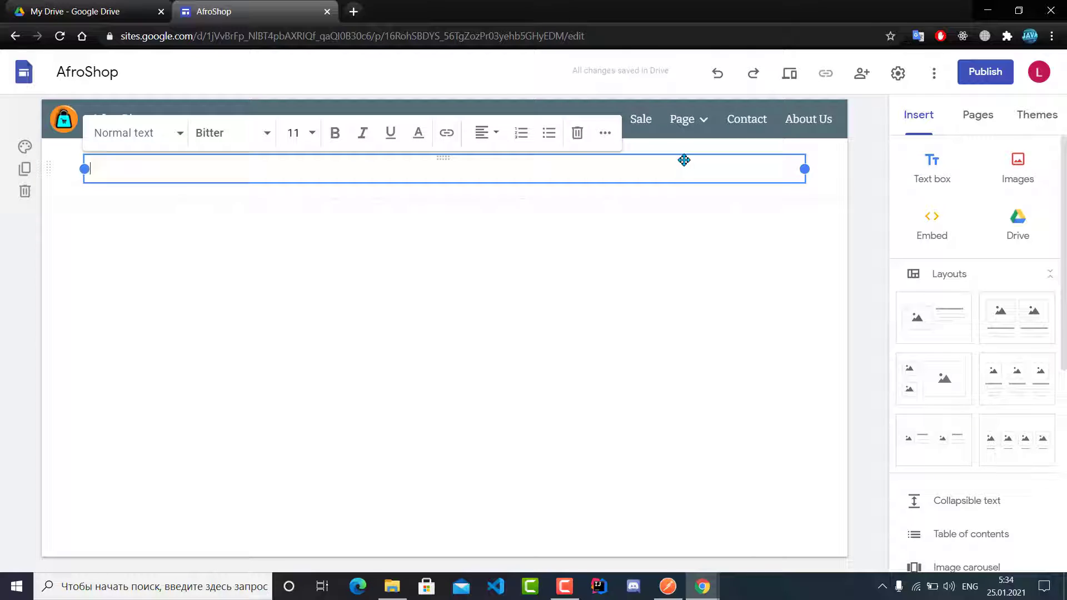
{"action": "type", "text": "VES"}
{"action": "key", "text": "BackSpace"}
{"action": "key", "text": "BackSpace"}
{"action": "key", "text": "BackSpace"}
{"action": "left_click", "coordinate": [631, 252]}
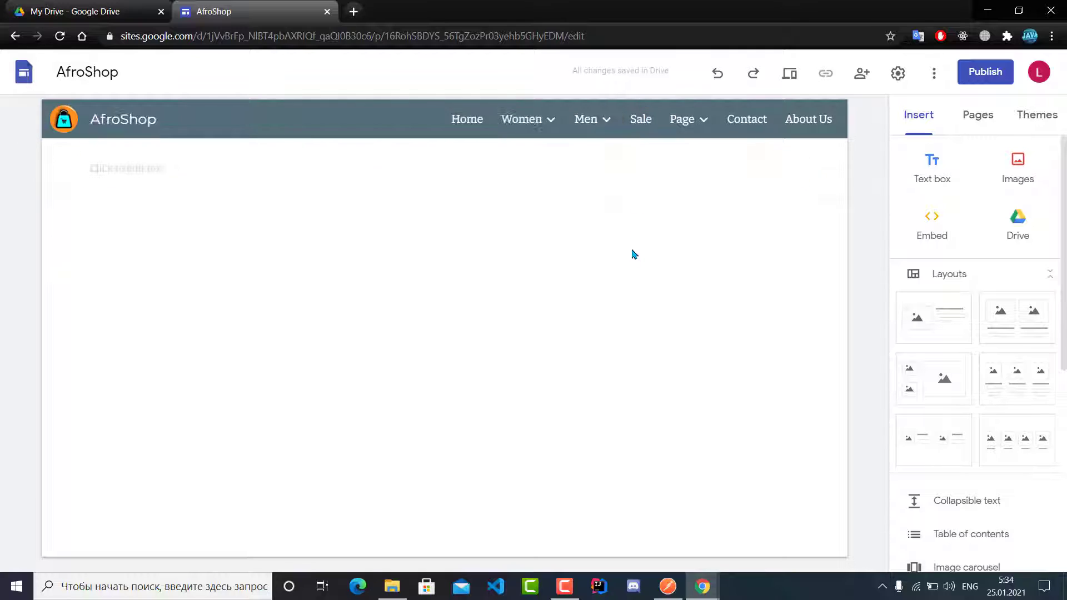
Look over the product photos on the Home page and return to the Product detail page.
{"action": "mouse_move", "coordinate": [503, 125]}
{"action": "left_click", "coordinate": [466, 119]}
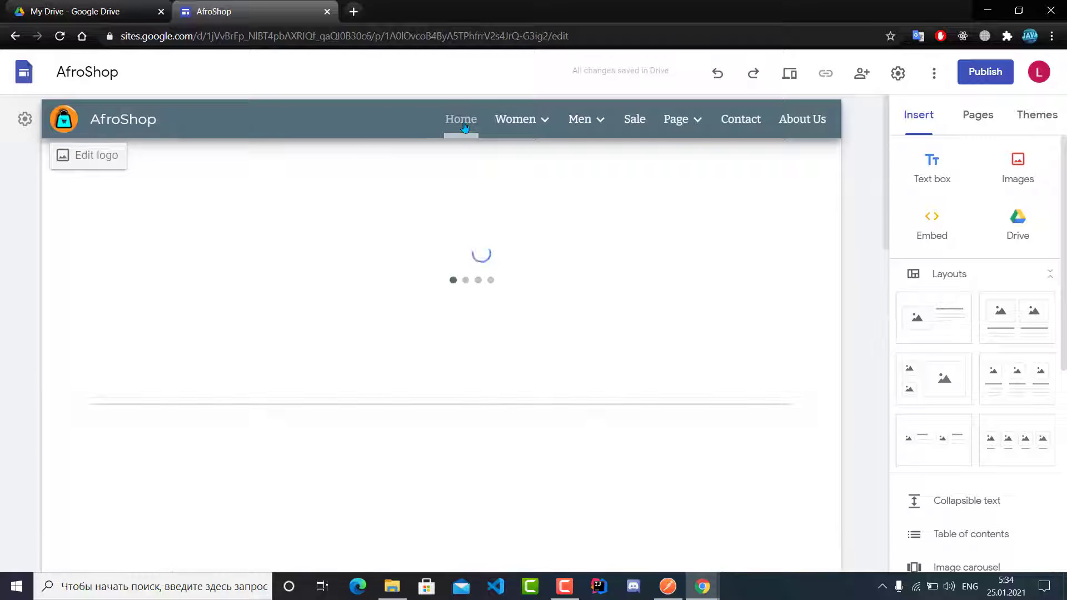
{"action": "scroll", "coordinate": [464, 257], "scroll_direction": "down", "scroll_amount": 10}
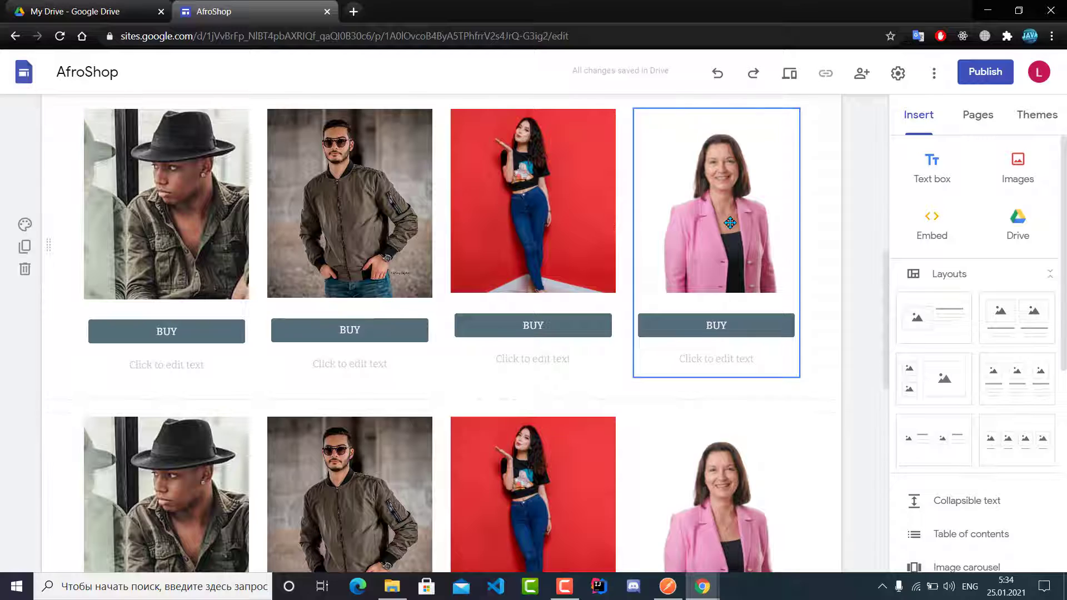
{"action": "scroll", "coordinate": [729, 223], "scroll_direction": "up", "scroll_amount": 10}
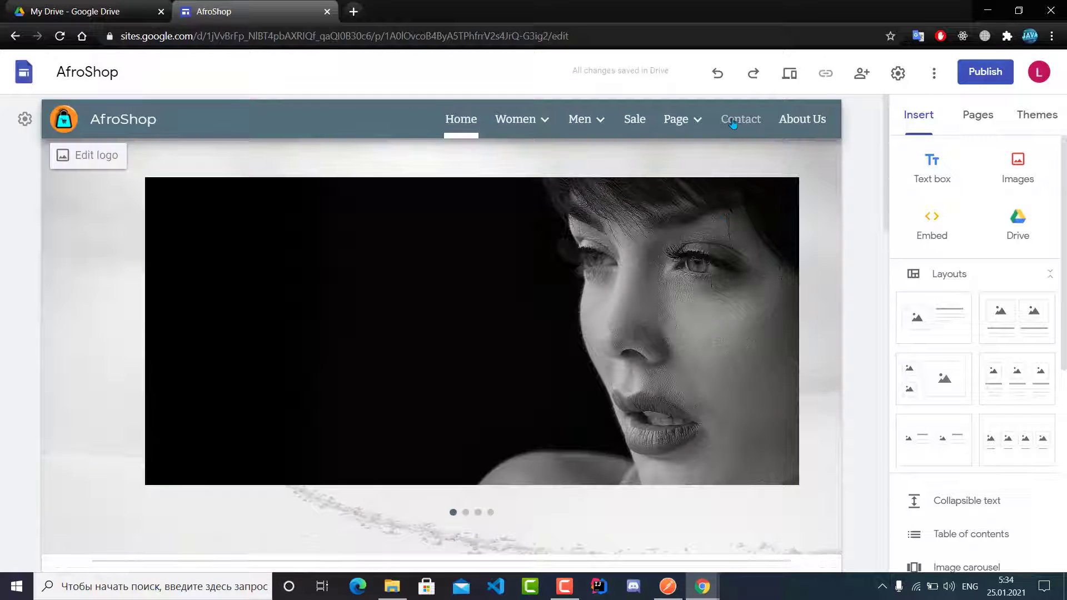
{"action": "mouse_move", "coordinate": [682, 119]}
{"action": "left_click", "coordinate": [709, 164]}
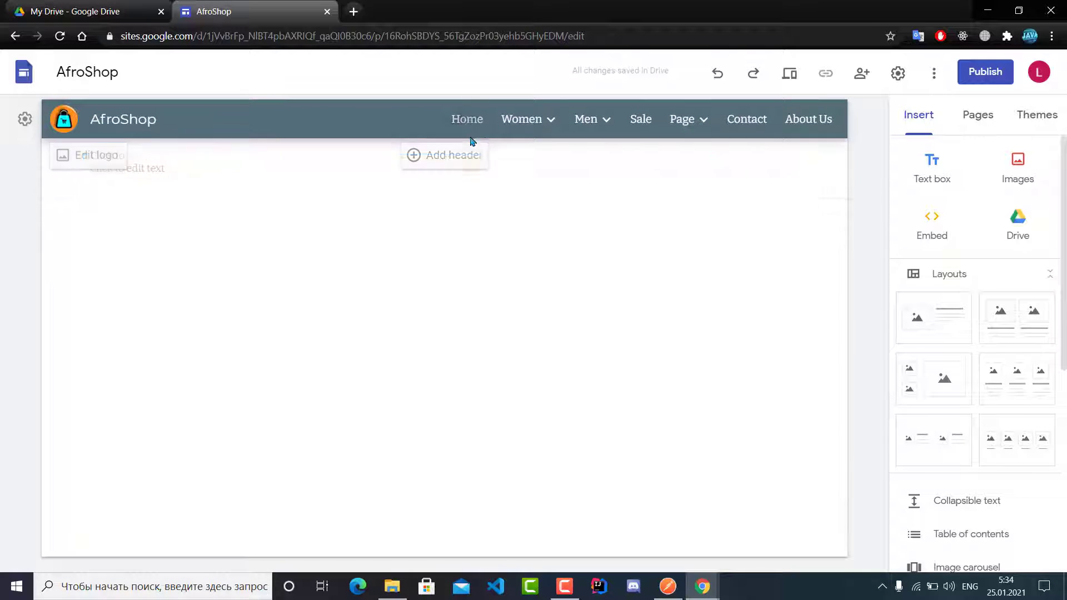
Enter the text "Veston Detail" in the text box, followed by an empty line.
{"action": "left_click", "coordinate": [241, 165]}
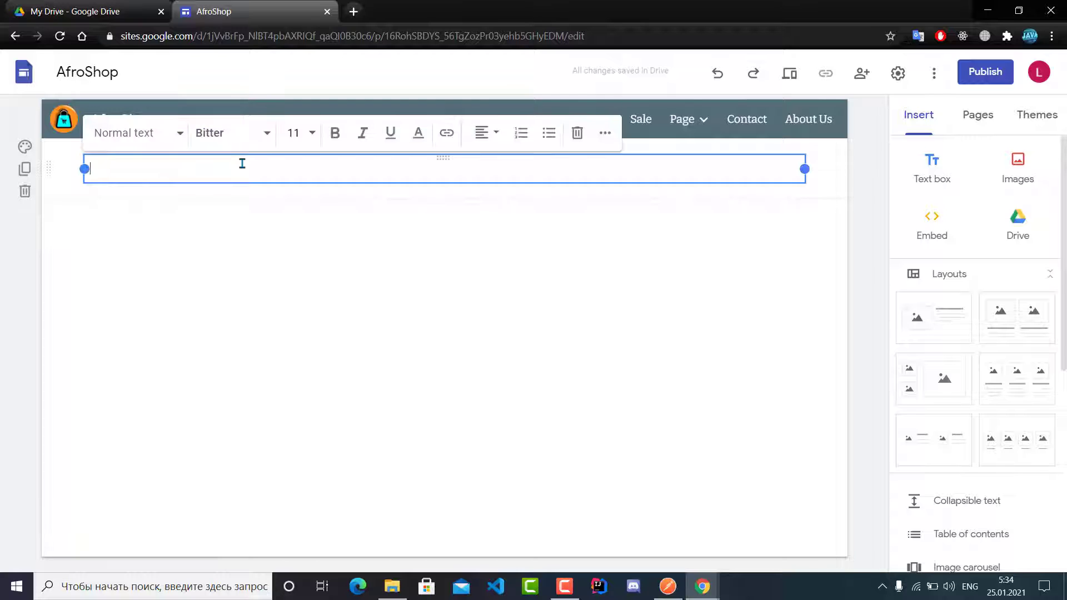
{"action": "type", "text": "VE"}
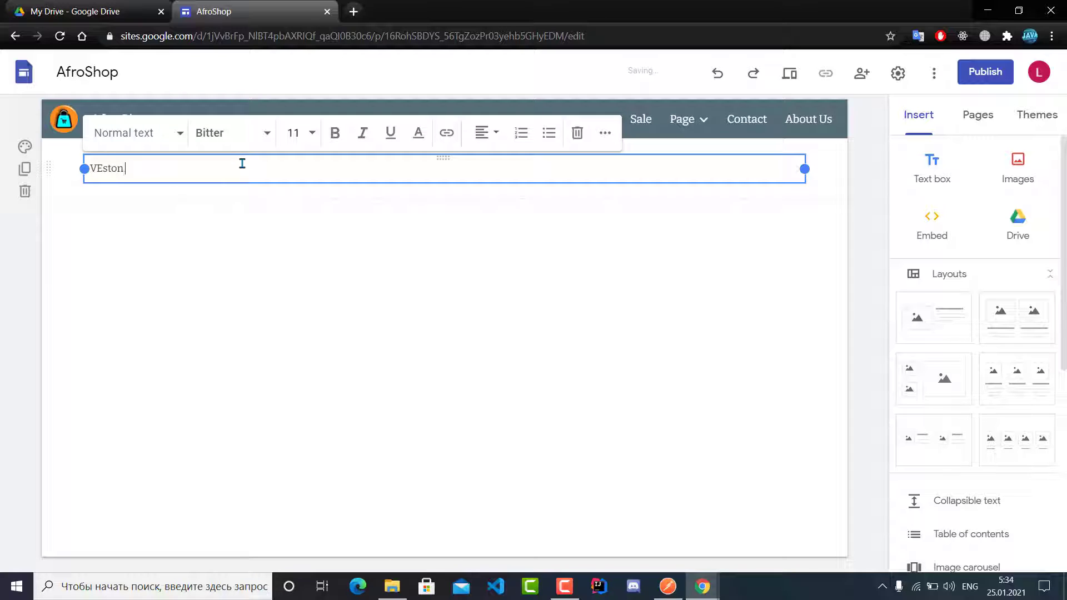
{"action": "type", "text": "ston"}
{"action": "key", "text": "BackSpace"}
{"action": "type", "text": "ton Detail"}
{"action": "key", "text": "Return"}
{"action": "left_click", "coordinate": [186, 240]}
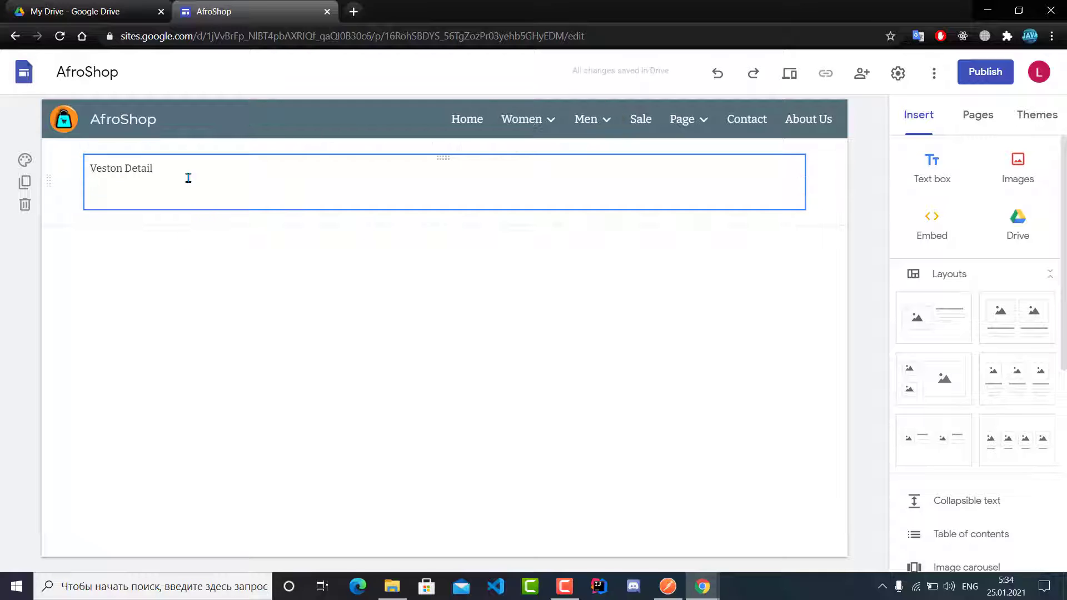
Set the font size of the "Veston Detail" text to 30.
{"action": "triple_click", "coordinate": [189, 177]}
{"action": "left_click", "coordinate": [319, 155]}
{"action": "left_click", "coordinate": [209, 175]}
{"action": "left_click_drag", "start_coordinate": [152, 168], "coordinate": [86, 168]}
{"action": "left_click", "coordinate": [312, 136]}
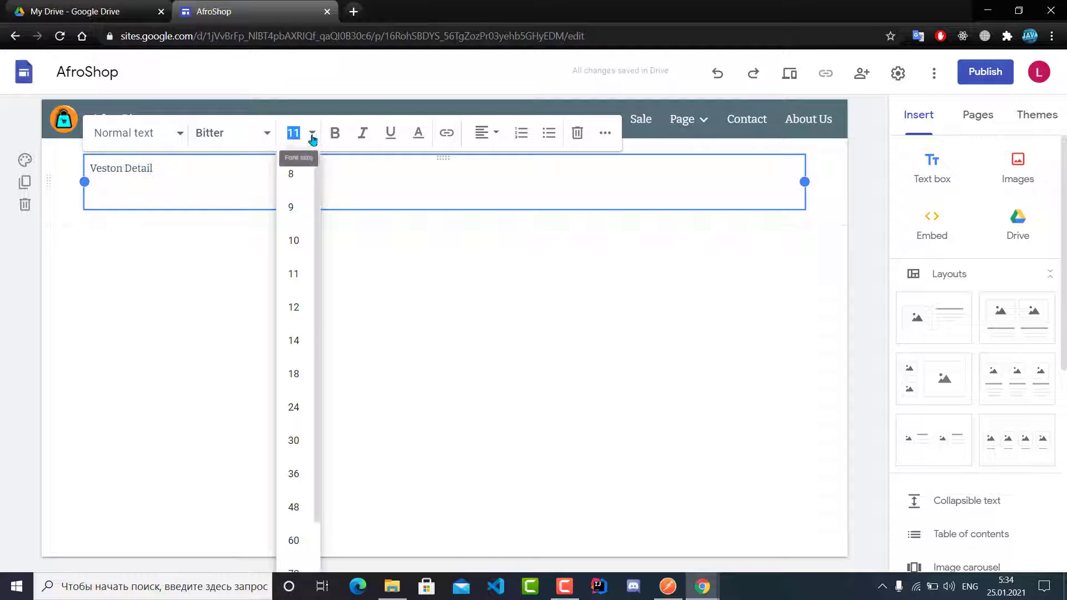
{"action": "left_click", "coordinate": [305, 442]}
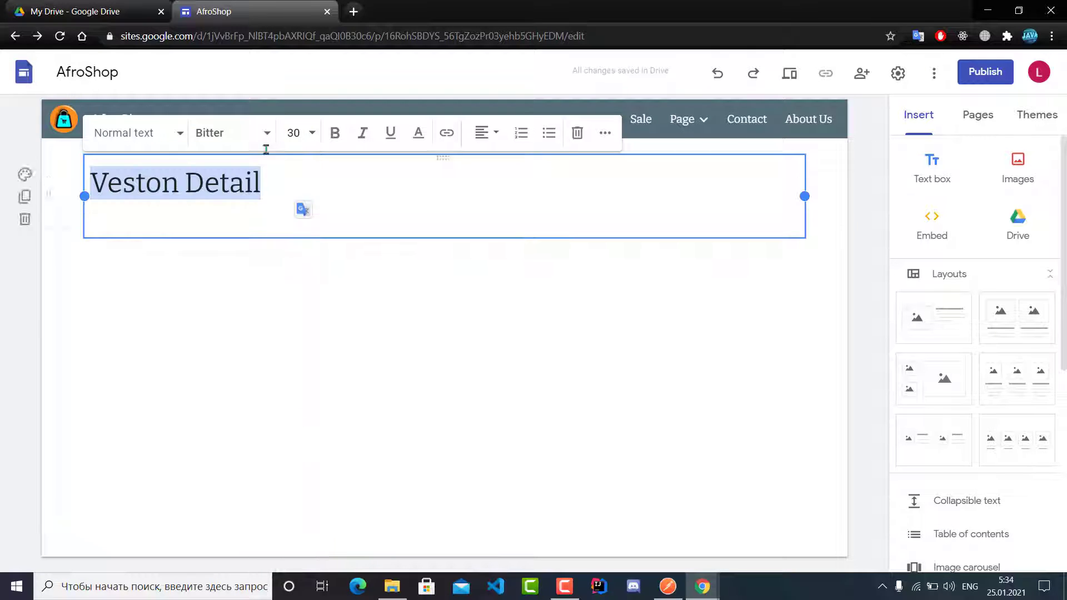
Try the Pacifico font on the "Veston Detail" text.
{"action": "left_click", "coordinate": [266, 132]}
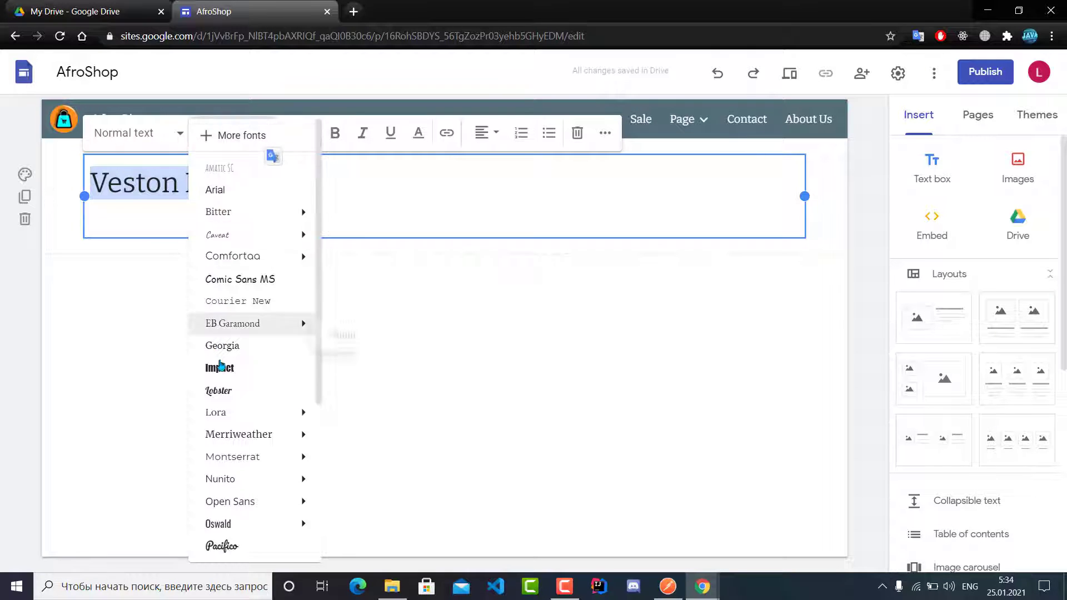
{"action": "mouse_move", "coordinate": [260, 535]}
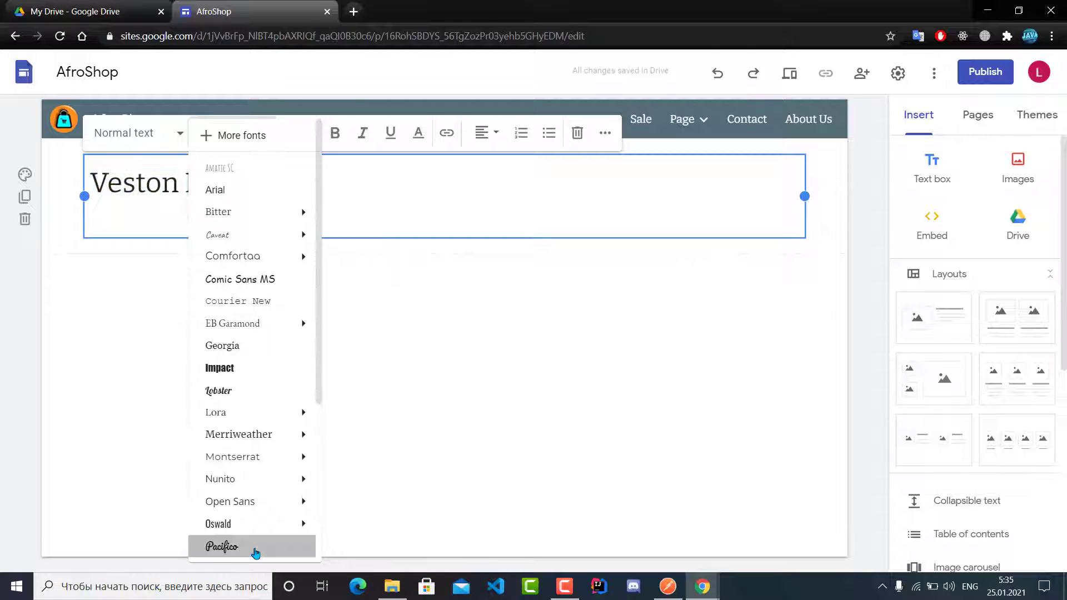
{"action": "left_click", "coordinate": [255, 552]}
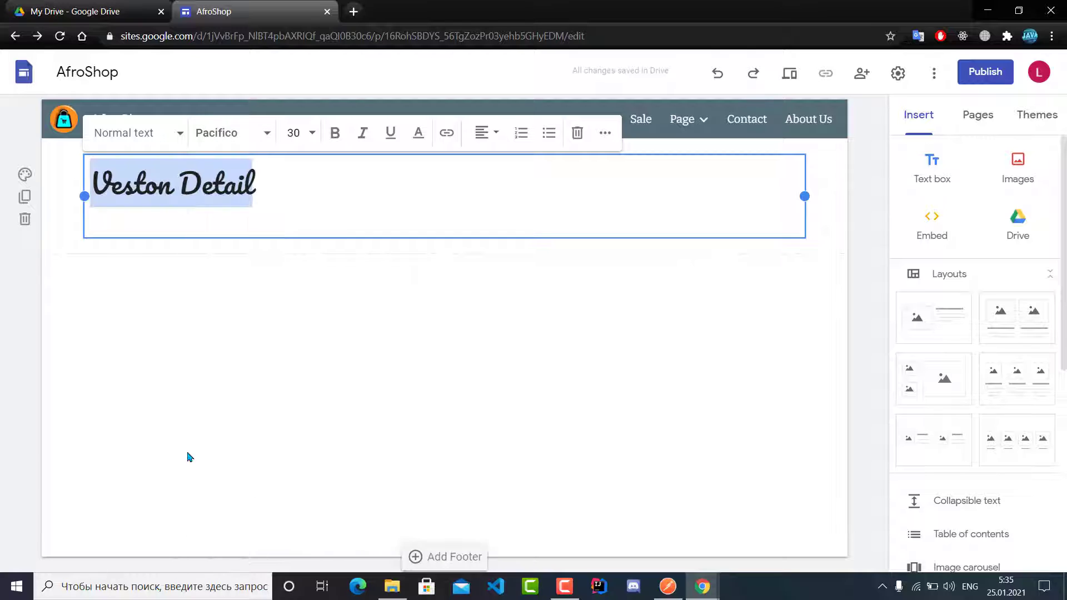
Set the font of the "Veston Detail" text to Lobster.
{"action": "left_click", "coordinate": [266, 134]}
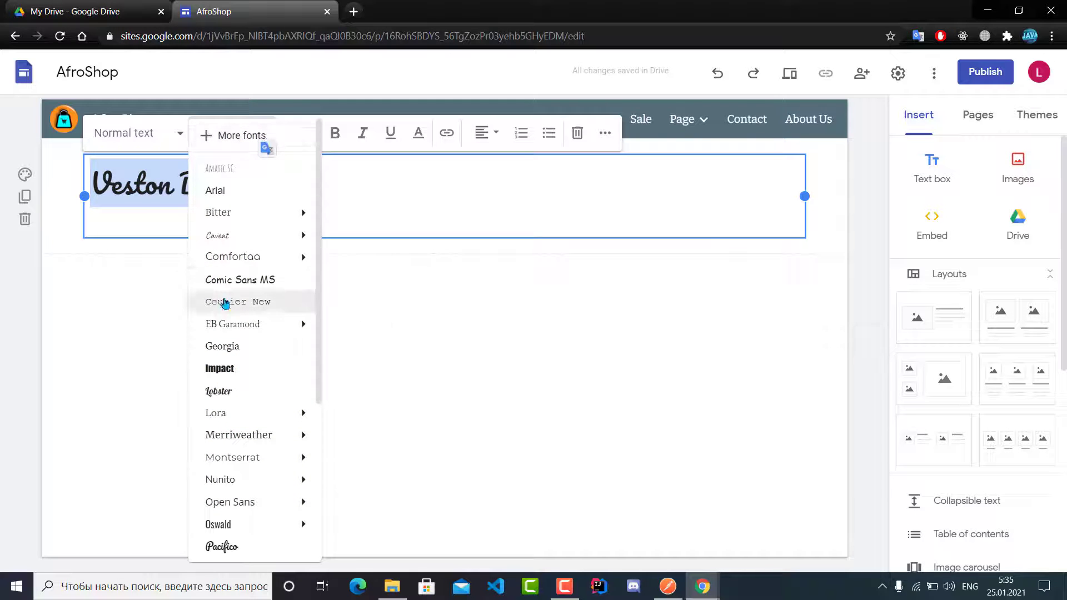
{"action": "left_click", "coordinate": [244, 393]}
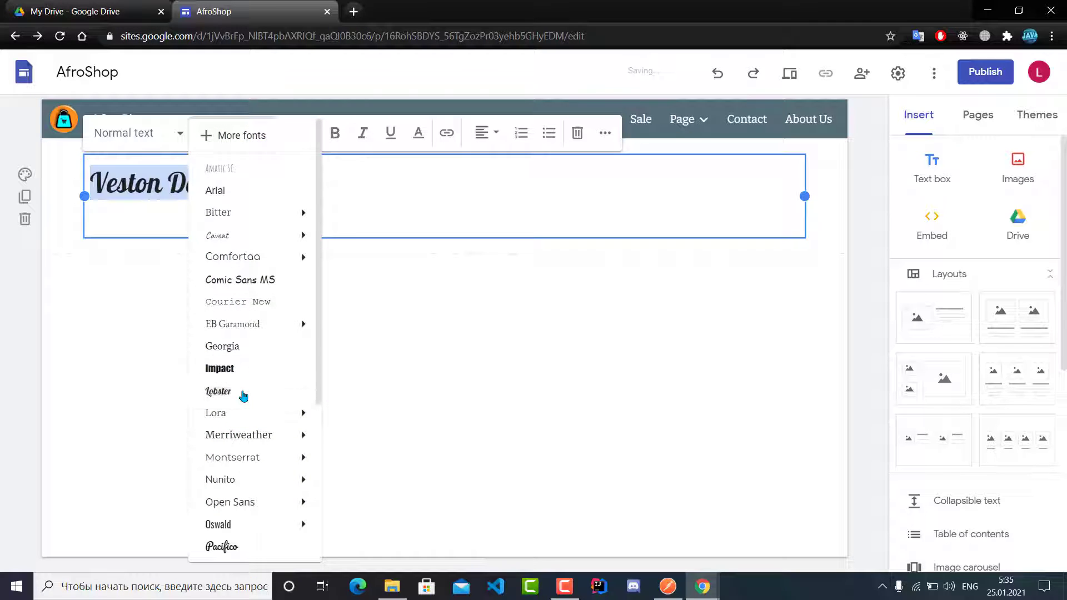
{"action": "left_click", "coordinate": [242, 378]}
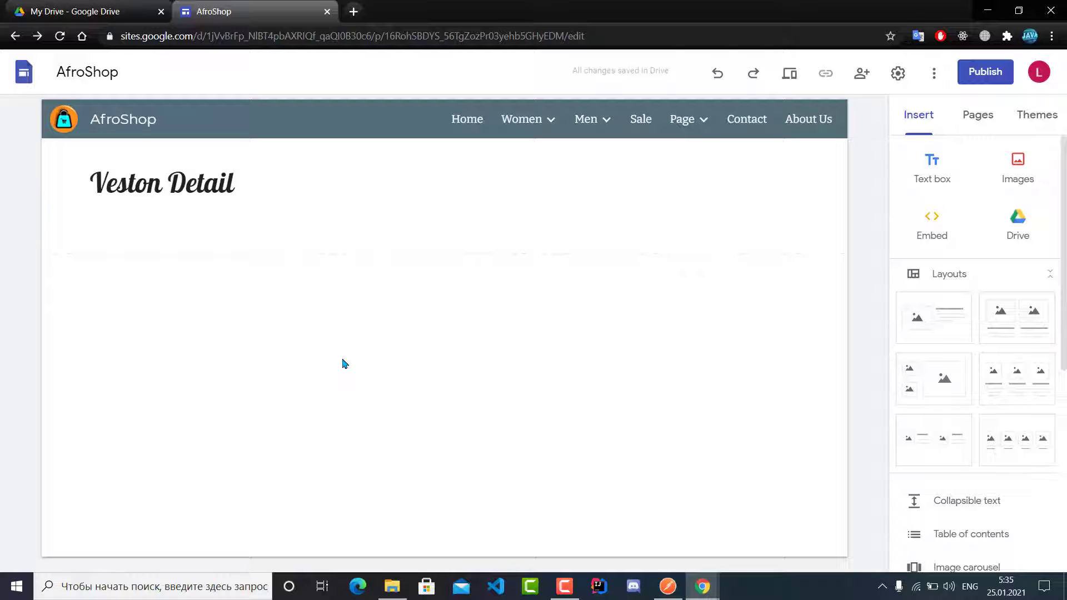
Insert the layout with one image beside a heading and body text below the "Veston Detail" text.
{"action": "left_click", "coordinate": [937, 316]}
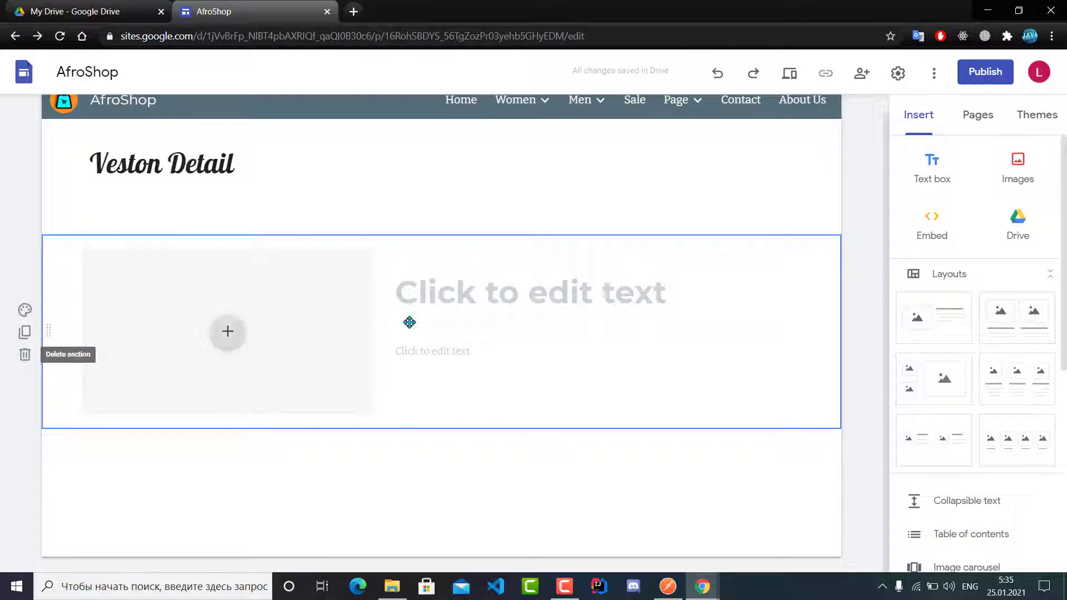
{"action": "left_click", "coordinate": [926, 330]}
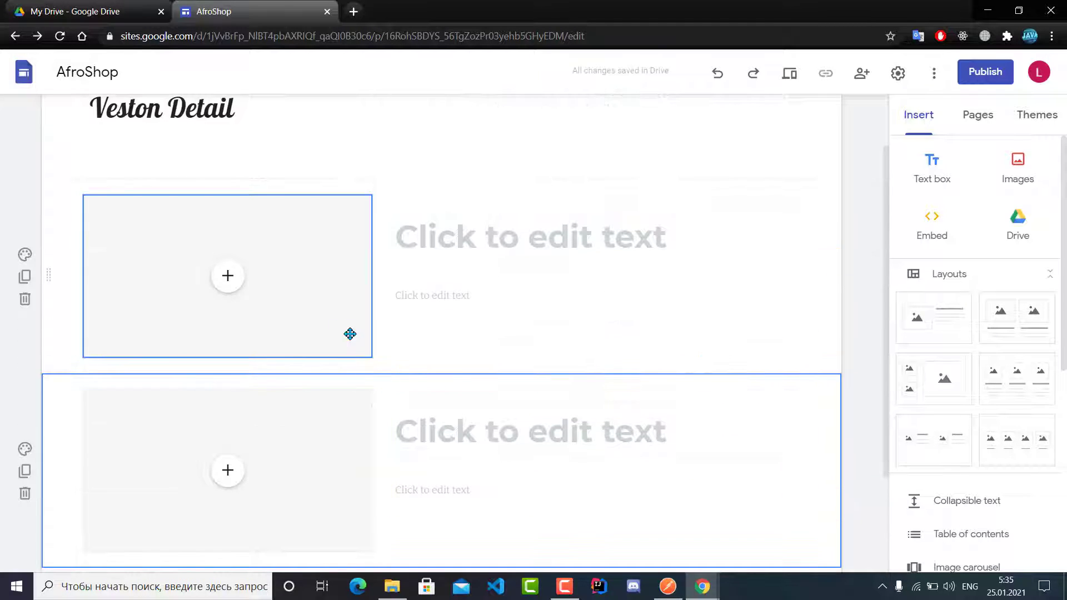
{"action": "left_click", "coordinate": [24, 301]}
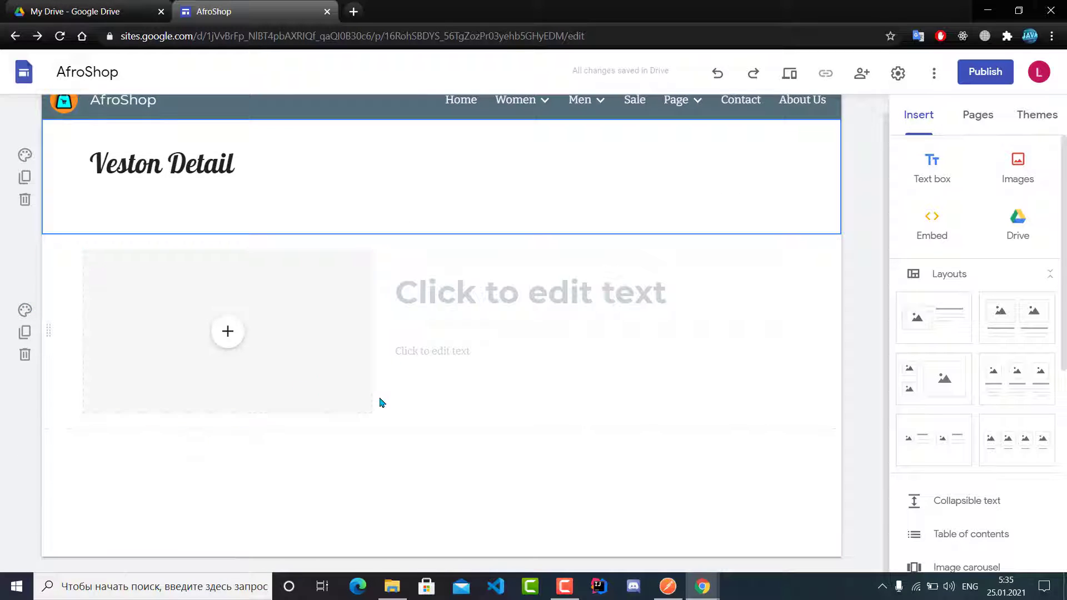
{"action": "scroll", "coordinate": [944, 374], "scroll_direction": "down", "scroll_amount": 3}
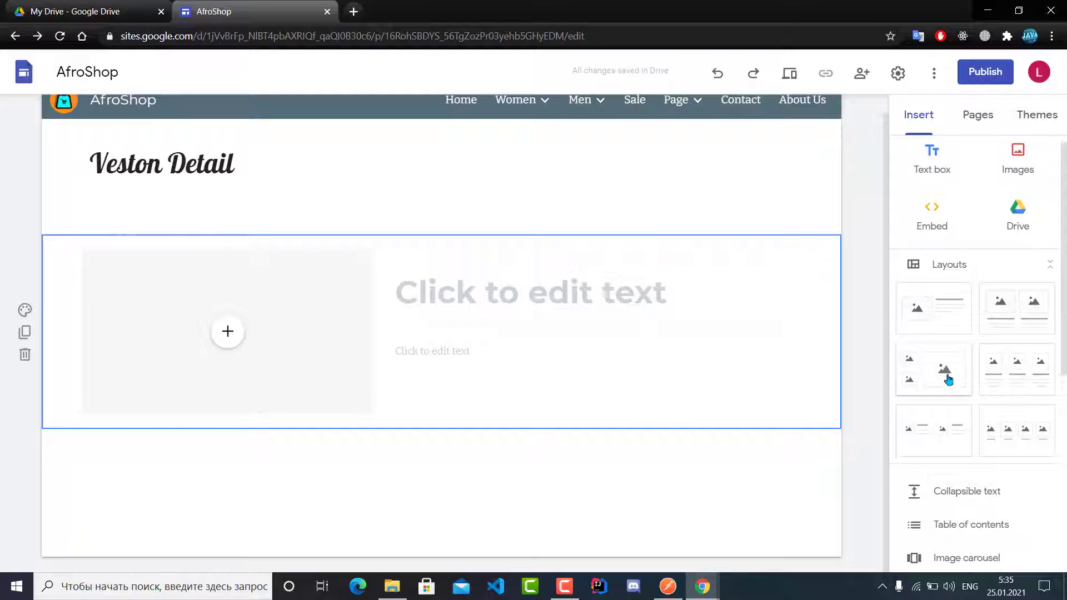
{"action": "scroll", "coordinate": [940, 368], "scroll_direction": "up", "scroll_amount": 3}
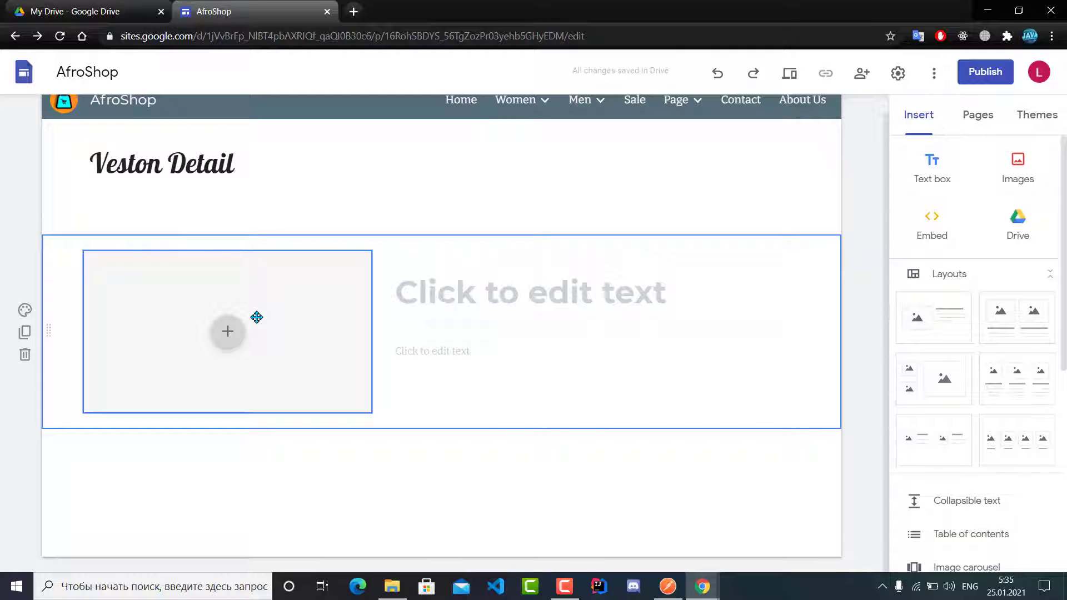
{"action": "left_click", "coordinate": [440, 312]}
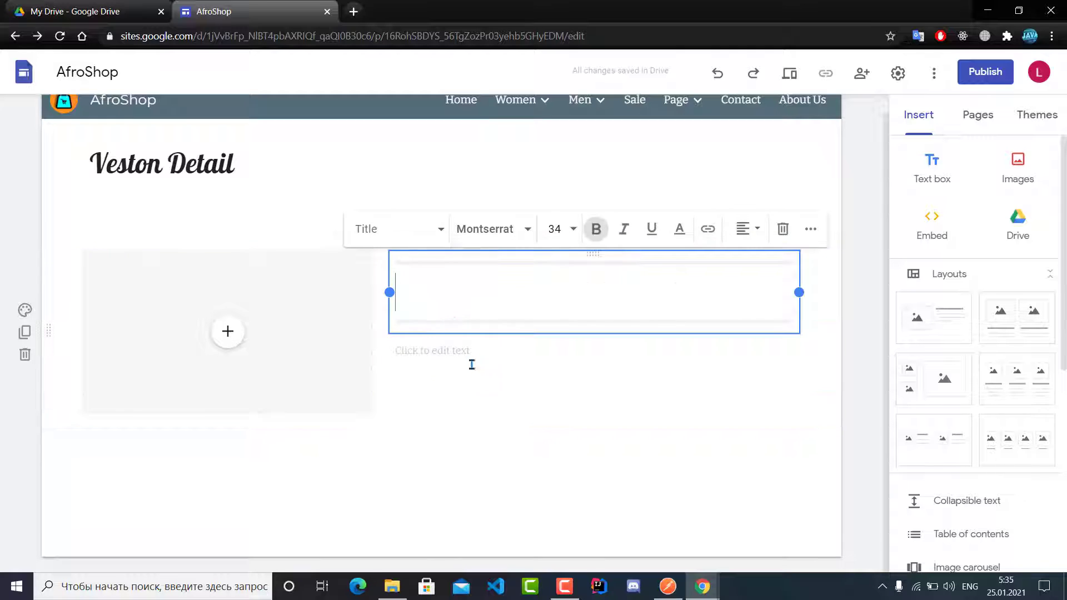
{"action": "left_click", "coordinate": [475, 389]}
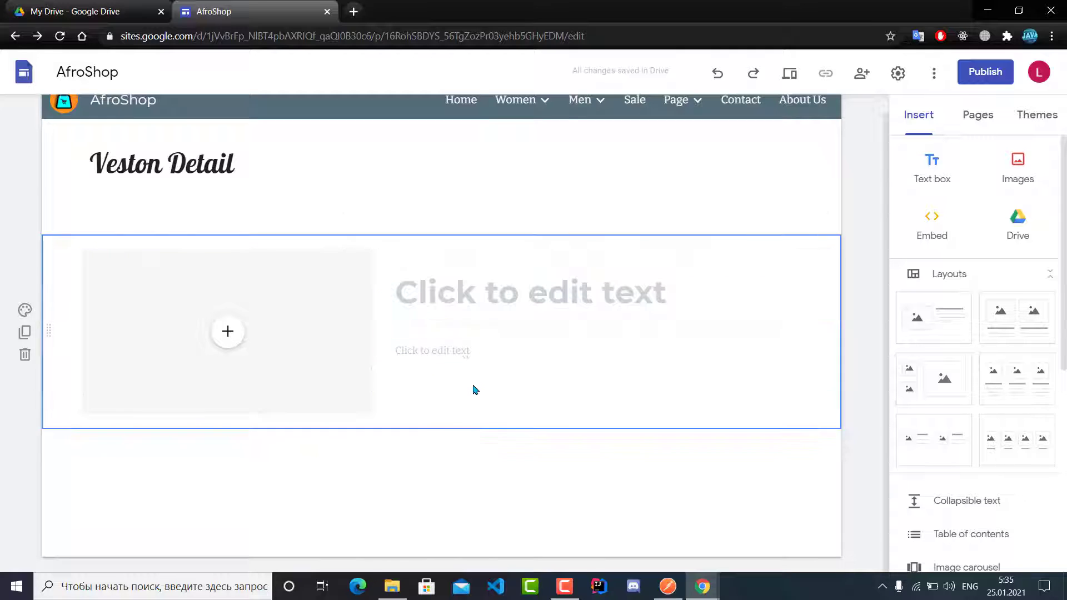
Search Google Images for "top model" to fill the layout's empty image placeholder.
{"action": "left_click", "coordinate": [226, 334]}
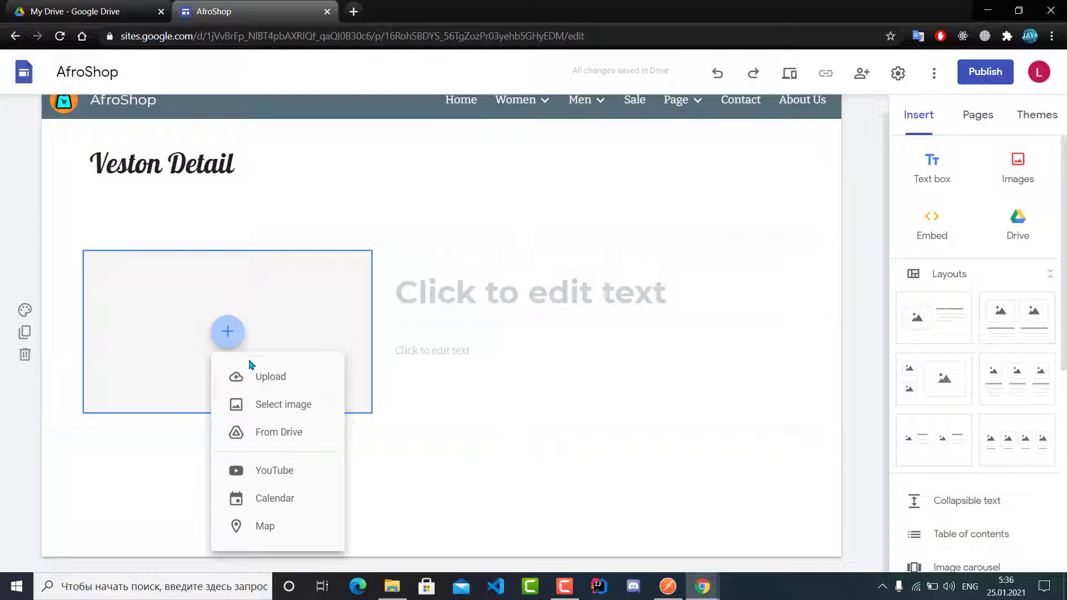
{"action": "left_click", "coordinate": [280, 410]}
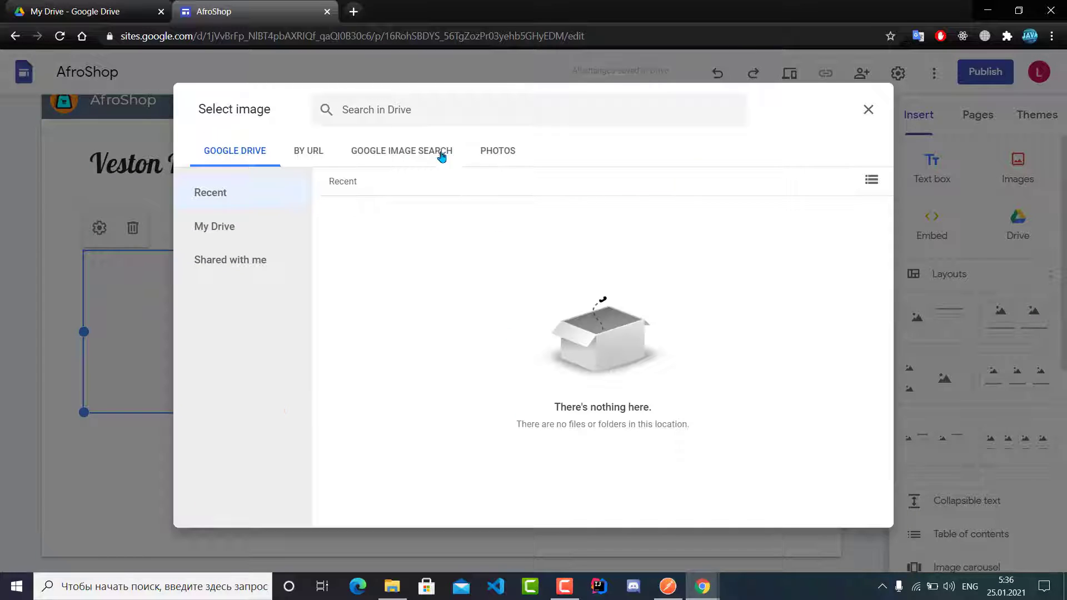
{"action": "left_click", "coordinate": [395, 143]}
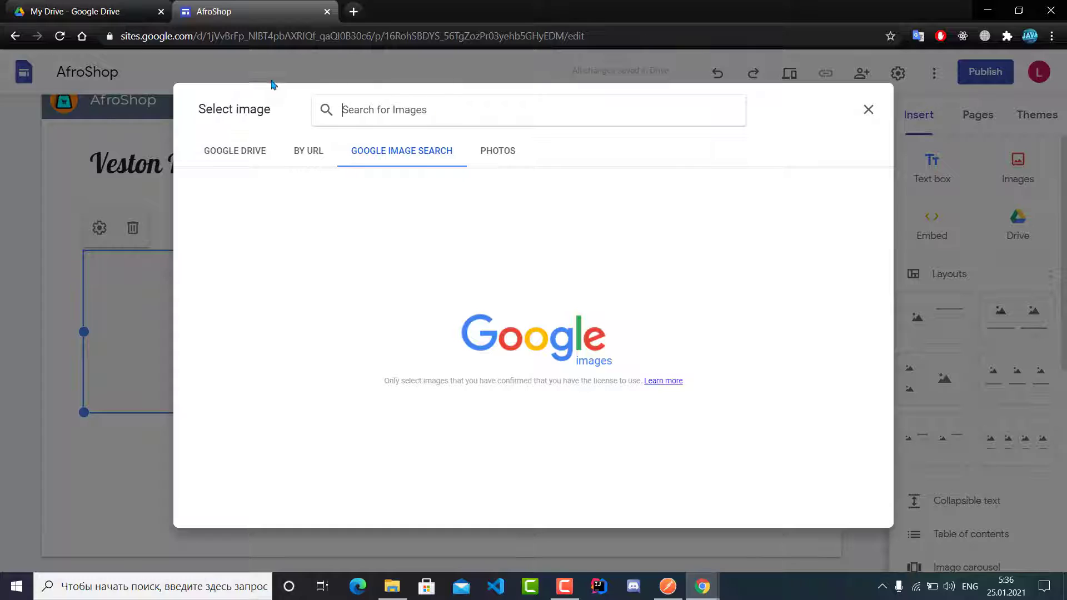
{"action": "left_click", "coordinate": [375, 108]}
{"action": "left_click", "coordinate": [248, 148]}
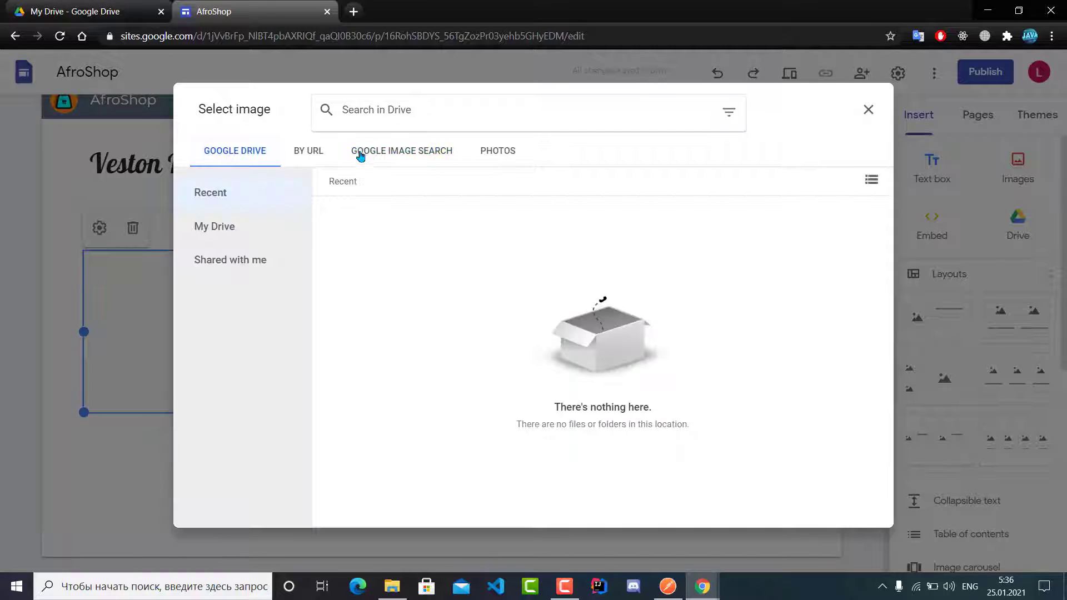
{"action": "left_click", "coordinate": [394, 159]}
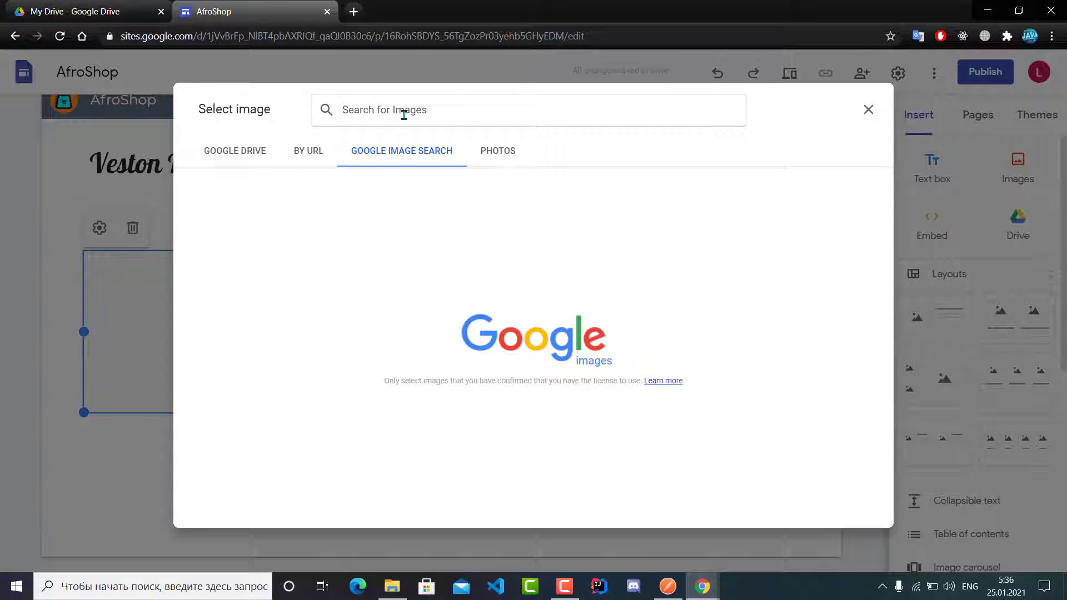
{"action": "type", "text": "top"}
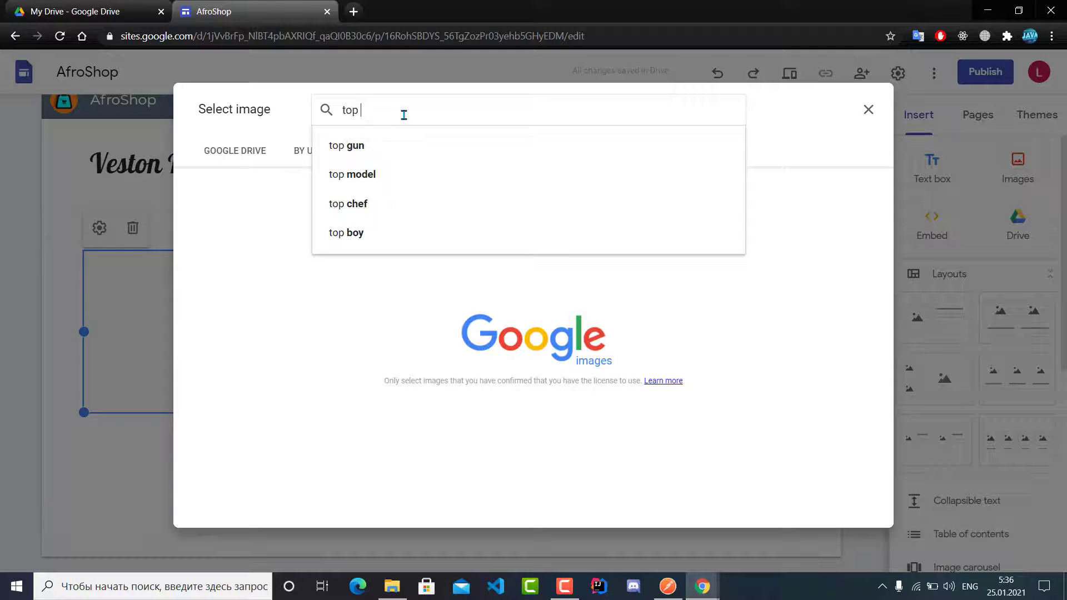
{"action": "type", "text": " model"}
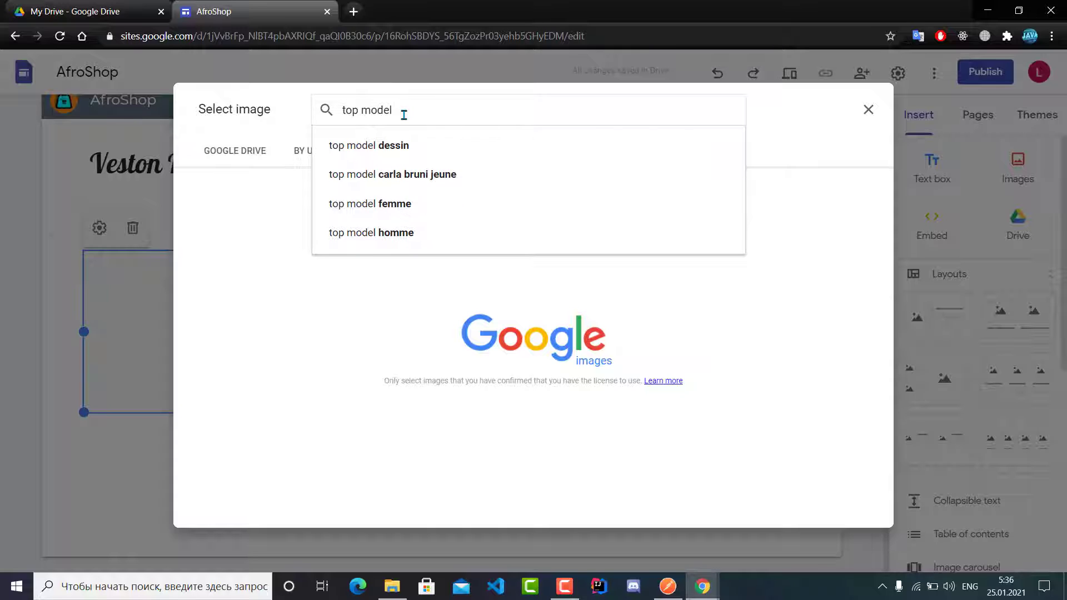
{"action": "key", "text": "Return"}
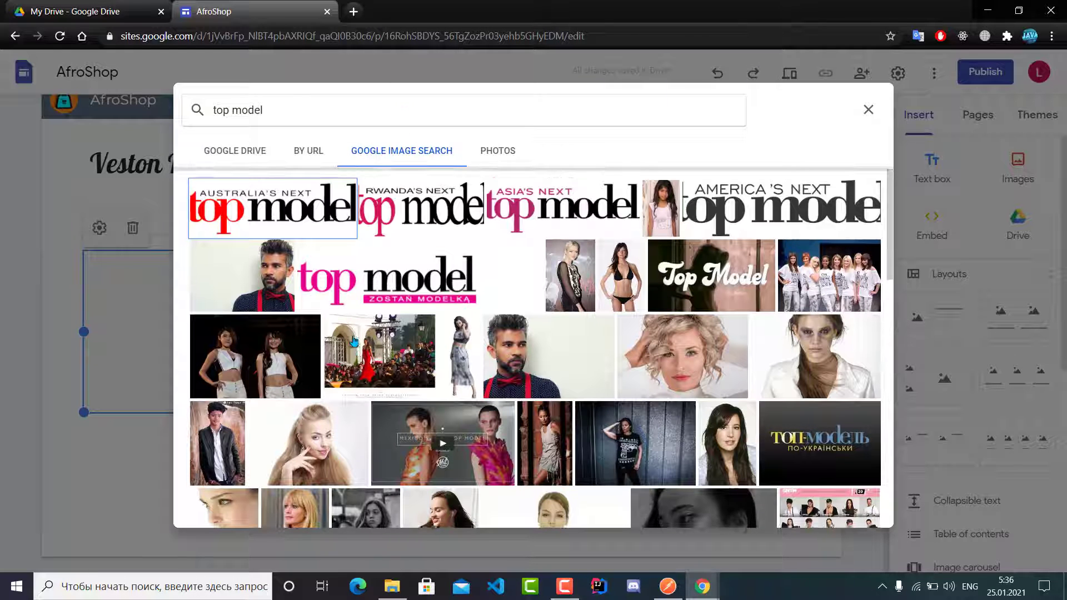
Insert the photo of the woman in a red suit from the image results into the placeholder.
{"action": "scroll", "coordinate": [355, 341], "scroll_direction": "down", "scroll_amount": 3}
{"action": "scroll", "coordinate": [354, 341], "scroll_direction": "down", "scroll_amount": 10}
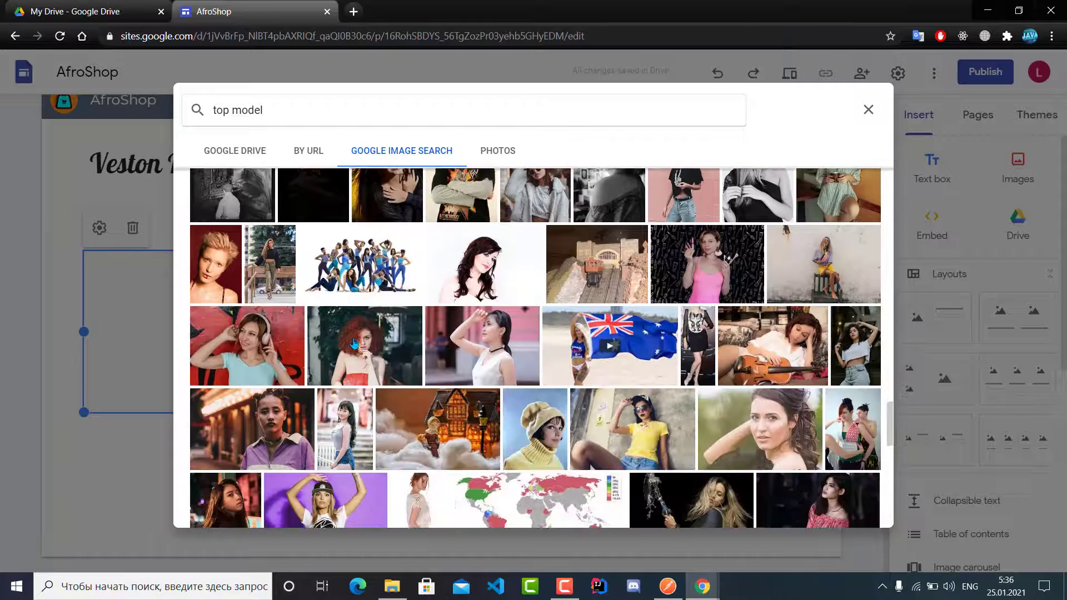
{"action": "scroll", "coordinate": [354, 342], "scroll_direction": "down", "scroll_amount": 3}
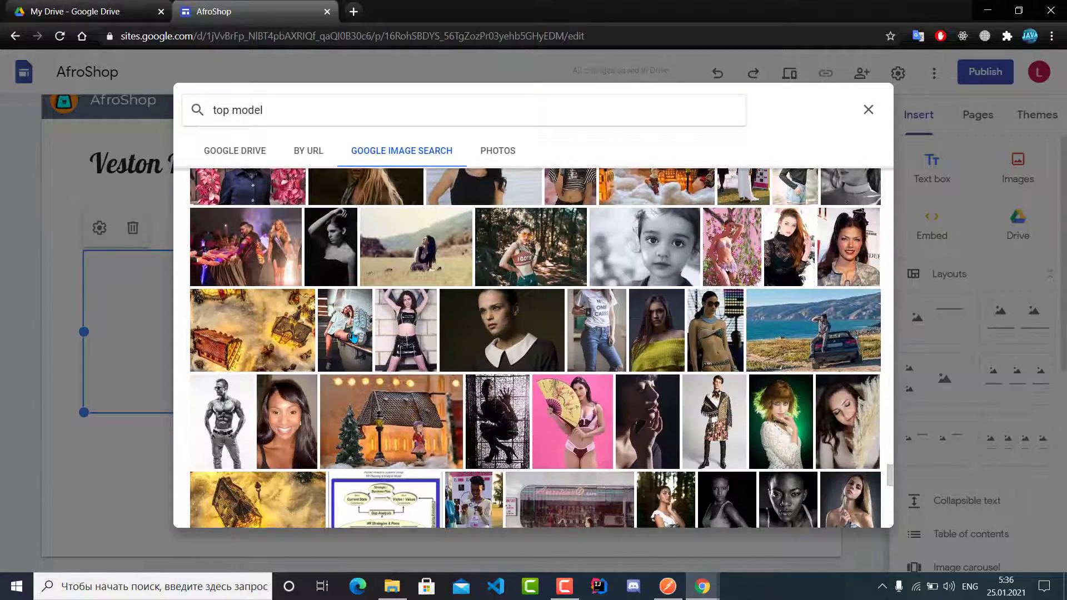
{"action": "scroll", "coordinate": [352, 337], "scroll_direction": "down", "scroll_amount": 5}
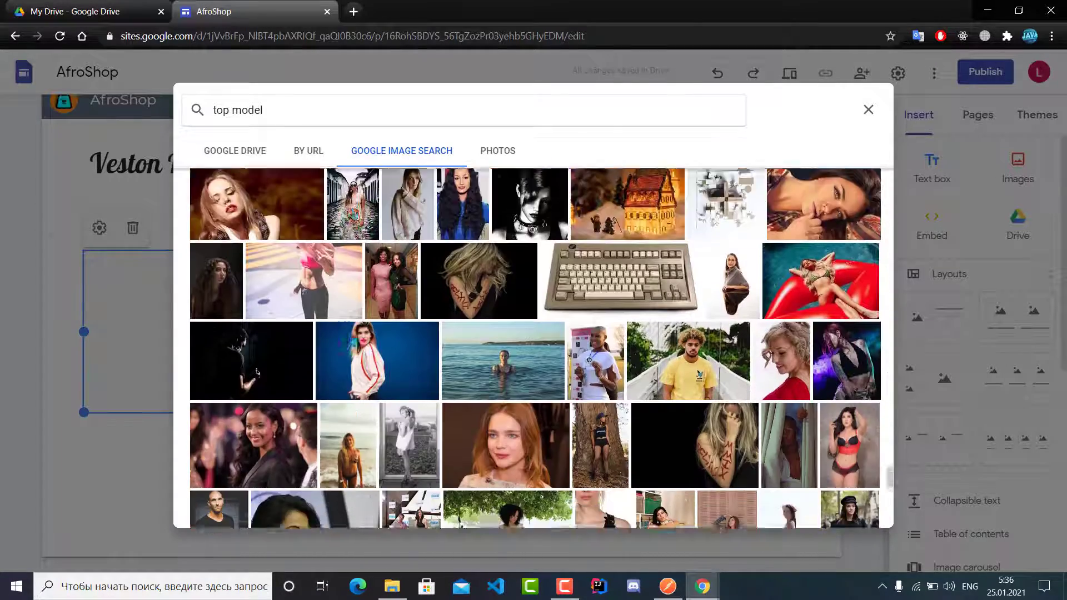
{"action": "scroll", "coordinate": [350, 328], "scroll_direction": "down", "scroll_amount": 10}
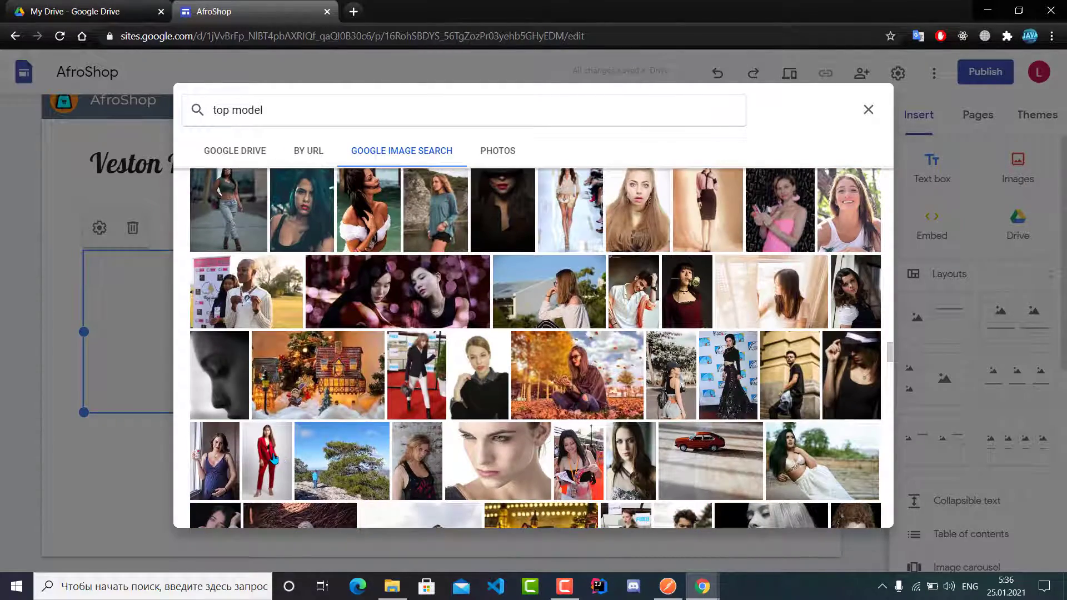
{"action": "left_click", "coordinate": [274, 459]}
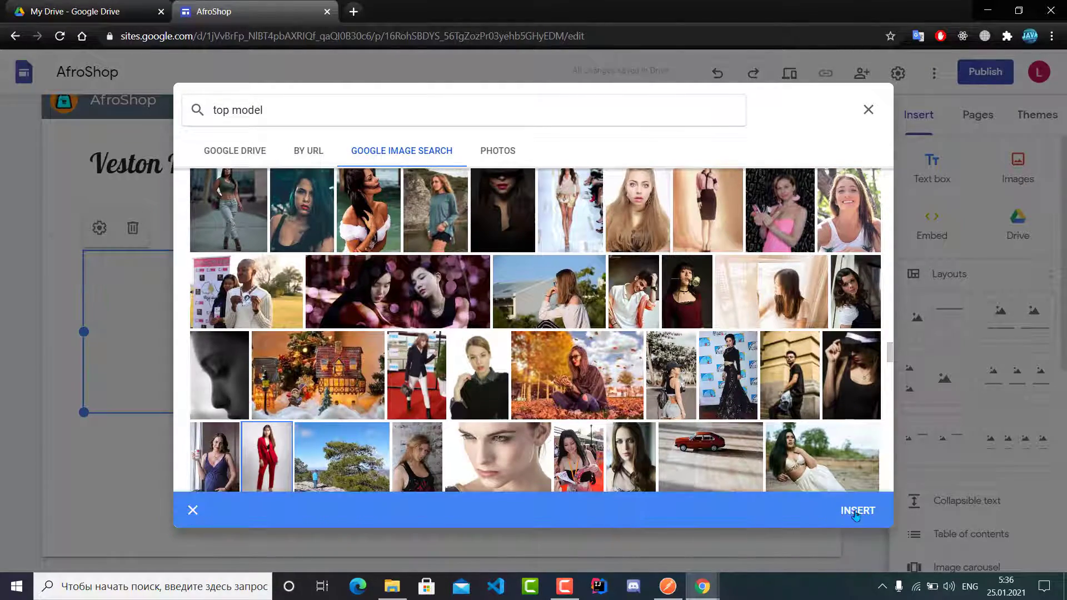
{"action": "left_click", "coordinate": [856, 515]}
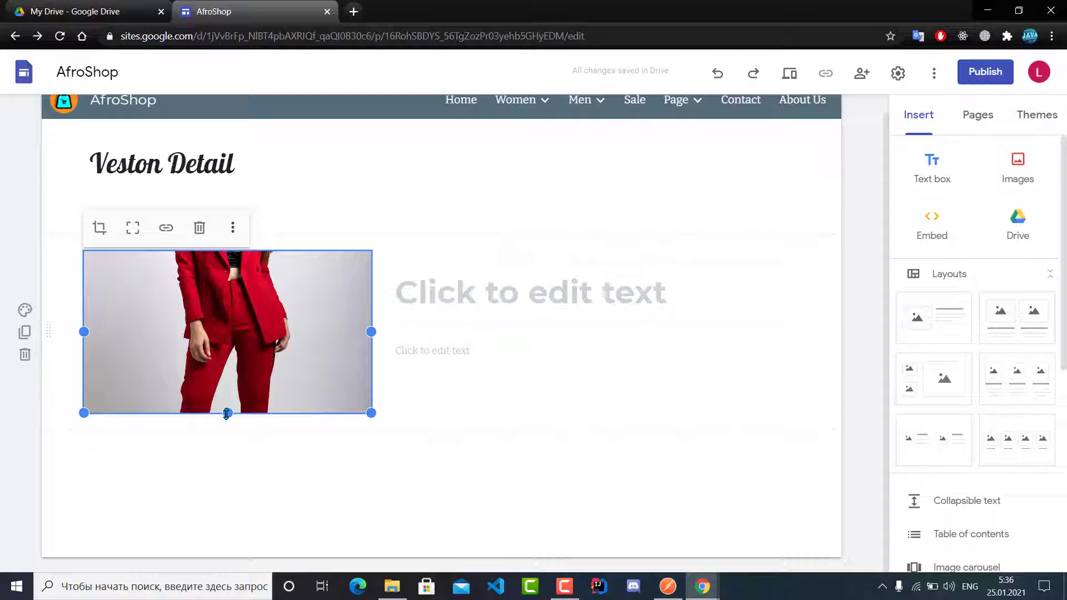
Extend the height of the red suit photo downward until the whole figure fits in the frame.
{"action": "left_click_drag", "start_coordinate": [226, 412], "coordinate": [211, 566]}
{"action": "scroll", "coordinate": [211, 422], "scroll_direction": "down", "scroll_amount": 3}
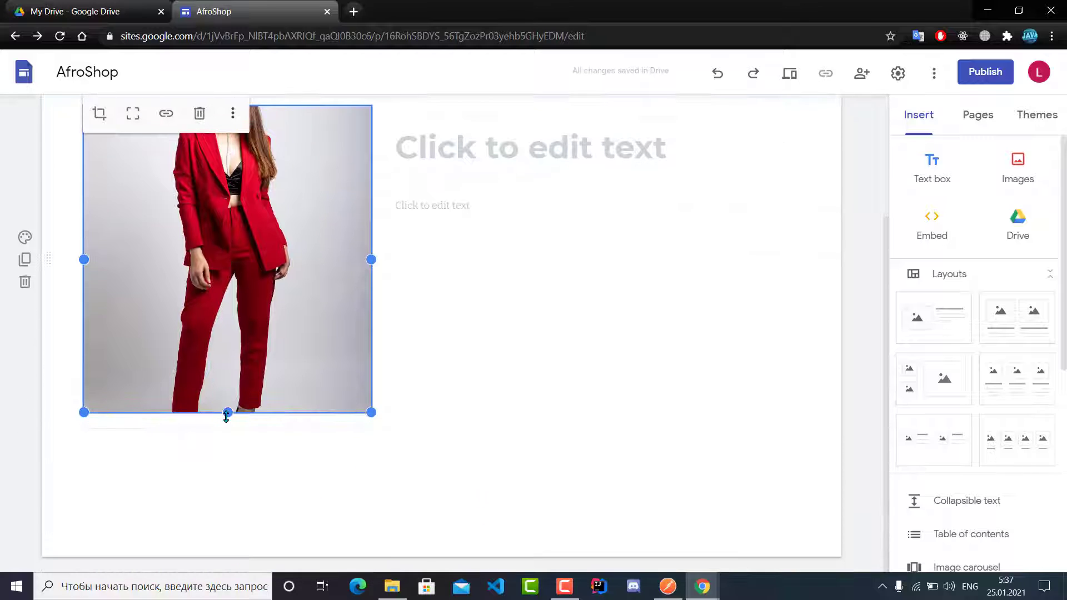
{"action": "left_click_drag", "start_coordinate": [227, 412], "coordinate": [219, 443]}
{"action": "scroll", "coordinate": [231, 311], "scroll_direction": "up", "scroll_amount": 4}
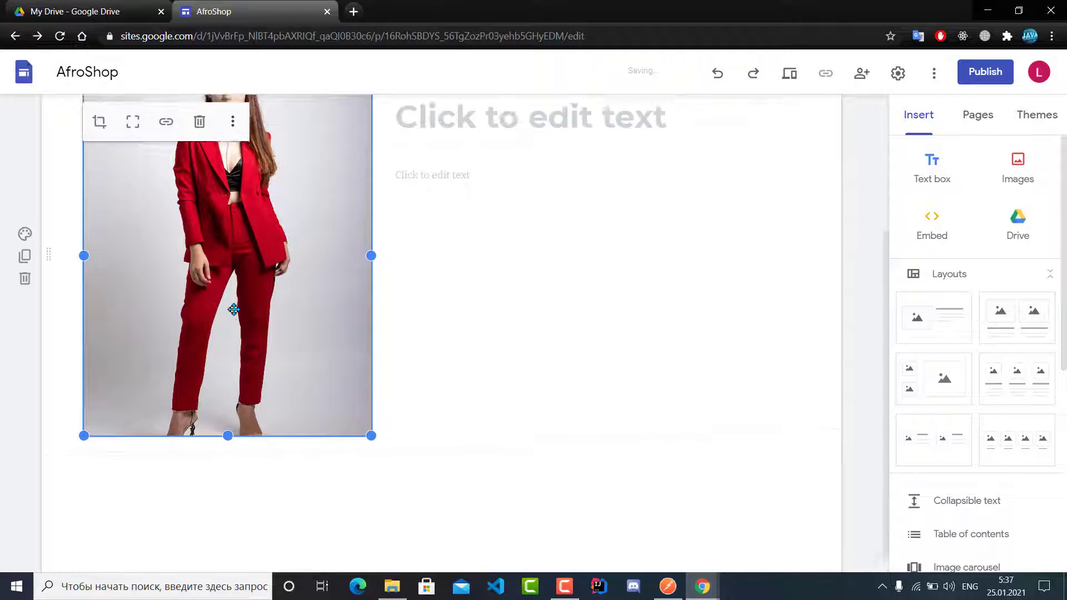
{"action": "scroll", "coordinate": [234, 332], "scroll_direction": "down", "scroll_amount": 4}
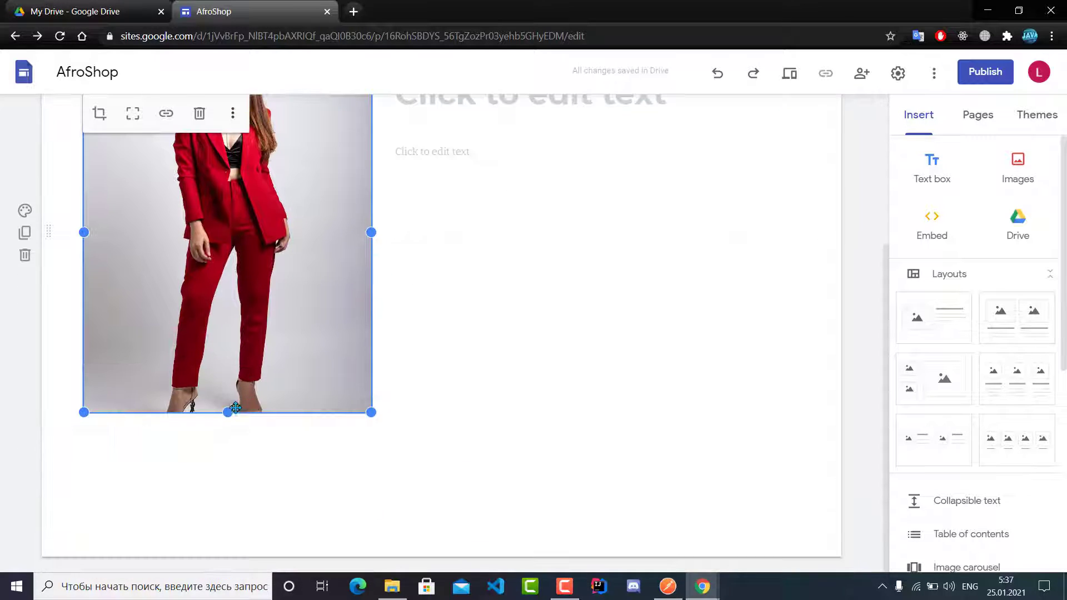
{"action": "left_click_drag", "start_coordinate": [229, 412], "coordinate": [258, 432]}
{"action": "scroll", "coordinate": [259, 432], "scroll_direction": "up", "scroll_amount": 4}
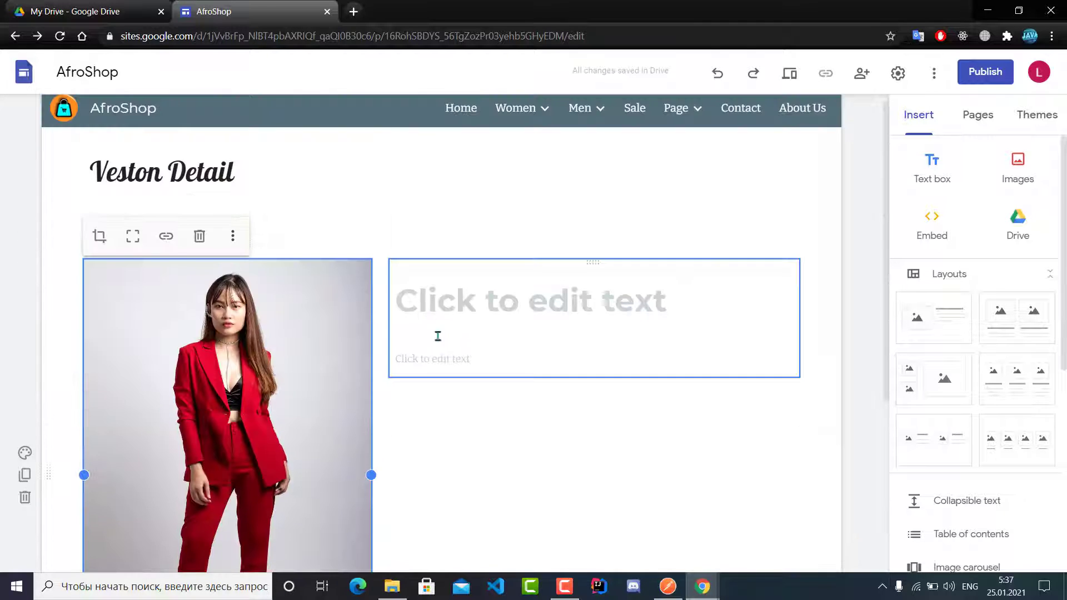
Enter "Veston" as the heading beside the photo and narrow the text column to about the photo's width.
{"action": "scroll", "coordinate": [264, 377], "scroll_direction": "down", "scroll_amount": 3}
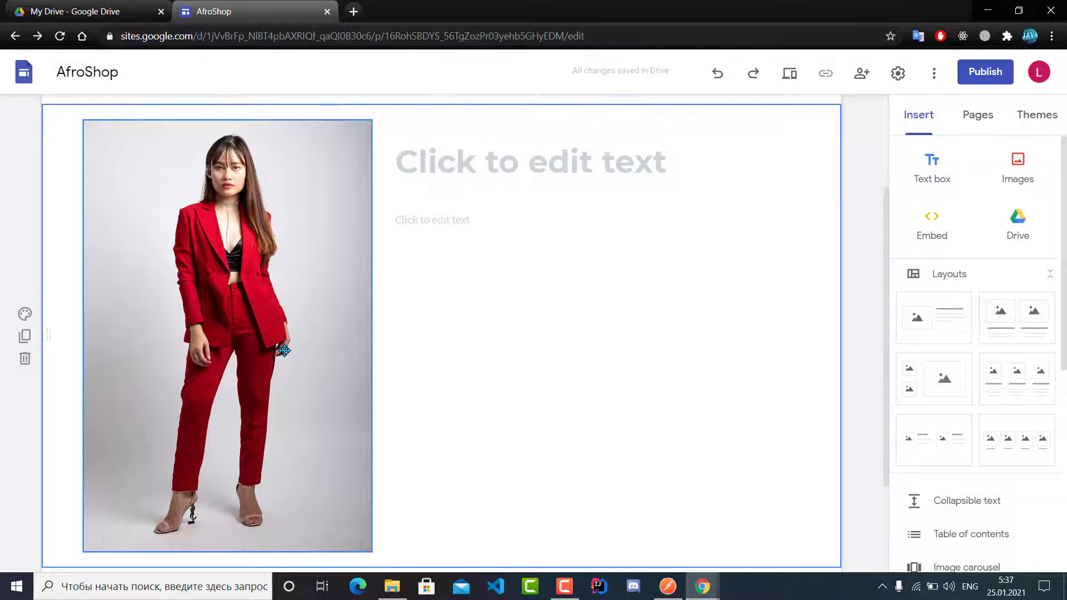
{"action": "left_click", "coordinate": [504, 161]}
{"action": "left_click", "coordinate": [589, 168]}
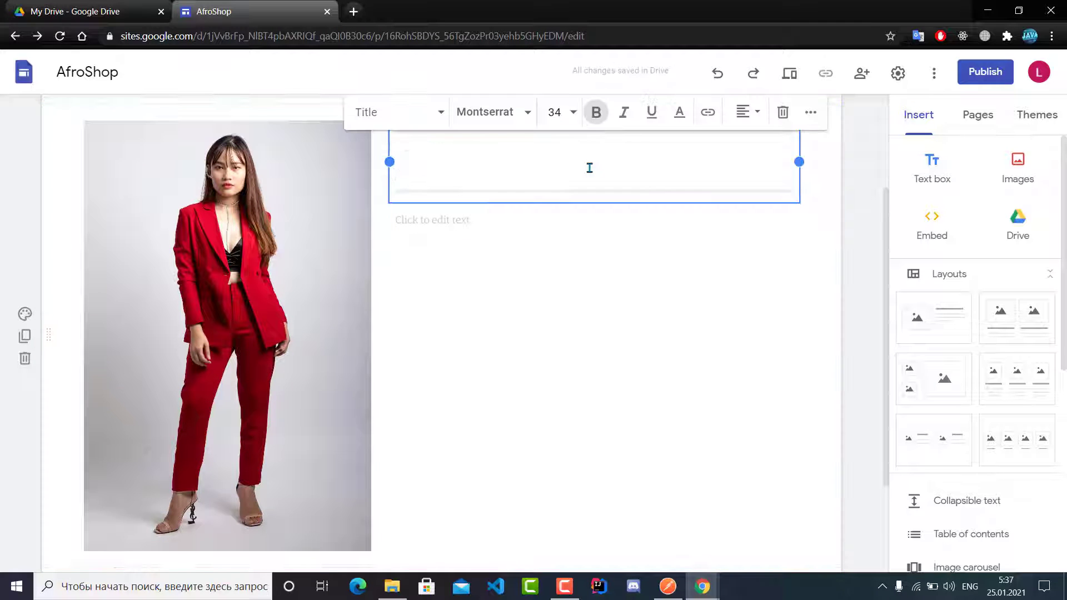
{"action": "left_click_drag", "start_coordinate": [798, 162], "coordinate": [598, 170]}
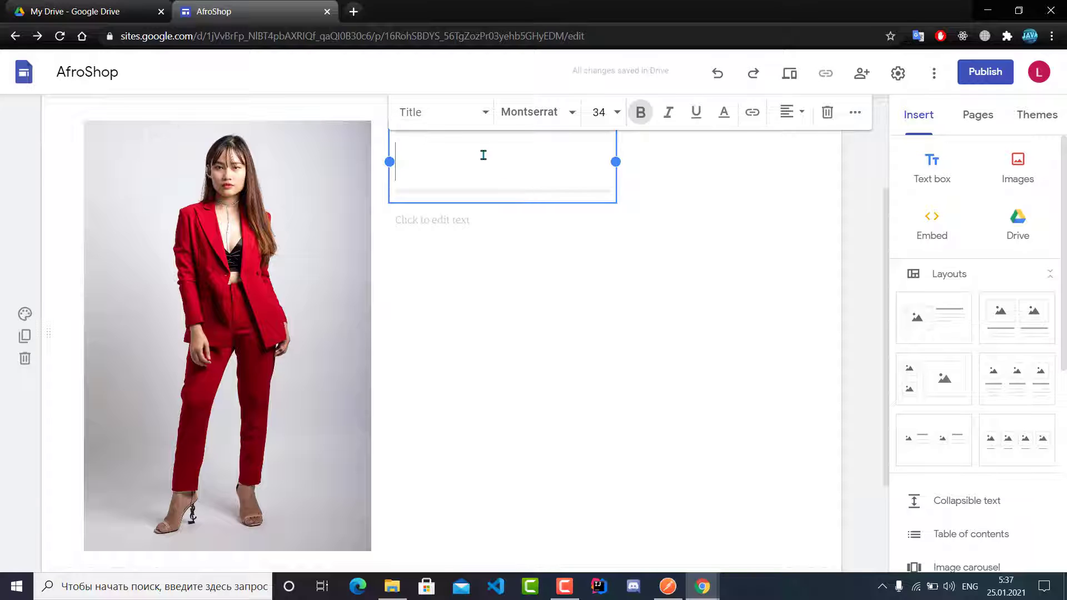
{"action": "type", "text": "Veston"}
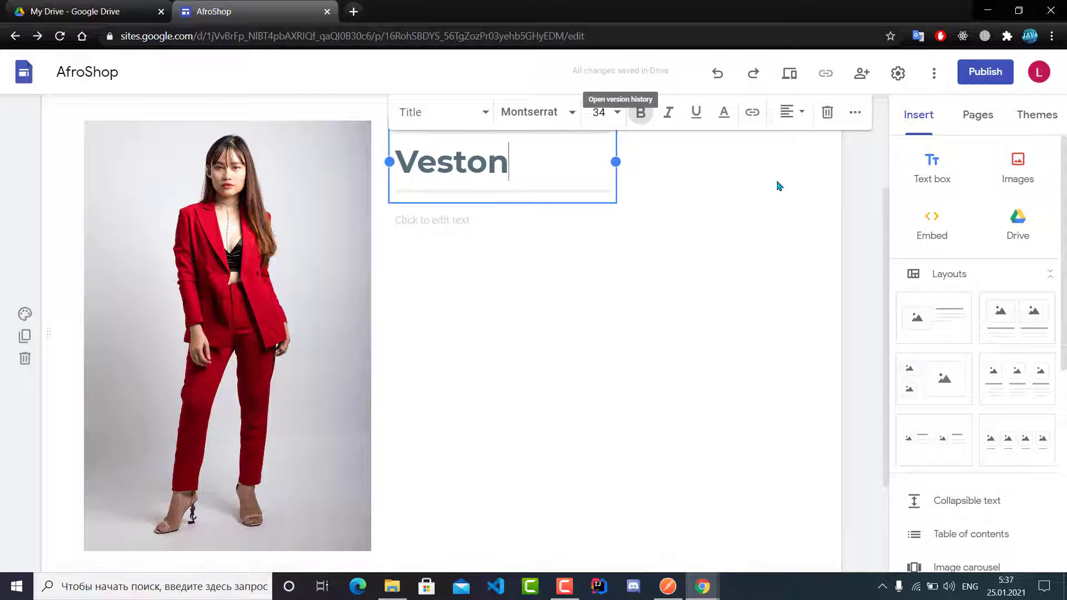
{"action": "left_click", "coordinate": [750, 177]}
{"action": "left_click", "coordinate": [427, 223]}
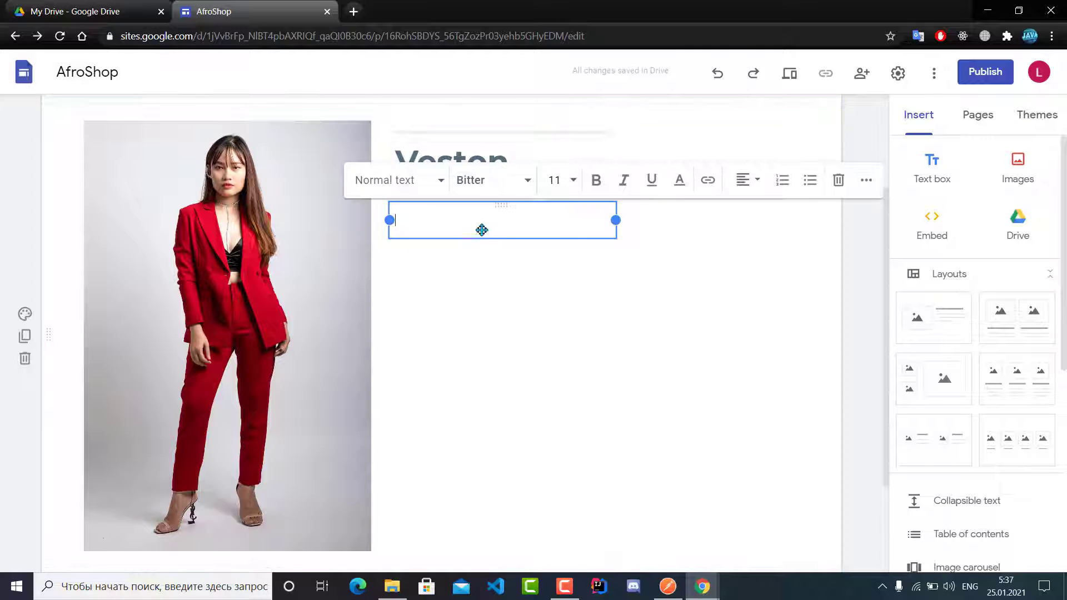
{"action": "left_click_drag", "start_coordinate": [618, 220], "coordinate": [676, 220]}
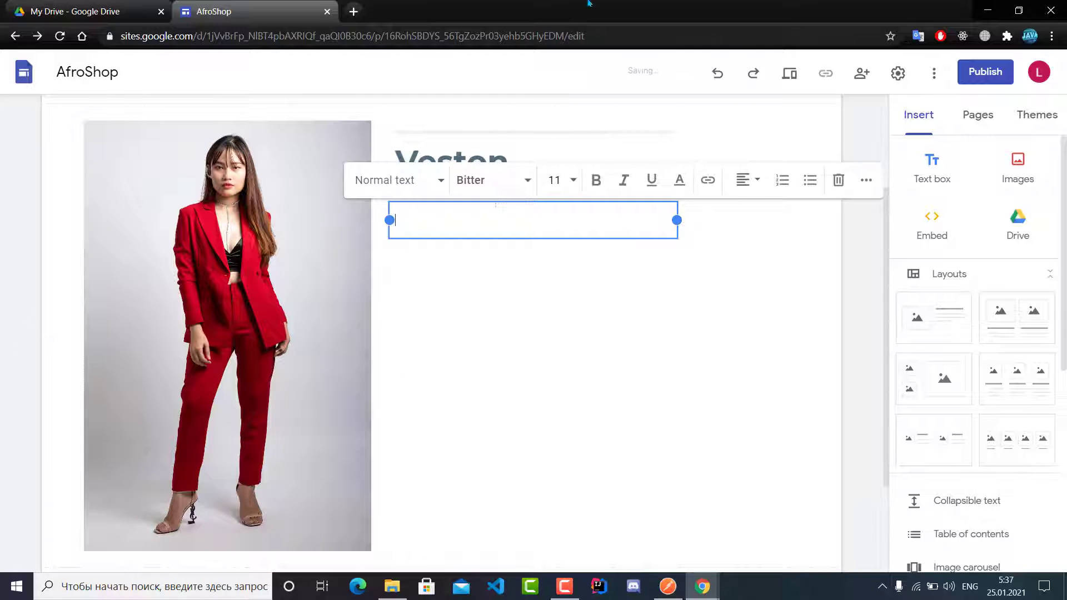
Search Google in a new browser tab for "veston femme detail".
{"action": "left_click", "coordinate": [354, 11]}
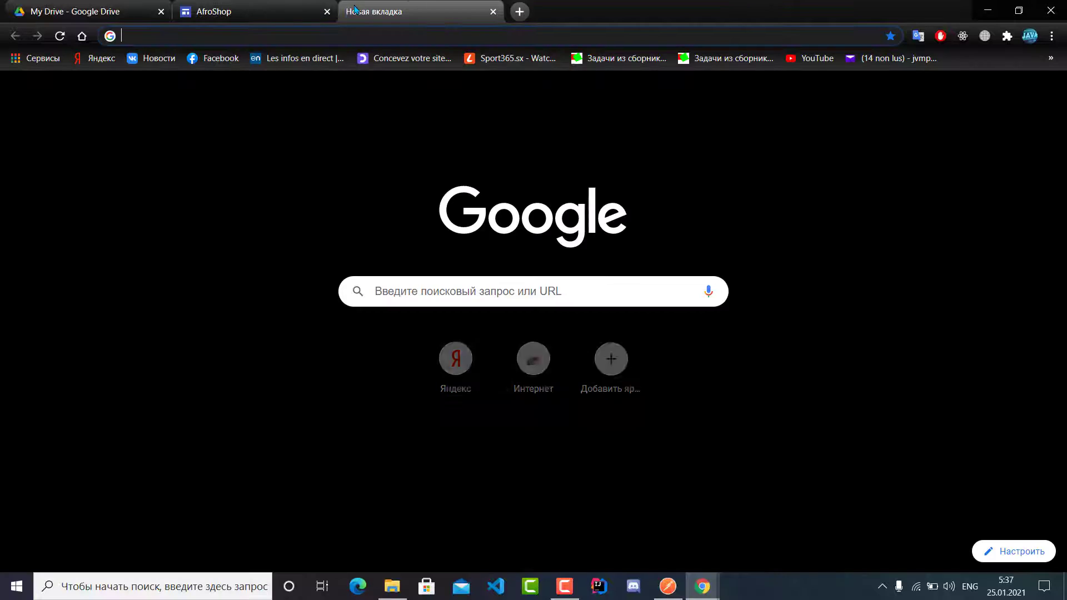
{"action": "type", "text": "vest"}
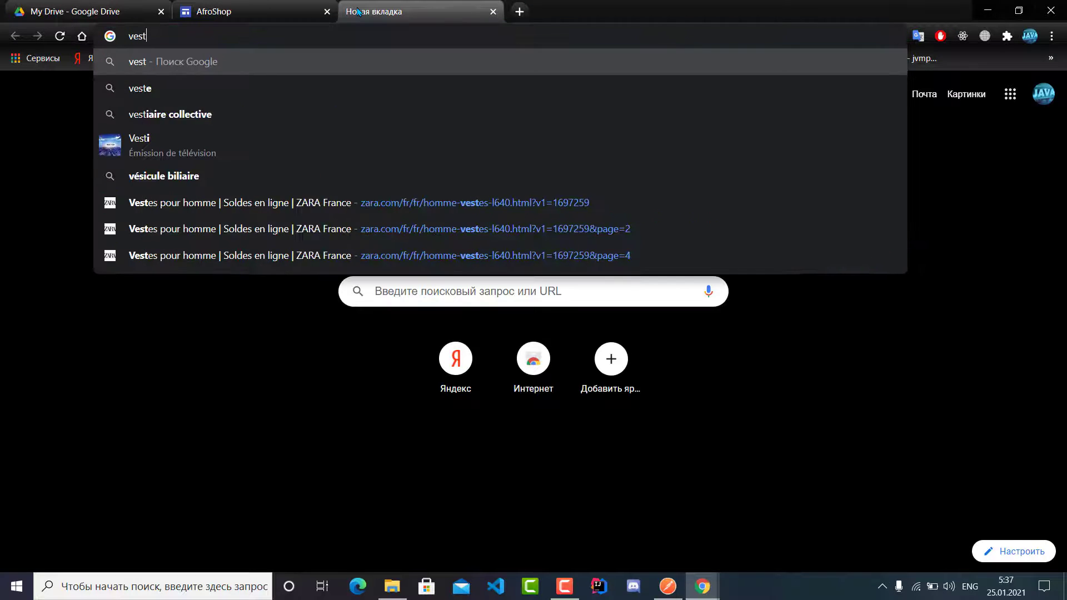
{"action": "type", "text": "on femm"}
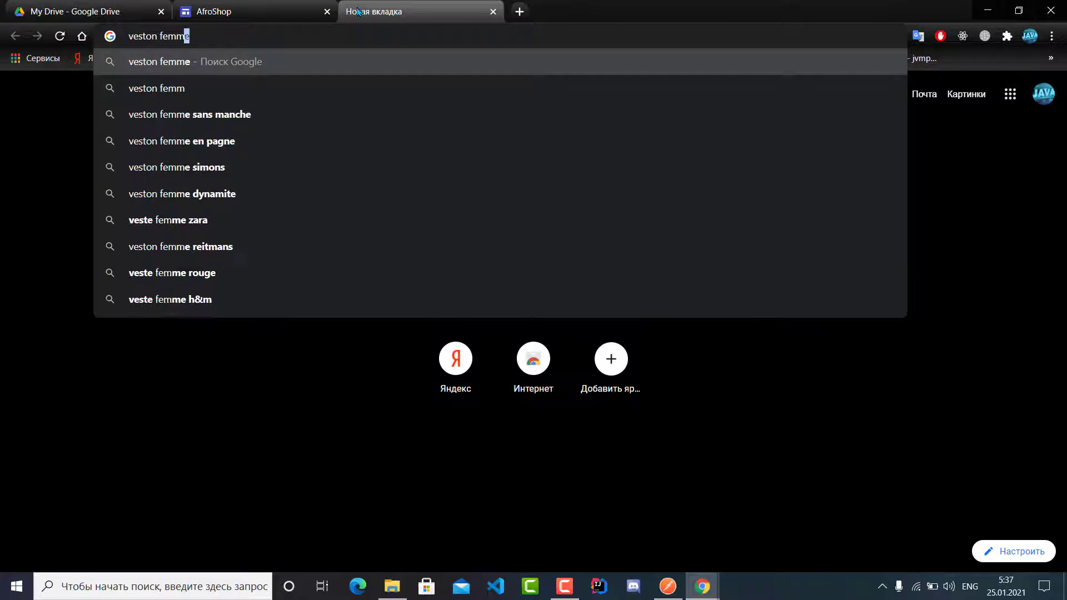
{"action": "type", "text": "e deta"}
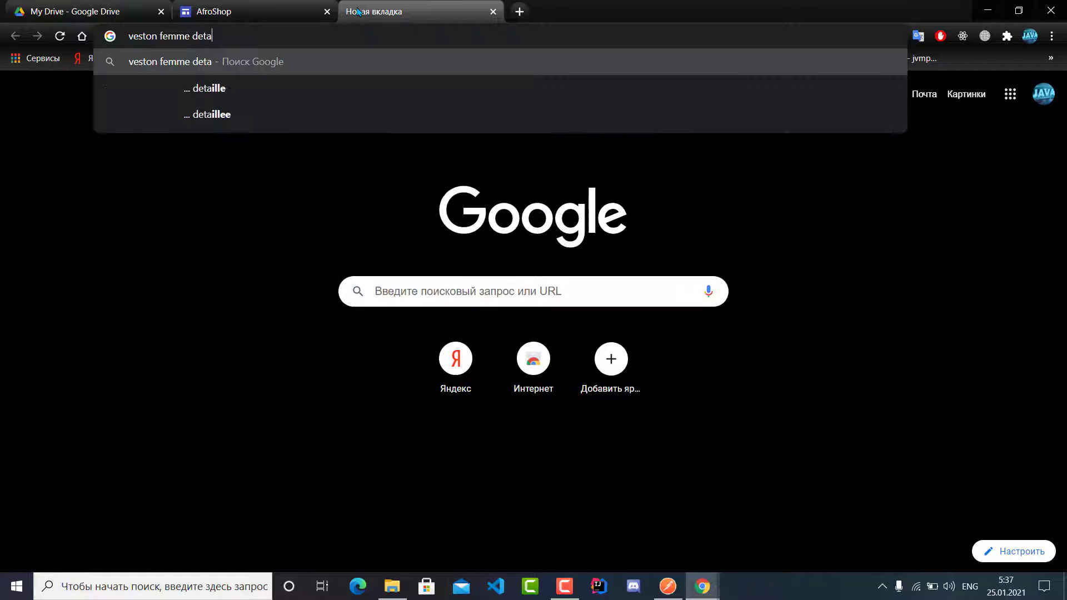
{"action": "key", "text": "Down"}
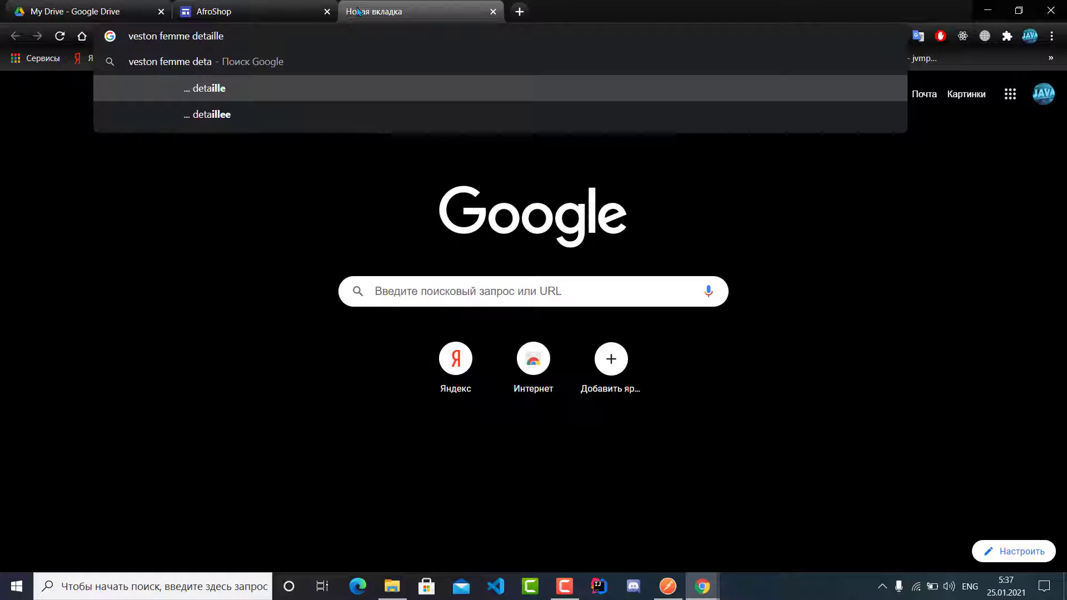
{"action": "key", "text": "BackSpace"}
{"action": "key", "text": "BackSpace"}
{"action": "key", "text": "BackSpace"}
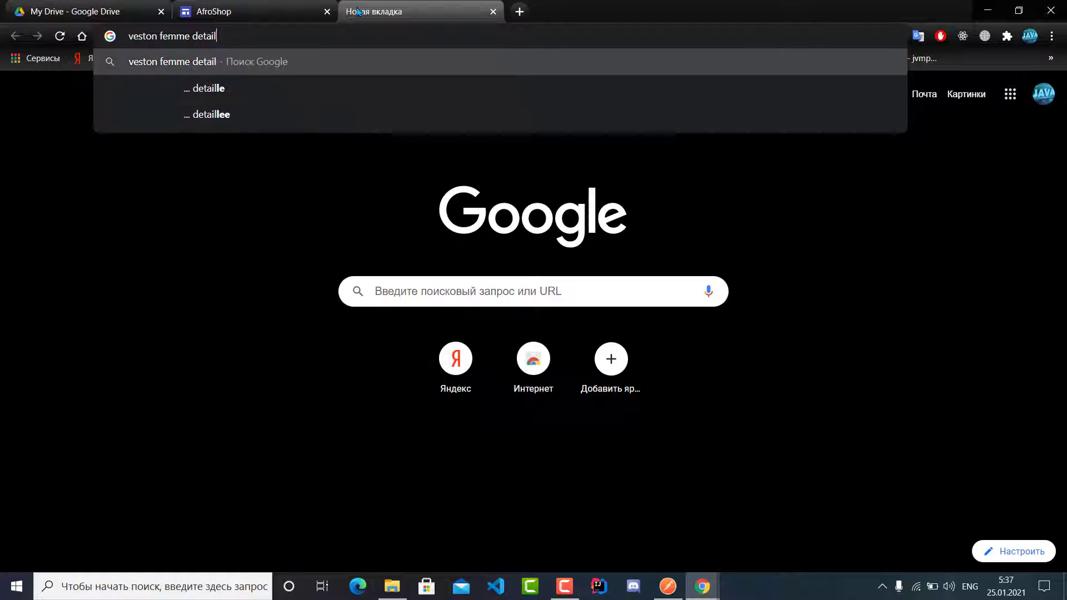
{"action": "type", "text": "l"}
{"action": "key", "text": "Return"}
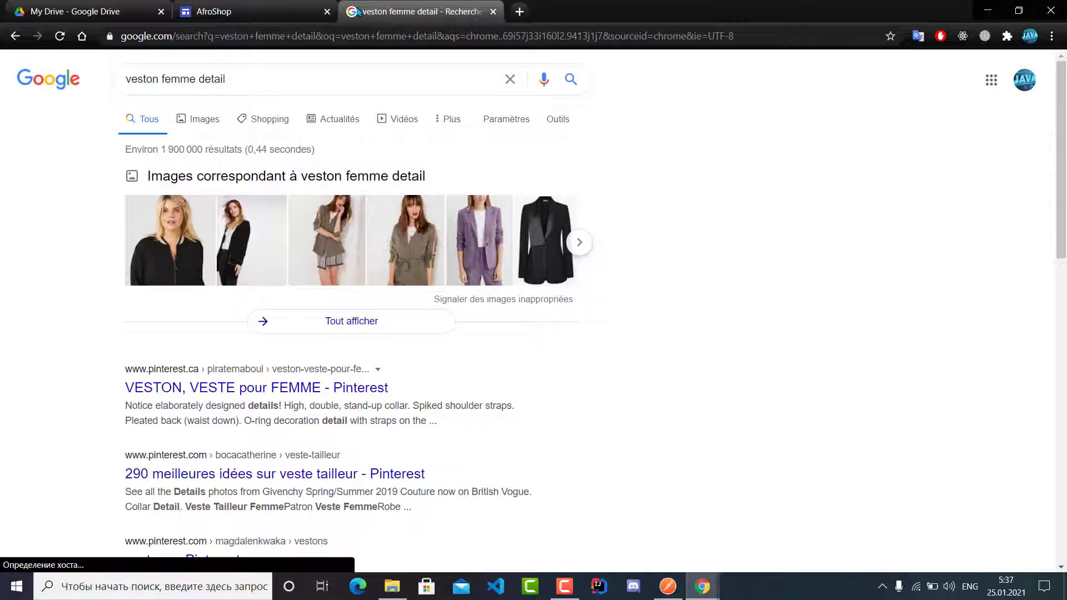
Open the Simons result for women's vestes and vestons, look through its products and return to the search results.
{"action": "scroll", "coordinate": [262, 211], "scroll_direction": "down", "scroll_amount": 6}
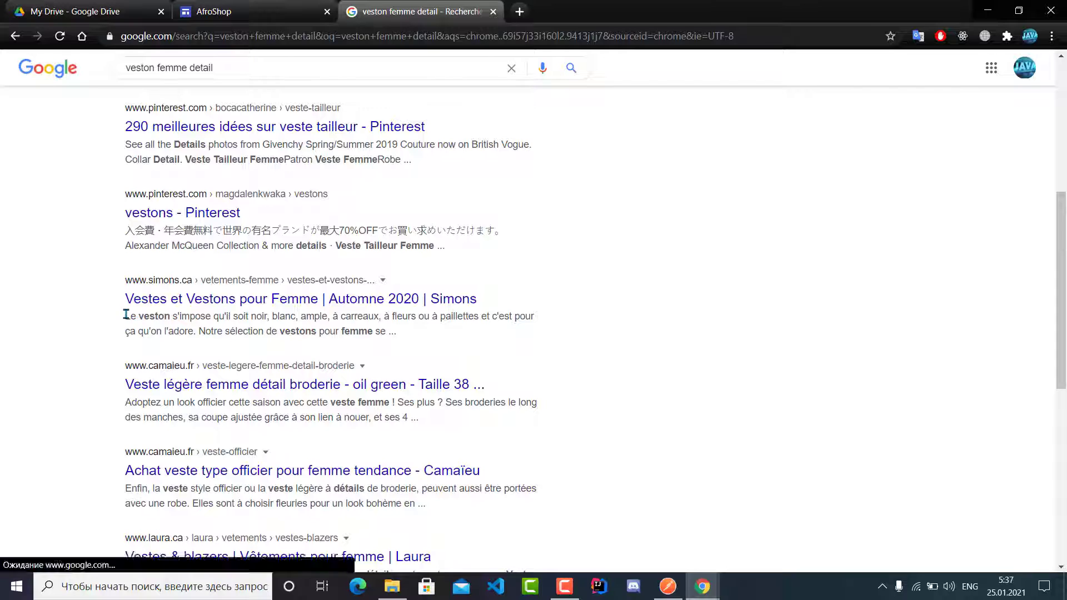
{"action": "left_click_drag", "start_coordinate": [148, 316], "coordinate": [324, 332]}
{"action": "left_click", "coordinate": [265, 303]}
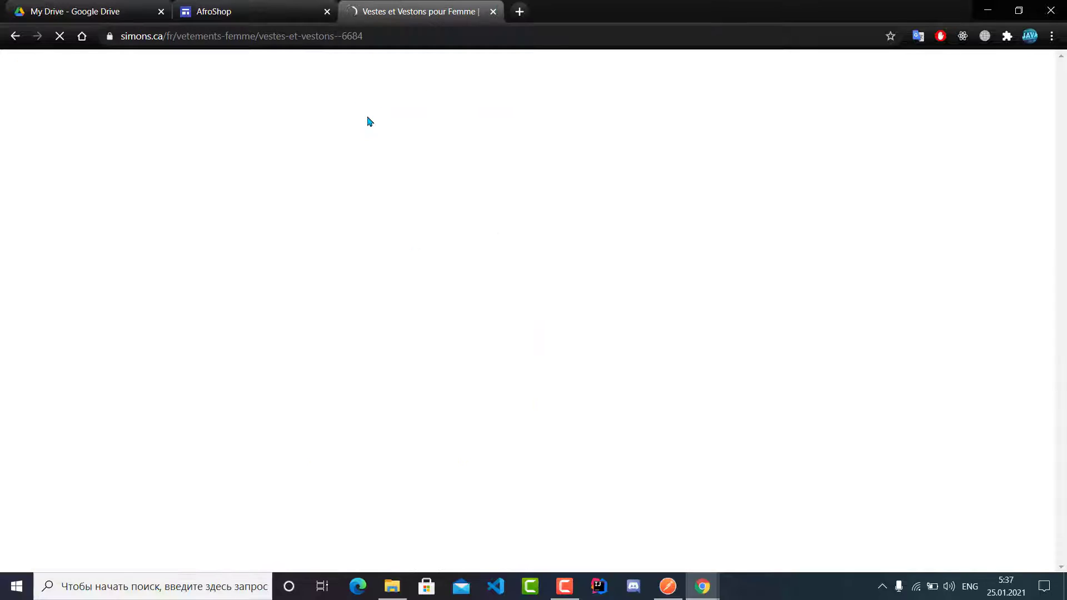
{"action": "scroll", "coordinate": [284, 234], "scroll_direction": "down", "scroll_amount": 1}
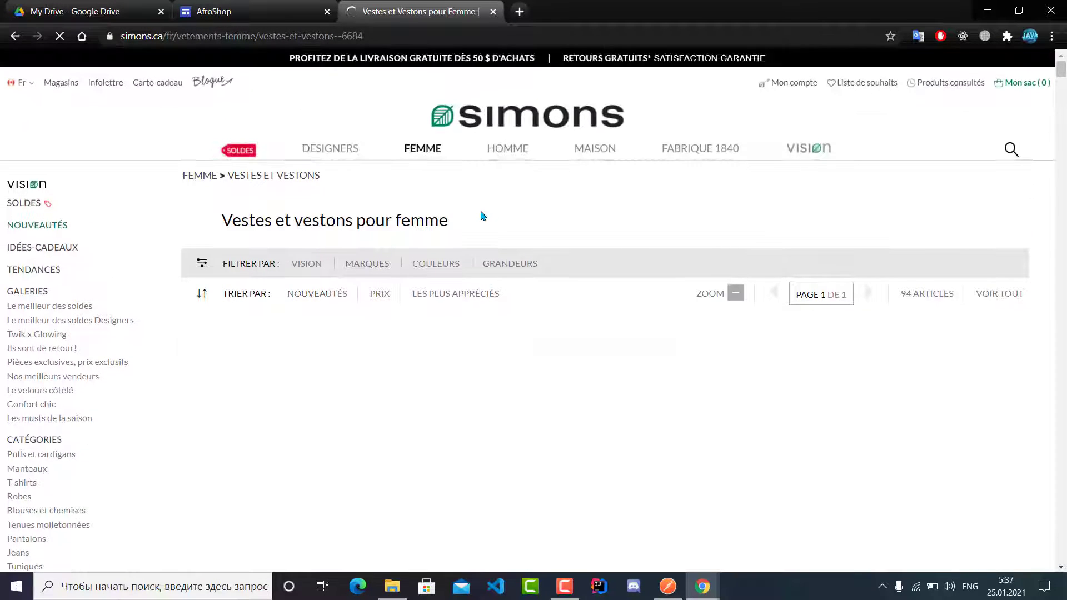
{"action": "scroll", "coordinate": [478, 225], "scroll_direction": "down", "scroll_amount": 4}
{"action": "scroll", "coordinate": [476, 227], "scroll_direction": "down", "scroll_amount": 5}
{"action": "scroll", "coordinate": [148, 95], "scroll_direction": "up", "scroll_amount": 6}
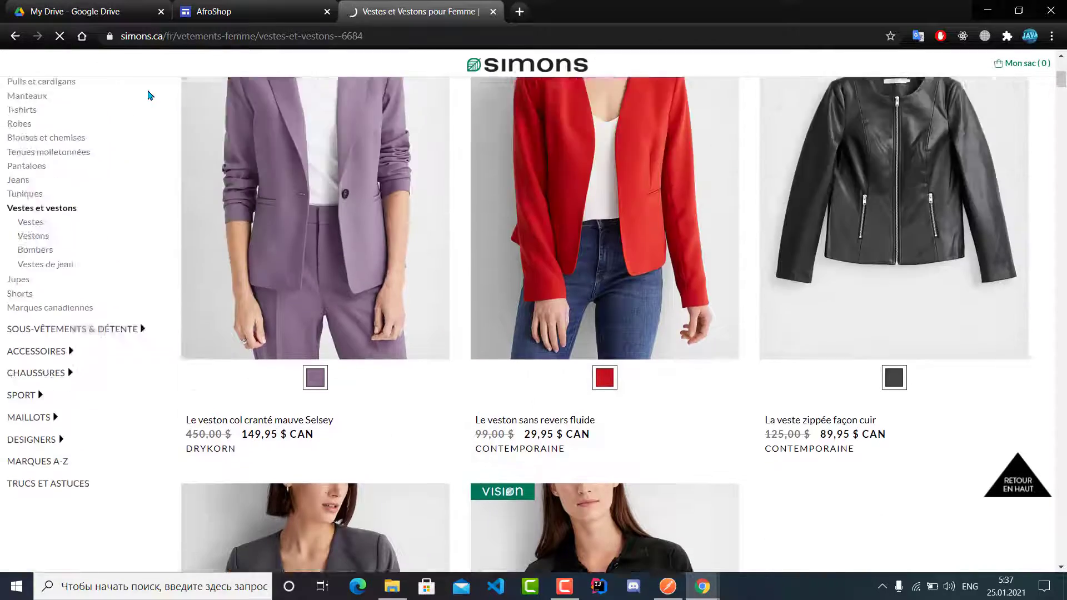
{"action": "left_click", "coordinate": [15, 36]}
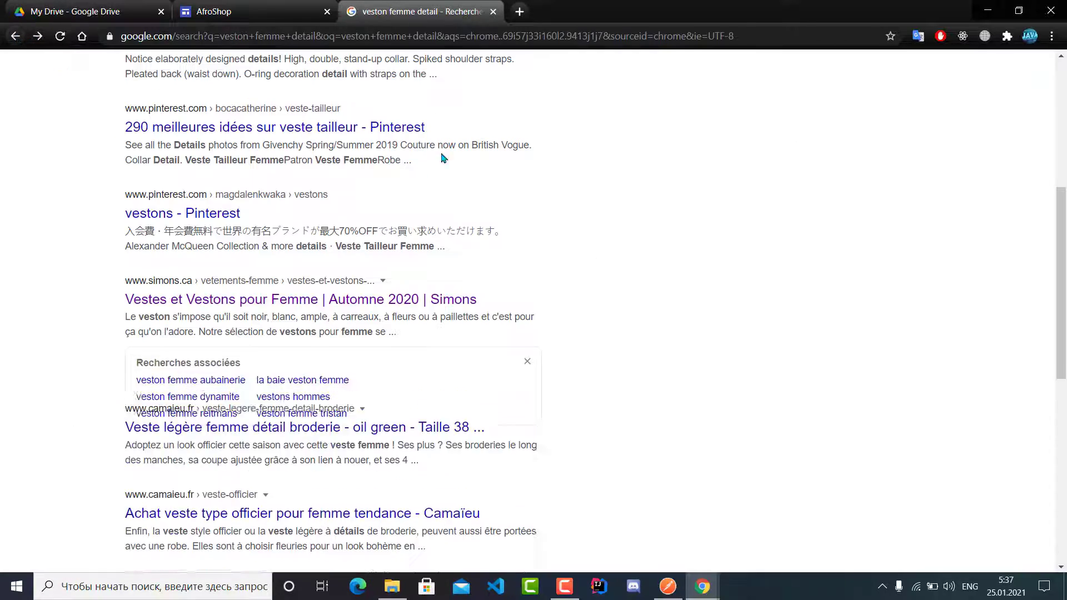
Copy the snippet text under the Pinterest result "290 meilleures idées sur veste tailleur".
{"action": "scroll", "coordinate": [417, 165], "scroll_direction": "up", "scroll_amount": 6}
{"action": "scroll", "coordinate": [192, 333], "scroll_direction": "down", "scroll_amount": 5}
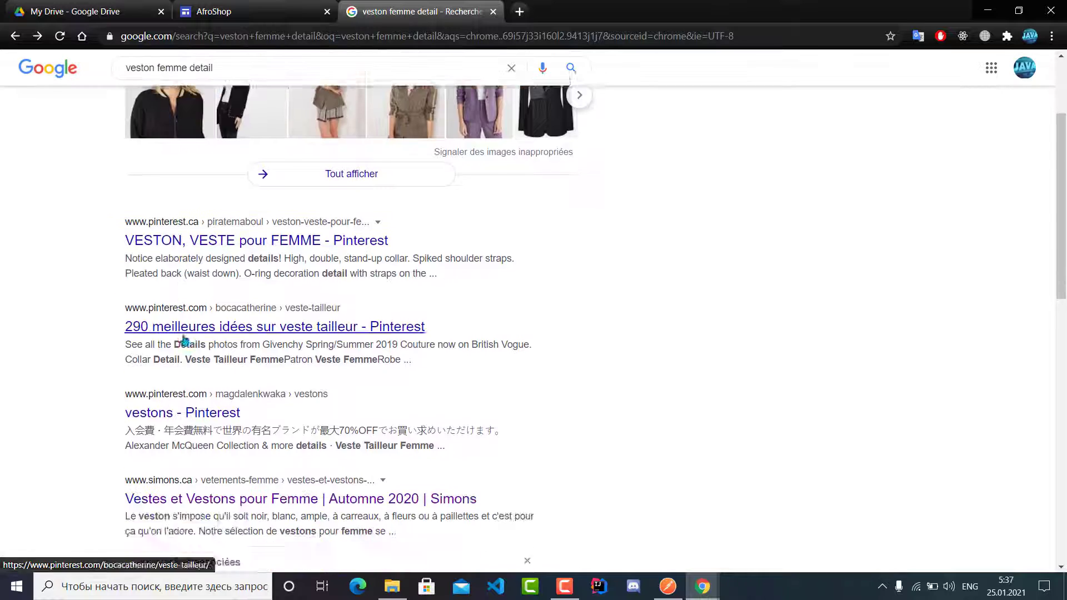
{"action": "left_click_drag", "start_coordinate": [127, 216], "coordinate": [406, 233]}
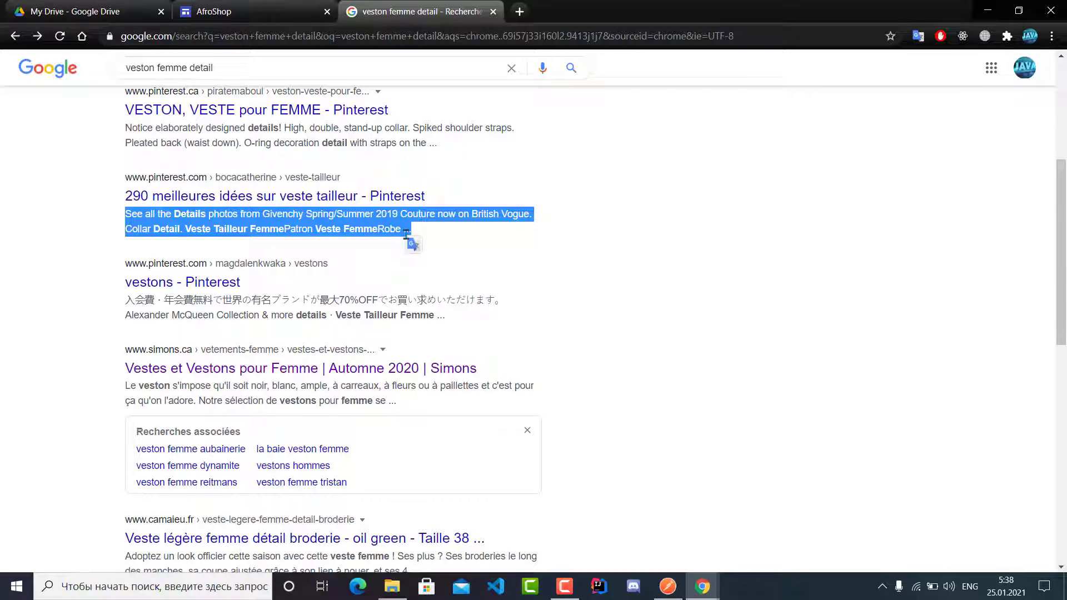
{"action": "left_click", "coordinate": [448, 234]}
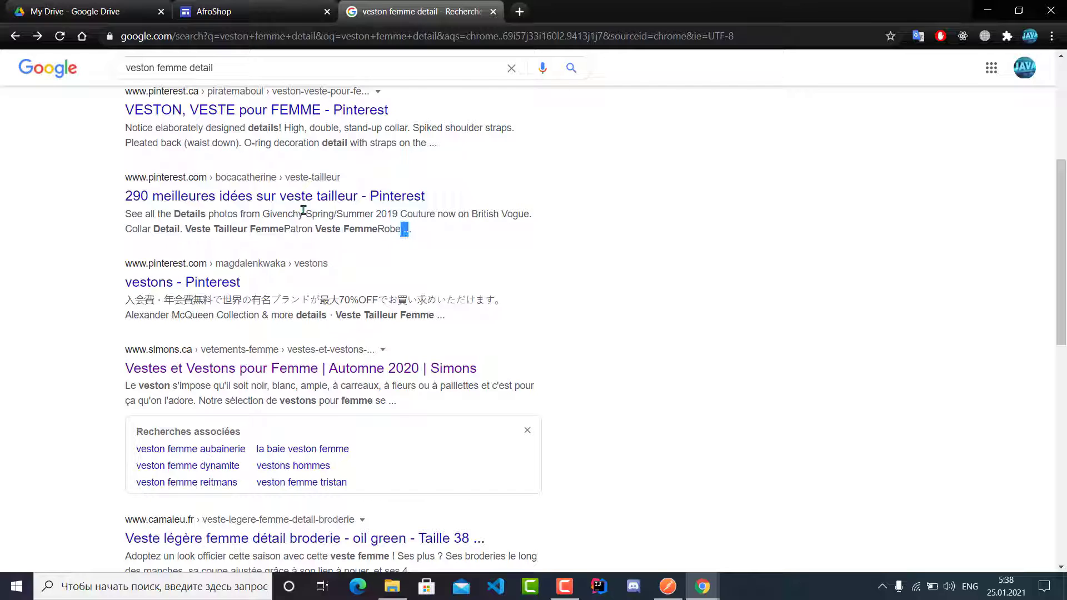
{"action": "left_click_drag", "start_coordinate": [302, 210], "coordinate": [124, 212]}
{"action": "key", "text": "ctrl+c"}
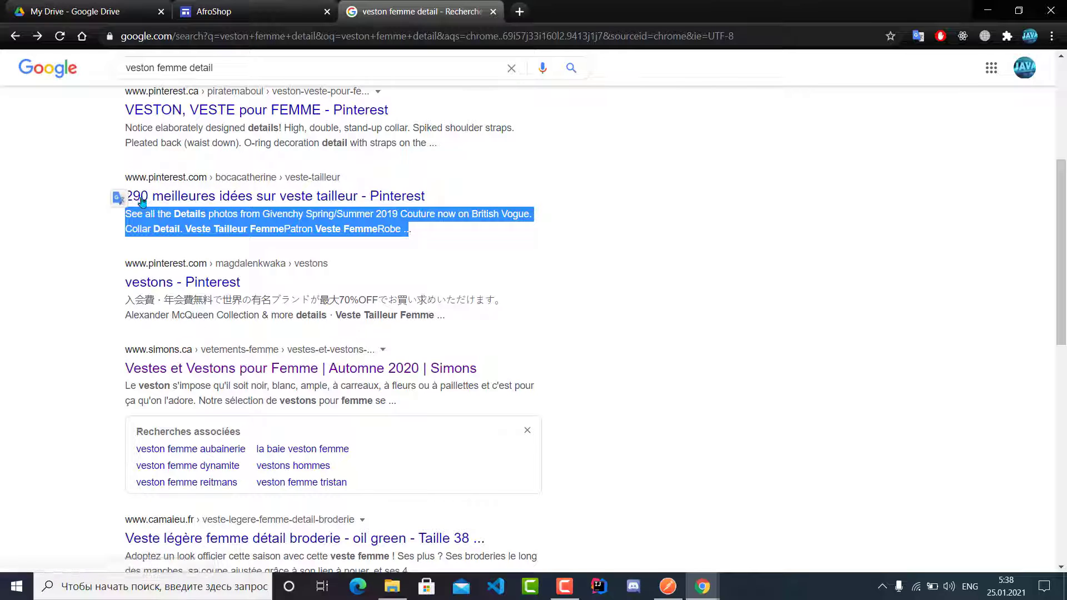
Paste the copied snippet as the description under the Veston heading on the AfroShop page.
{"action": "left_click", "coordinate": [222, 24]}
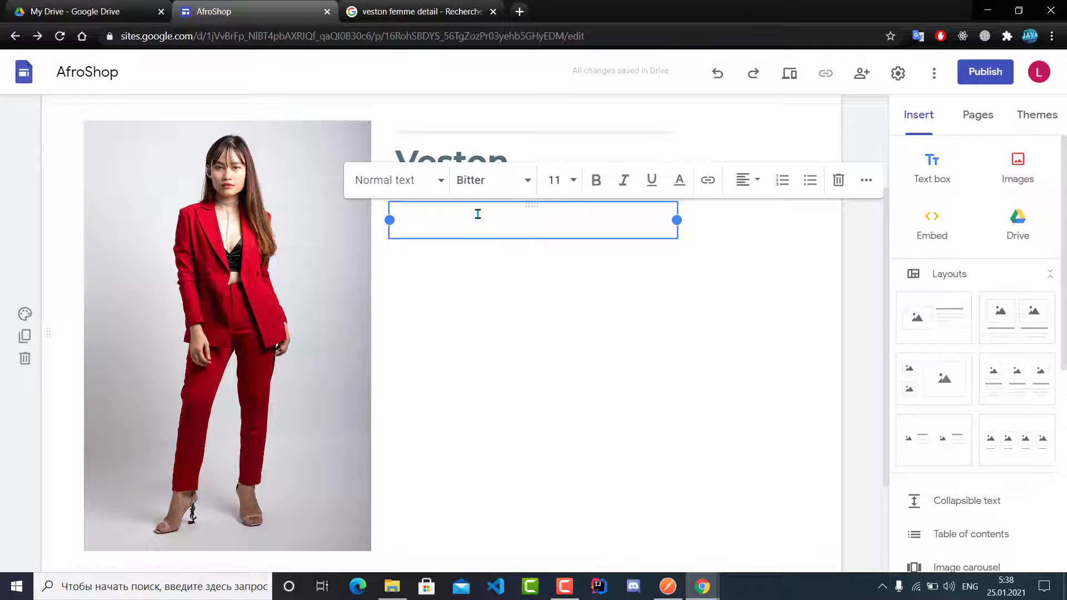
{"action": "key", "text": "ctrl+v"}
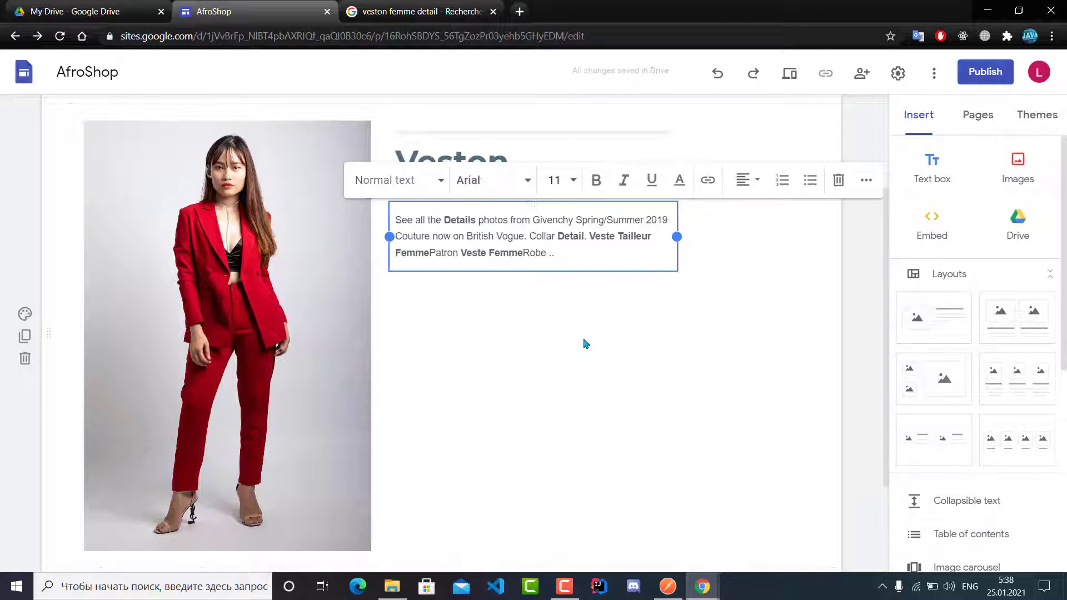
{"action": "left_click", "coordinate": [581, 345]}
{"action": "left_click", "coordinate": [552, 257]}
{"action": "left_click", "coordinate": [578, 304]}
{"action": "left_click", "coordinate": [586, 169]}
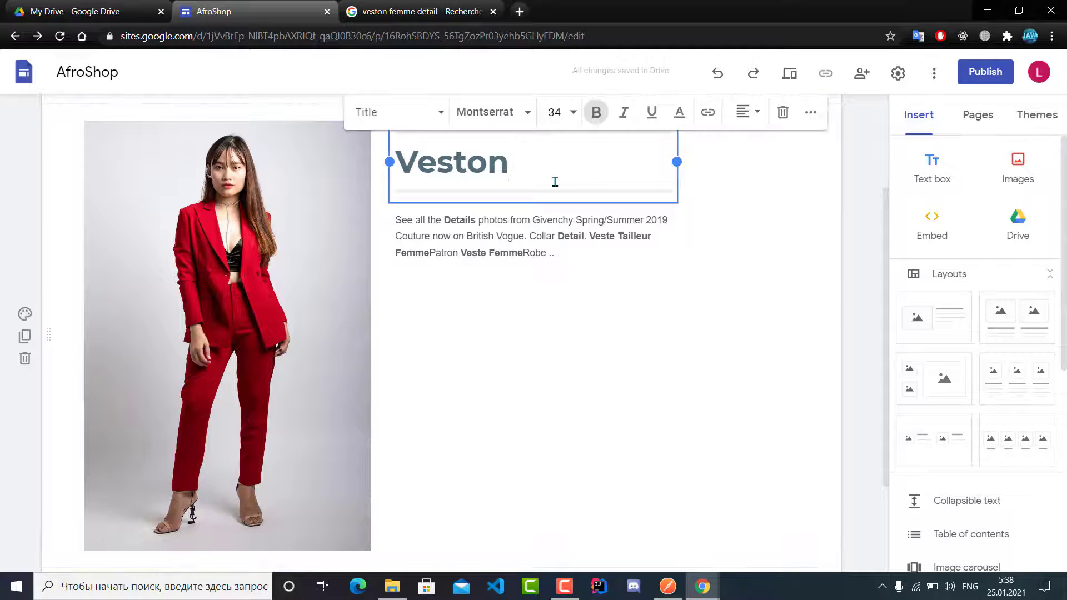
{"action": "left_click", "coordinate": [536, 320]}
Insert a button named "ADD TO CART" linked to the site page Page, and place it directly below the Veston description.
{"action": "scroll", "coordinate": [807, 398], "scroll_direction": "down", "scroll_amount": 2}
{"action": "scroll", "coordinate": [807, 399], "scroll_direction": "up", "scroll_amount": 5}
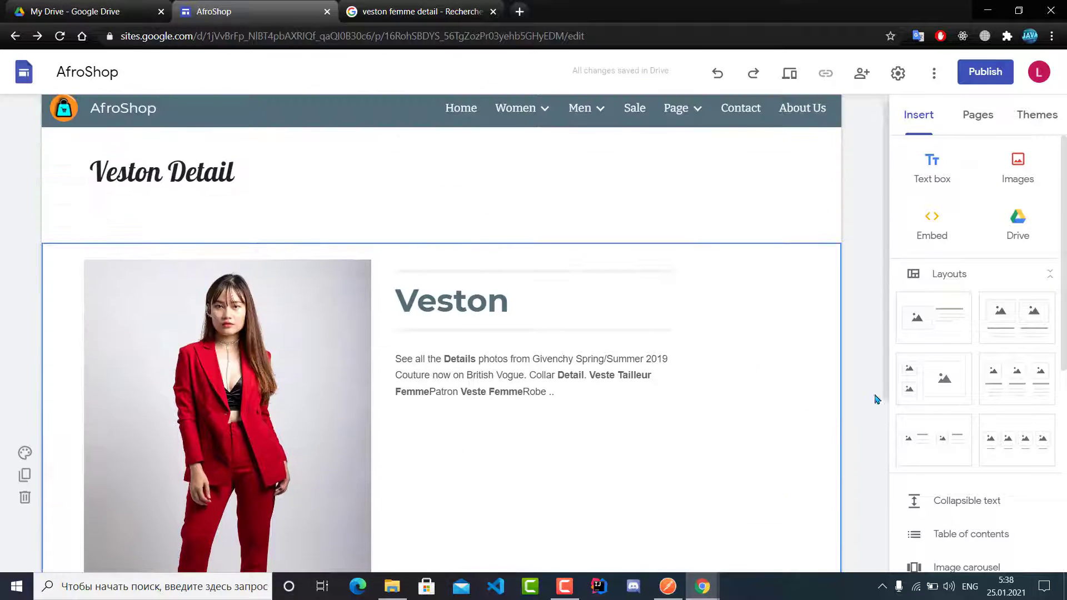
{"action": "scroll", "coordinate": [1043, 433], "scroll_direction": "down", "scroll_amount": 5}
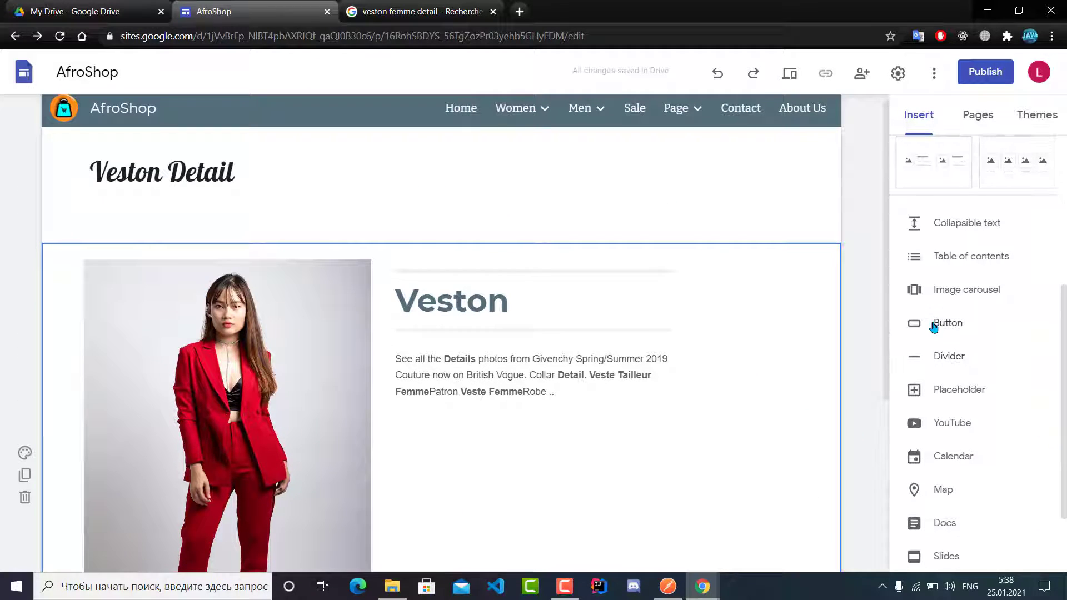
{"action": "left_click", "coordinate": [933, 326]}
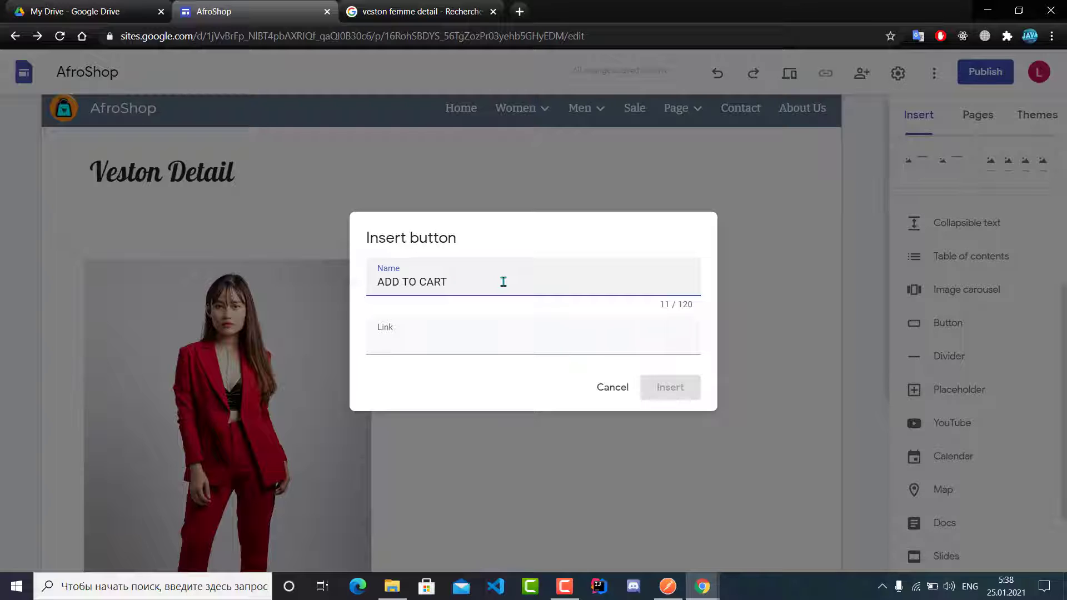
{"action": "left_click", "coordinate": [465, 340]}
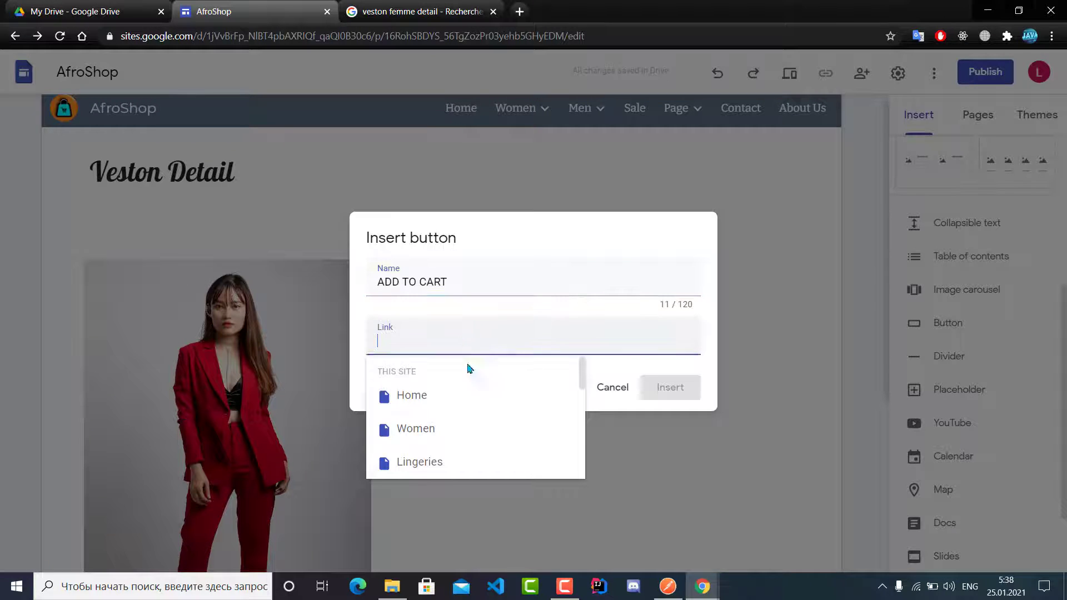
{"action": "scroll", "coordinate": [470, 398], "scroll_direction": "down", "scroll_amount": 3}
{"action": "scroll", "coordinate": [469, 399], "scroll_direction": "down", "scroll_amount": 1}
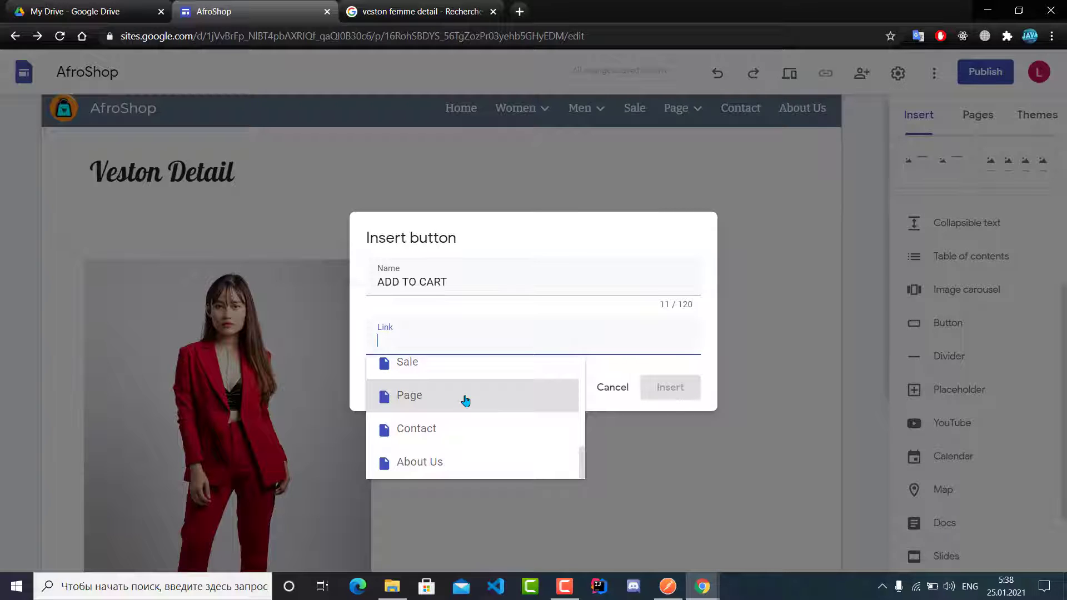
{"action": "left_click", "coordinate": [465, 400]}
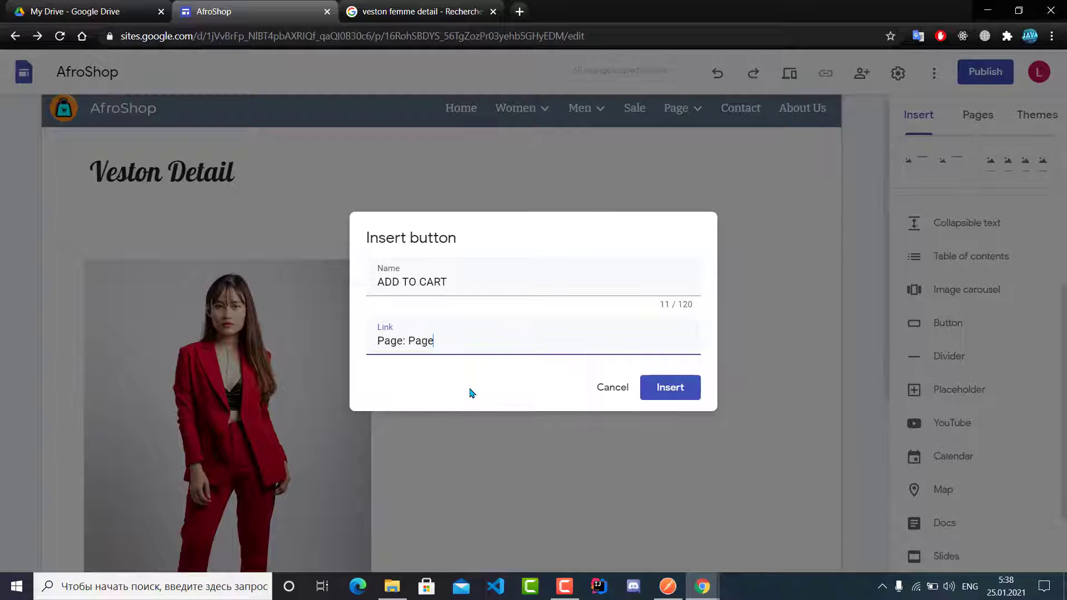
{"action": "left_click", "coordinate": [673, 388]}
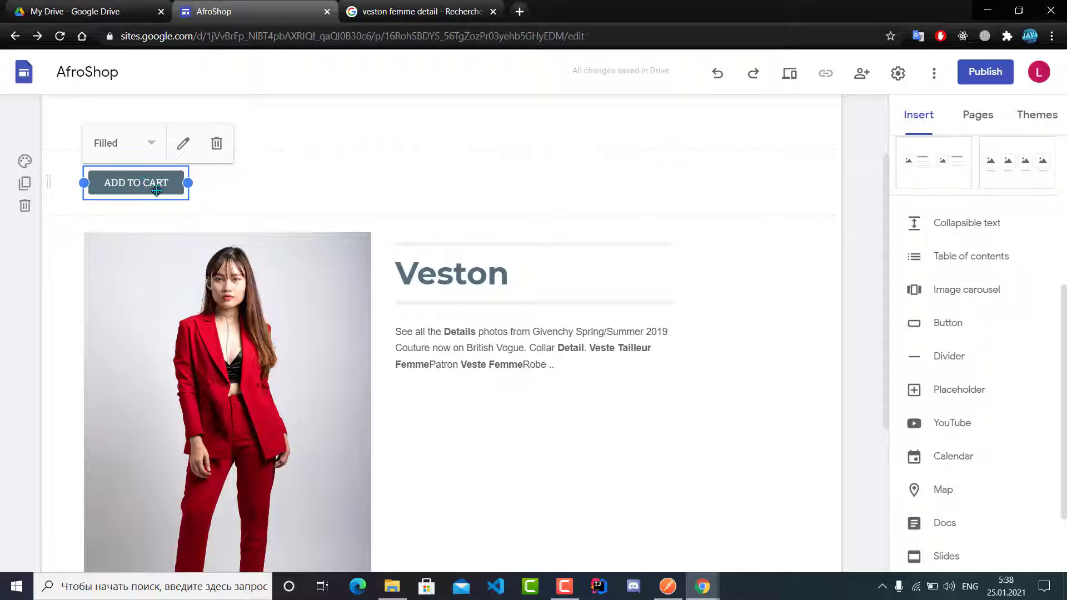
{"action": "left_click_drag", "start_coordinate": [157, 190], "coordinate": [455, 438]}
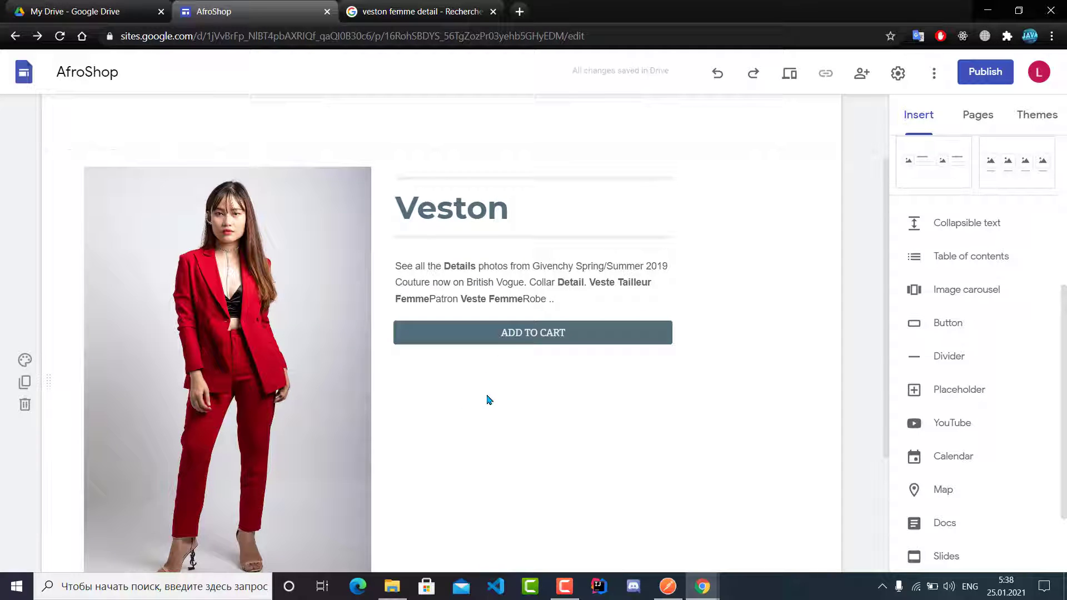
Duplicate the Product detail page and name the copy "CART".
{"action": "scroll", "coordinate": [533, 250], "scroll_direction": "up", "scroll_amount": 2}
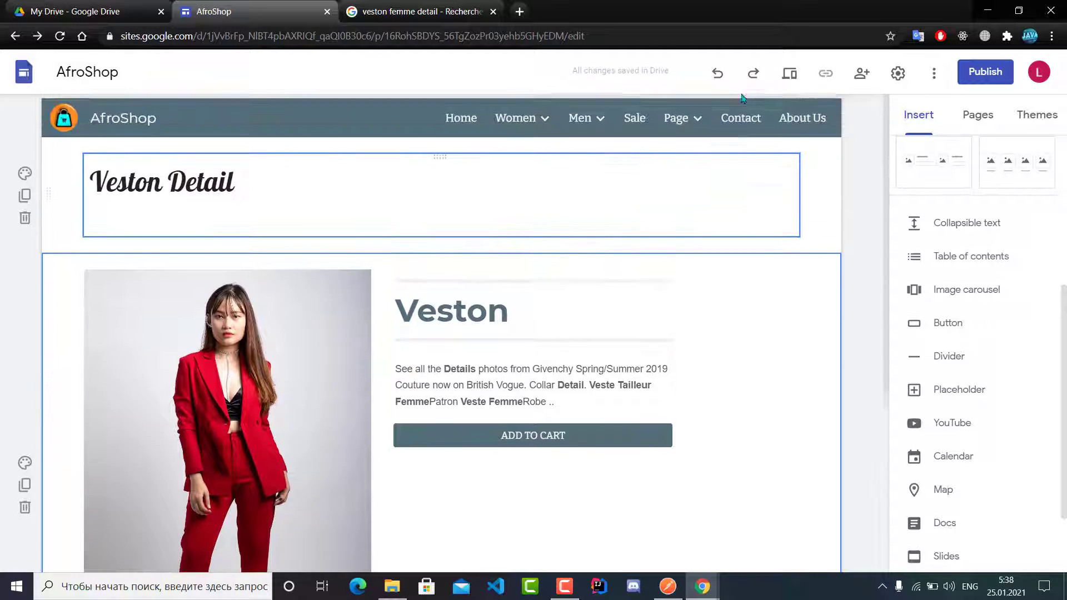
{"action": "mouse_move", "coordinate": [705, 129]}
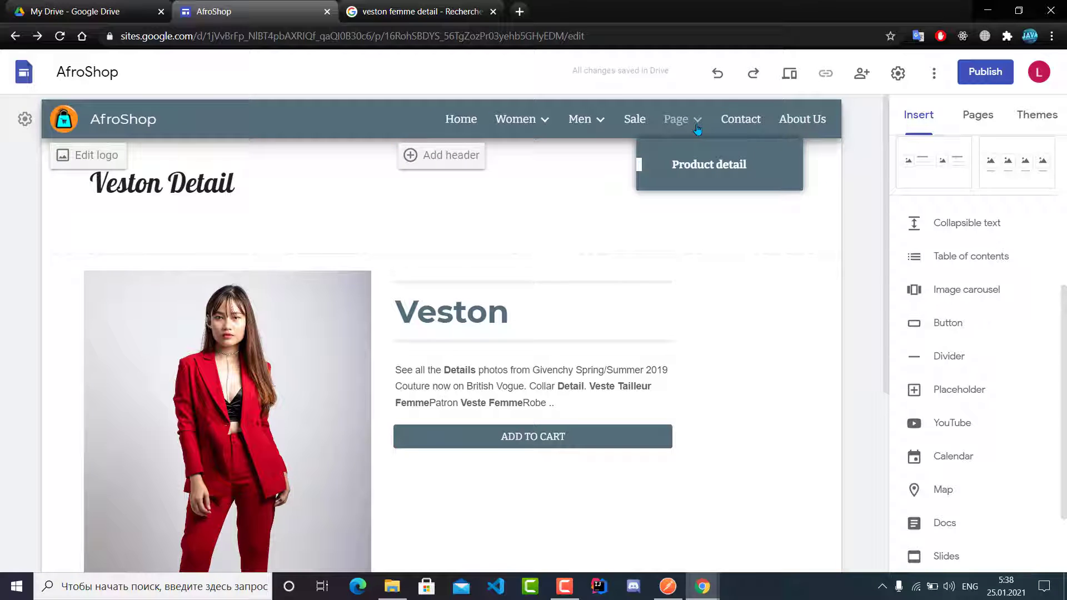
{"action": "left_click", "coordinate": [981, 117]}
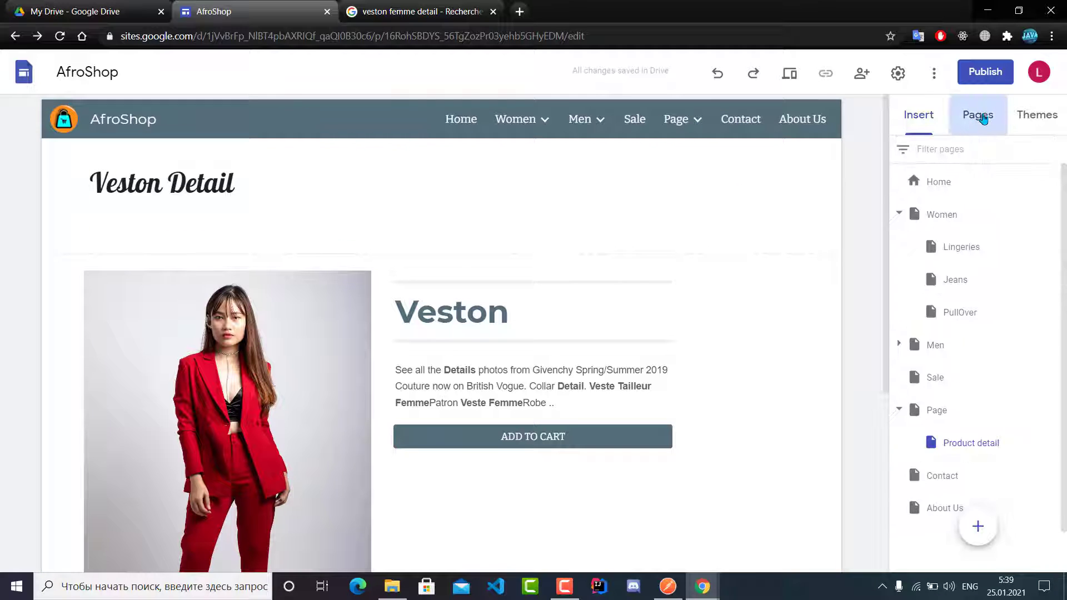
{"action": "left_click", "coordinate": [1056, 444]}
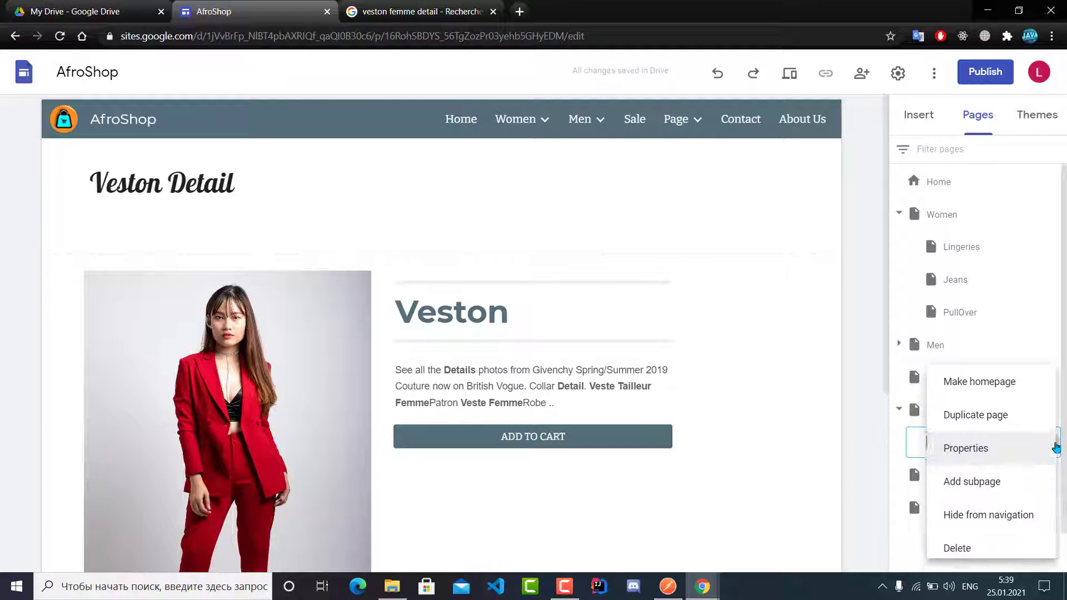
{"action": "left_click", "coordinate": [971, 416]}
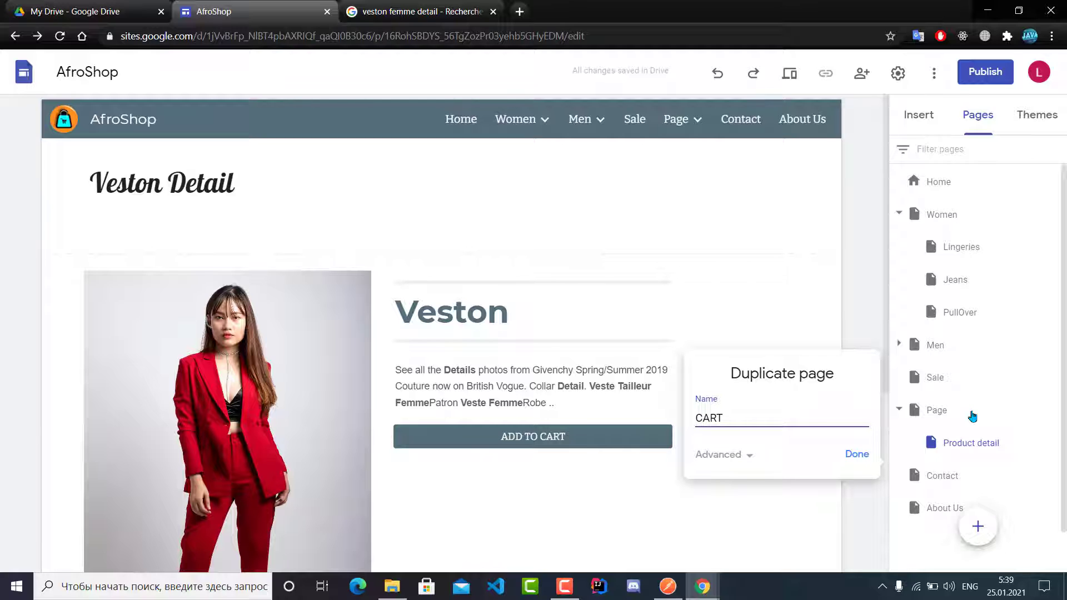
{"action": "key", "text": "Return"}
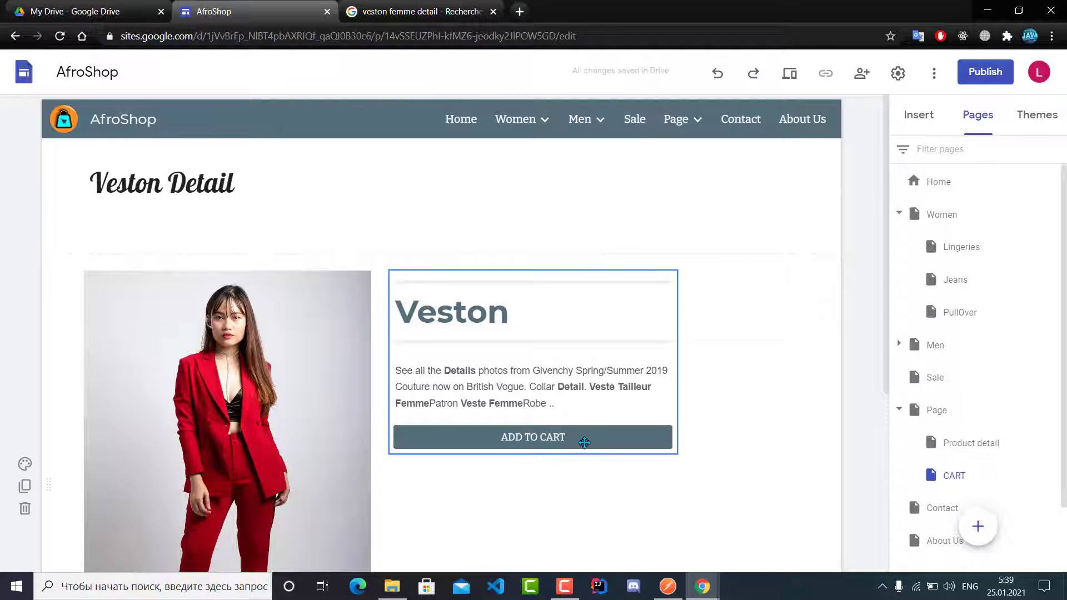
{"action": "left_click", "coordinate": [586, 423]}
{"action": "double_click", "coordinate": [585, 440]}
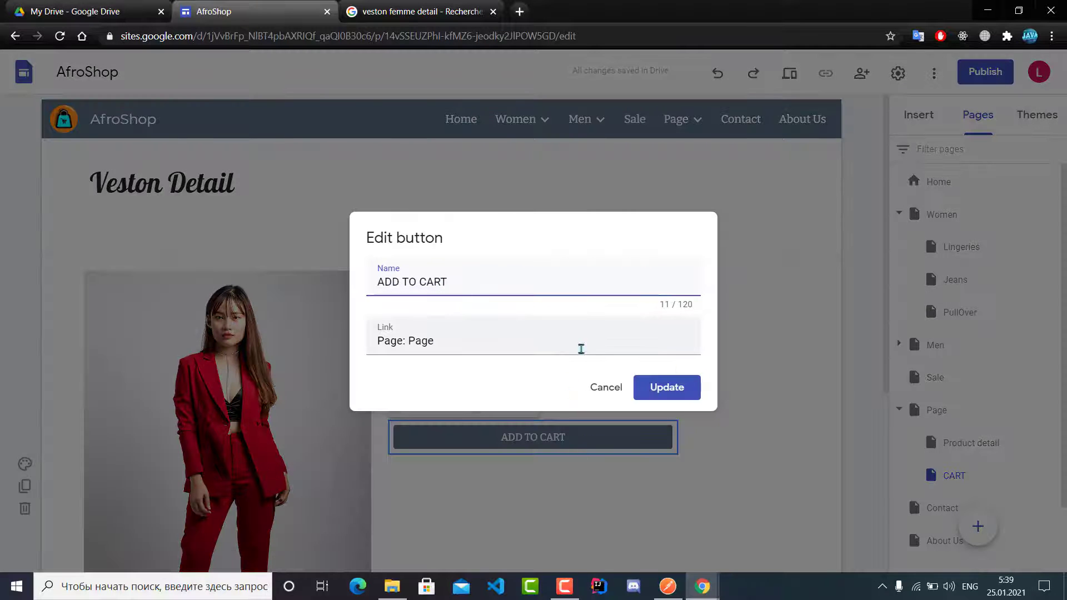
{"action": "left_click", "coordinate": [621, 345]}
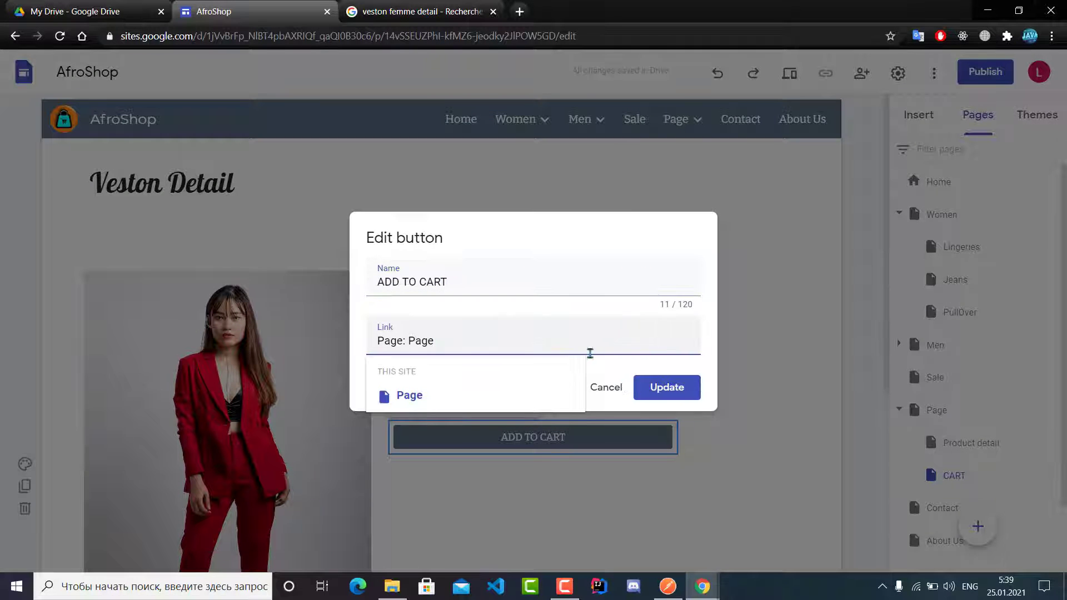
{"action": "key", "text": "BackSpace"}
{"action": "key", "text": "BackSpace"}
{"action": "key", "text": "BackSpace"}
{"action": "key", "text": "BackSpace"}
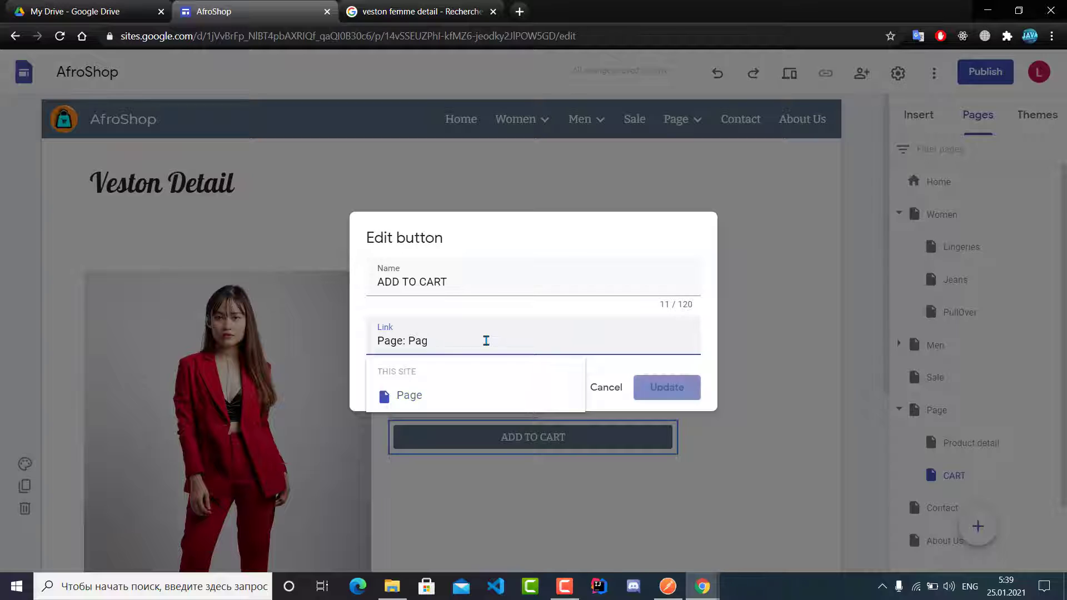
{"action": "scroll", "coordinate": [431, 428], "scroll_direction": "down", "scroll_amount": 5}
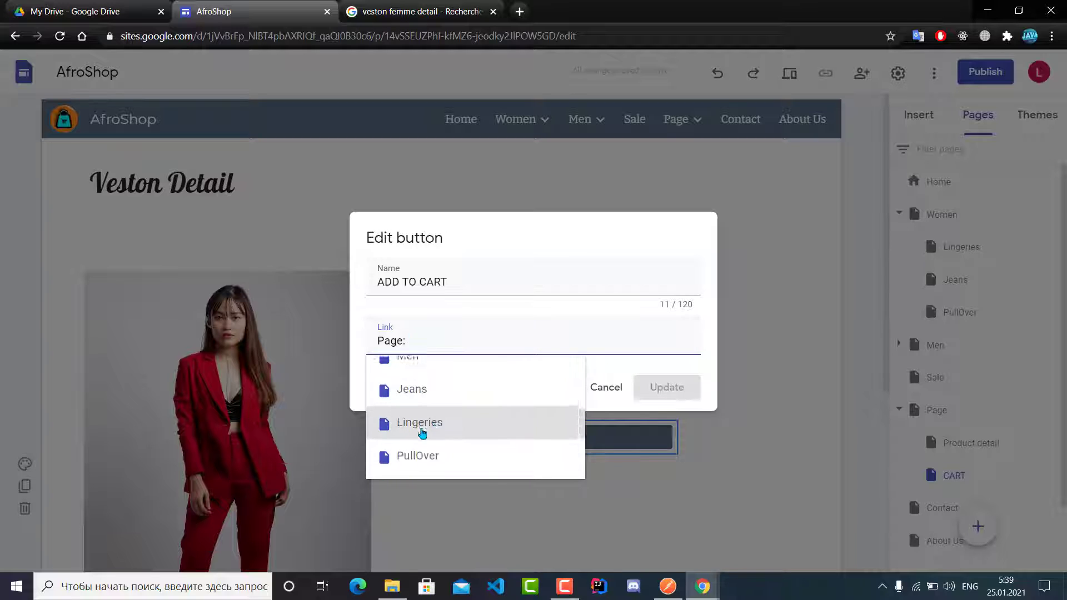
{"action": "scroll", "coordinate": [469, 421], "scroll_direction": "up", "scroll_amount": 2}
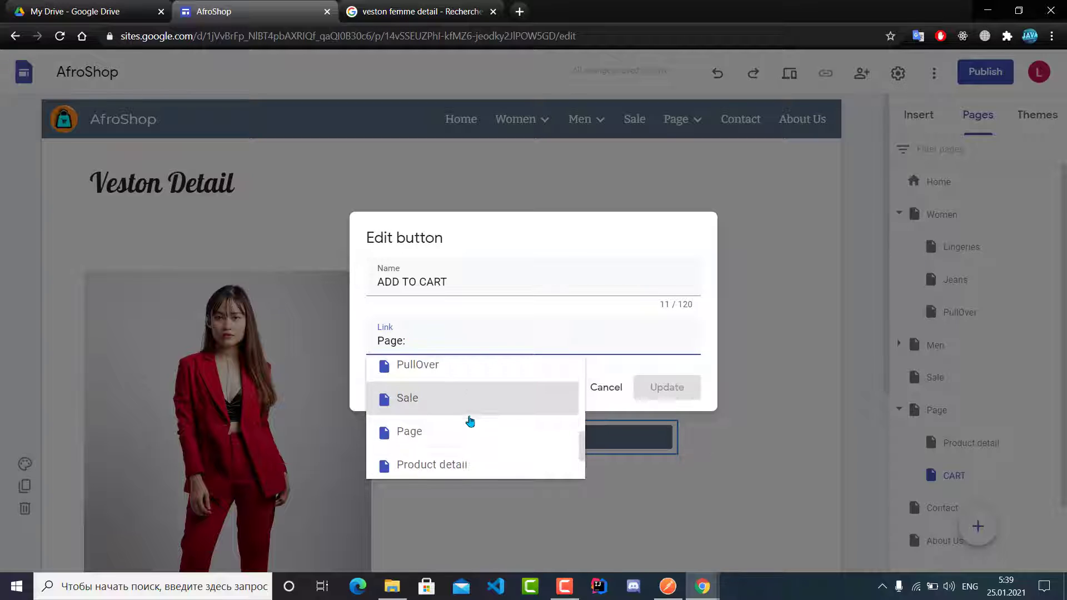
{"action": "scroll", "coordinate": [468, 414], "scroll_direction": "down", "scroll_amount": 2}
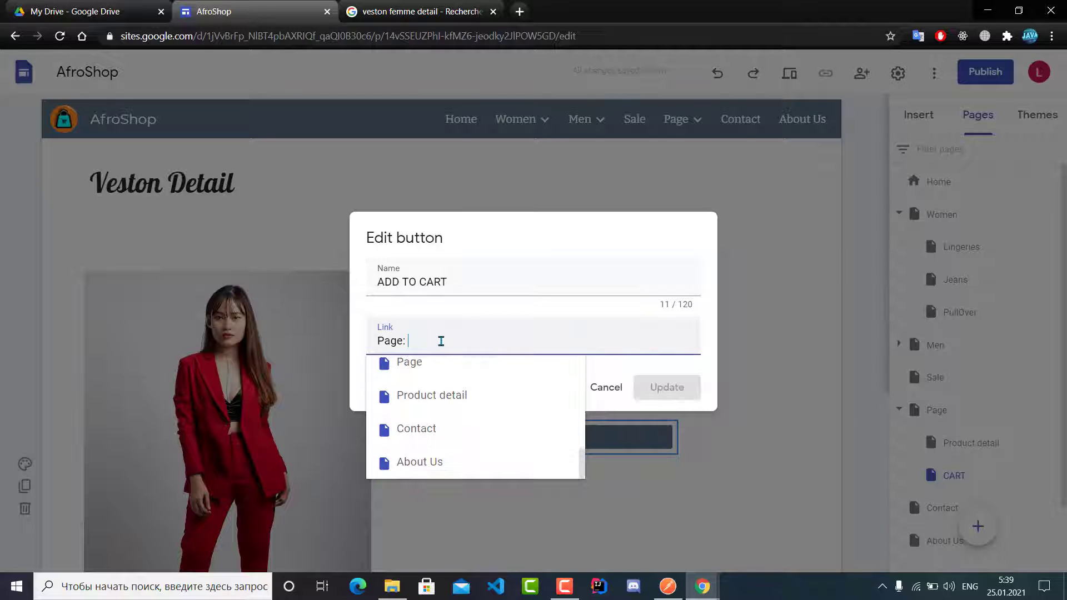
{"action": "key", "text": "BackSpace"}
{"action": "key", "text": "BackSpace"}
{"action": "key", "text": "BackSpace"}
{"action": "key", "text": "BackSpace"}
{"action": "key", "text": "BackSpace"}
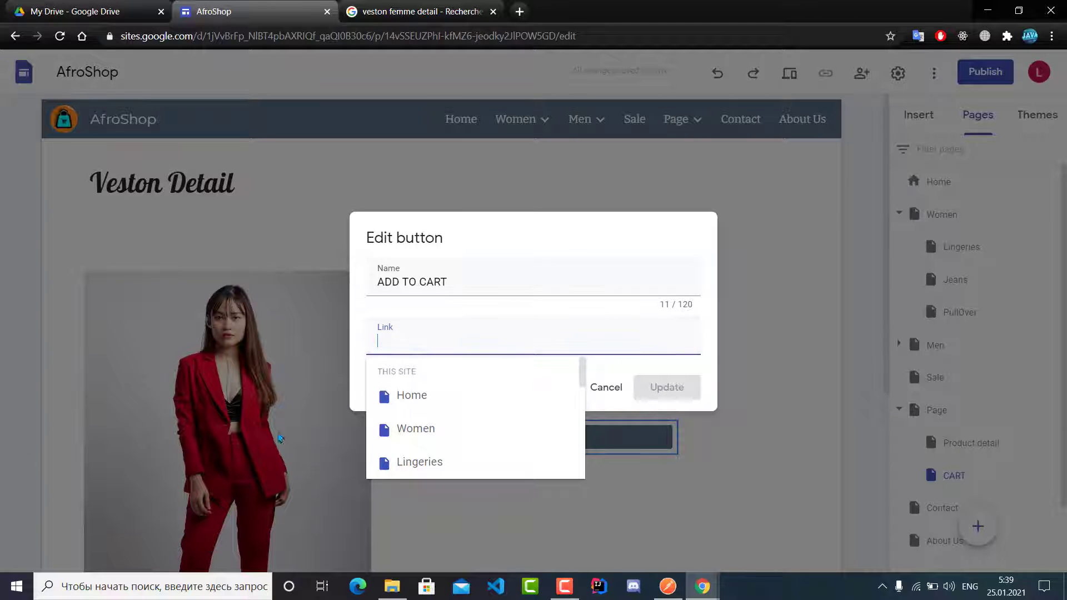
{"action": "scroll", "coordinate": [489, 363], "scroll_direction": "down", "scroll_amount": 1}
{"action": "scroll", "coordinate": [476, 402], "scroll_direction": "down", "scroll_amount": 4}
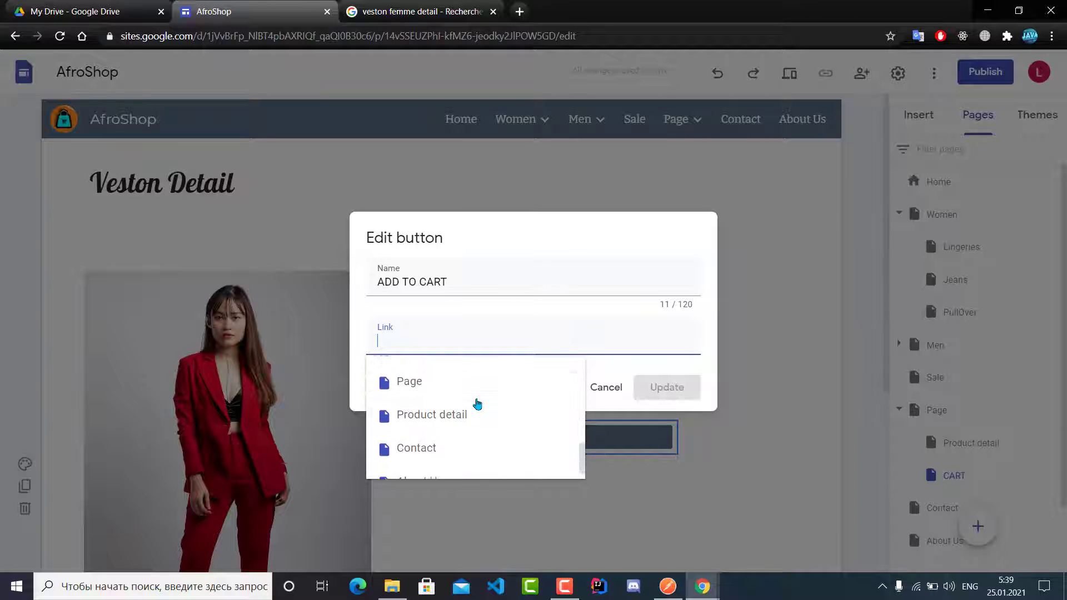
{"action": "scroll", "coordinate": [536, 411], "scroll_direction": "up", "scroll_amount": 5}
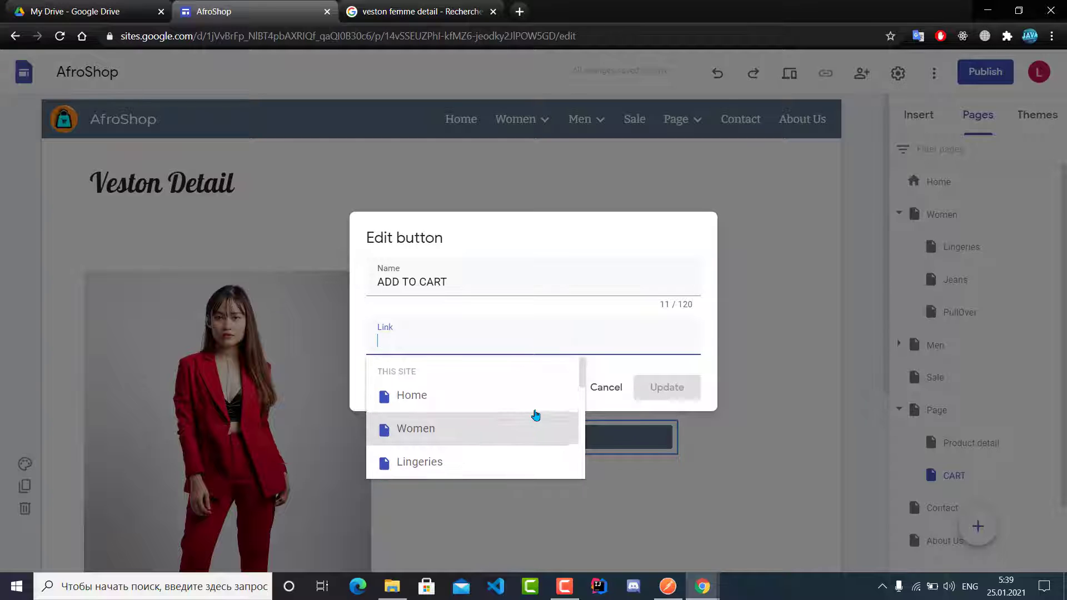
{"action": "left_click", "coordinate": [596, 387]}
{"action": "left_click", "coordinate": [596, 387]}
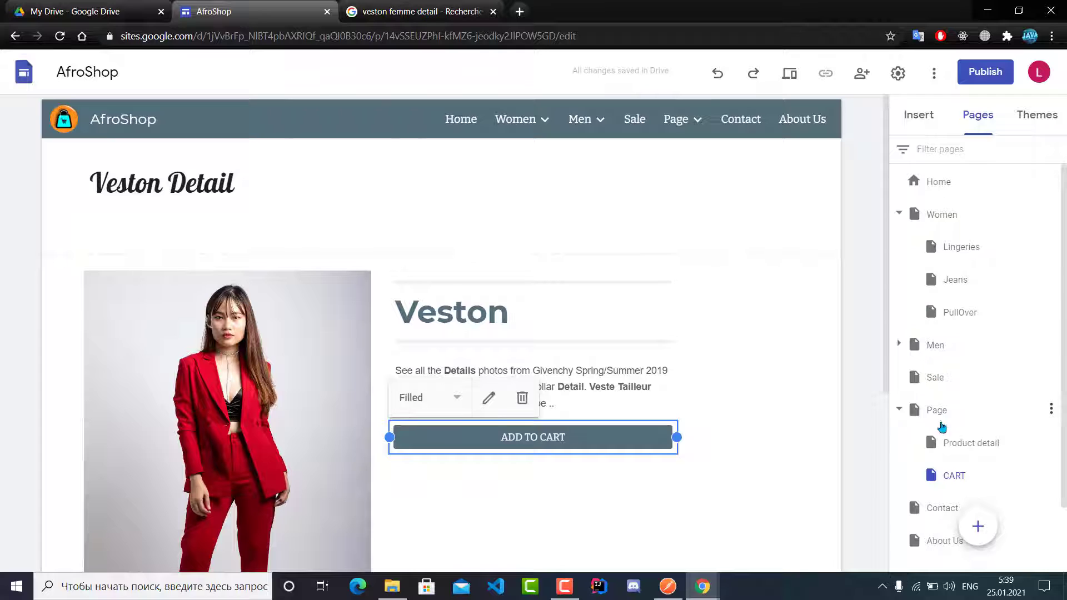
Open the Product detail page and delete its existing ADD TO CART button.
{"action": "mouse_move", "coordinate": [603, 125]}
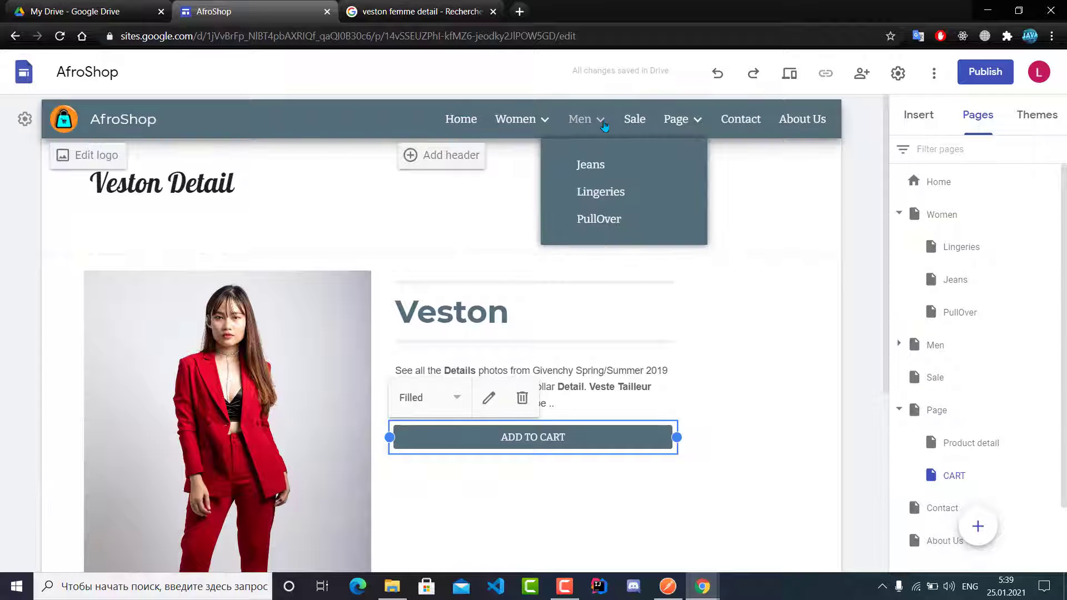
{"action": "mouse_move", "coordinate": [680, 119]}
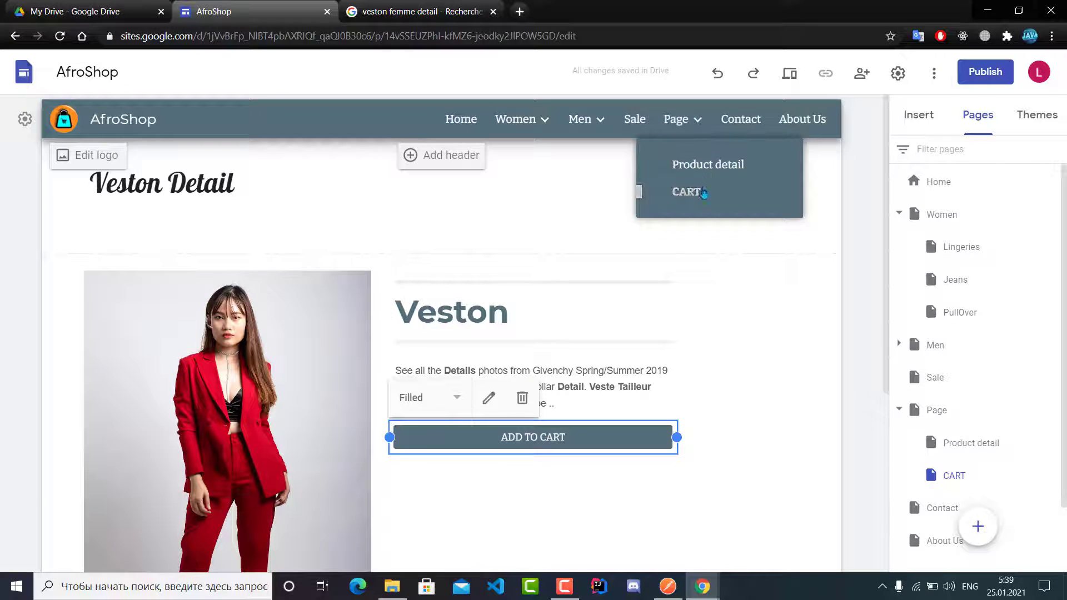
{"action": "left_click", "coordinate": [699, 166]}
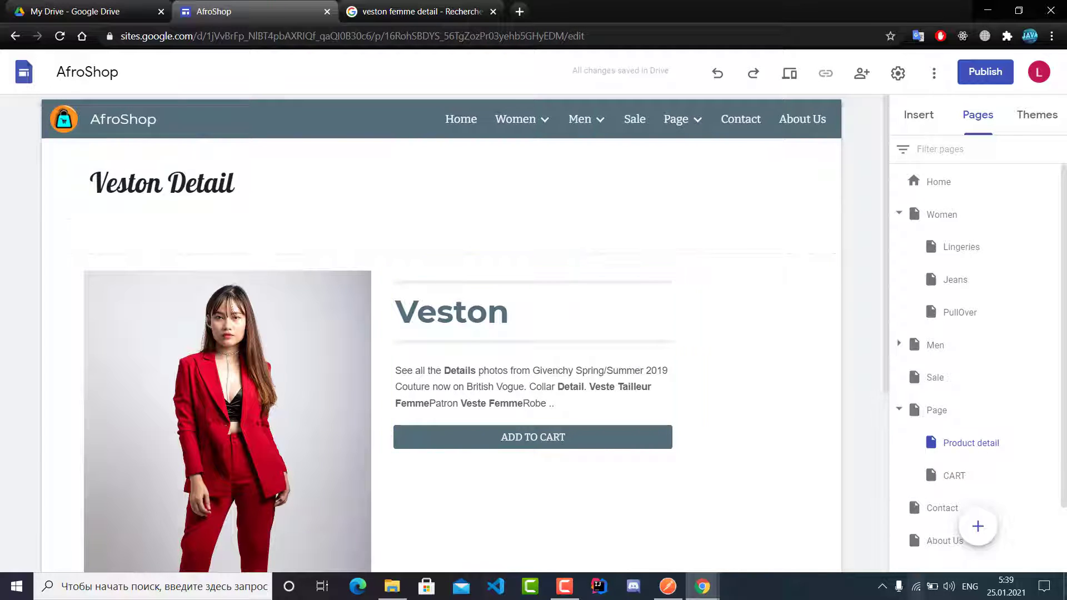
{"action": "left_click", "coordinate": [585, 439]}
{"action": "left_click", "coordinate": [569, 446]}
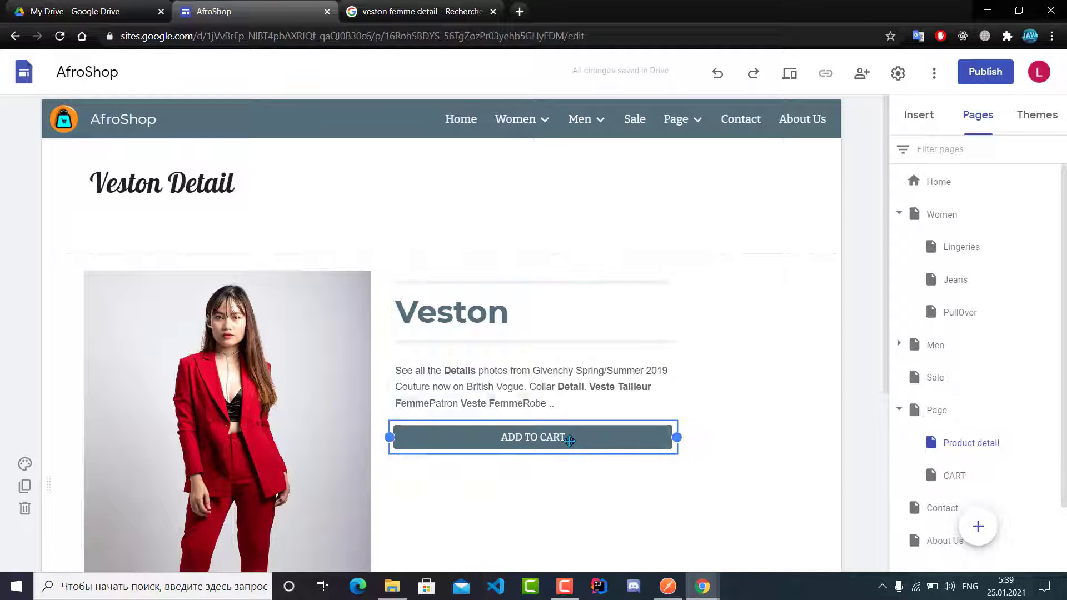
{"action": "scroll", "coordinate": [572, 441], "scroll_direction": "down", "scroll_amount": 3}
{"action": "left_click", "coordinate": [521, 260]}
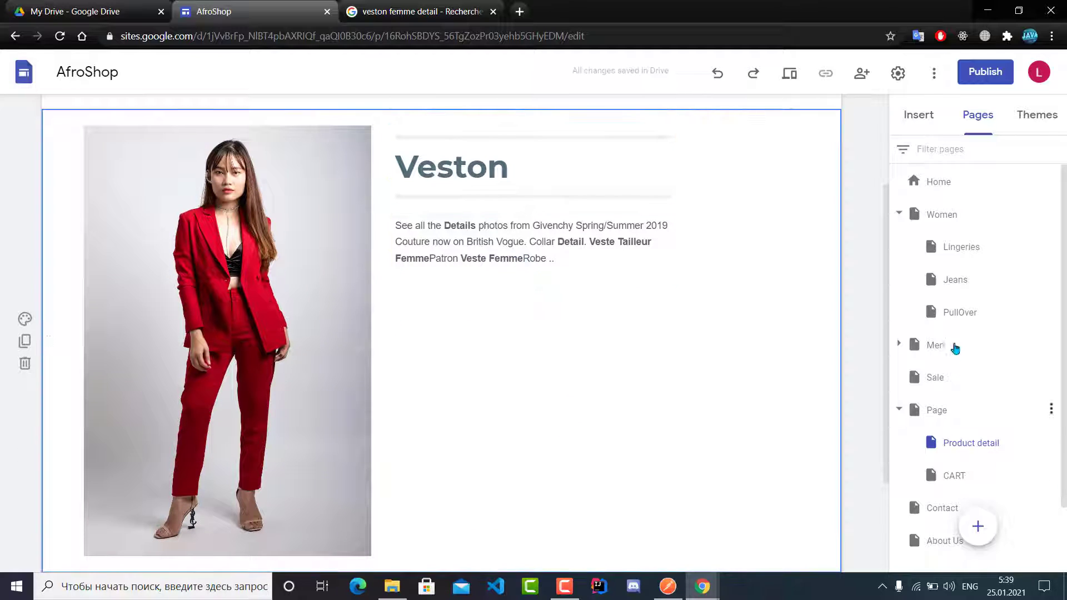
Insert a button named "ADD TO CART" linked to the site page CART on the Product detail page.
{"action": "scroll", "coordinate": [952, 356], "scroll_direction": "down", "scroll_amount": 1}
{"action": "scroll", "coordinate": [951, 362], "scroll_direction": "down", "scroll_amount": 1}
{"action": "scroll", "coordinate": [950, 348], "scroll_direction": "up", "scroll_amount": 2}
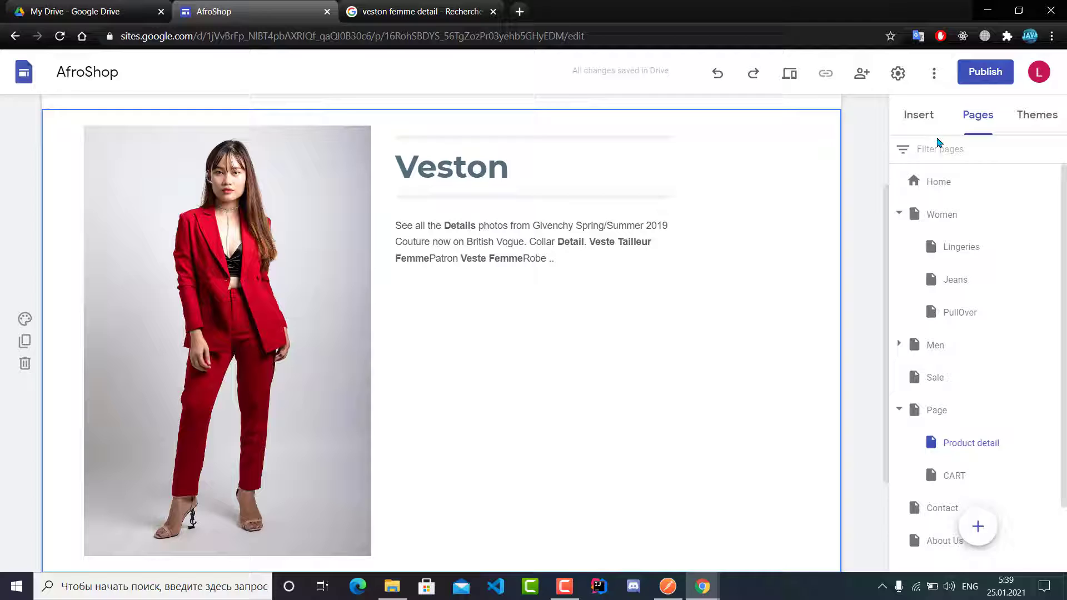
{"action": "left_click", "coordinate": [919, 115]}
{"action": "left_click", "coordinate": [945, 324]}
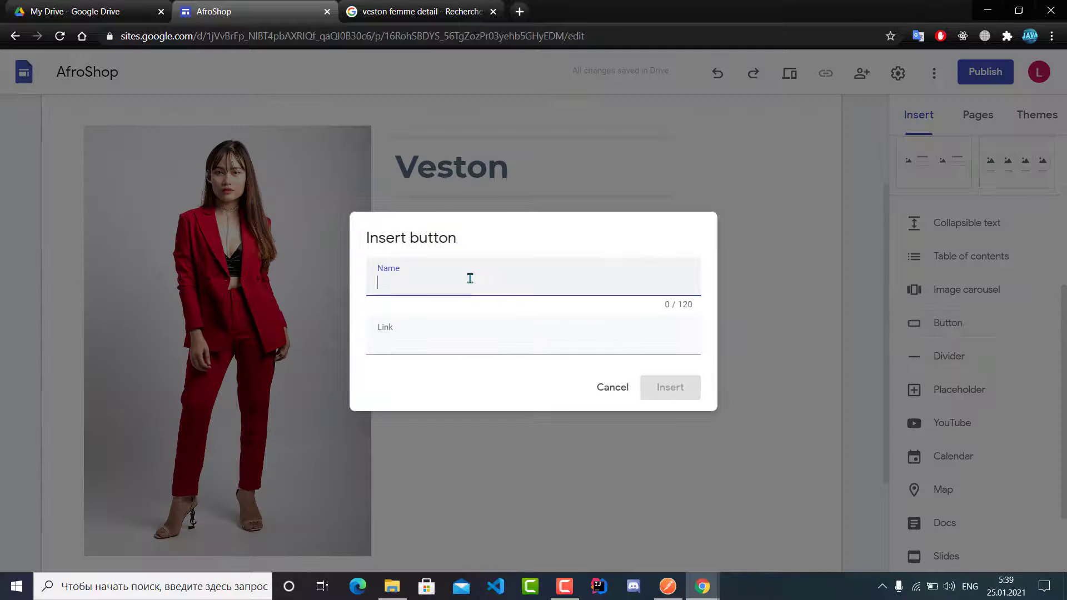
{"action": "type", "text": "ADD TO CART"}
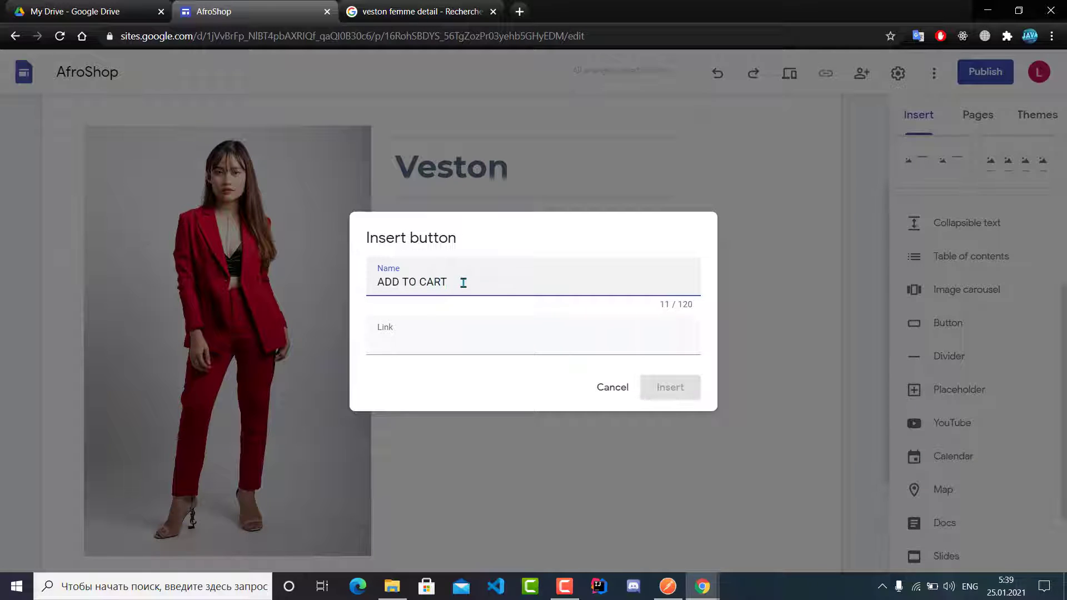
{"action": "left_click", "coordinate": [424, 328]}
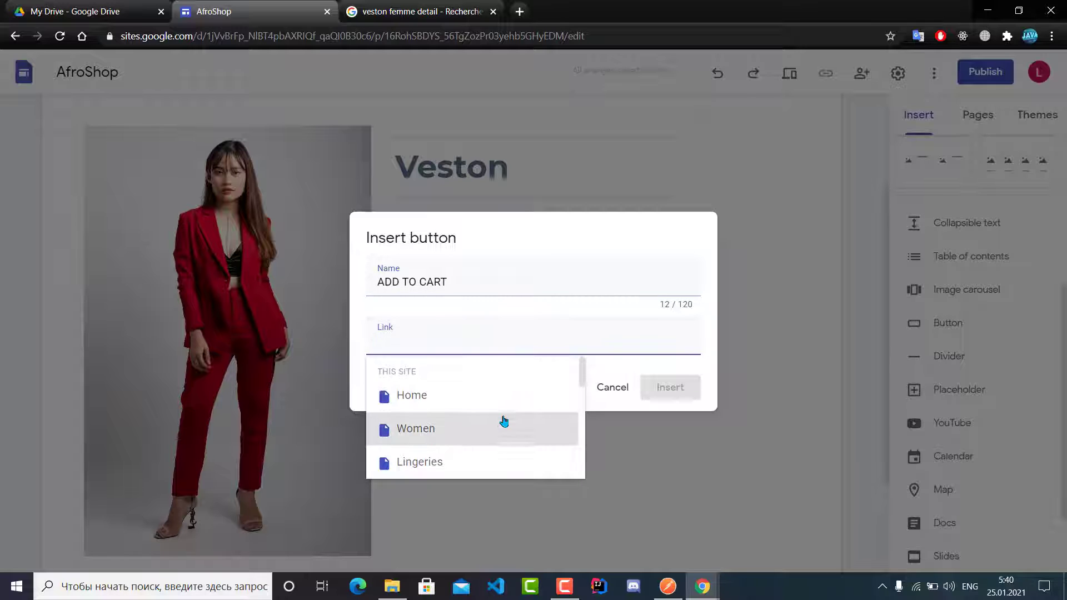
{"action": "scroll", "coordinate": [489, 424], "scroll_direction": "down", "scroll_amount": 5}
{"action": "scroll", "coordinate": [488, 424], "scroll_direction": "down", "scroll_amount": 2}
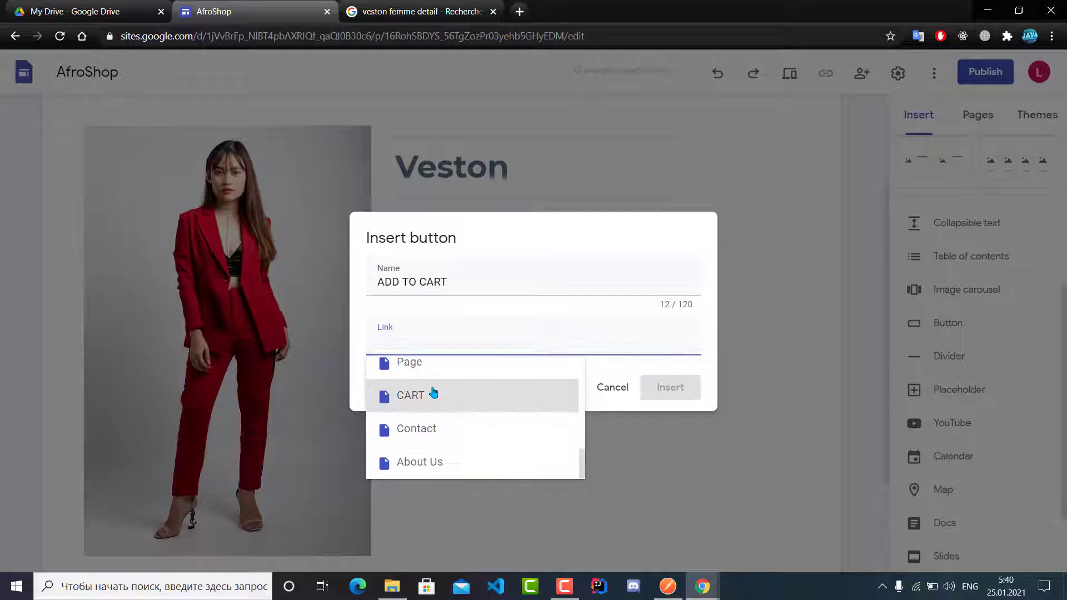
{"action": "left_click", "coordinate": [432, 393]}
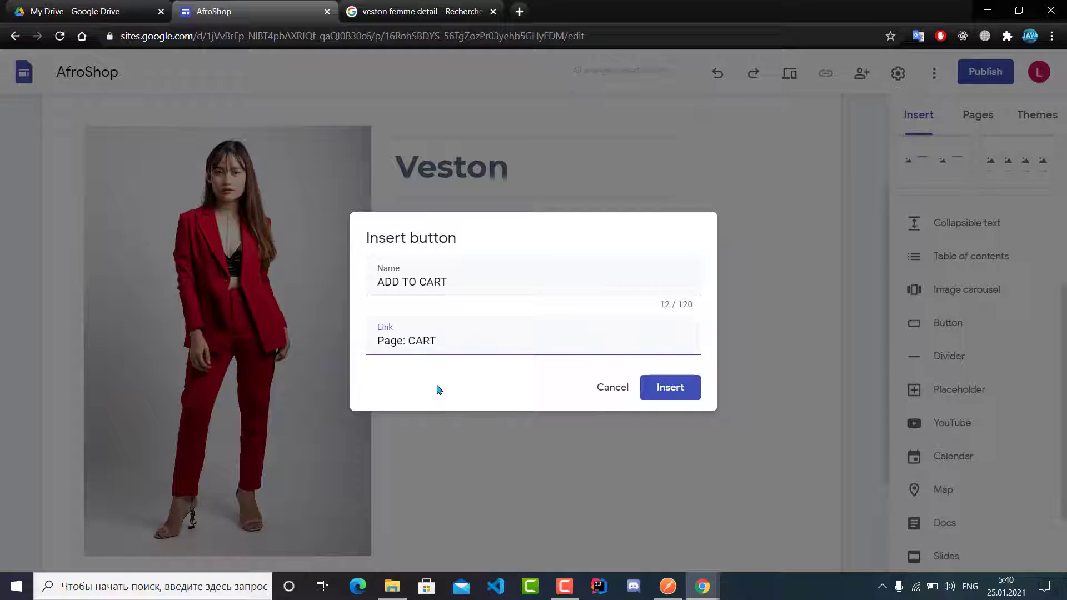
{"action": "left_click", "coordinate": [644, 395]}
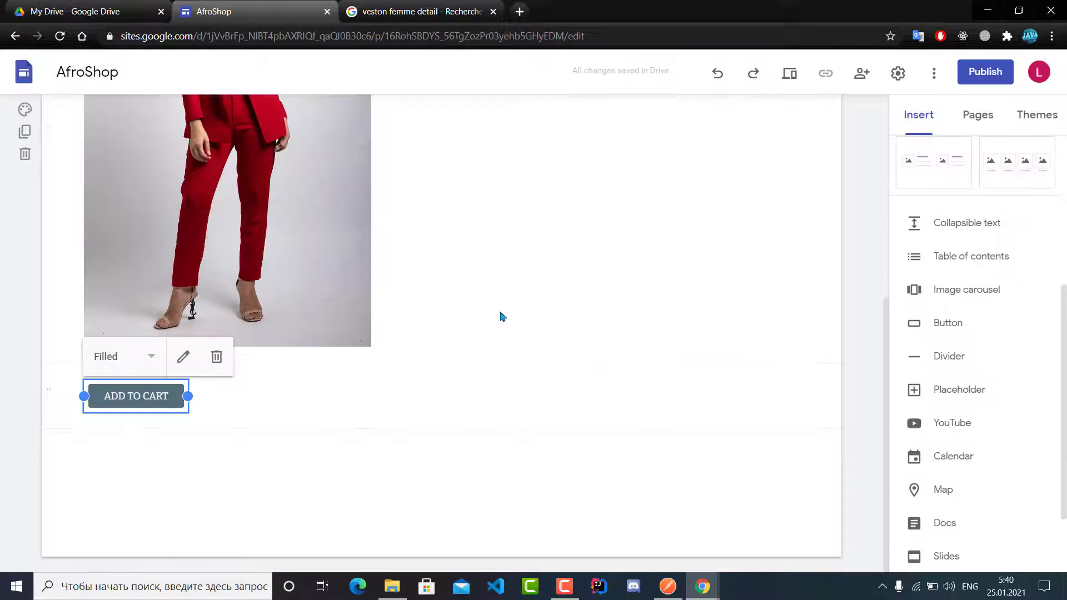
Move the new ADD TO CART button from below the product photo to directly under the Veston description.
{"action": "scroll", "coordinate": [500, 317], "scroll_direction": "up", "scroll_amount": 5}
{"action": "scroll", "coordinate": [498, 317], "scroll_direction": "down", "scroll_amount": 2}
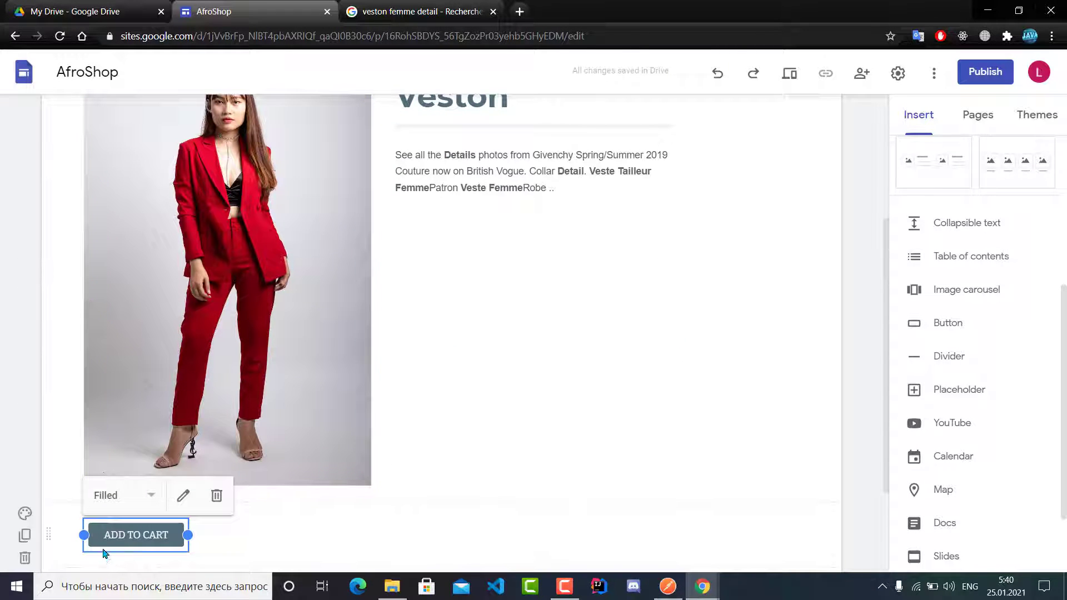
{"action": "left_click_drag", "start_coordinate": [110, 535], "coordinate": [586, 285]}
{"action": "scroll", "coordinate": [586, 285], "scroll_direction": "up", "scroll_amount": 5}
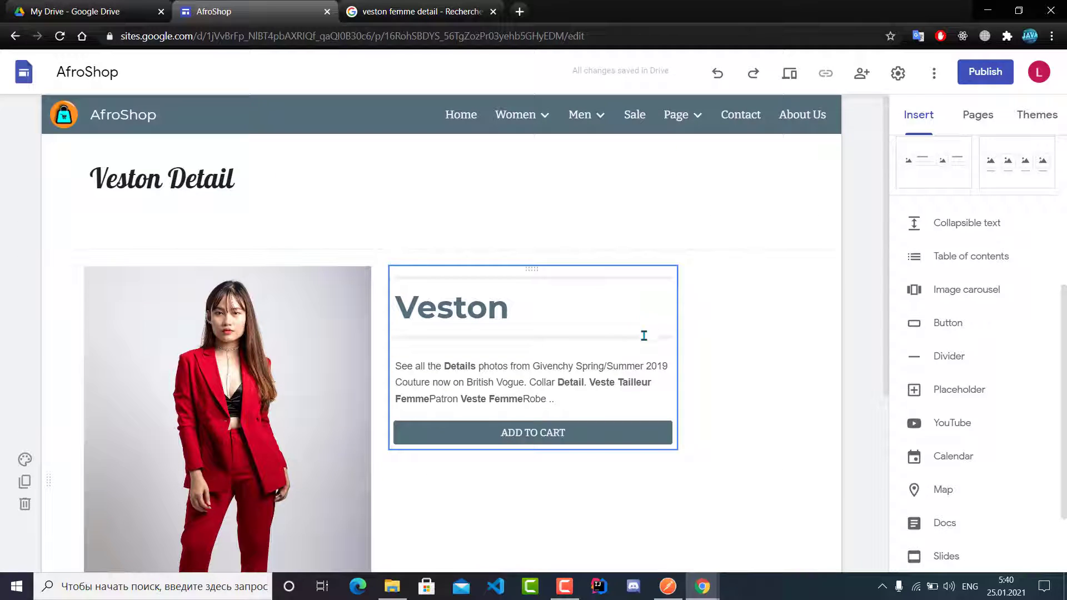
Narrow the group holding the Veston heading, description and ADD TO CART button by pulling in its outer edge.
{"action": "left_click", "coordinate": [625, 337]}
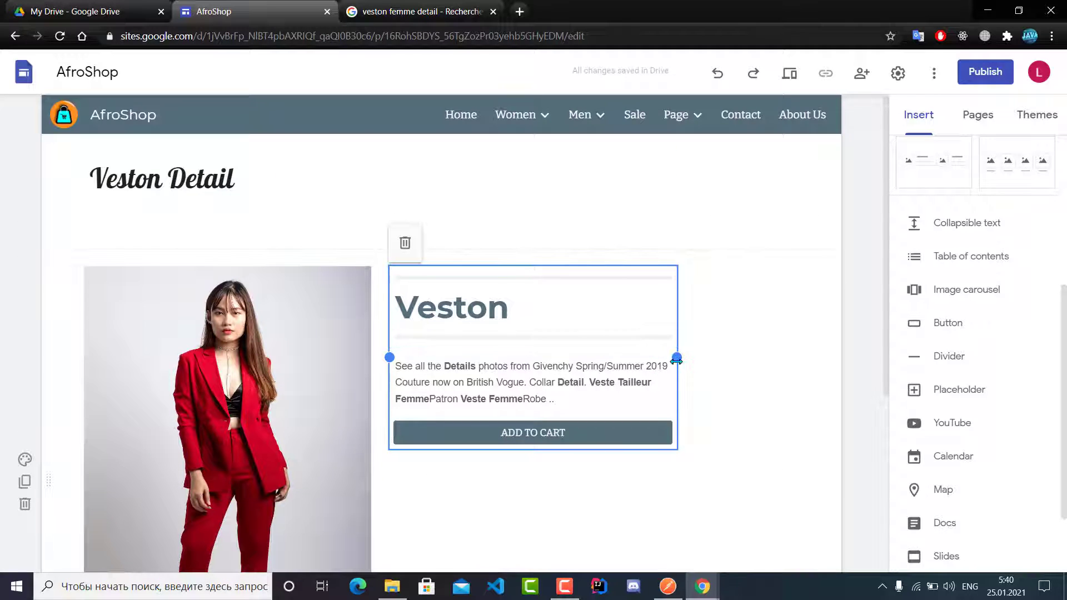
{"action": "left_click_drag", "start_coordinate": [676, 360], "coordinate": [583, 371]}
{"action": "left_click", "coordinate": [519, 334]}
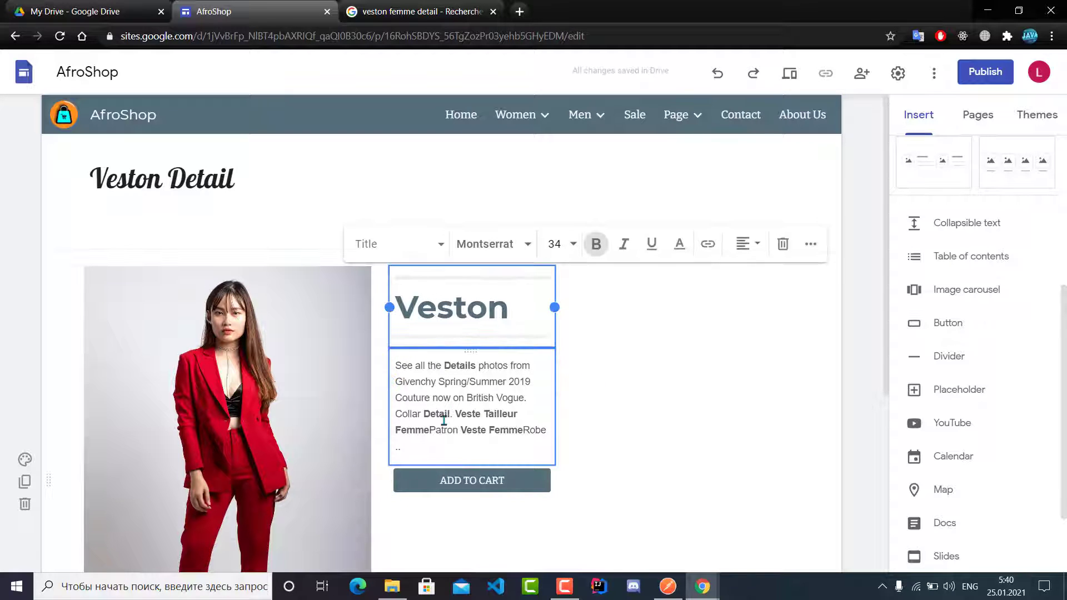
Set the font size of the Veston heading text to 24.
{"action": "left_click", "coordinate": [357, 362]}
{"action": "left_click", "coordinate": [481, 336]}
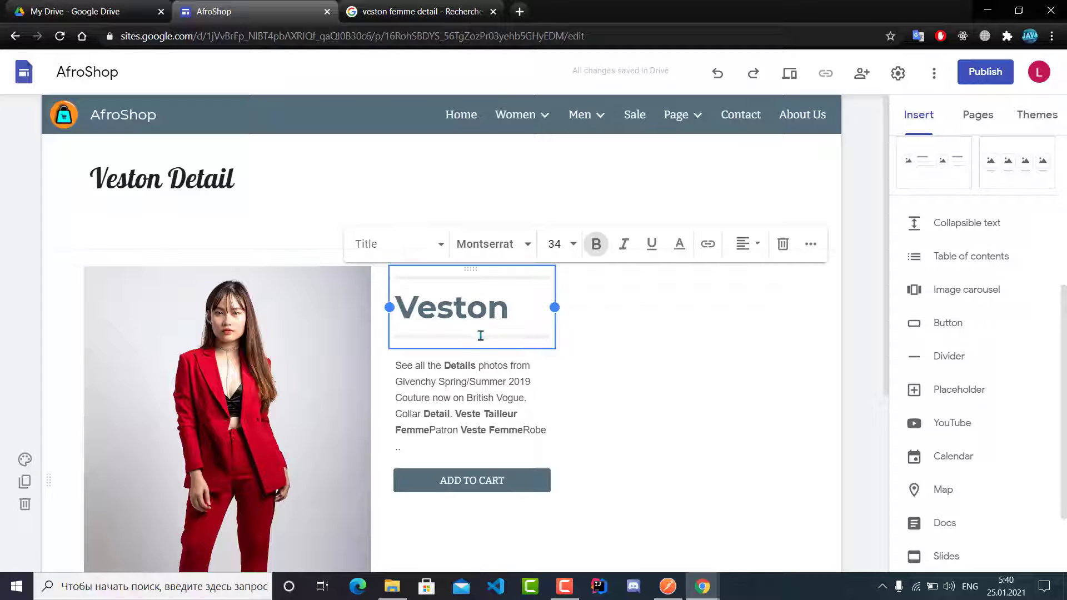
{"action": "left_click_drag", "start_coordinate": [476, 345], "coordinate": [478, 305]}
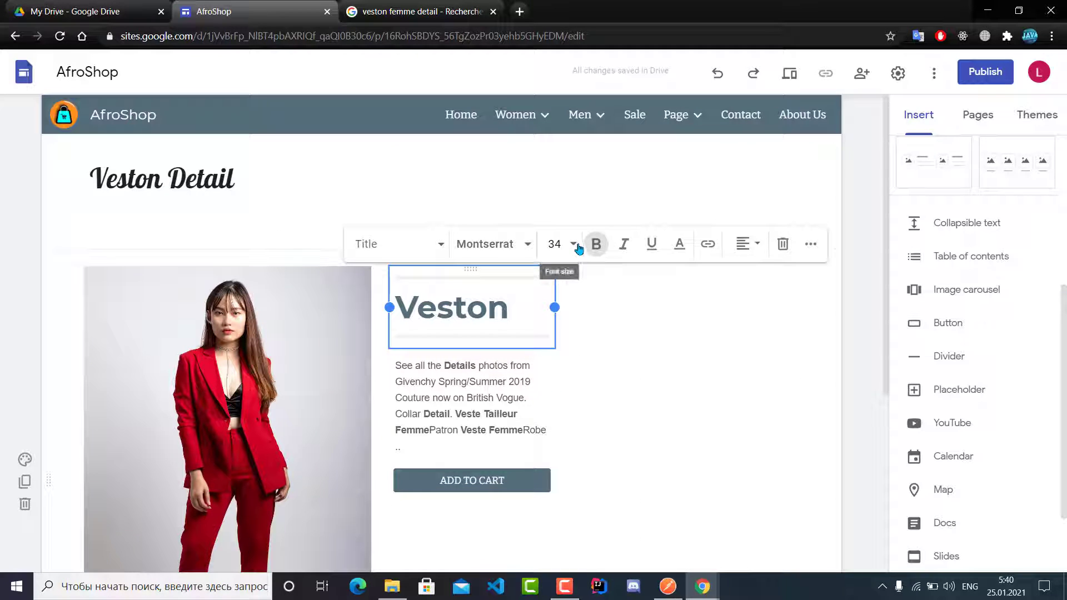
{"action": "left_click", "coordinate": [575, 246]}
{"action": "scroll", "coordinate": [559, 432], "scroll_direction": "down", "scroll_amount": 3}
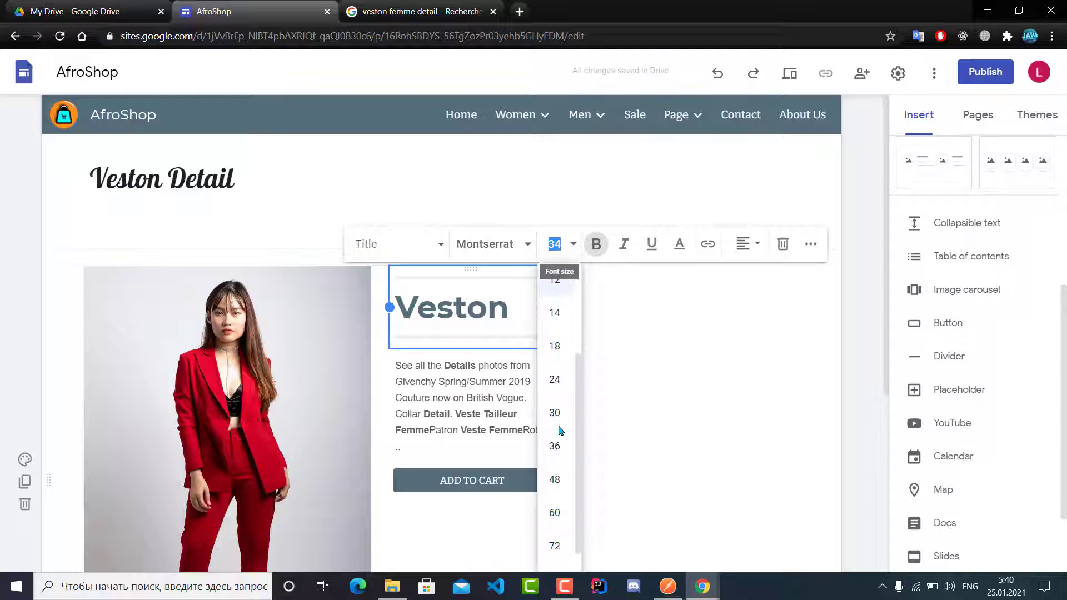
{"action": "left_click", "coordinate": [555, 382]}
{"action": "left_click_drag", "start_coordinate": [529, 311], "coordinate": [395, 312]}
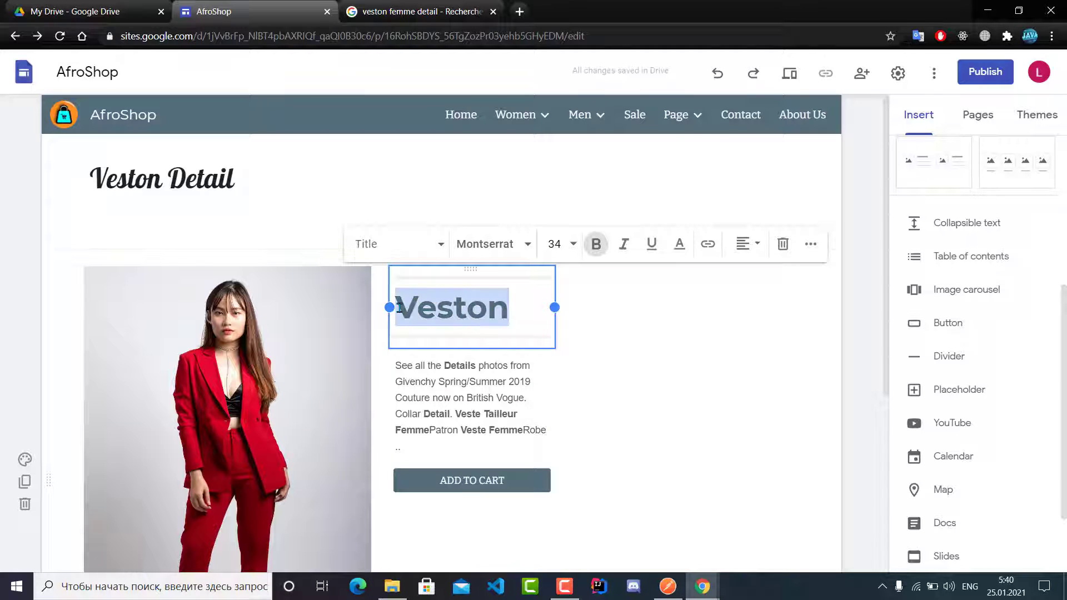
{"action": "left_click", "coordinate": [571, 245]}
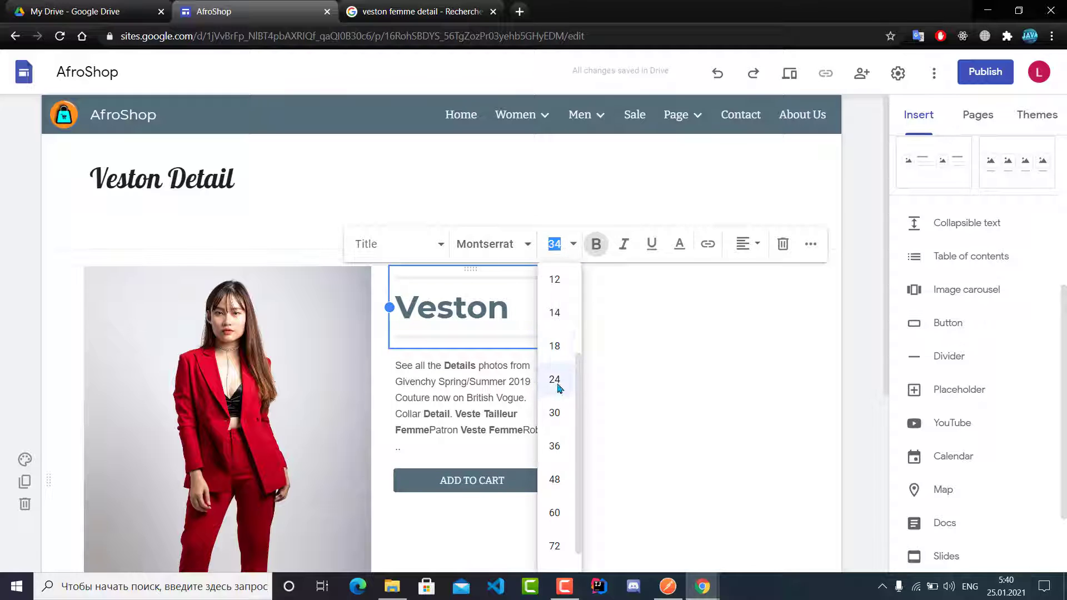
{"action": "left_click", "coordinate": [557, 381]}
{"action": "left_click", "coordinate": [621, 365]}
Try to widen the Veston description text box slightly.
{"action": "left_click", "coordinate": [497, 384]}
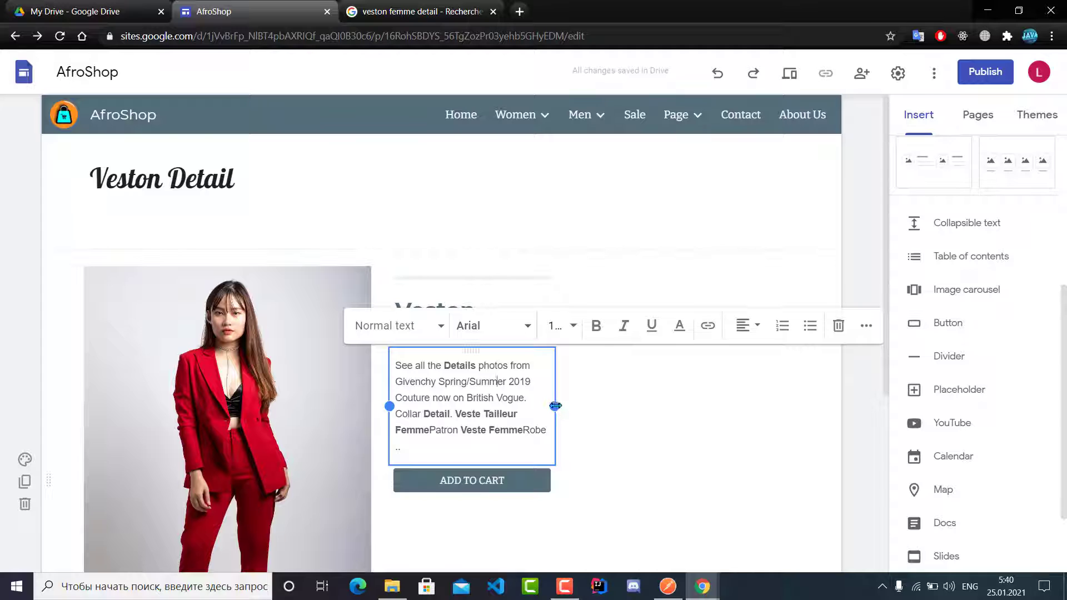
{"action": "left_click_drag", "start_coordinate": [555, 405], "coordinate": [564, 406]}
{"action": "left_click", "coordinate": [663, 383]}
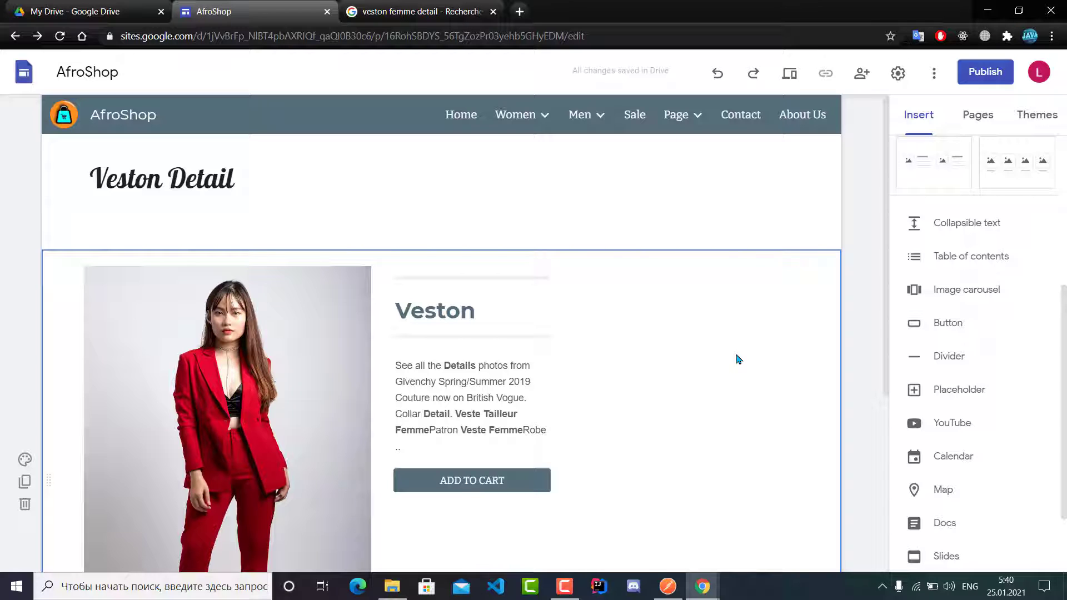
{"action": "scroll", "coordinate": [889, 262], "scroll_direction": "down", "scroll_amount": 3}
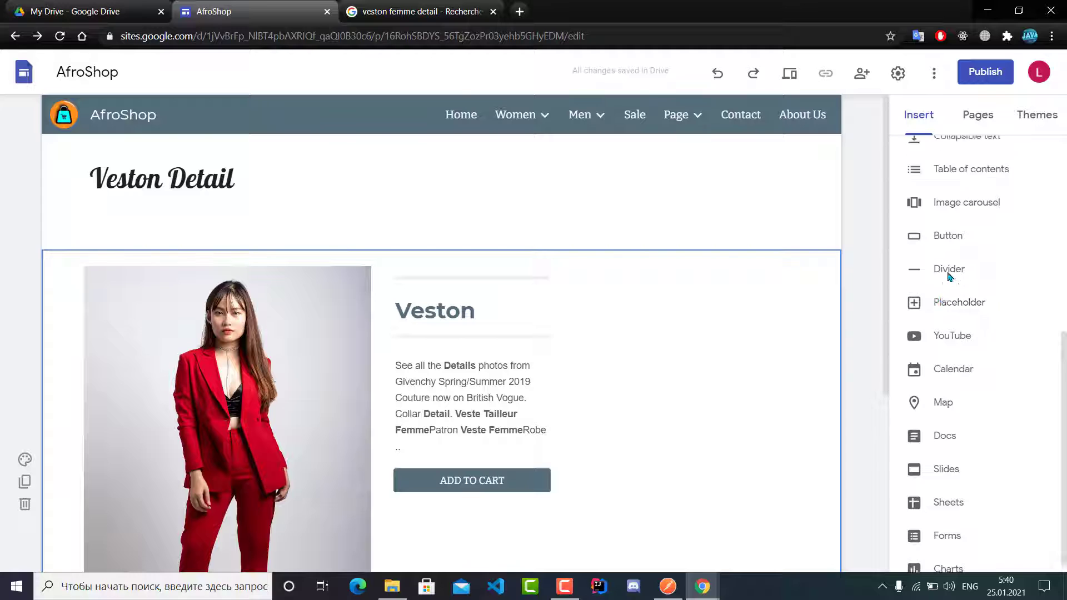
{"action": "scroll", "coordinate": [948, 276], "scroll_direction": "up", "scroll_amount": 6}
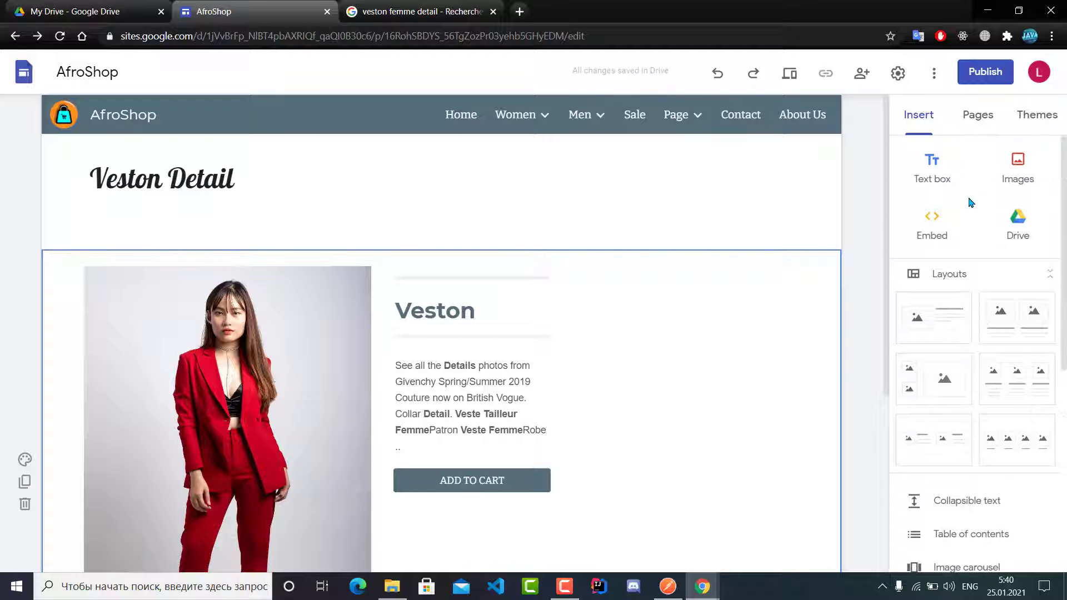
Insert a collapsible text group above the product section and enter Taille as its heading.
{"action": "scroll", "coordinate": [971, 205], "scroll_direction": "down", "scroll_amount": 5}
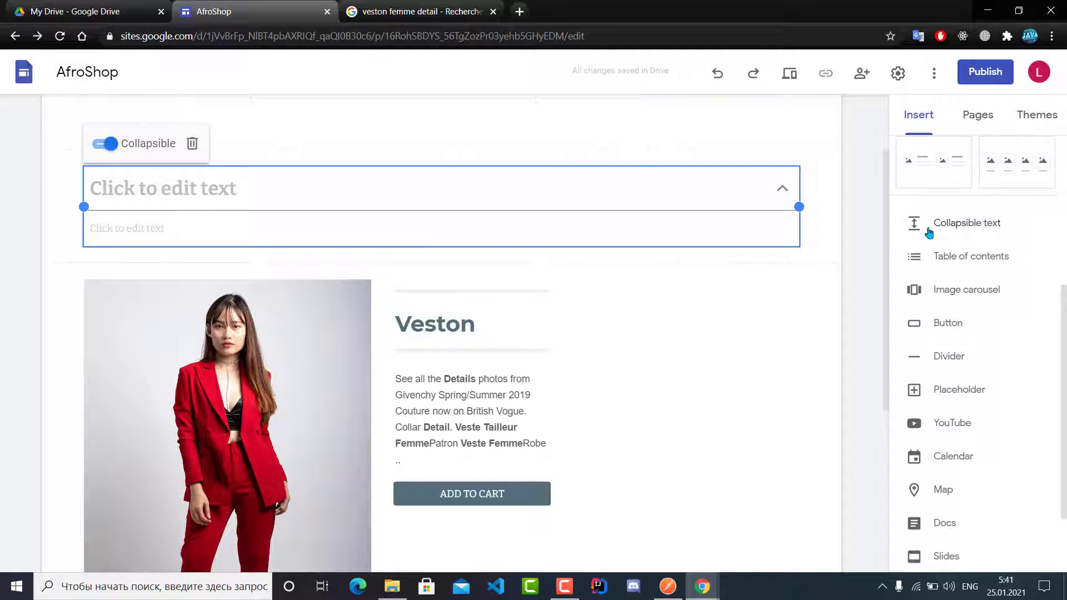
{"action": "left_click", "coordinate": [164, 196]}
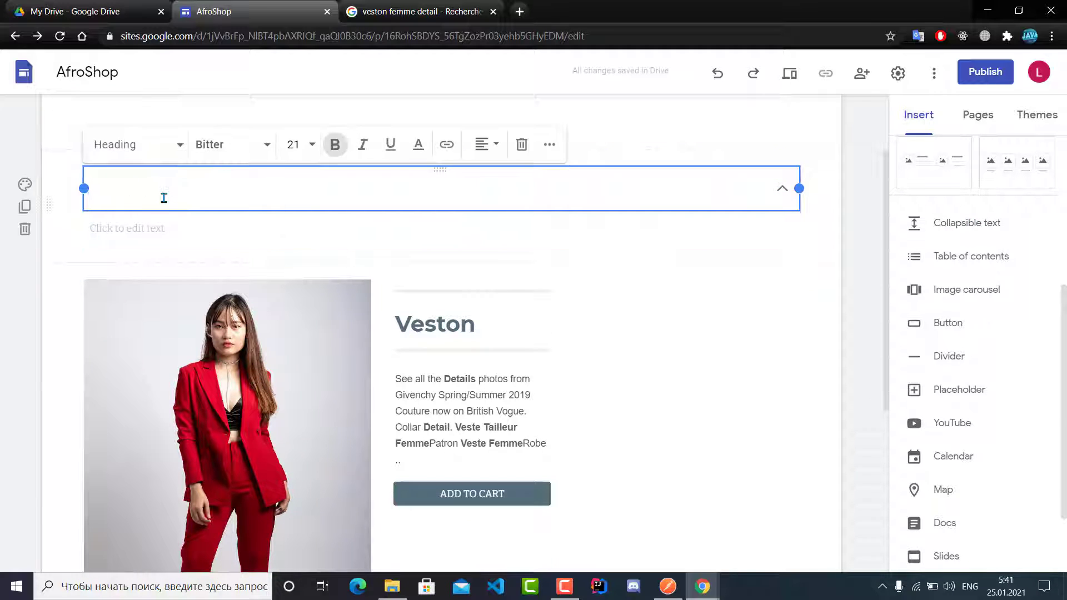
{"action": "type", "text": "TAill"}
{"action": "key", "text": "BackSpace"}
{"action": "key", "text": "BackSpace"}
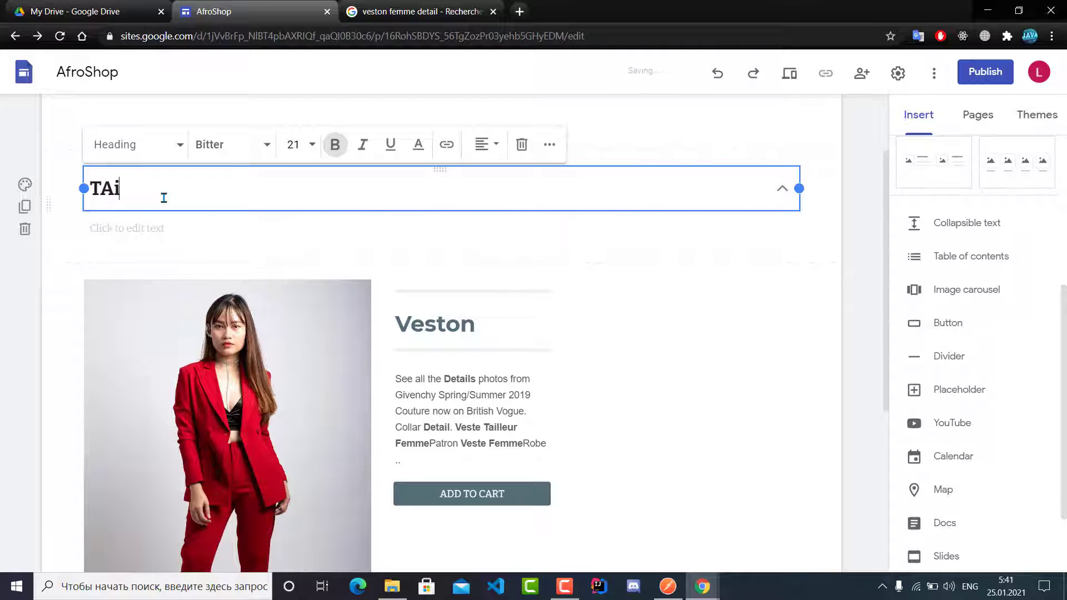
{"action": "key", "text": "BackSpace"}
{"action": "key", "text": "BackSpace"}
{"action": "type", "text": "aille"}
{"action": "key", "text": "Return"}
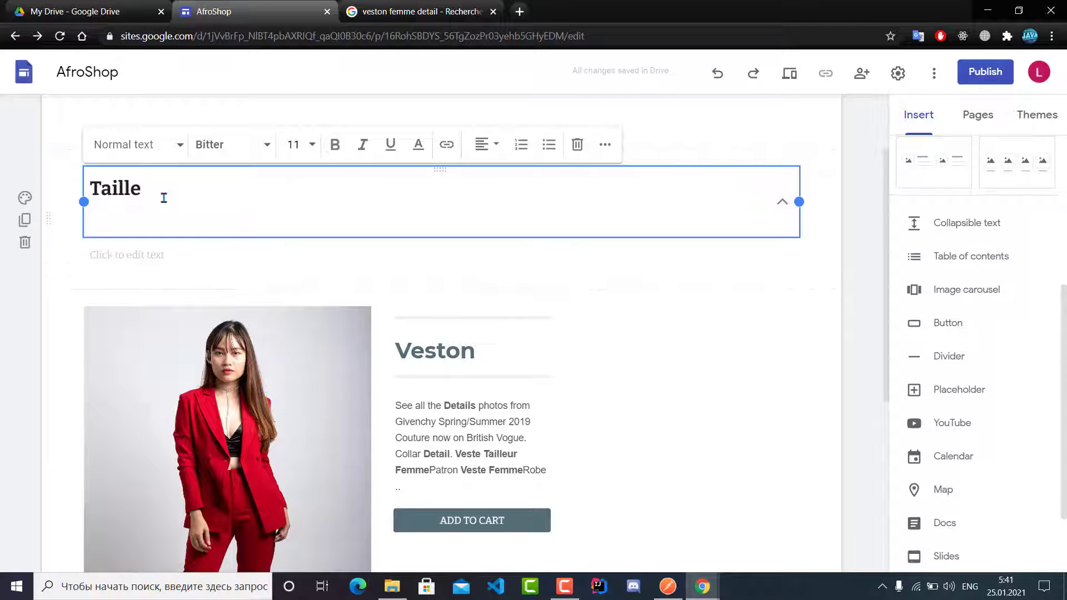
Enter the size S on its own line in the body text of the Taille collapsible group.
{"action": "left_click", "coordinate": [758, 263]}
{"action": "left_click", "coordinate": [782, 207]}
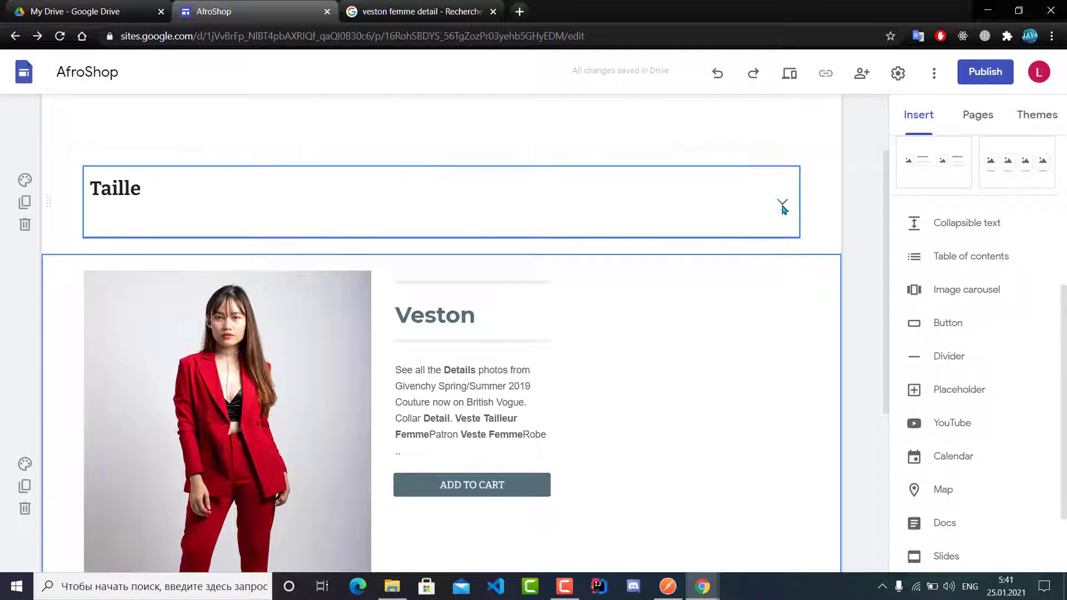
{"action": "left_click", "coordinate": [212, 258]}
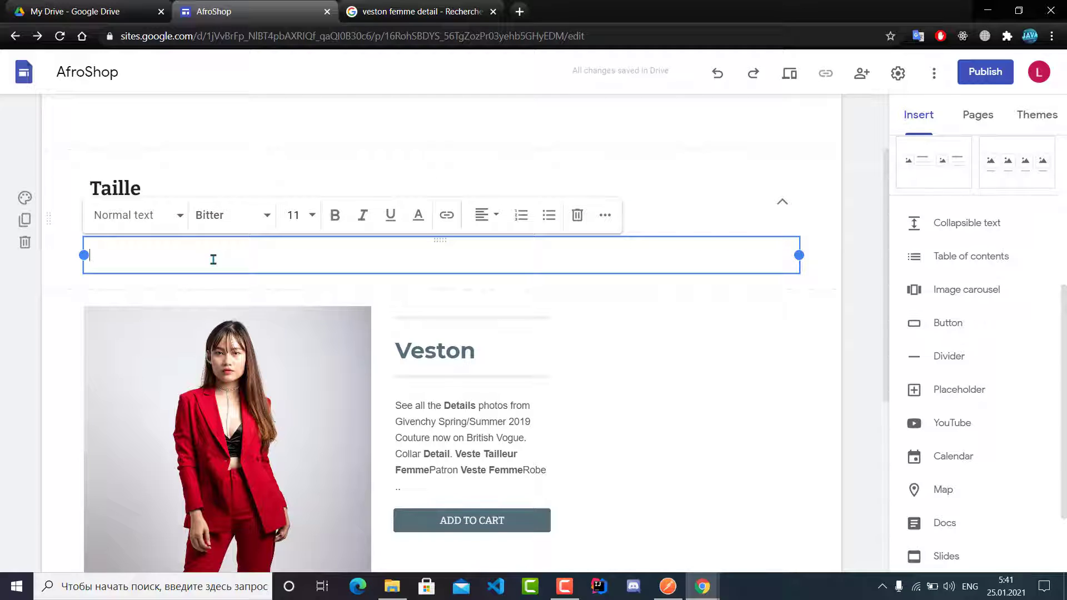
{"action": "type", "text": "S"}
{"action": "key", "text": "Return"}
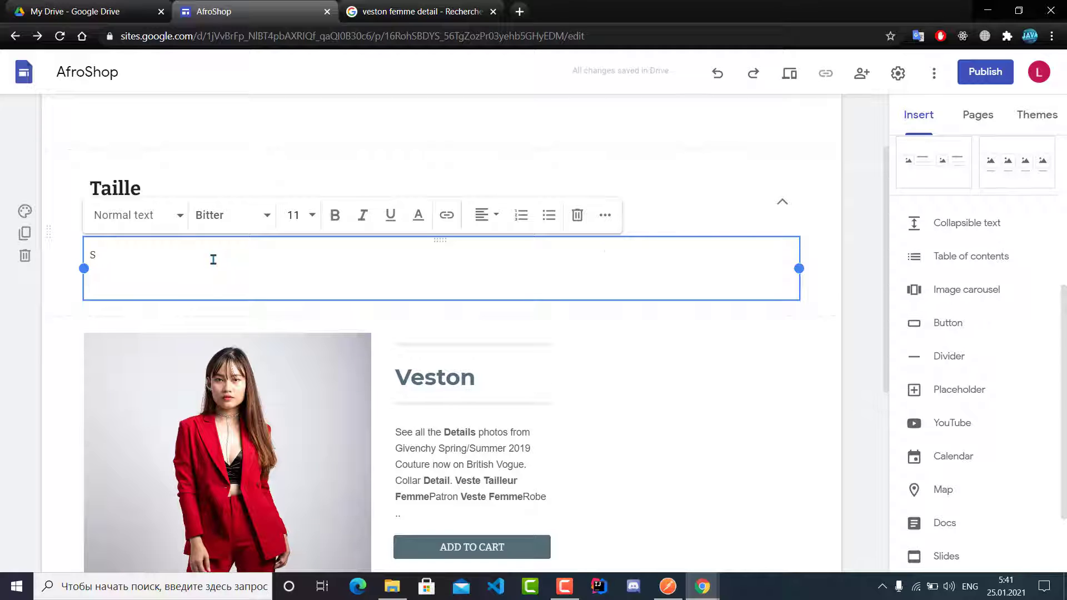
{"action": "left_click", "coordinate": [818, 245]}
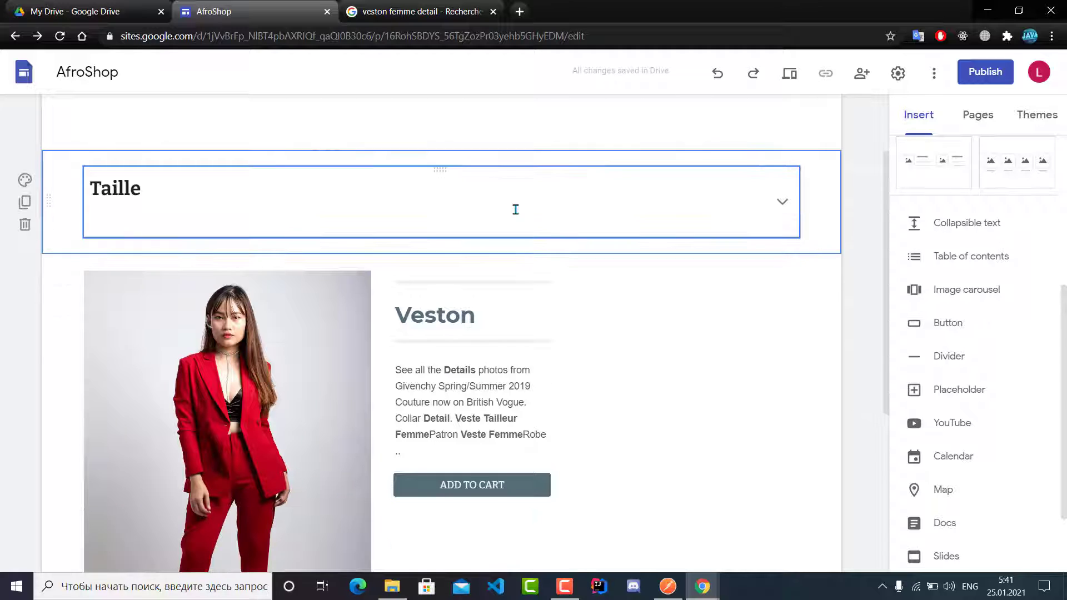
Move the Taille collapsible group into the product section, beside the Veston heading and description.
{"action": "left_click", "coordinate": [405, 190]}
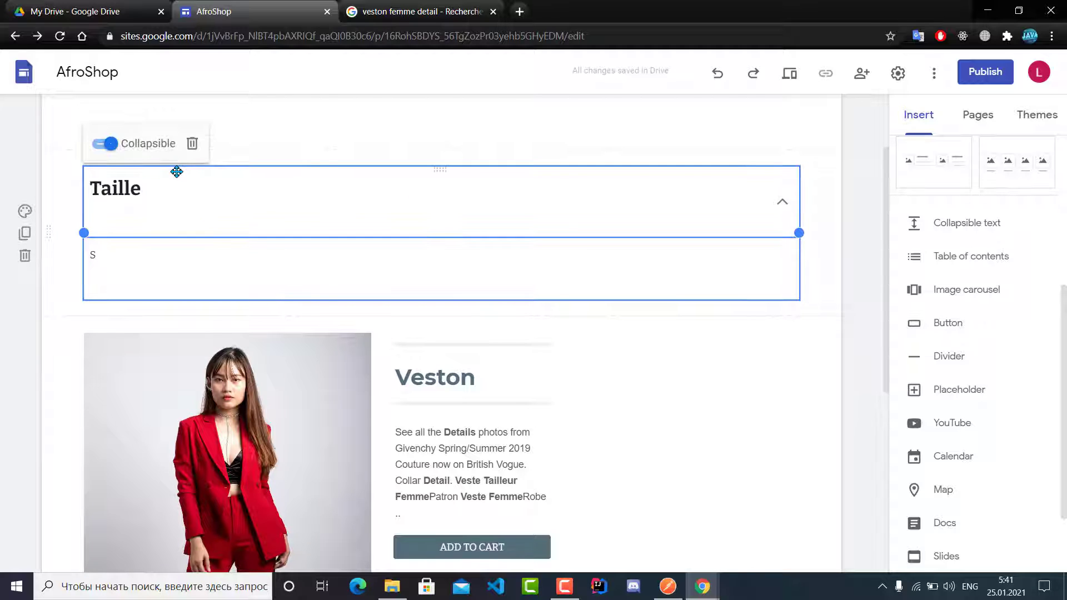
{"action": "left_click_drag", "start_coordinate": [176, 167], "coordinate": [594, 356]}
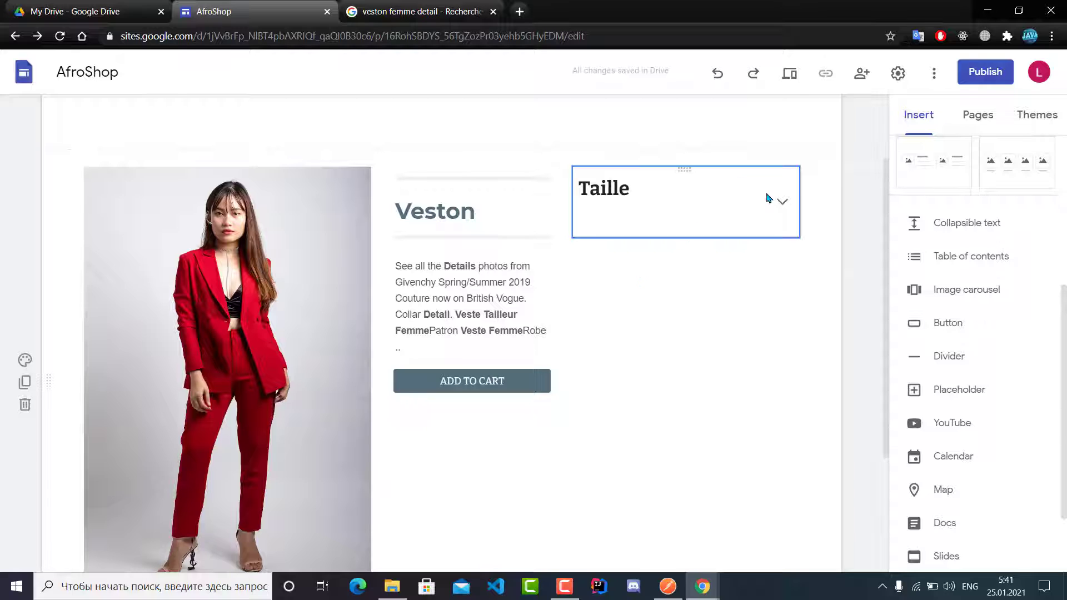
{"action": "left_click", "coordinate": [780, 204]}
{"action": "left_click", "coordinate": [765, 330]}
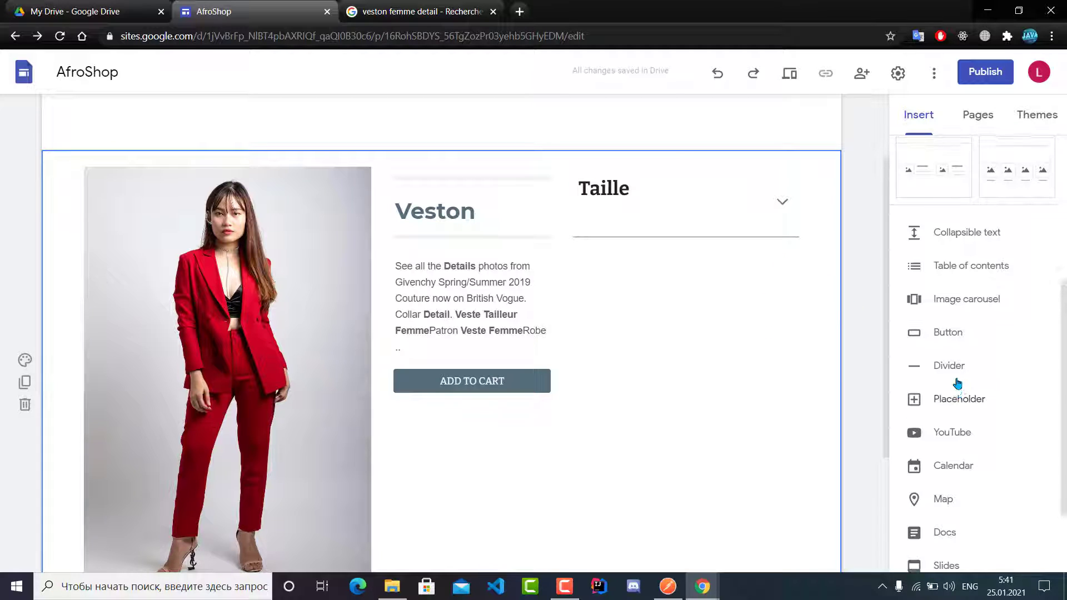
Insert a text box above the product section containing the size M.
{"action": "scroll", "coordinate": [945, 355], "scroll_direction": "up", "scroll_amount": 5}
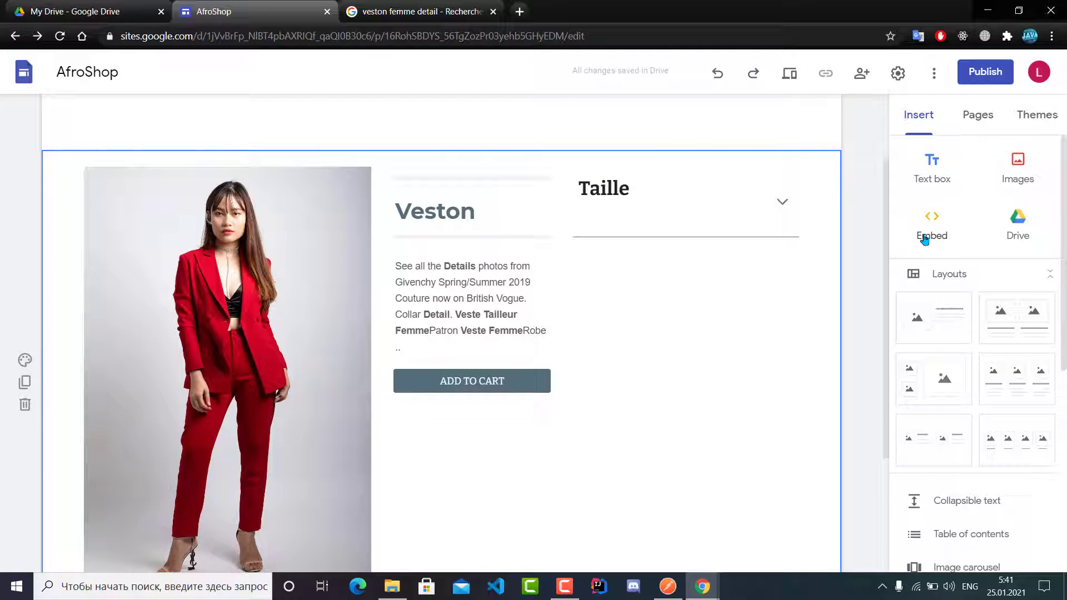
{"action": "left_click", "coordinate": [931, 165]}
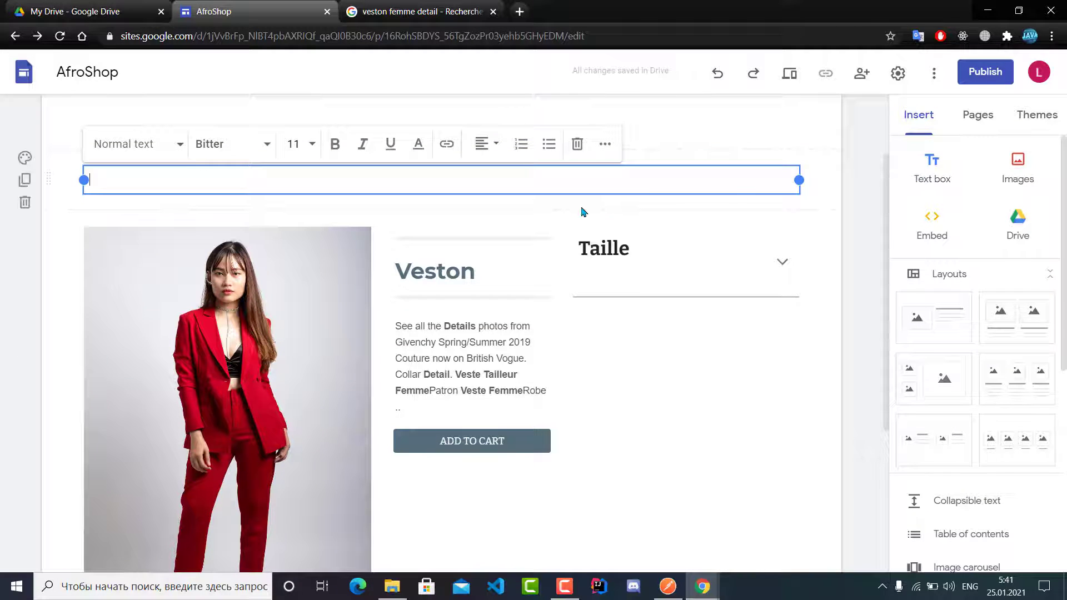
{"action": "type", "text": "M"}
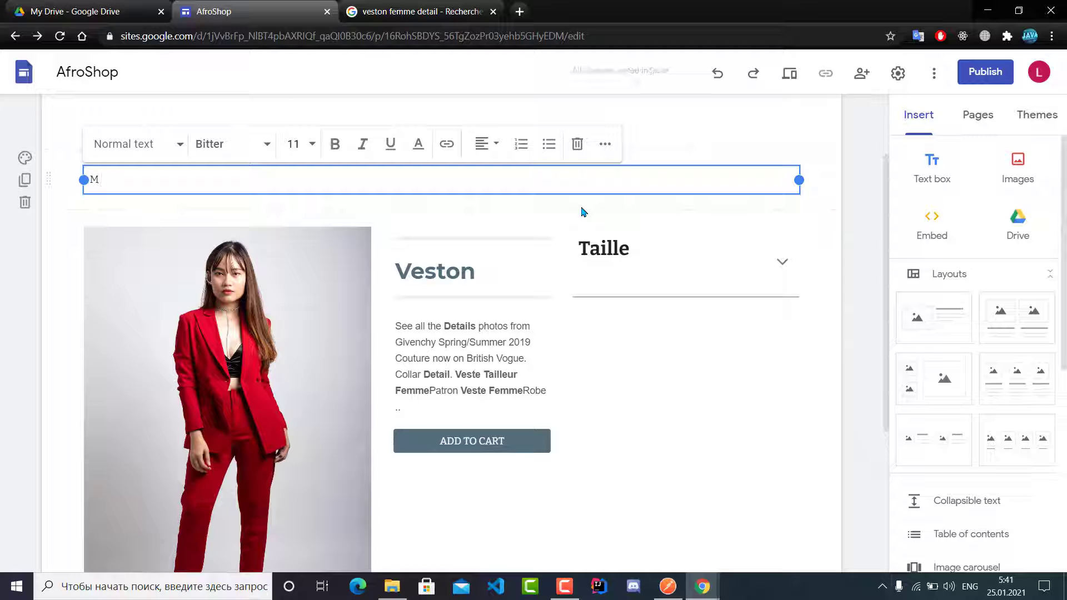
{"action": "left_click", "coordinate": [824, 178]}
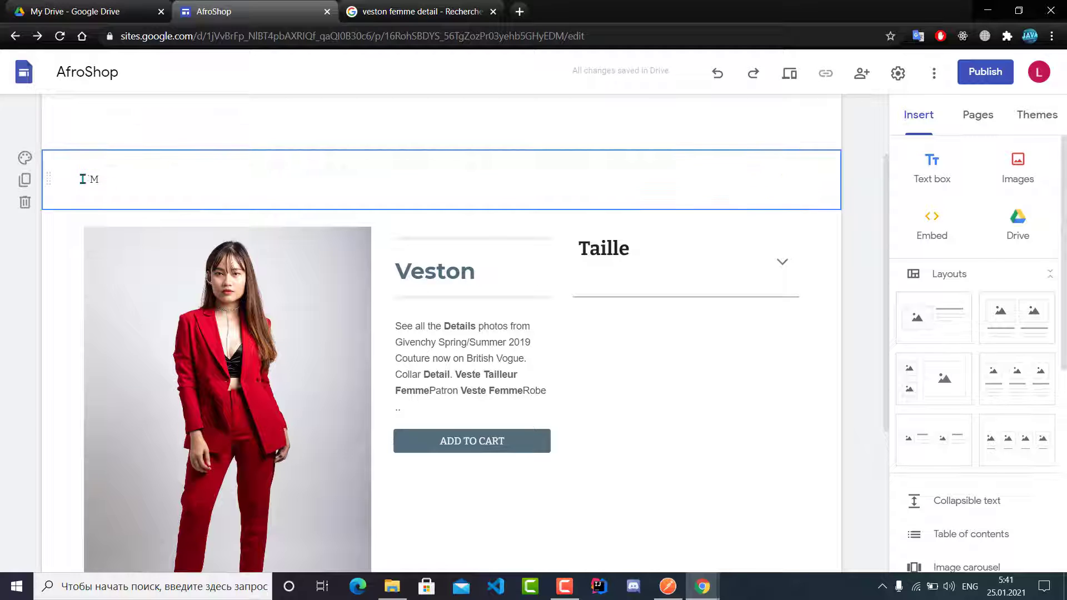
Duplicate the M text section and change the copy's text to L.
{"action": "left_click", "coordinate": [25, 180]}
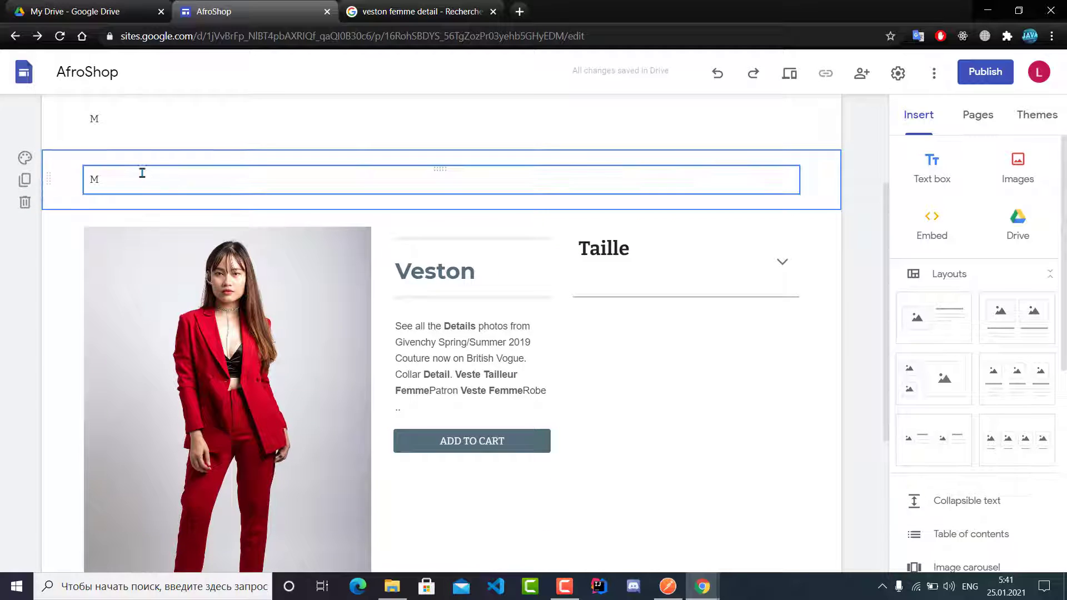
{"action": "left_click", "coordinate": [153, 182]}
{"action": "key", "text": "BackSpace"}
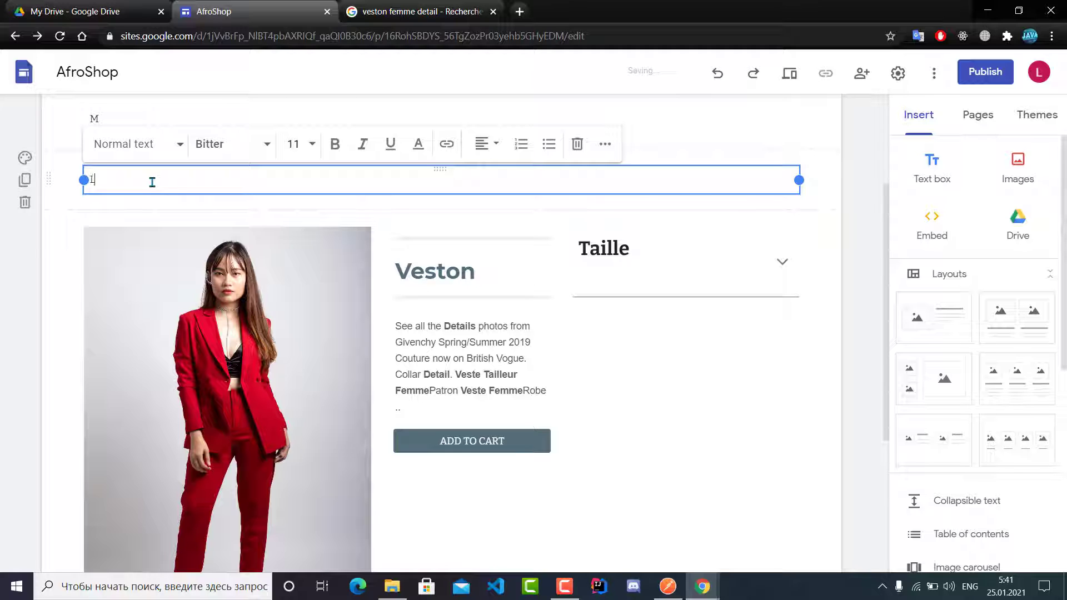
Duplicate the L section, replace the copy's text with XL and place it inside the Taille collapsible group.
{"action": "left_click", "coordinate": [25, 180]}
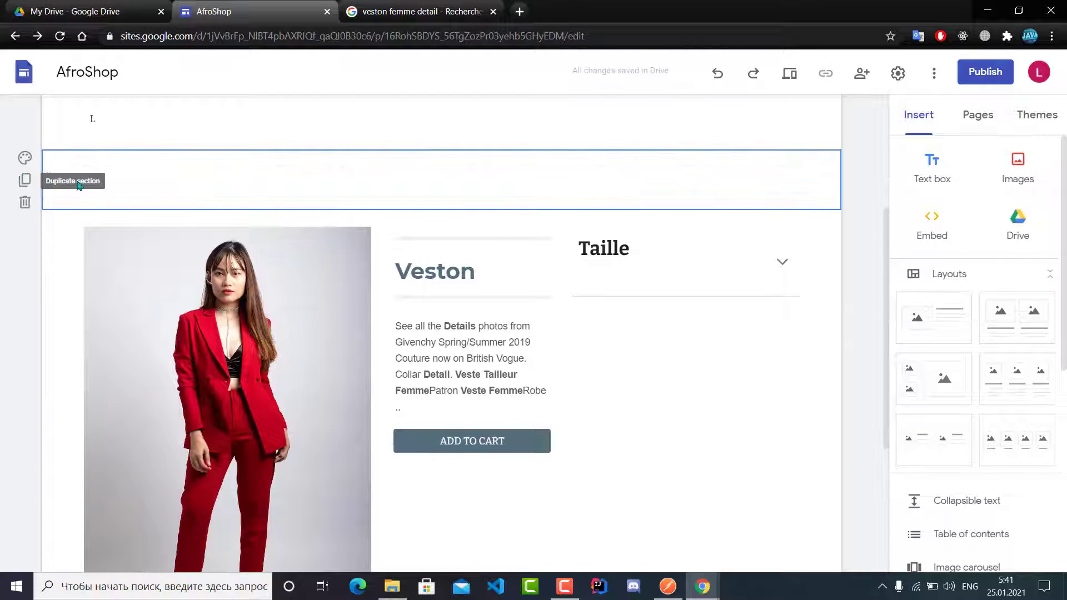
{"action": "left_click", "coordinate": [122, 186]}
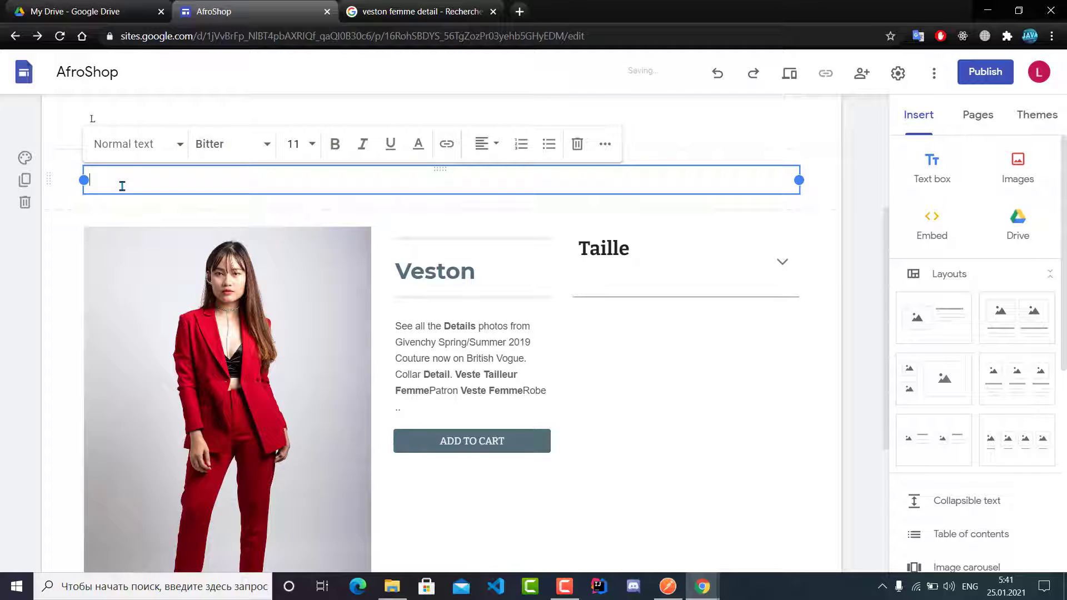
{"action": "type", "text": "X"}
{"action": "key", "text": "BackSpace"}
{"action": "type", "text": "L"}
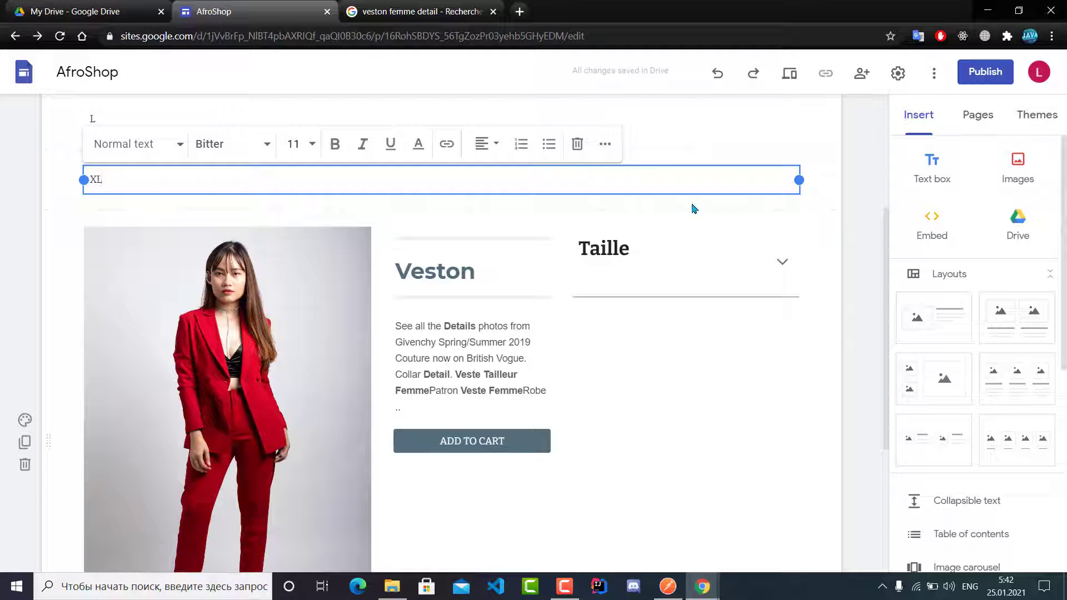
{"action": "left_click", "coordinate": [812, 171]}
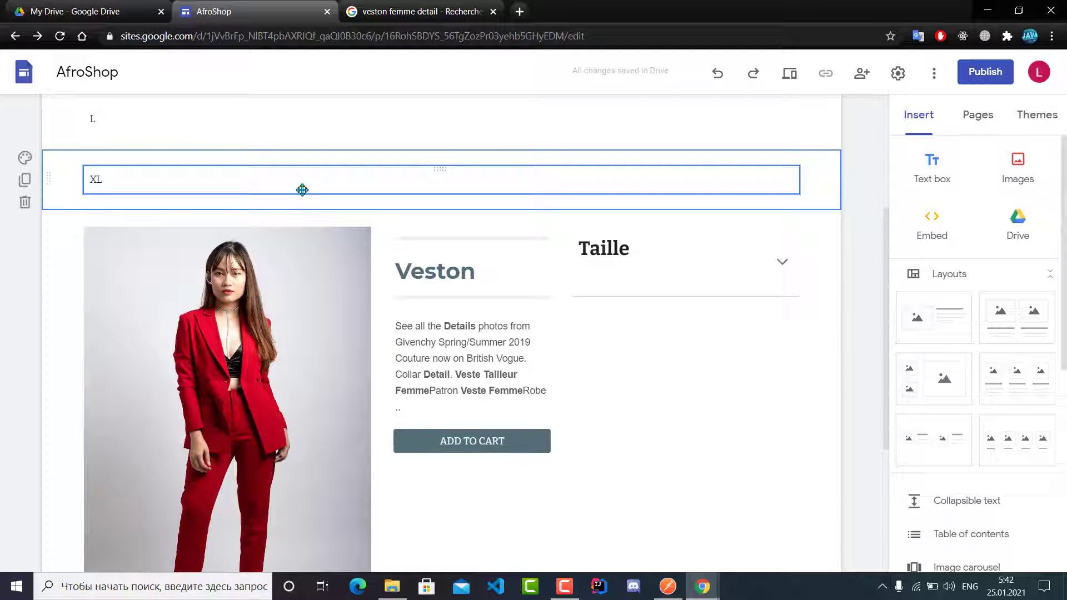
{"action": "left_click_drag", "start_coordinate": [301, 190], "coordinate": [632, 287]}
Move the M and L text boxes into the product section, between the Veston details and the Taille group.
{"action": "scroll", "coordinate": [333, 167], "scroll_direction": "up", "scroll_amount": 3}
{"action": "left_click", "coordinate": [150, 263]}
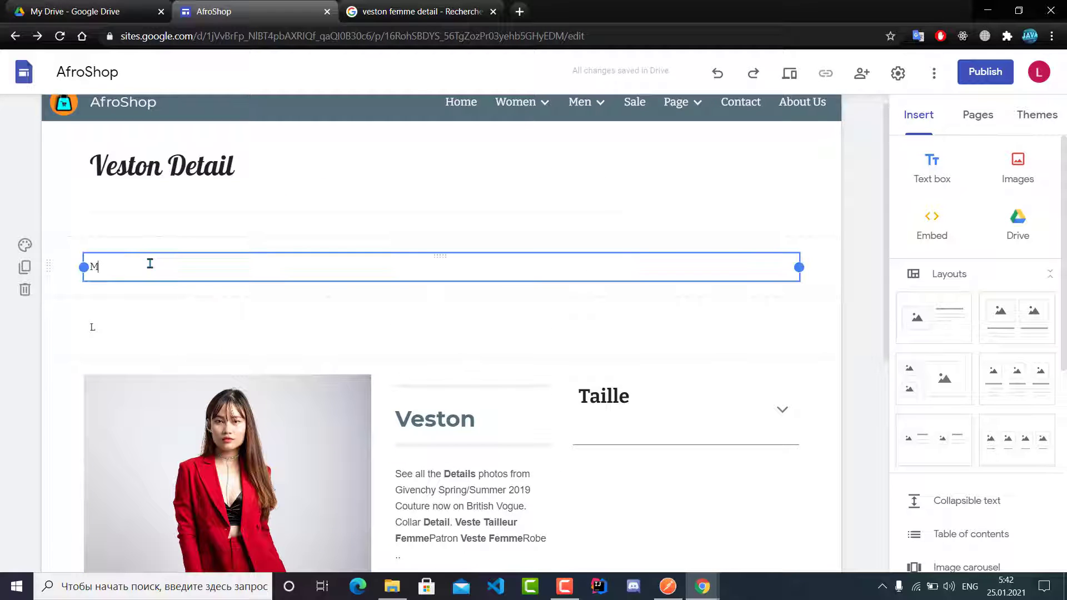
{"action": "left_click", "coordinate": [170, 307]}
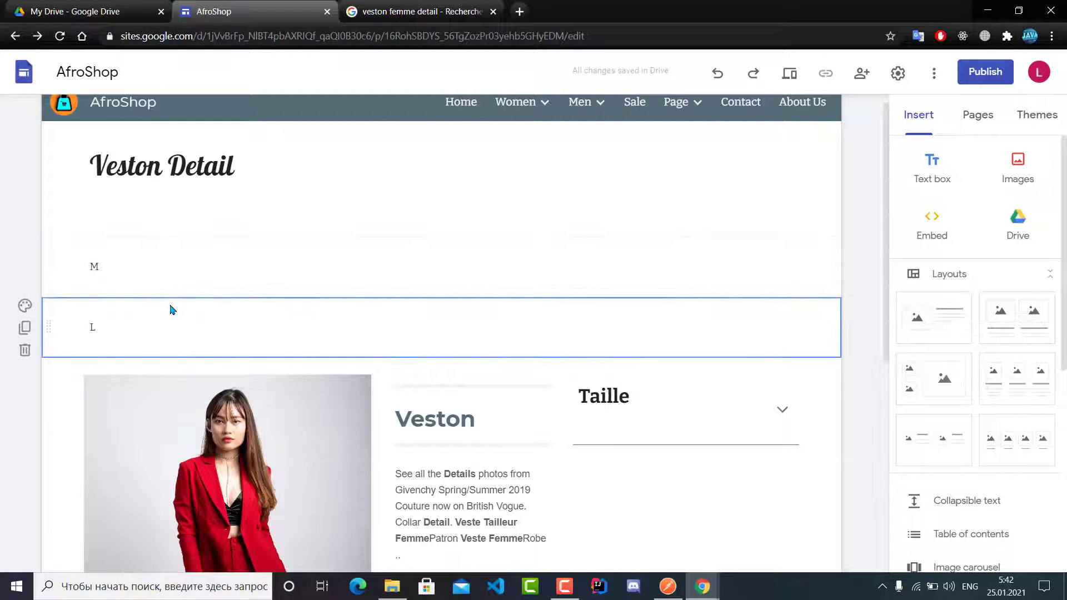
{"action": "left_click", "coordinate": [183, 265]}
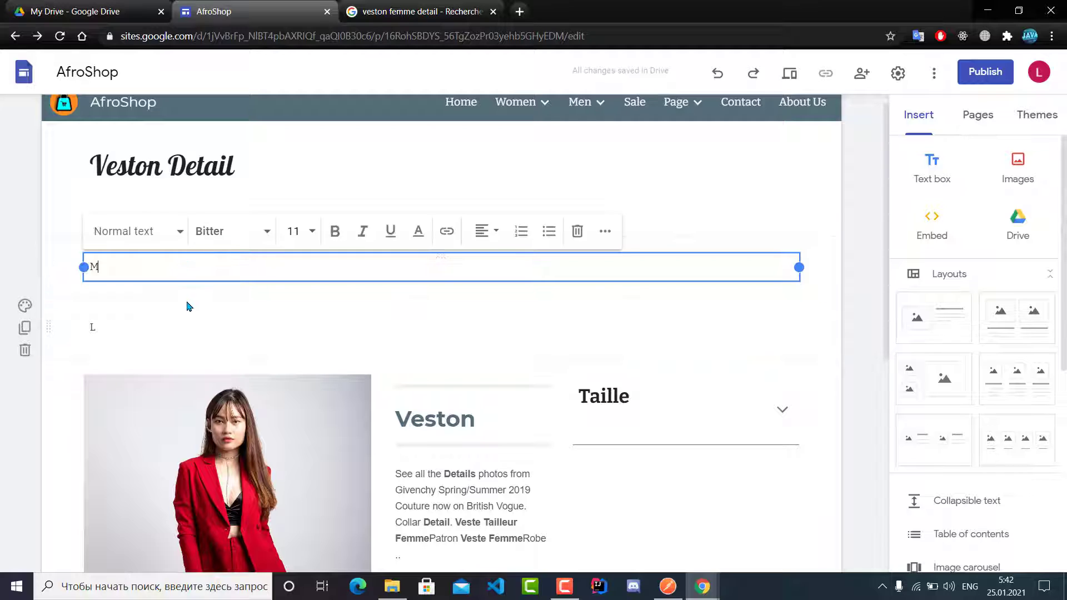
{"action": "left_click", "coordinate": [176, 304]}
{"action": "left_click", "coordinate": [169, 270]}
{"action": "left_click", "coordinate": [205, 321]}
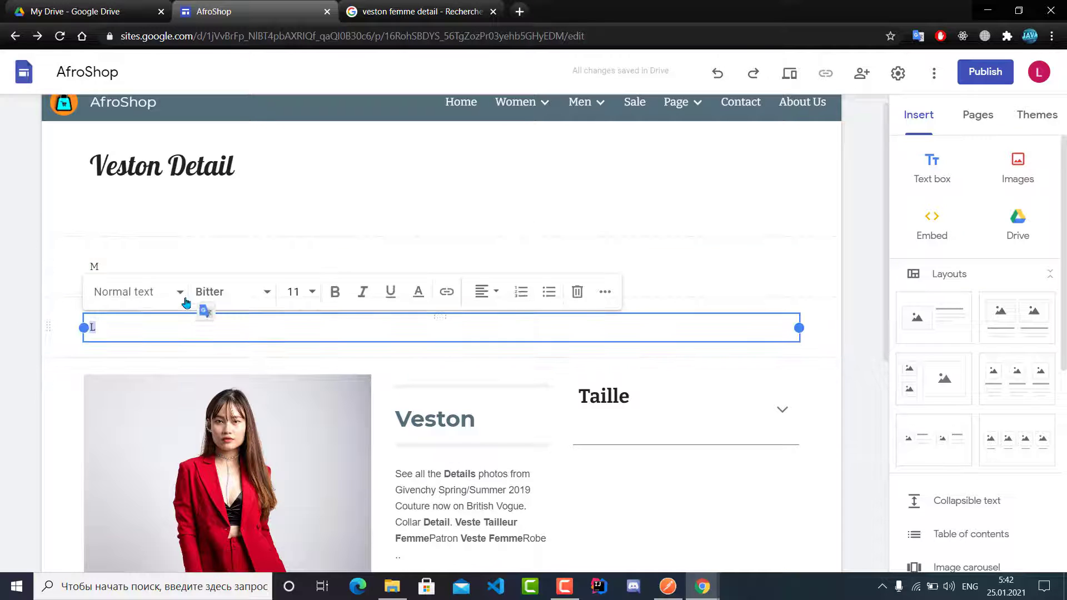
{"action": "left_click", "coordinate": [162, 258]}
{"action": "left_click", "coordinate": [163, 258]}
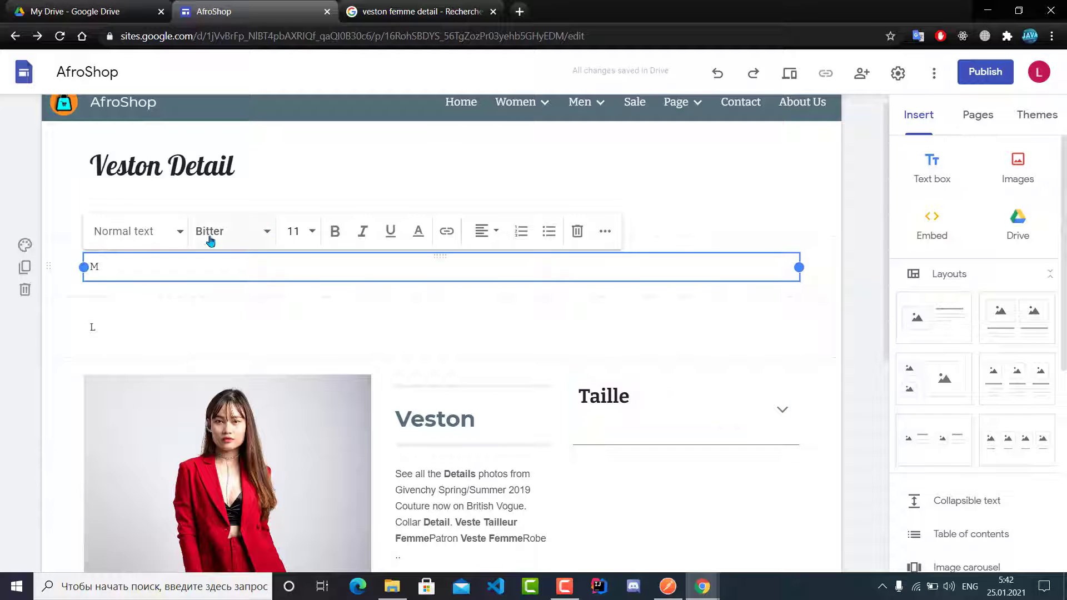
{"action": "left_click_drag", "start_coordinate": [276, 281], "coordinate": [633, 461]}
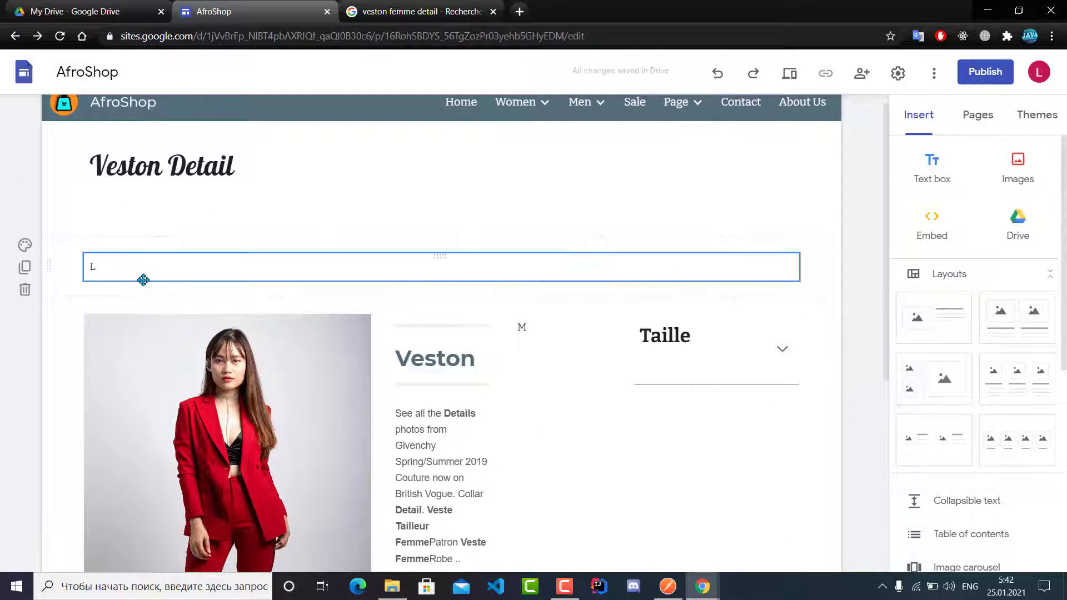
{"action": "left_click_drag", "start_coordinate": [143, 280], "coordinate": [666, 395]}
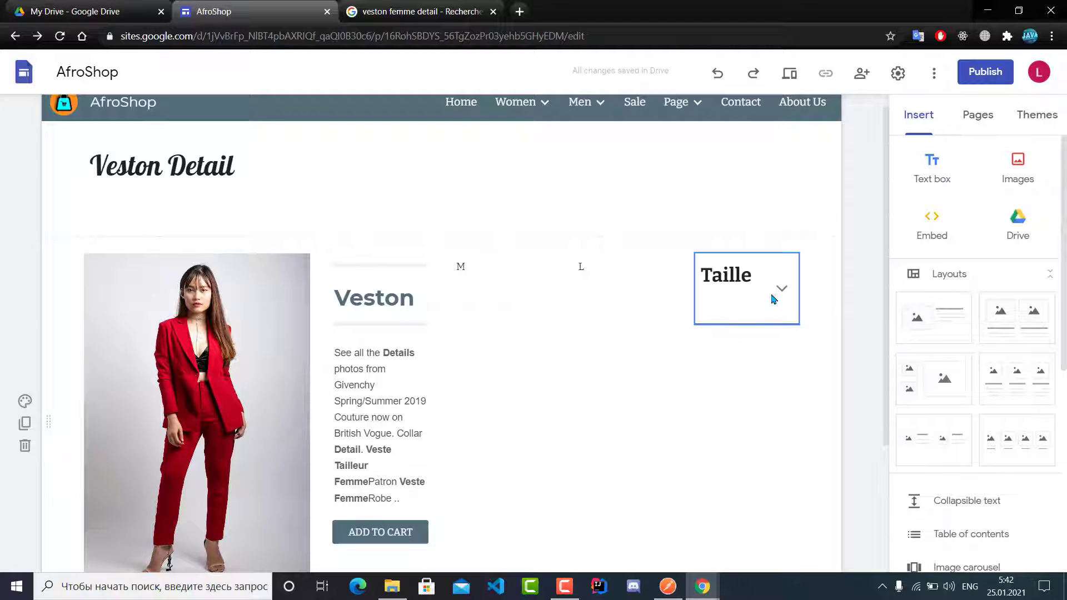
Move the M and L text boxes inside the Taille collapsible group, and expand it to check the size entries.
{"action": "left_click", "coordinate": [465, 266]}
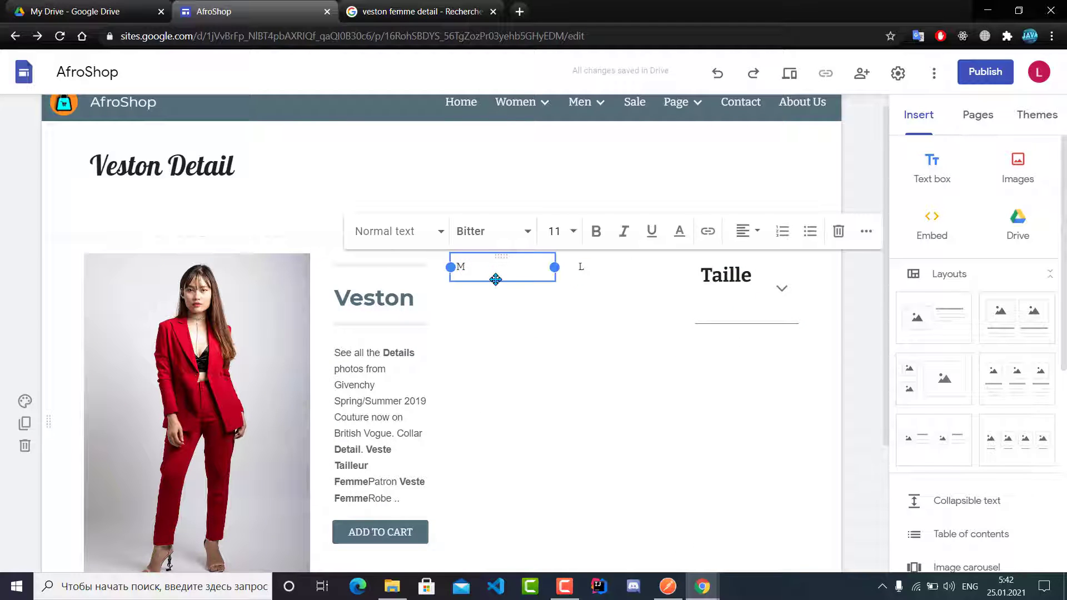
{"action": "left_click_drag", "start_coordinate": [496, 279], "coordinate": [731, 315]}
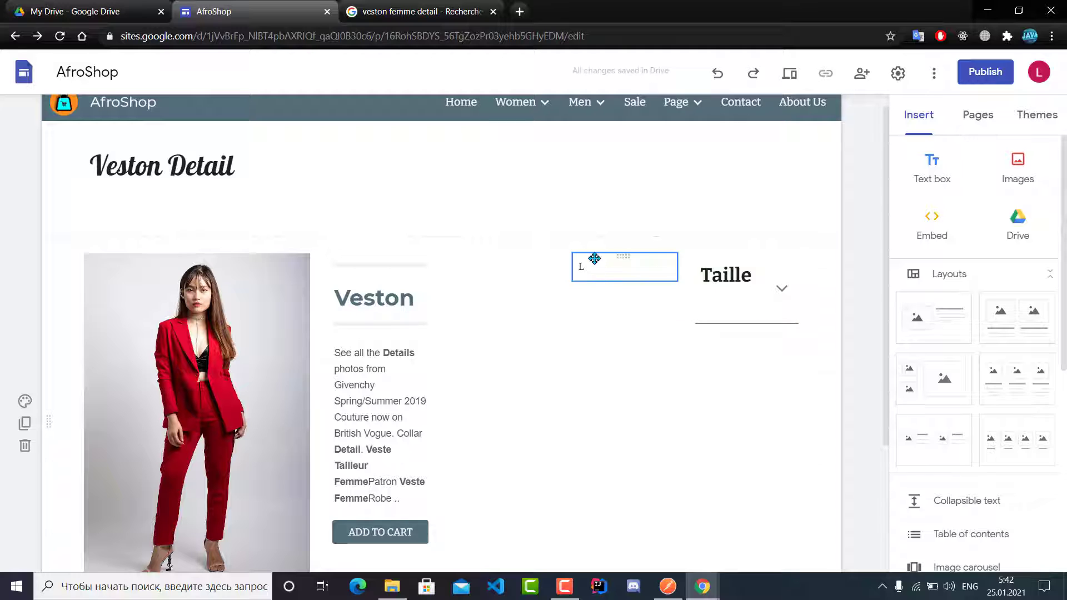
{"action": "left_click_drag", "start_coordinate": [604, 277], "coordinate": [709, 314]}
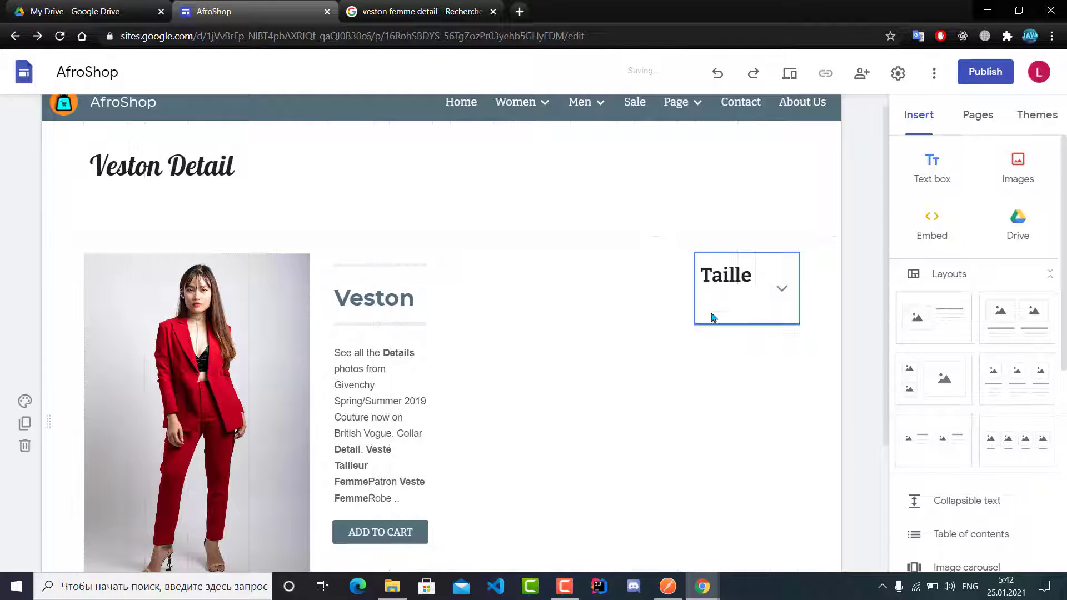
{"action": "left_click", "coordinate": [780, 290]}
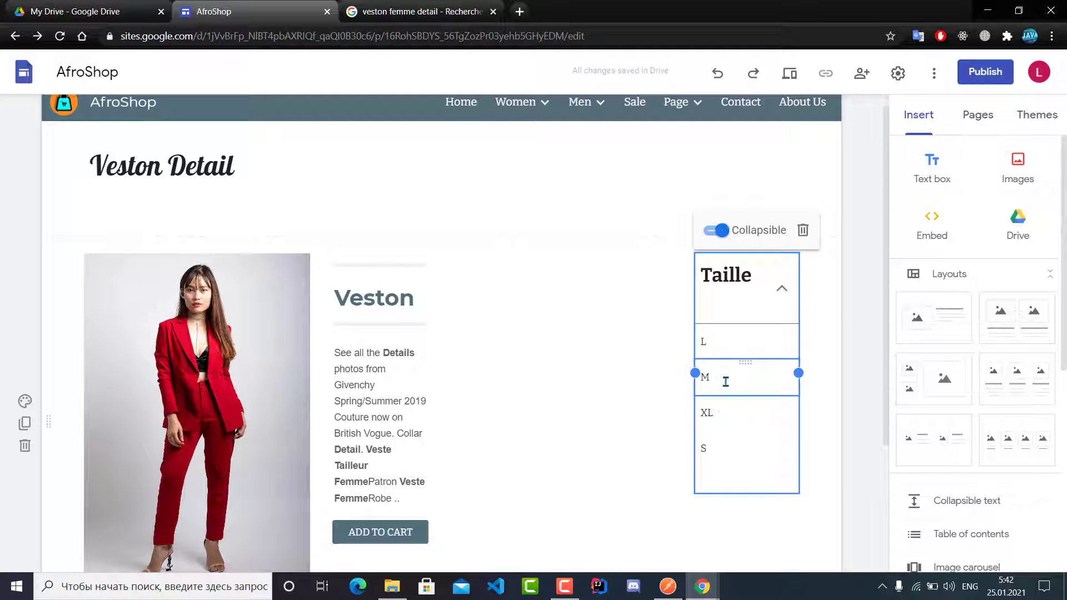
{"action": "left_click", "coordinate": [728, 452]}
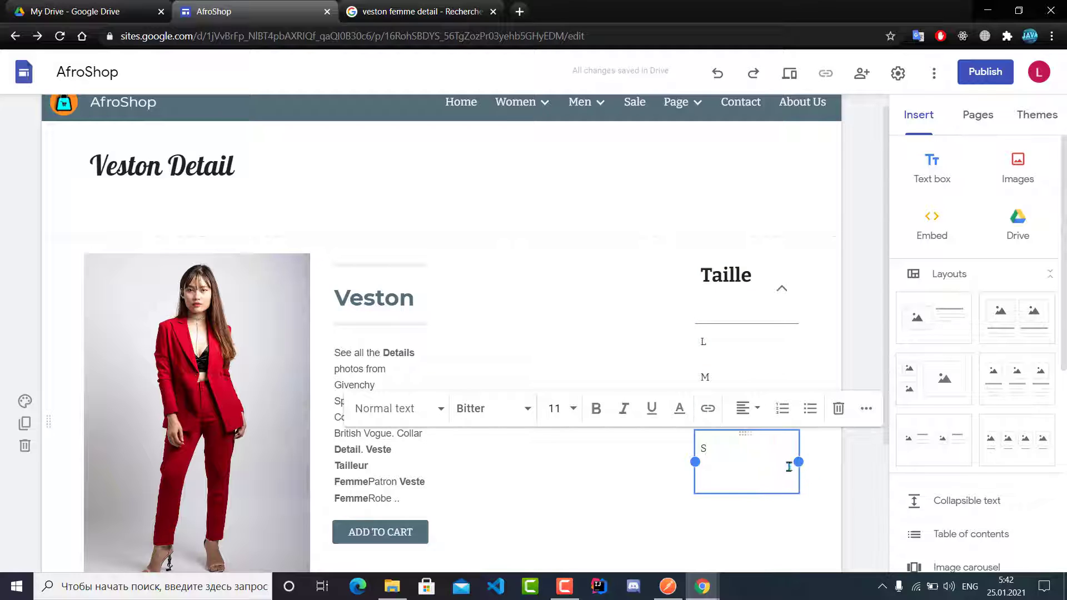
{"action": "left_click", "coordinate": [778, 529]}
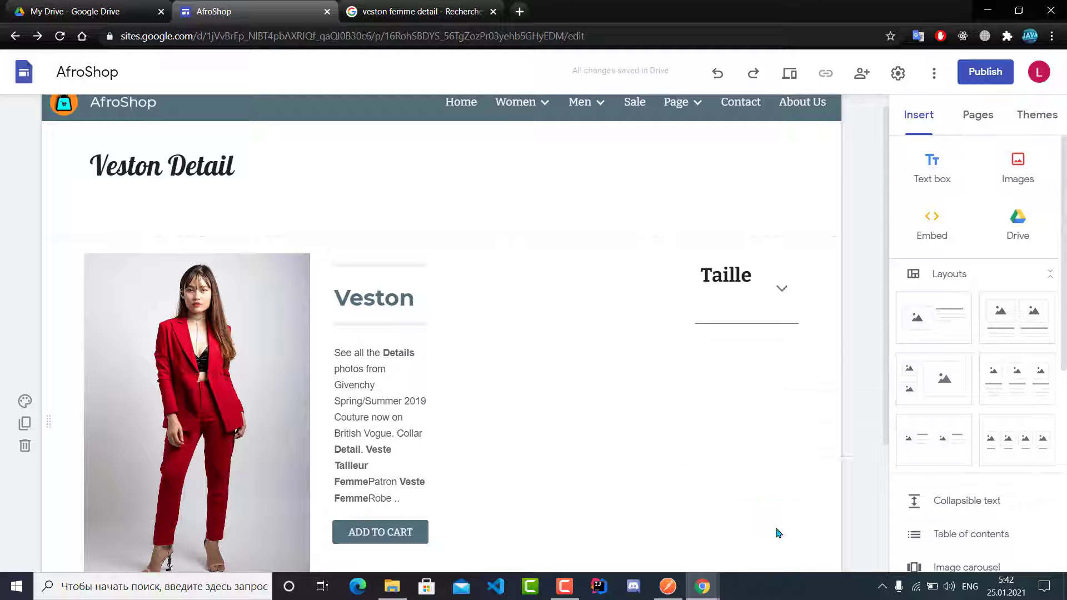
{"action": "left_click", "coordinate": [781, 297]}
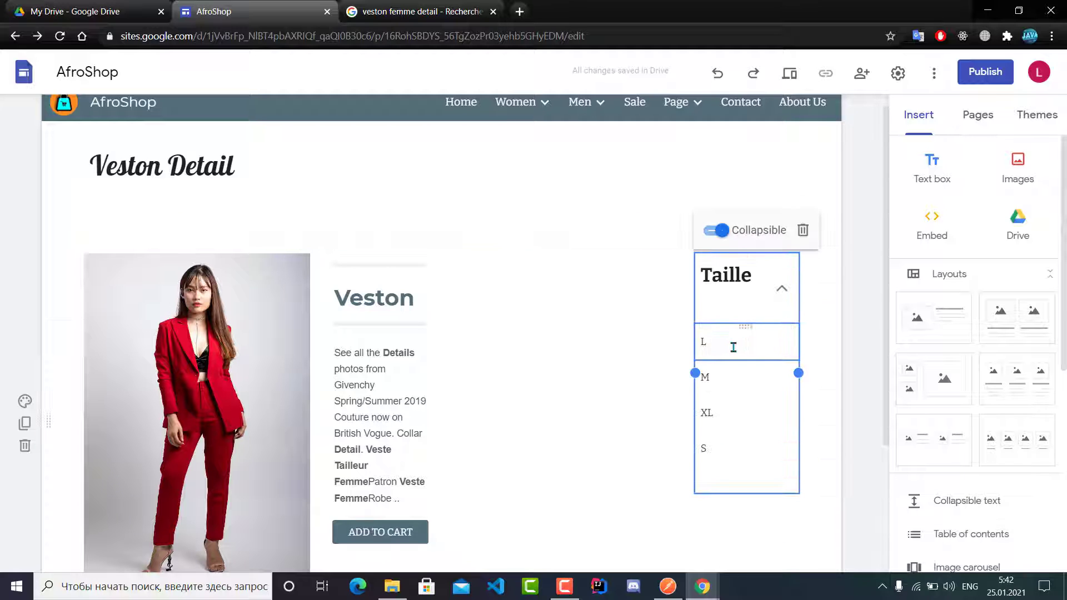
Retype the Taille size entries so they read S, M, L and XL in ascending order.
{"action": "left_click", "coordinate": [719, 343]}
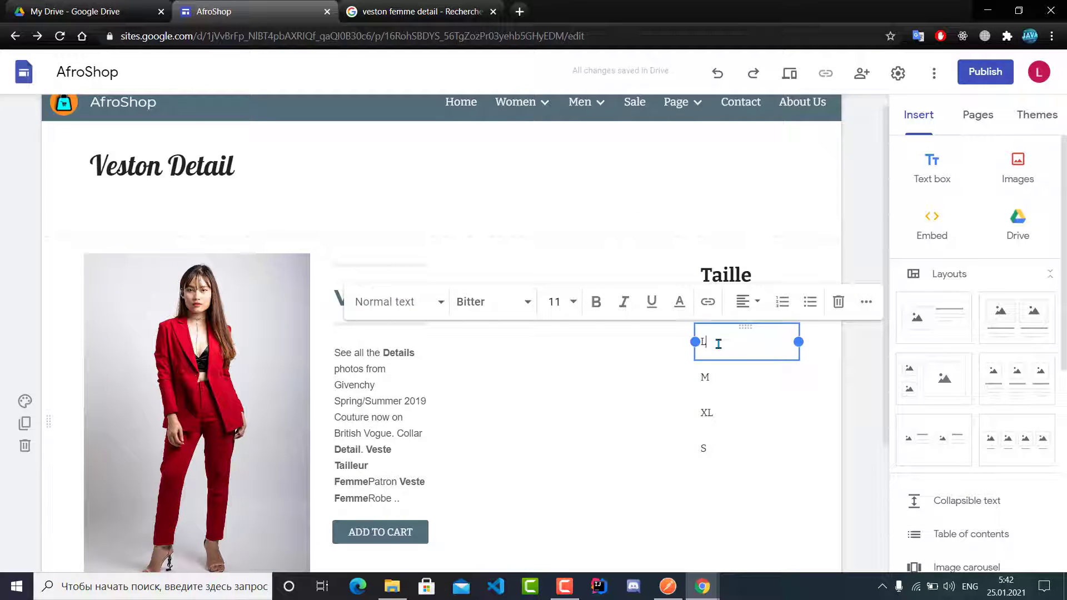
{"action": "key", "text": "BackSpace"}
{"action": "left_click", "coordinate": [728, 377]}
{"action": "left_click", "coordinate": [739, 412]}
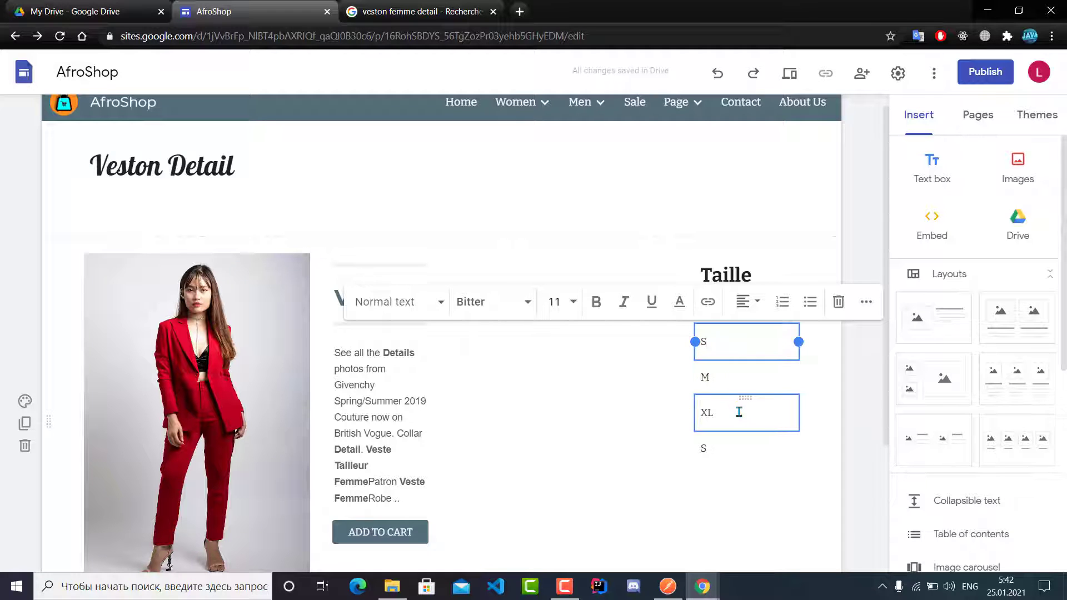
{"action": "key", "text": "BackSpace"}
{"action": "key", "text": "BackSpace"}
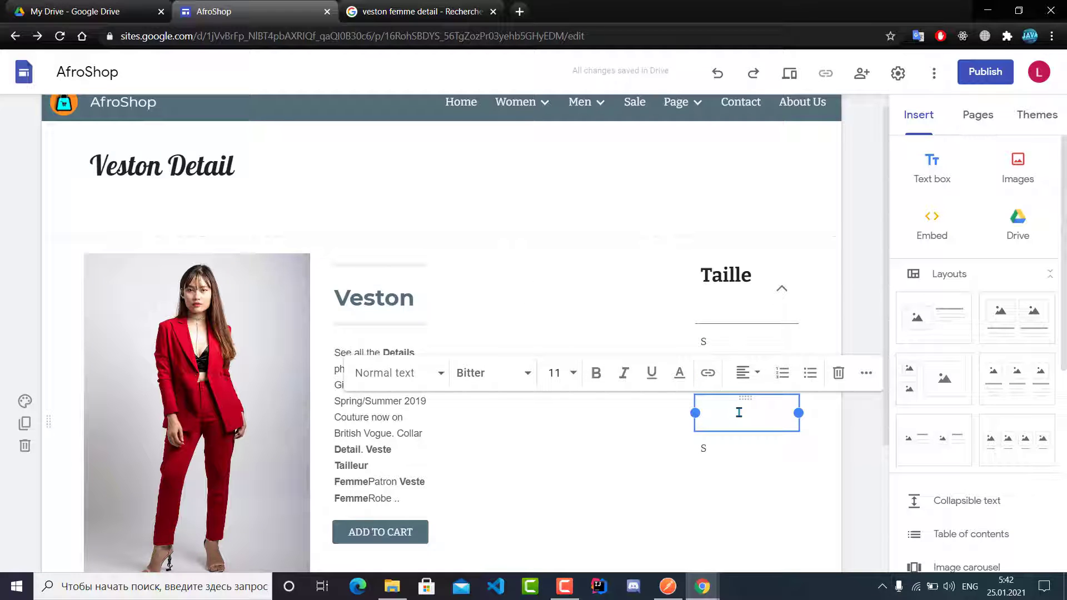
{"action": "type", "text": "L"}
{"action": "left_click", "coordinate": [755, 448]}
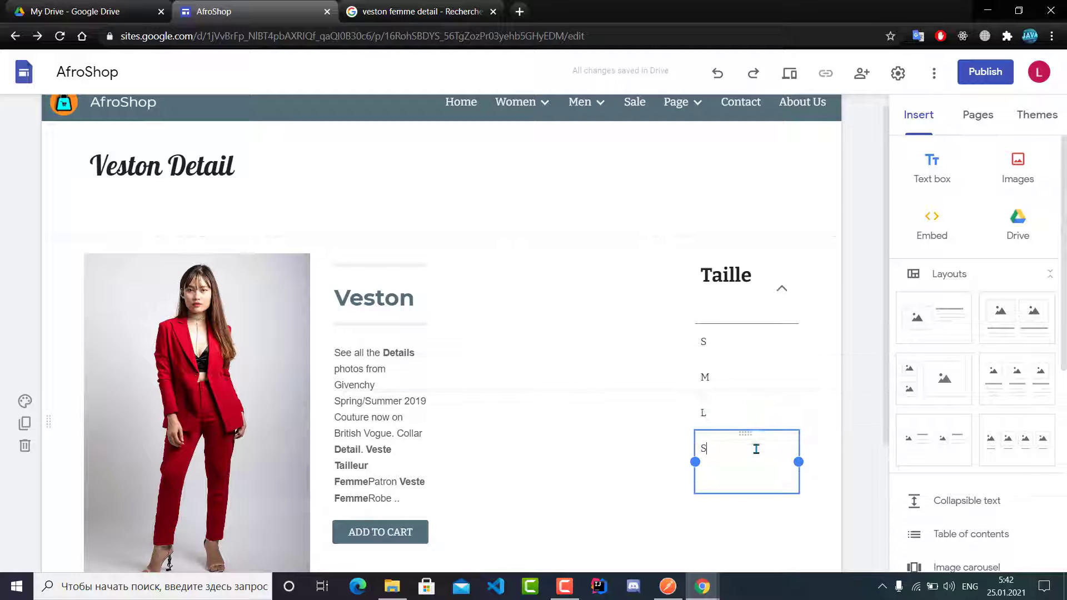
{"action": "key", "text": "BackSpace"}
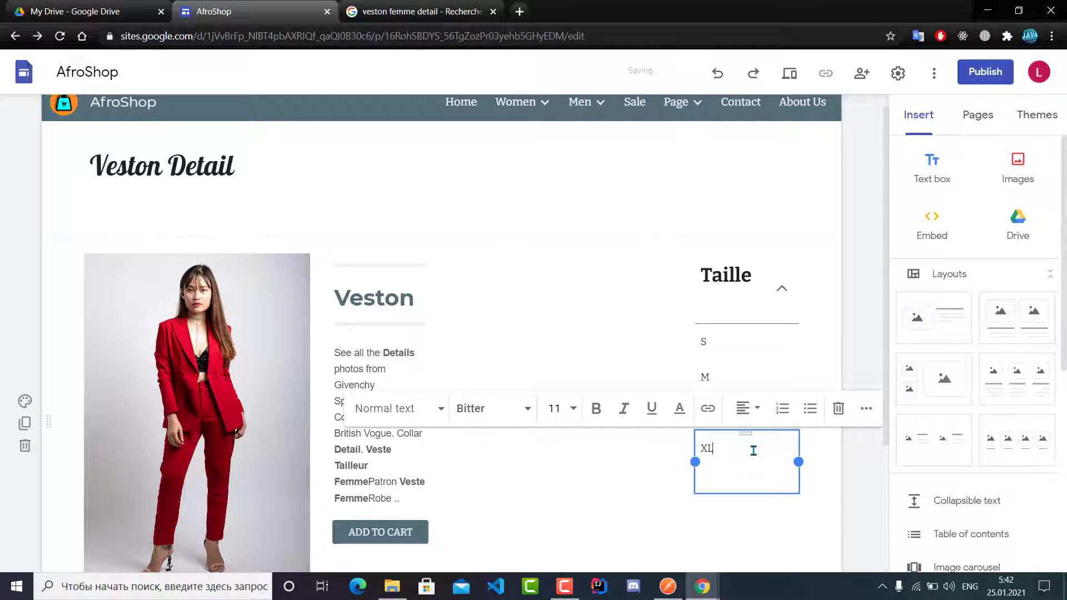
{"action": "left_click", "coordinate": [607, 470]}
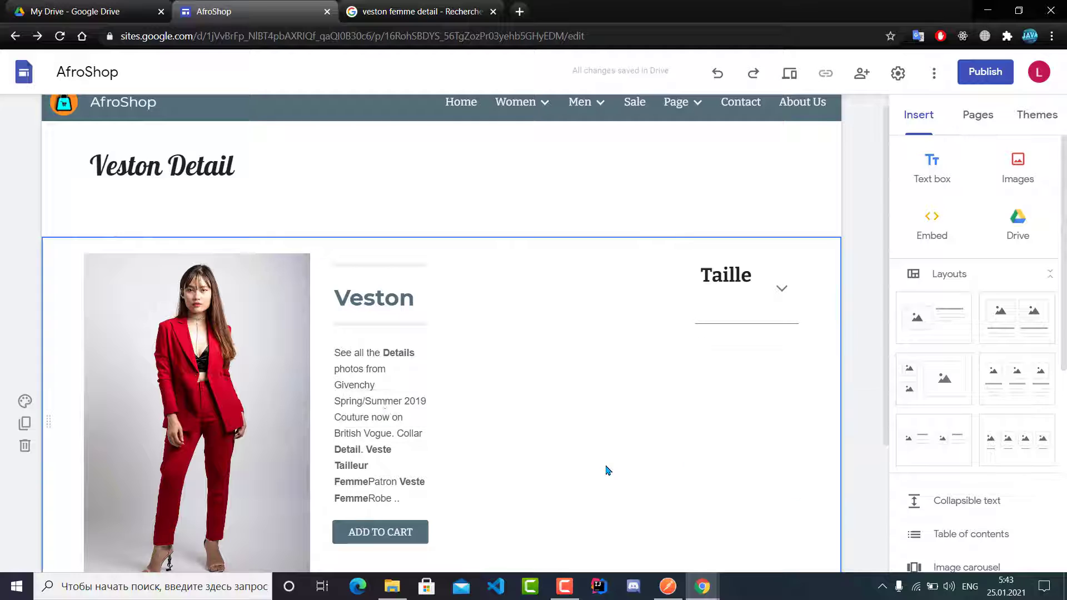
{"action": "scroll", "coordinate": [605, 389], "scroll_direction": "down", "scroll_amount": 3}
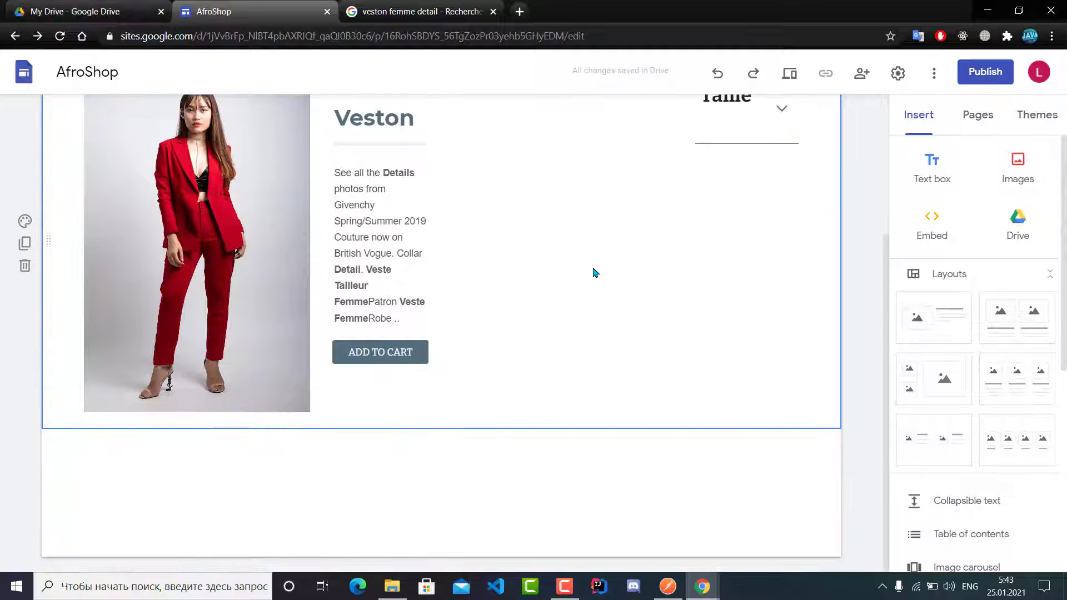
{"action": "scroll", "coordinate": [589, 278], "scroll_direction": "up", "scroll_amount": 3}
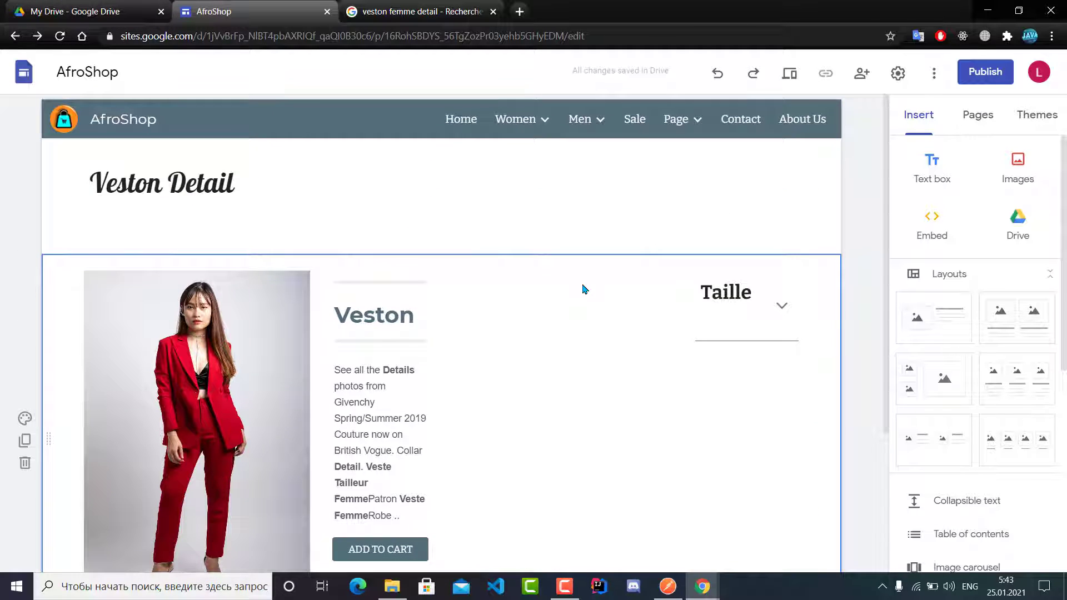
{"action": "scroll", "coordinate": [585, 280], "scroll_direction": "down", "scroll_amount": 3}
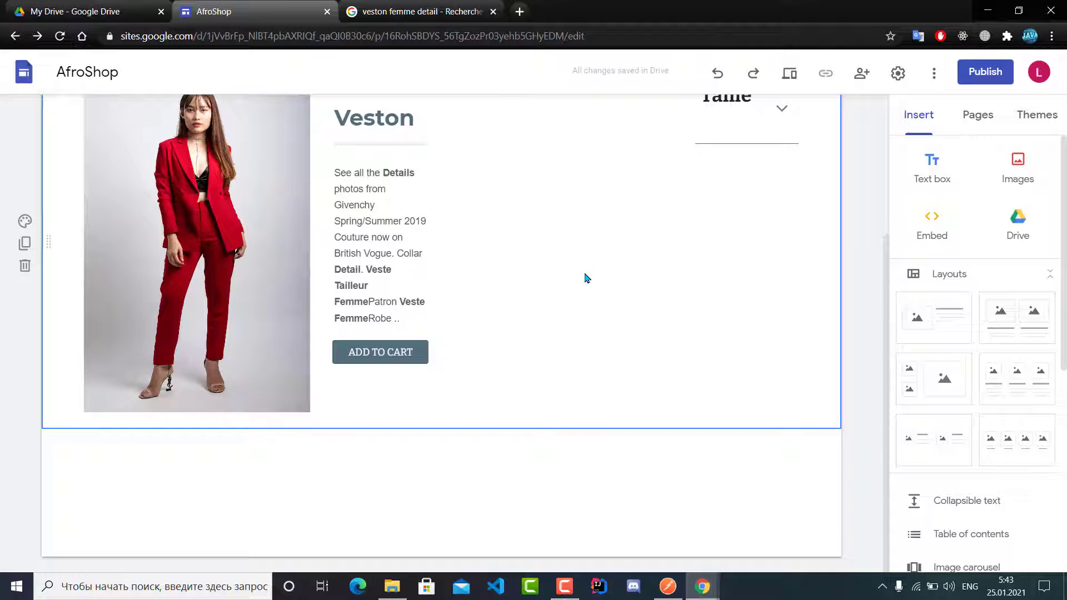
{"action": "scroll", "coordinate": [530, 175], "scroll_direction": "up", "scroll_amount": 3}
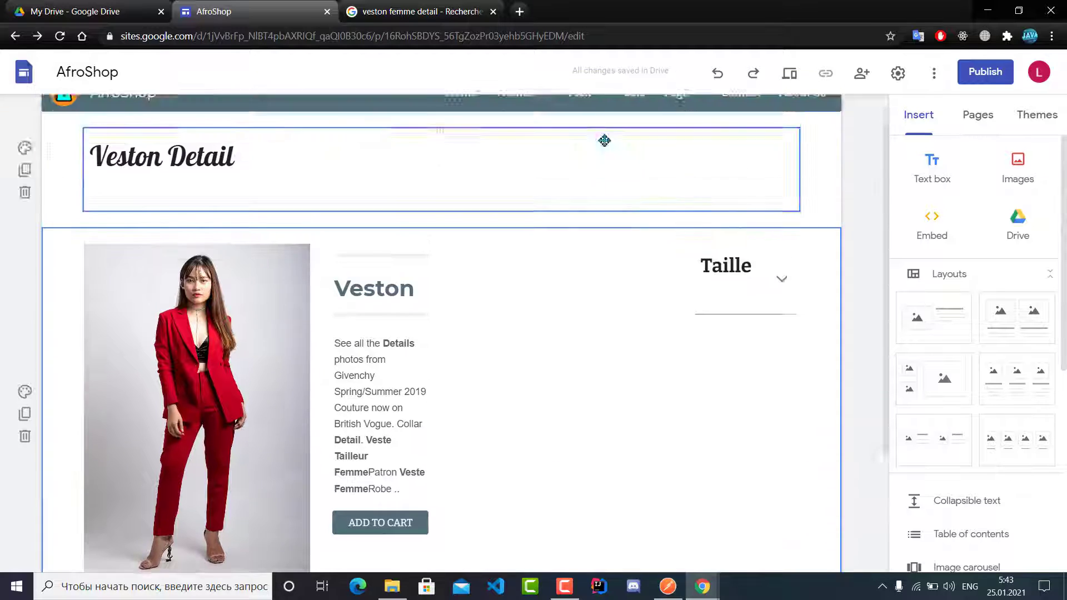
{"action": "mouse_move", "coordinate": [580, 119]}
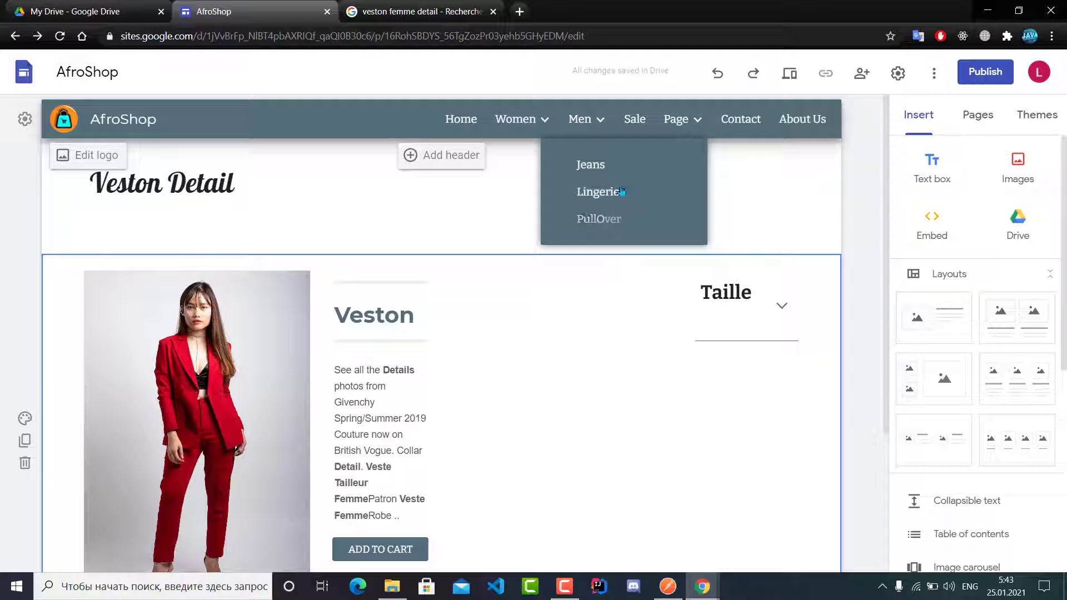
{"action": "mouse_move", "coordinate": [669, 119]}
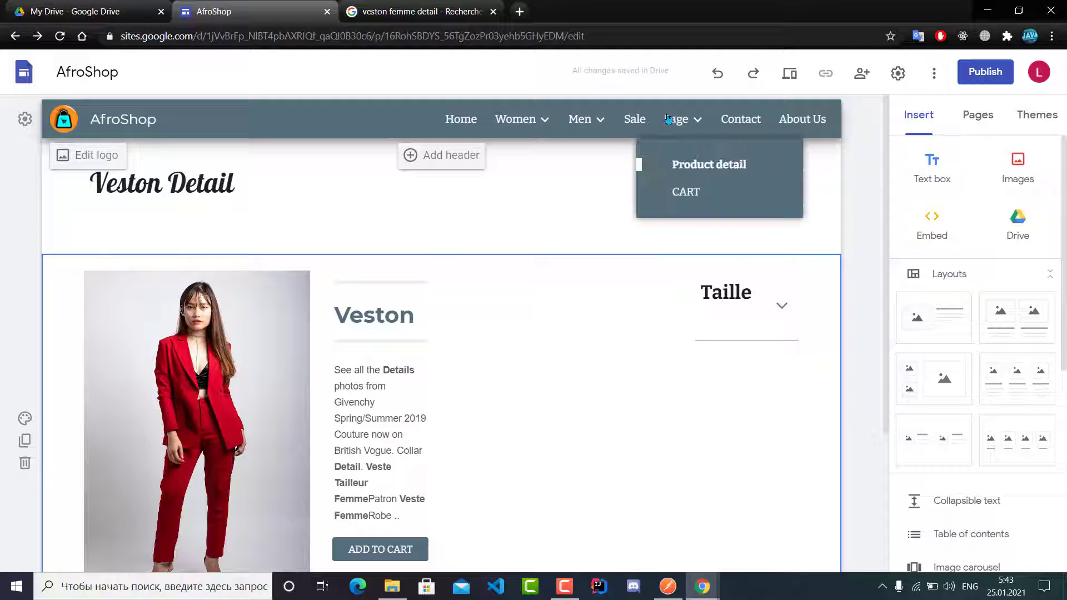
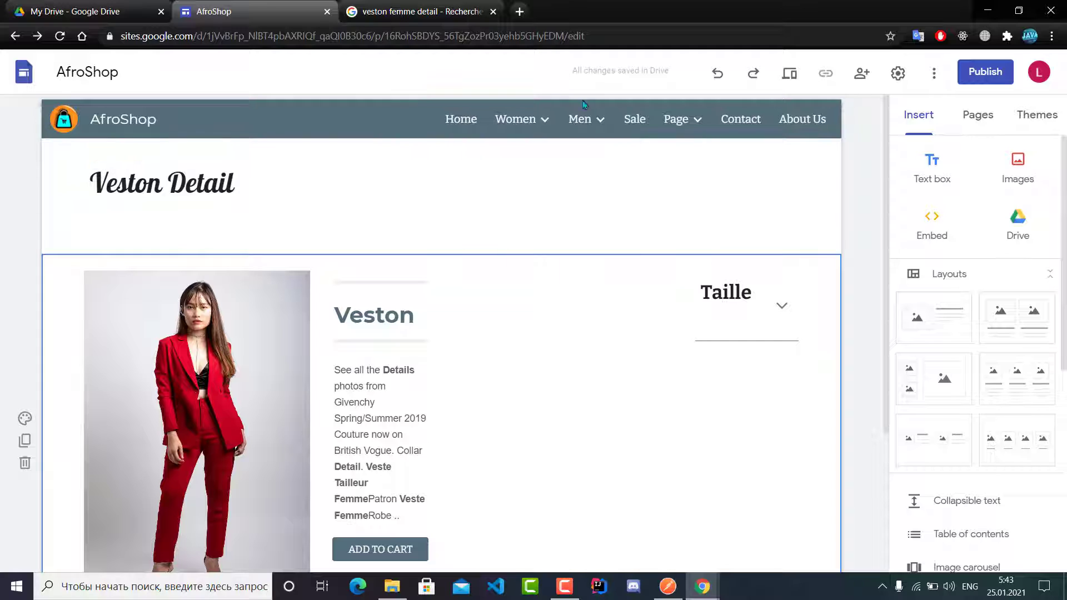
Open the Men page and change its header type to Banner.
{"action": "left_click", "coordinate": [576, 121]}
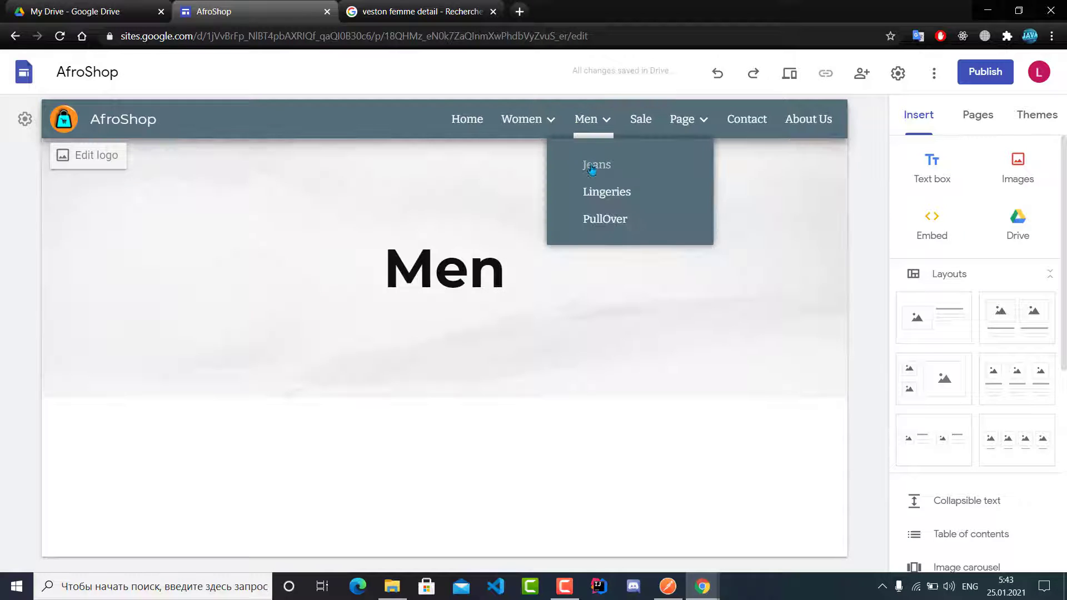
{"action": "left_click", "coordinate": [566, 371]}
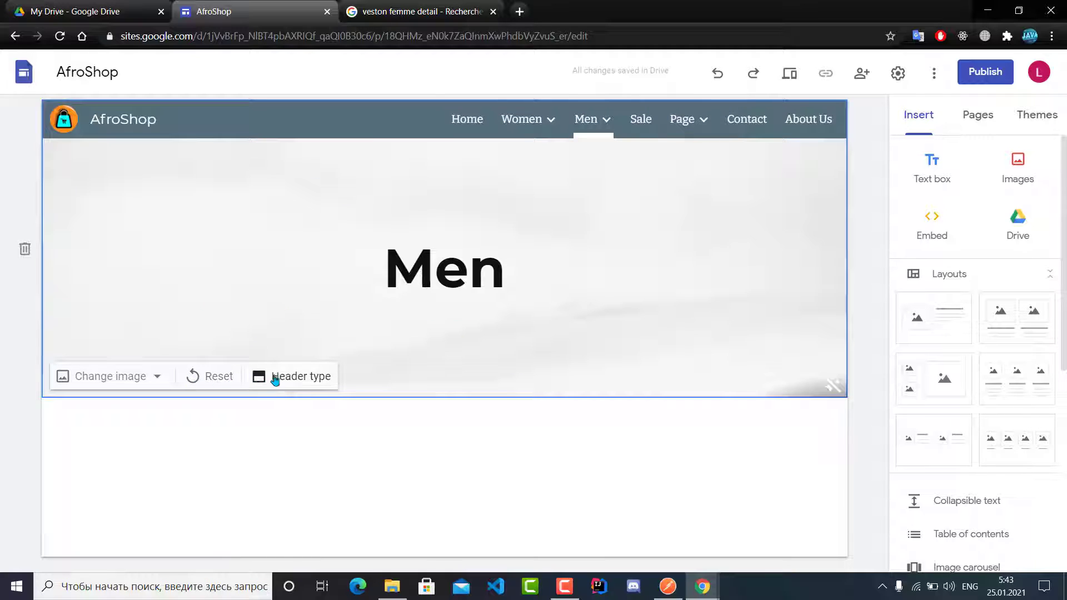
{"action": "left_click", "coordinate": [306, 379]}
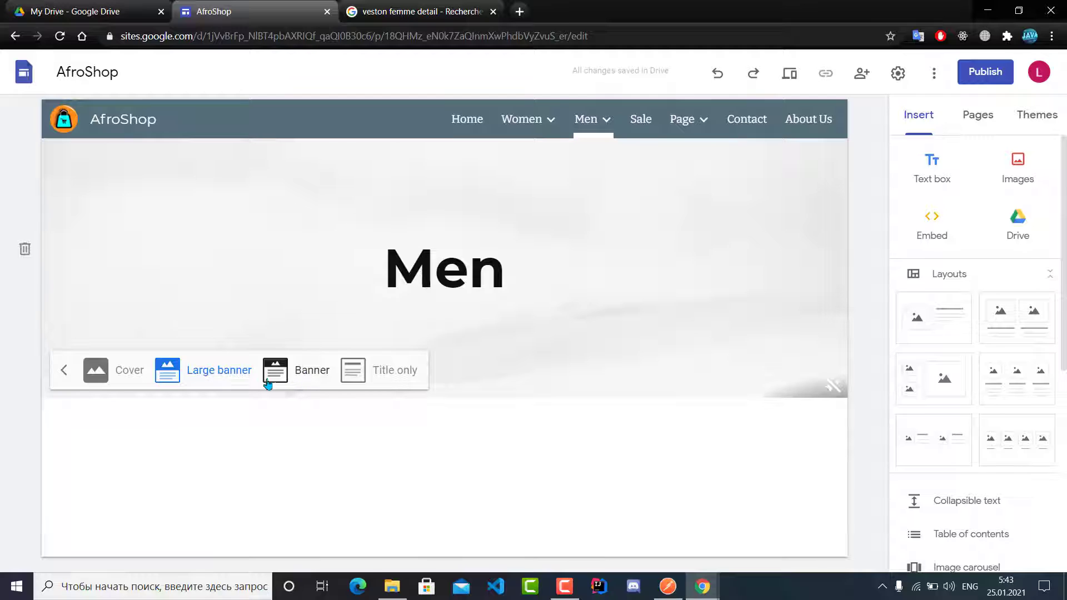
{"action": "left_click", "coordinate": [306, 371]}
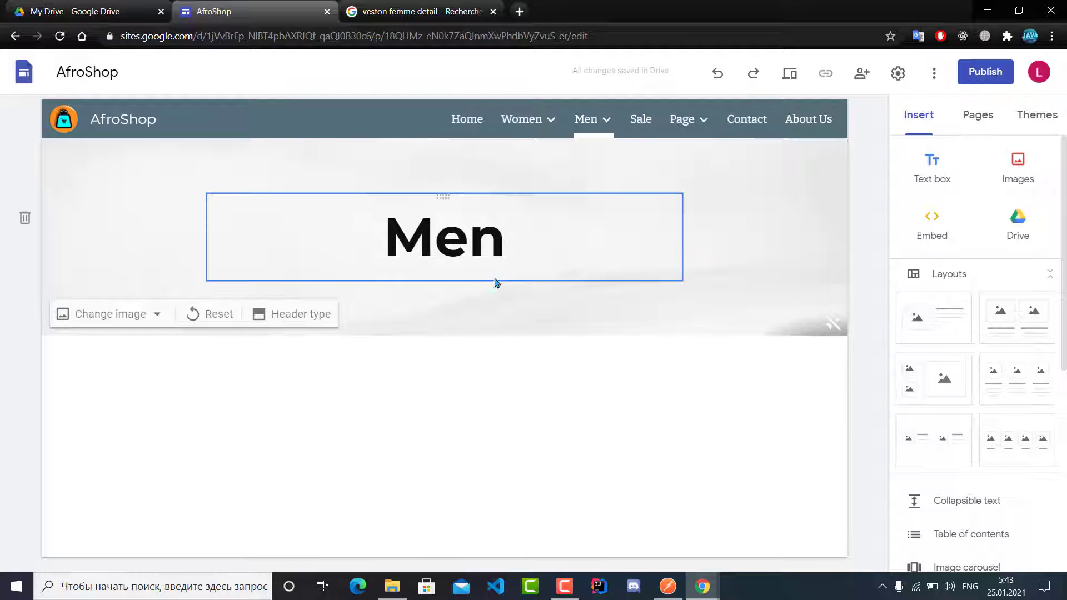
{"action": "left_click", "coordinate": [496, 259]}
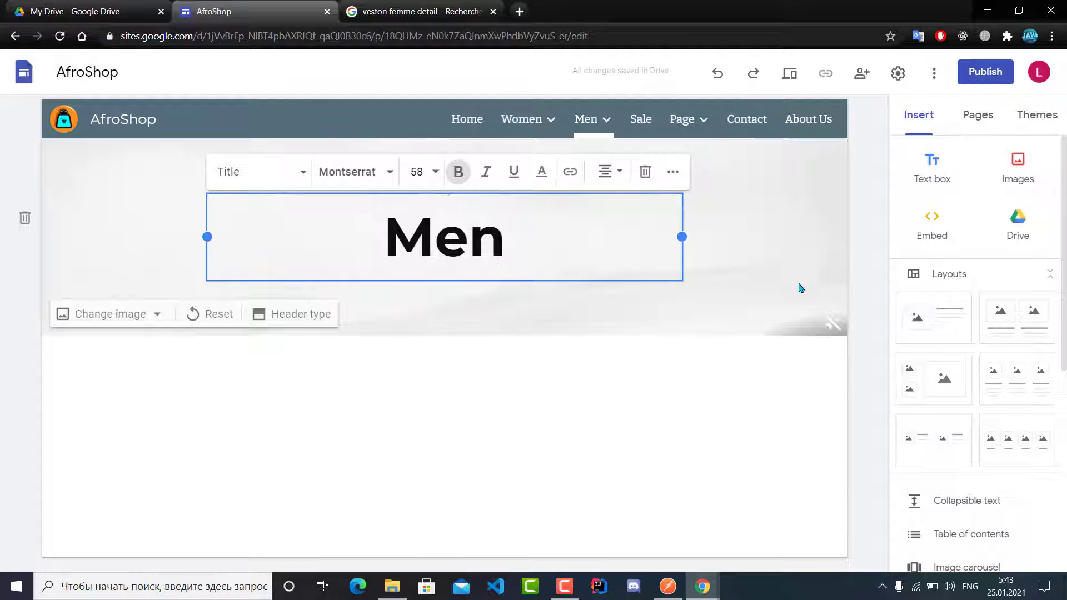
Replace the Men header background with the hazy pink sunset picture from the image gallery.
{"action": "left_click", "coordinate": [153, 315]}
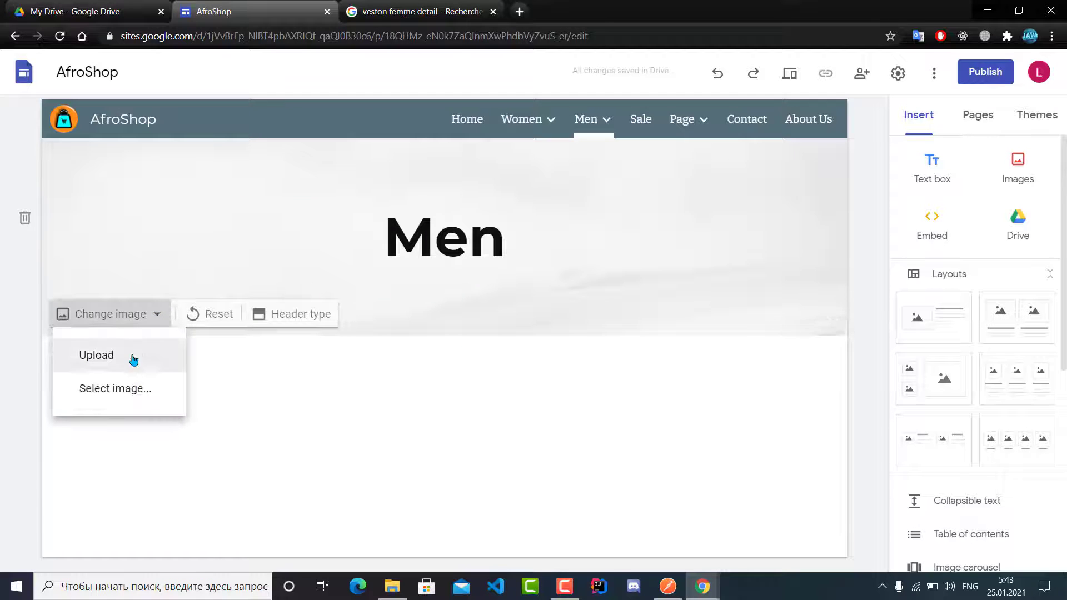
{"action": "left_click", "coordinate": [136, 389]}
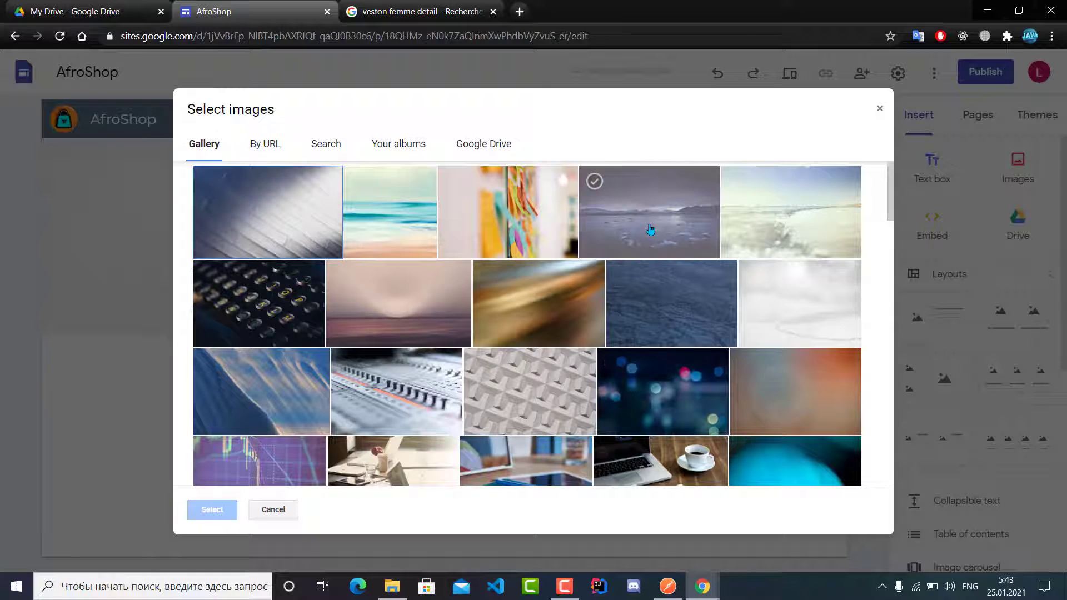
{"action": "left_click", "coordinate": [411, 308]}
{"action": "left_click", "coordinate": [207, 512]}
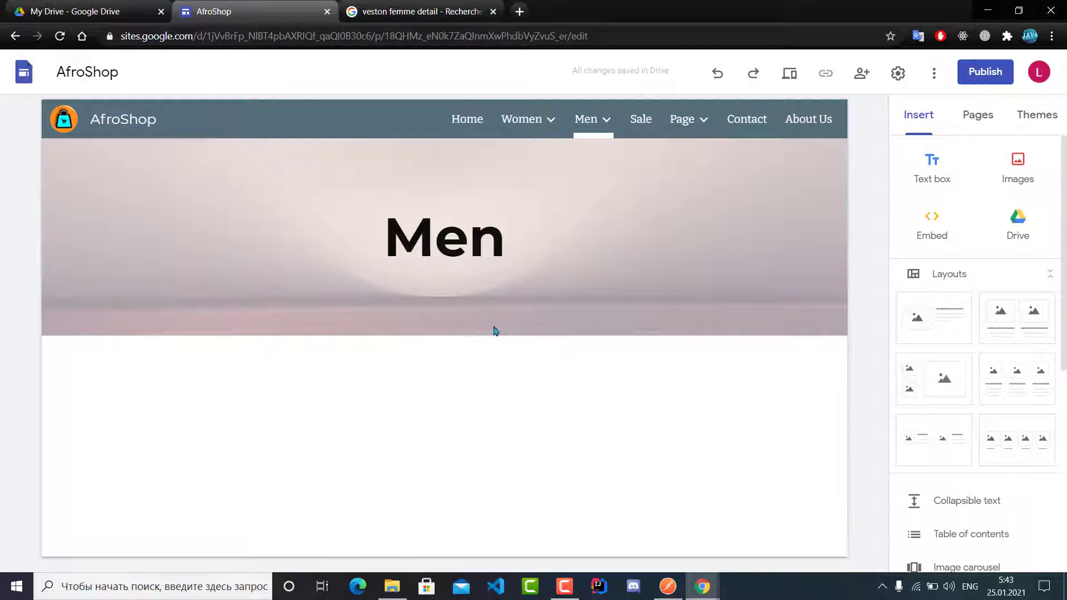
On the Home page, duplicate the four-product row with BUY buttons and copy the row.
{"action": "left_click", "coordinate": [466, 121]}
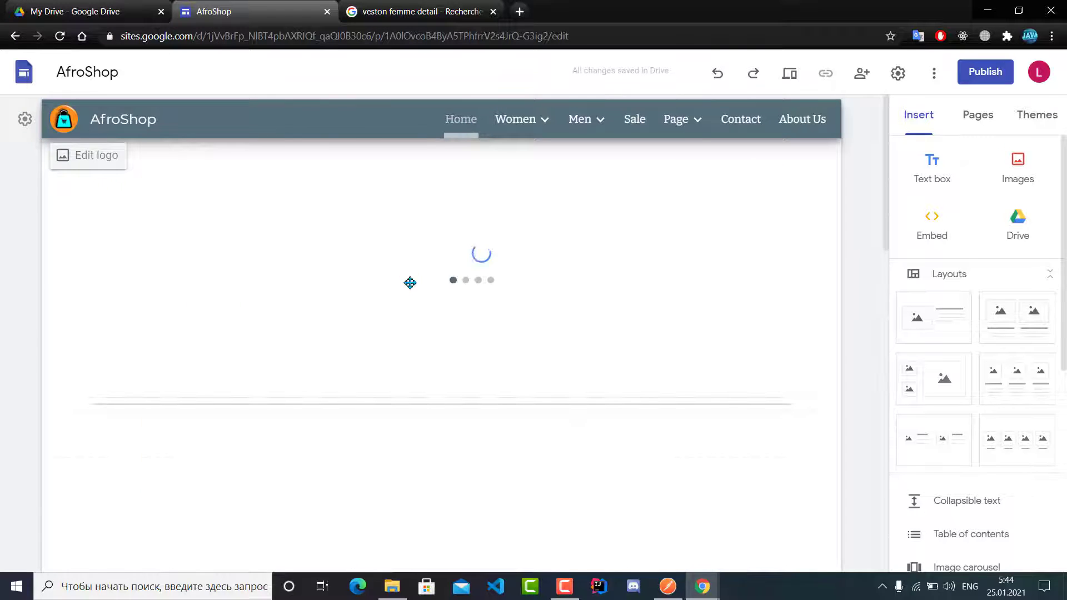
{"action": "scroll", "coordinate": [418, 292], "scroll_direction": "down", "scroll_amount": 6}
{"action": "scroll", "coordinate": [419, 292], "scroll_direction": "down", "scroll_amount": 4}
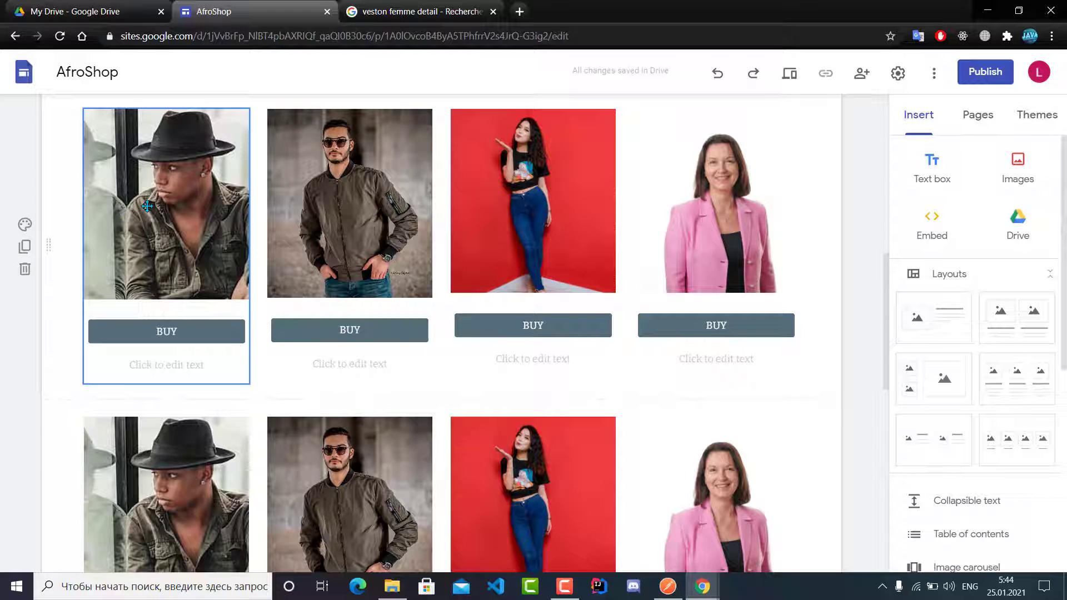
{"action": "left_click", "coordinate": [23, 247]}
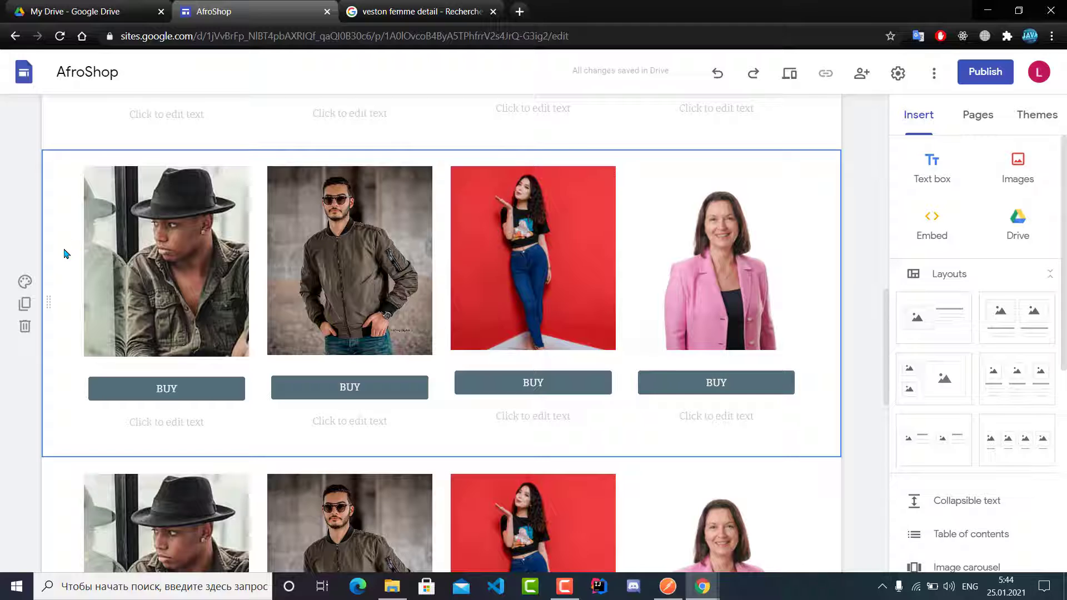
{"action": "scroll", "coordinate": [62, 339], "scroll_direction": "down", "scroll_amount": 3}
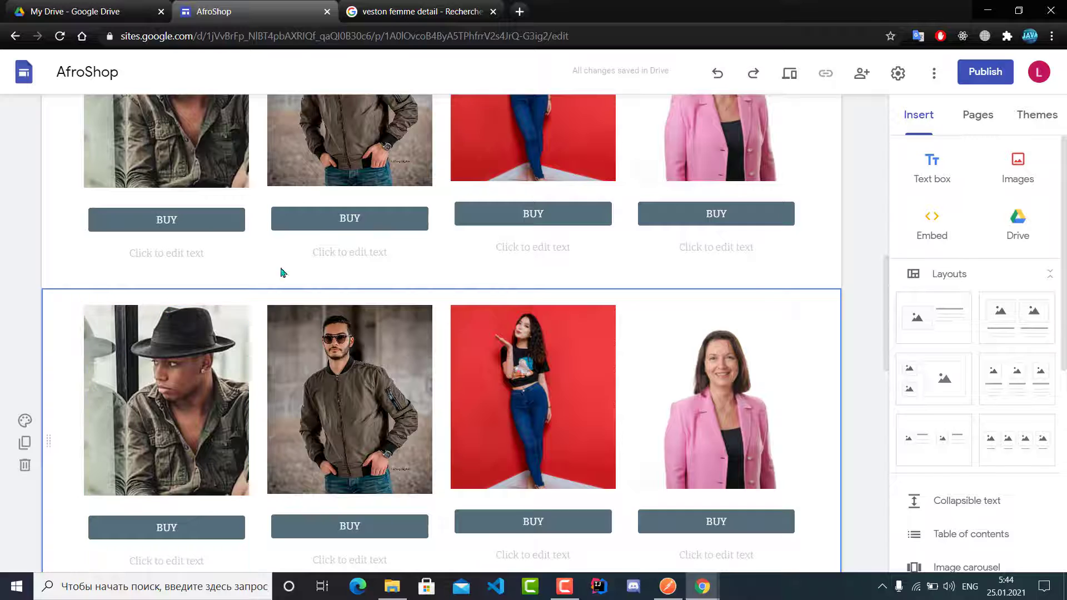
Paste the copied four-product row twice below the header of the Men page.
{"action": "scroll", "coordinate": [281, 274], "scroll_direction": "up", "scroll_amount": 10}
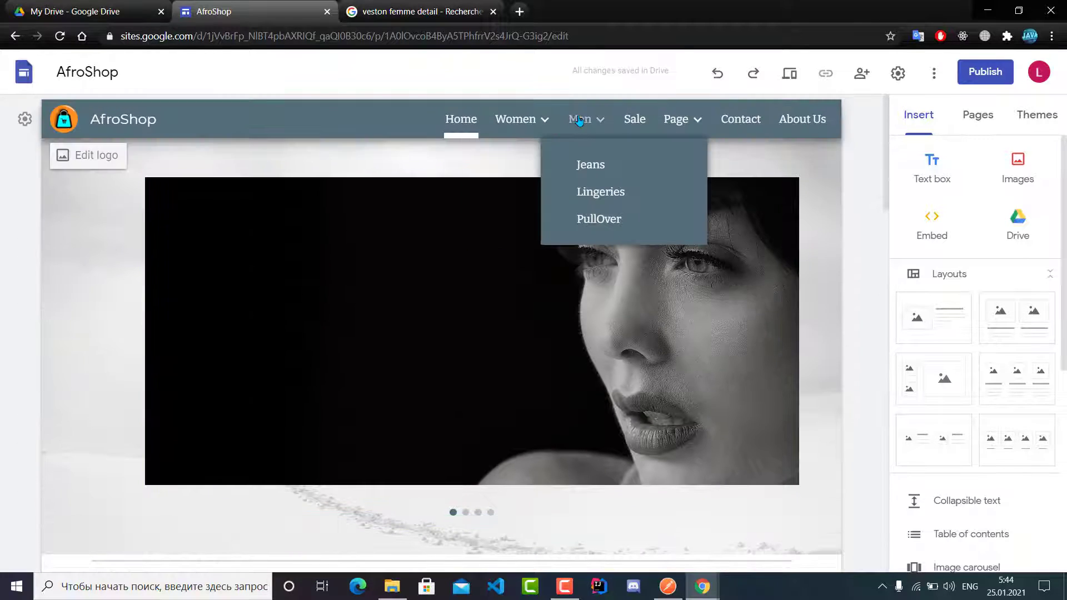
{"action": "left_click", "coordinate": [586, 122]}
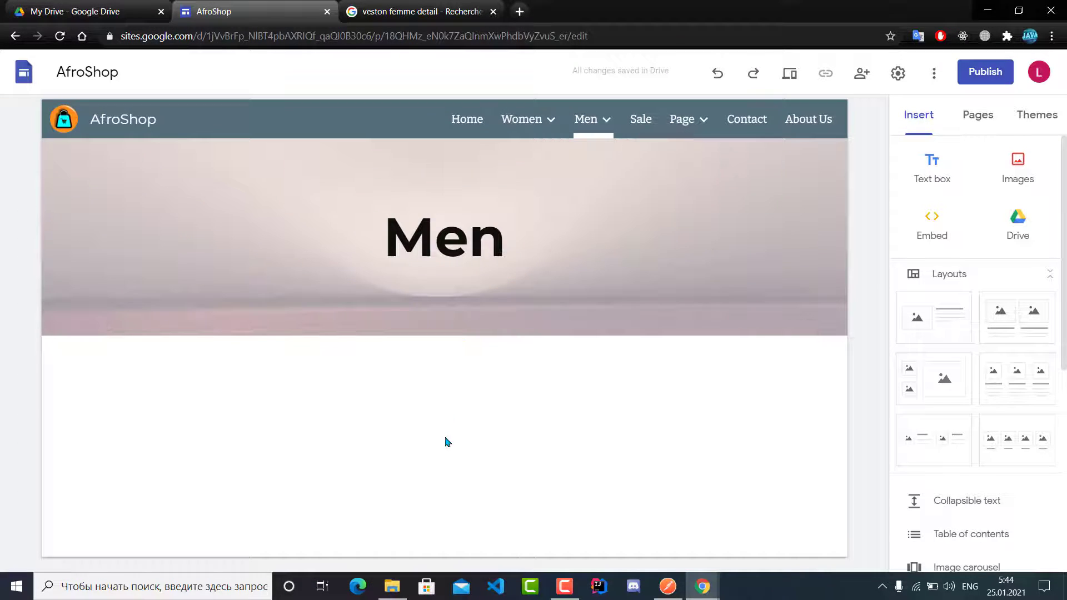
{"action": "scroll", "coordinate": [448, 441], "scroll_direction": "down", "scroll_amount": 3}
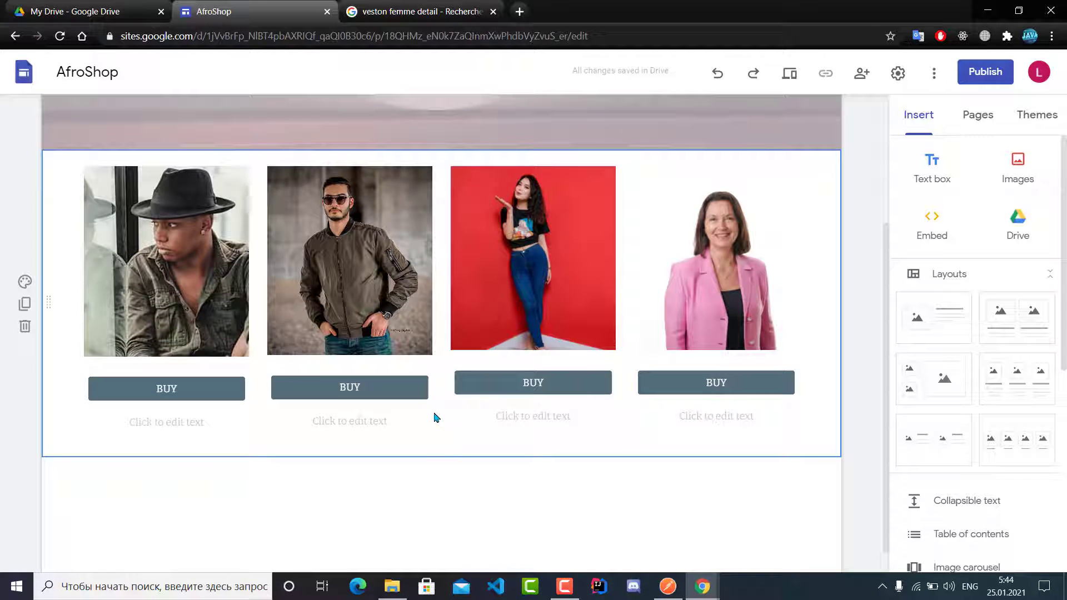
{"action": "key", "text": "ctrl+v"}
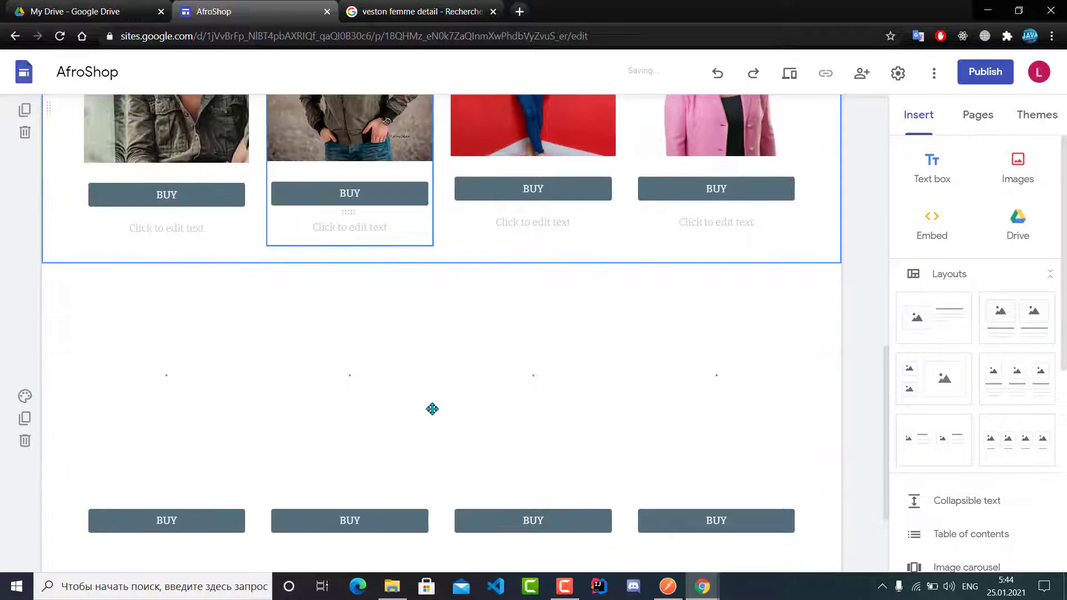
{"action": "scroll", "coordinate": [432, 409], "scroll_direction": "up", "scroll_amount": 15}
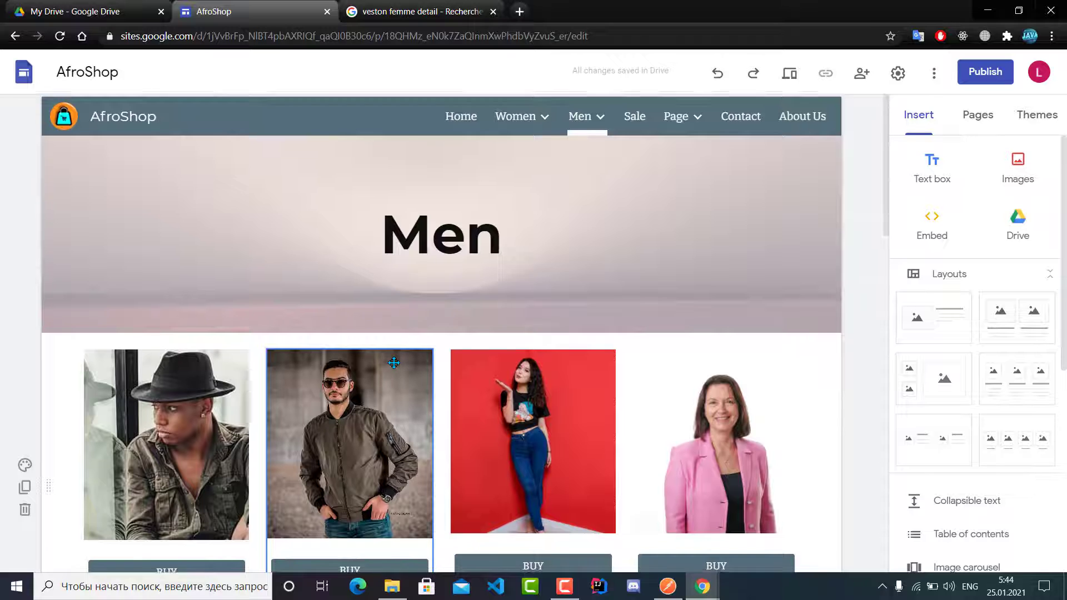
{"action": "scroll", "coordinate": [398, 365], "scroll_direction": "down", "scroll_amount": 8}
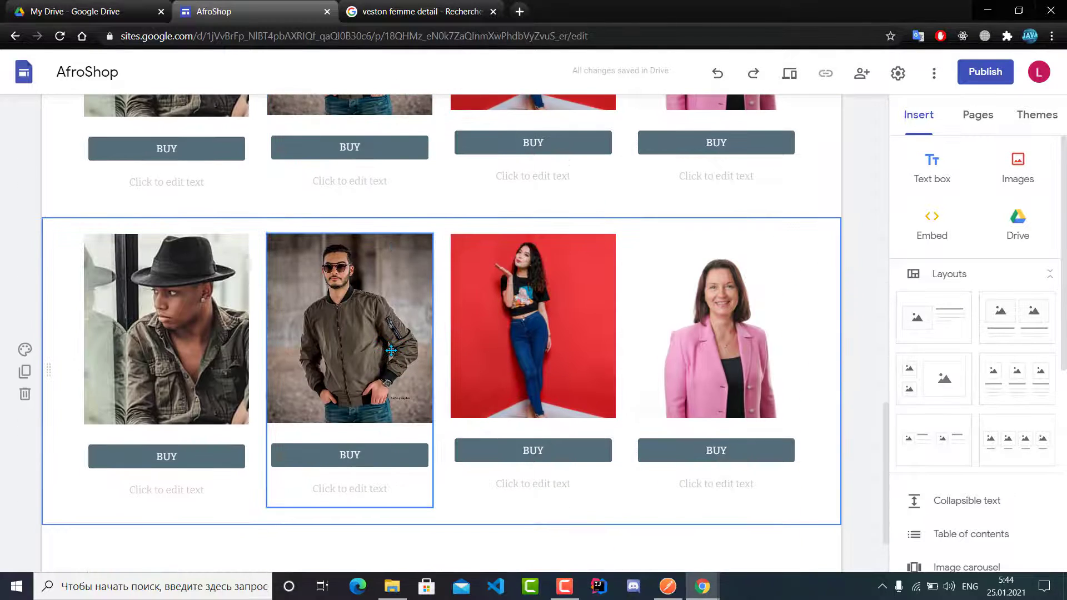
Open the Lingeries page under Women and change its header type to Banner.
{"action": "scroll", "coordinate": [561, 100], "scroll_direction": "up", "scroll_amount": 7}
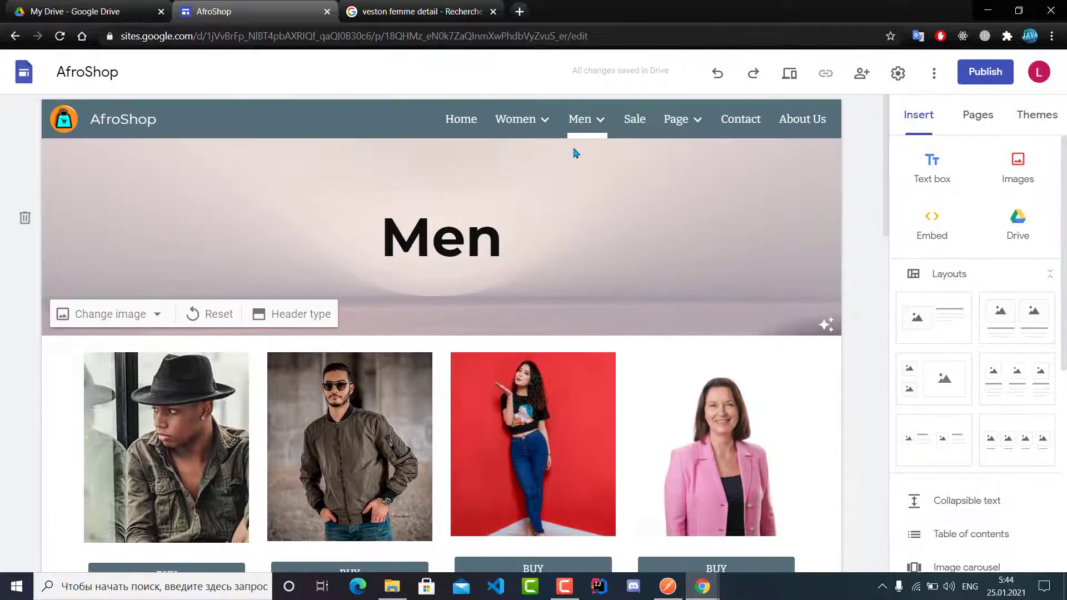
{"action": "mouse_move", "coordinate": [581, 119]}
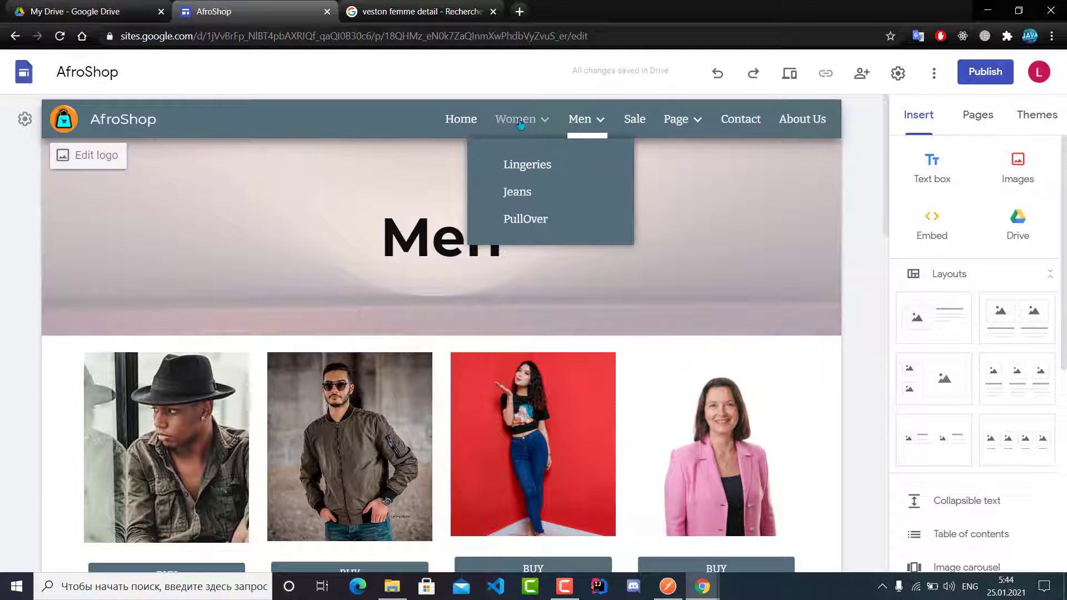
{"action": "left_click", "coordinate": [533, 171]}
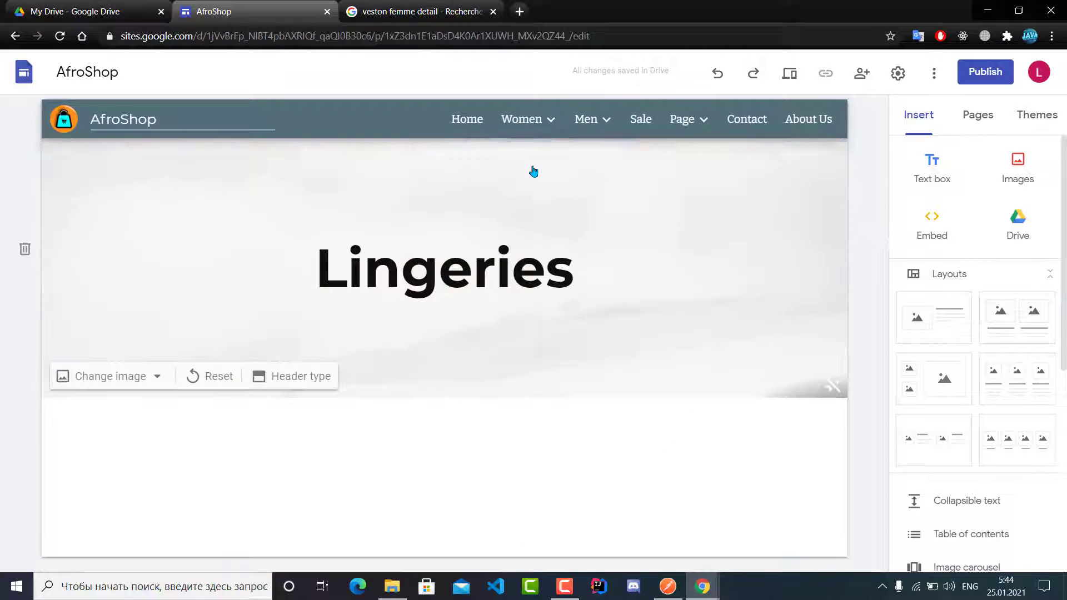
{"action": "left_click", "coordinate": [295, 380]}
{"action": "left_click", "coordinate": [297, 377]}
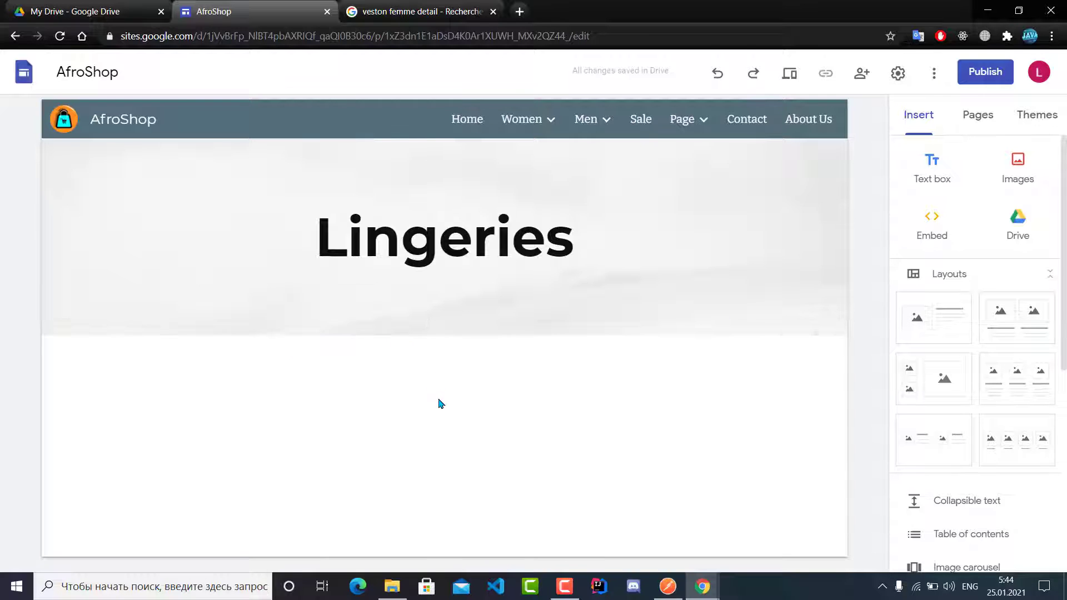
Paste the copied four-product row repeatedly below the header of the Women Lingeries page.
{"action": "key", "text": "ctrl+v"}
{"action": "key", "text": "ctrl+v"}
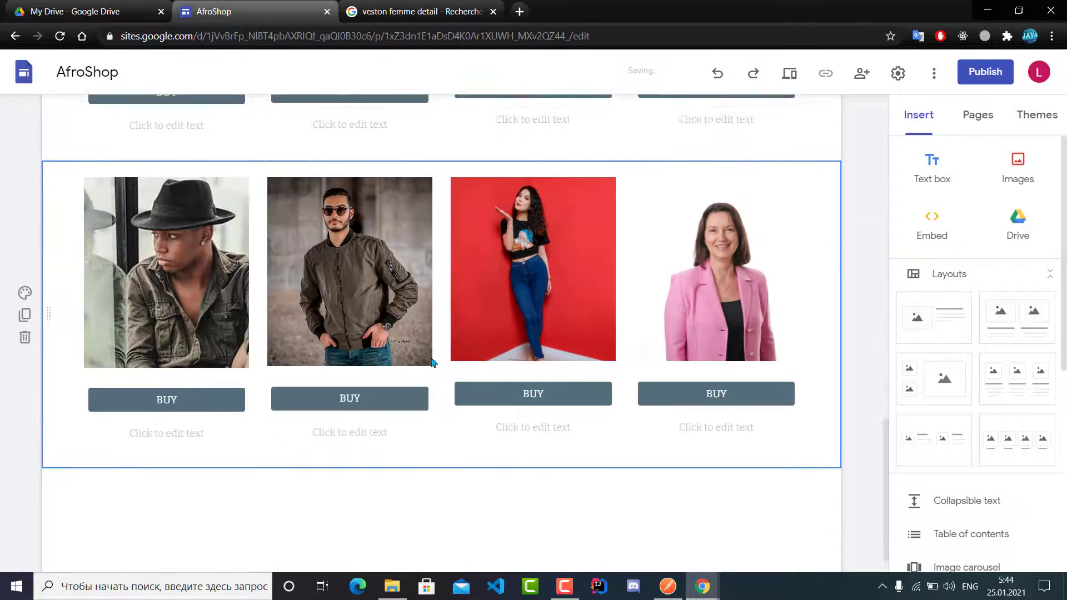
{"action": "key", "text": "ctrl+v"}
{"action": "scroll", "coordinate": [440, 261], "scroll_direction": "up", "scroll_amount": 12}
Open the PullOver page under Women and change its header type to Banner.
{"action": "mouse_move", "coordinate": [525, 127]}
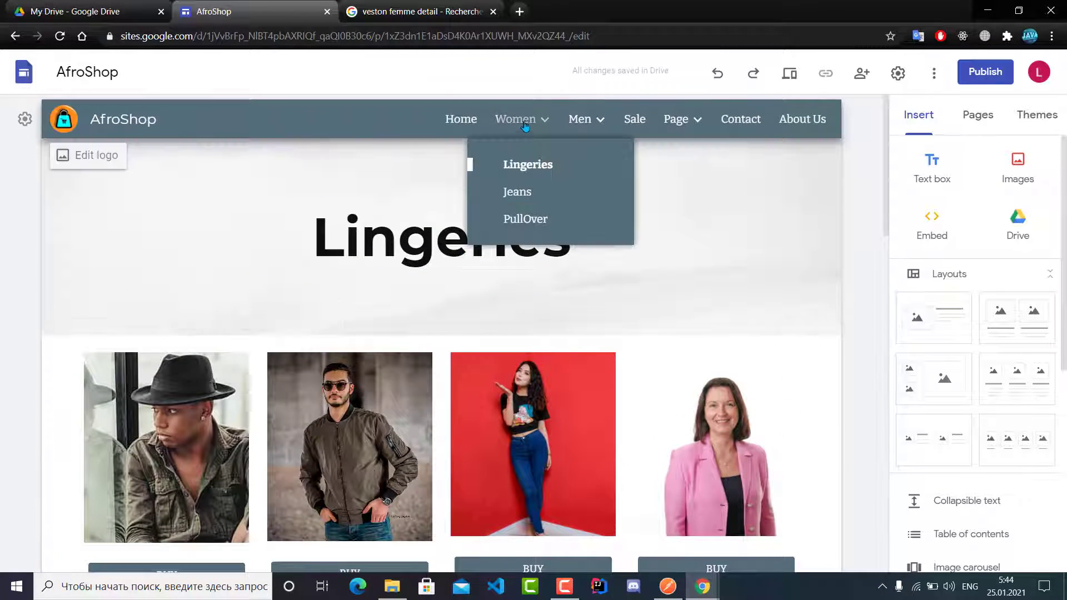
{"action": "left_click", "coordinate": [530, 224]}
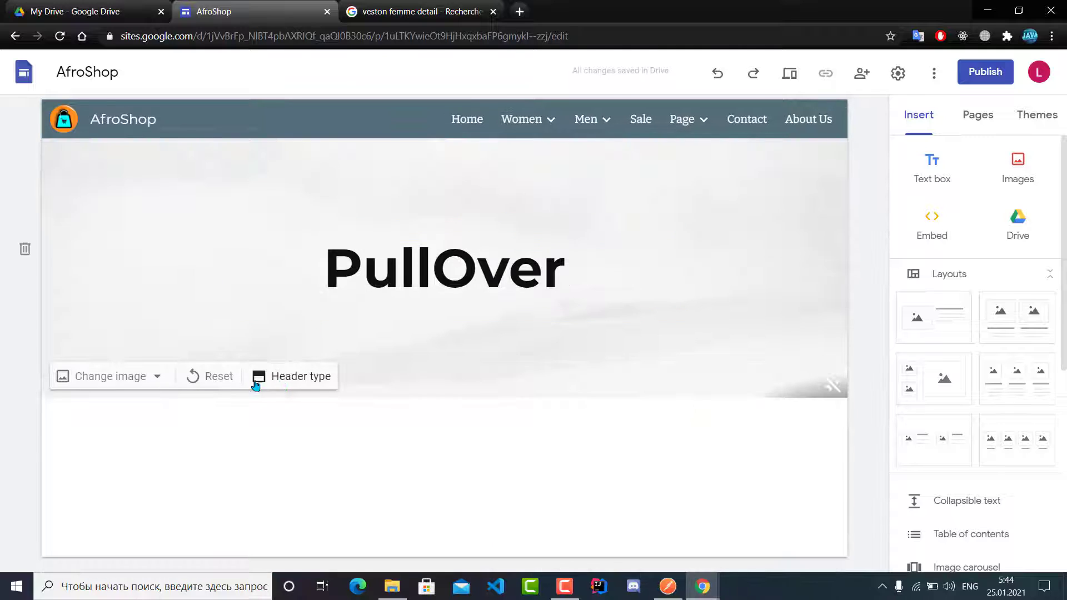
{"action": "left_click", "coordinate": [276, 379]}
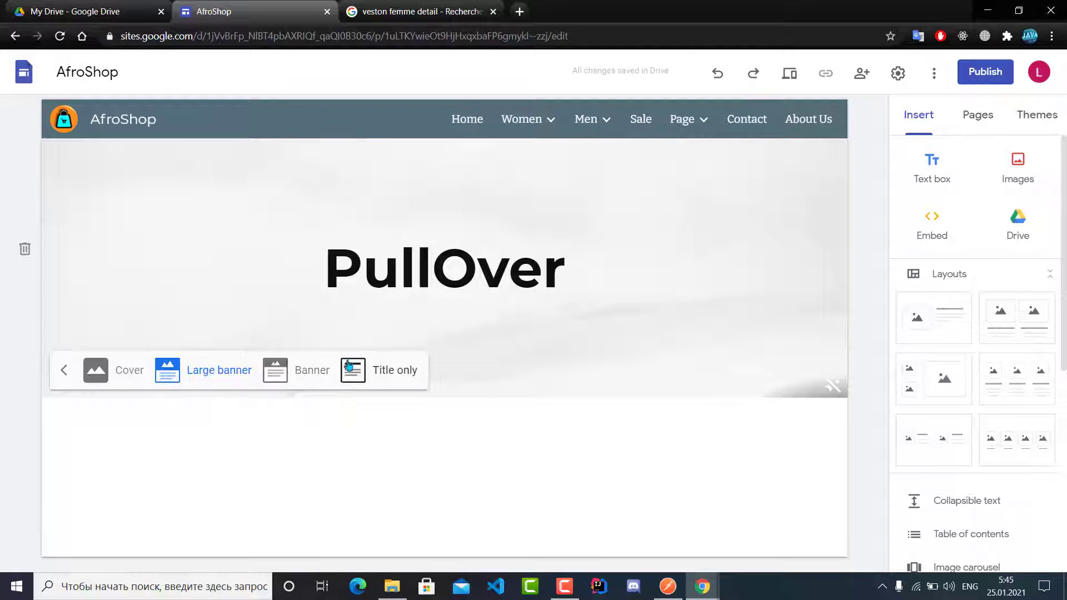
{"action": "left_click", "coordinate": [323, 377]}
{"action": "left_click", "coordinate": [396, 421]}
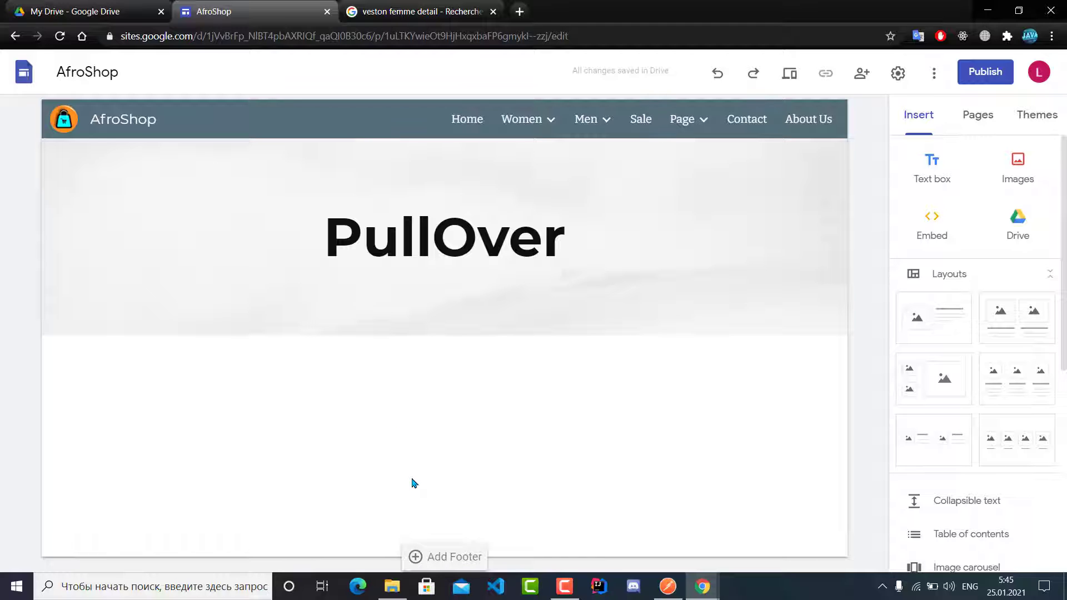
Paste the copied four-product row twice below the header of the PullOver page.
{"action": "key", "text": "ctrl+v"}
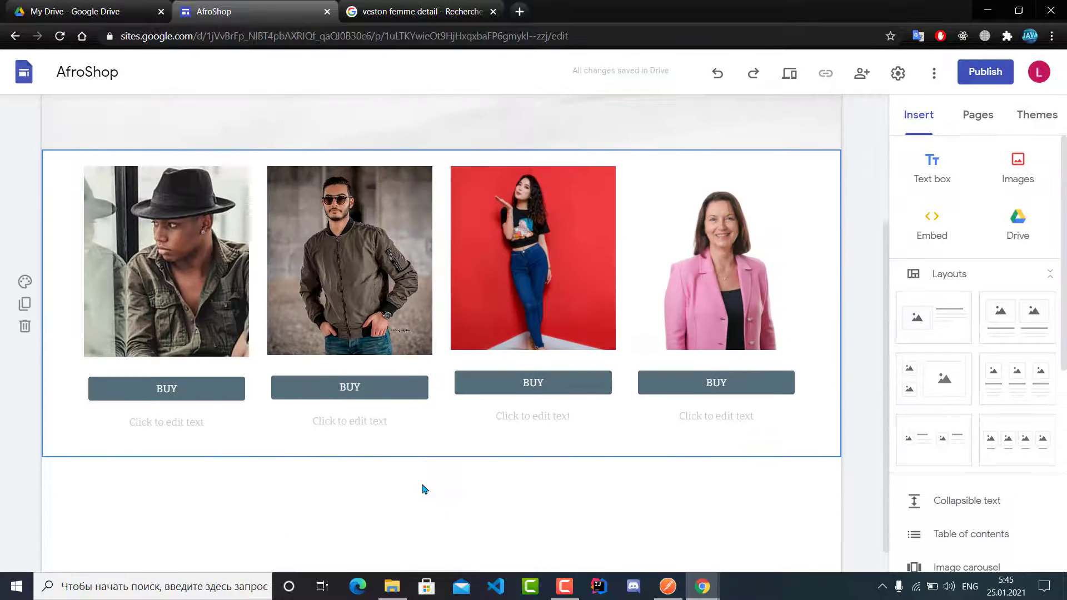
{"action": "key", "text": "ctrl+v"}
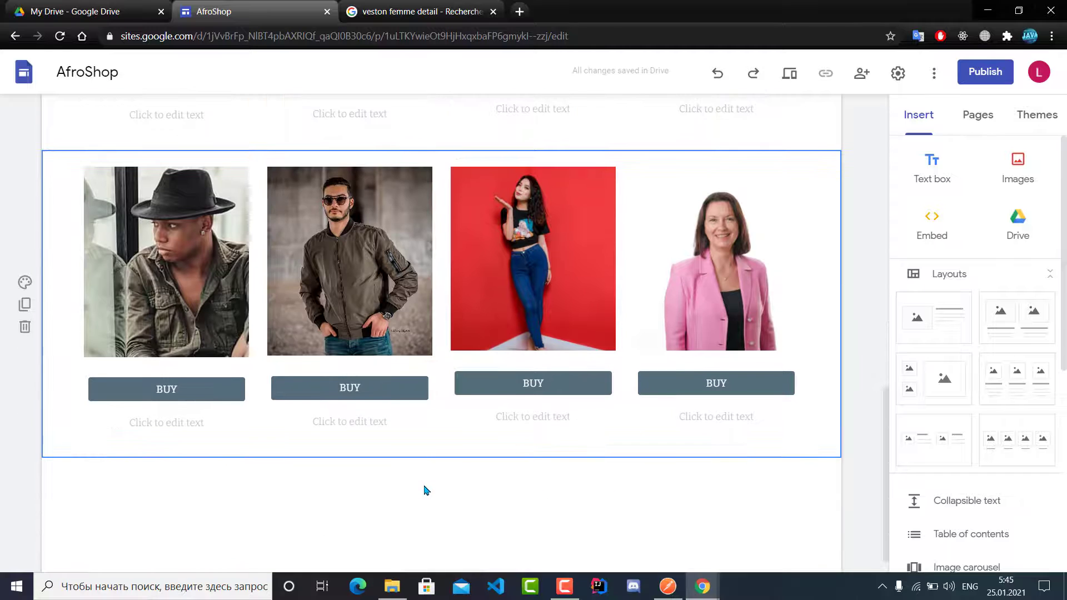
{"action": "scroll", "coordinate": [431, 479], "scroll_direction": "up", "scroll_amount": 10}
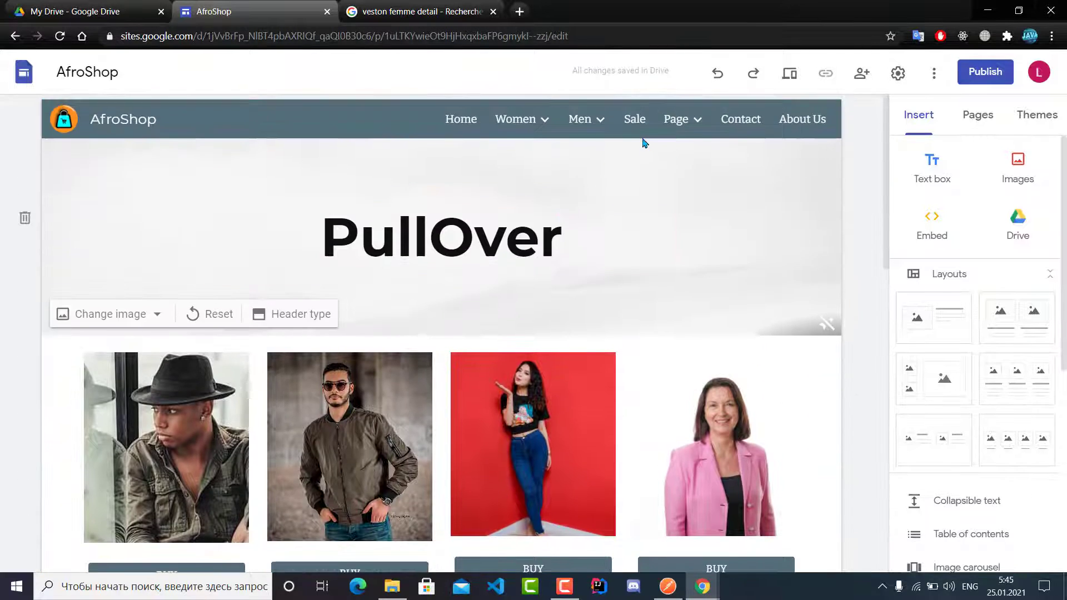
Open the Jeans page under Men and set its header background to the dark typewriter-keys picture from the image gallery.
{"action": "mouse_move", "coordinate": [583, 127]}
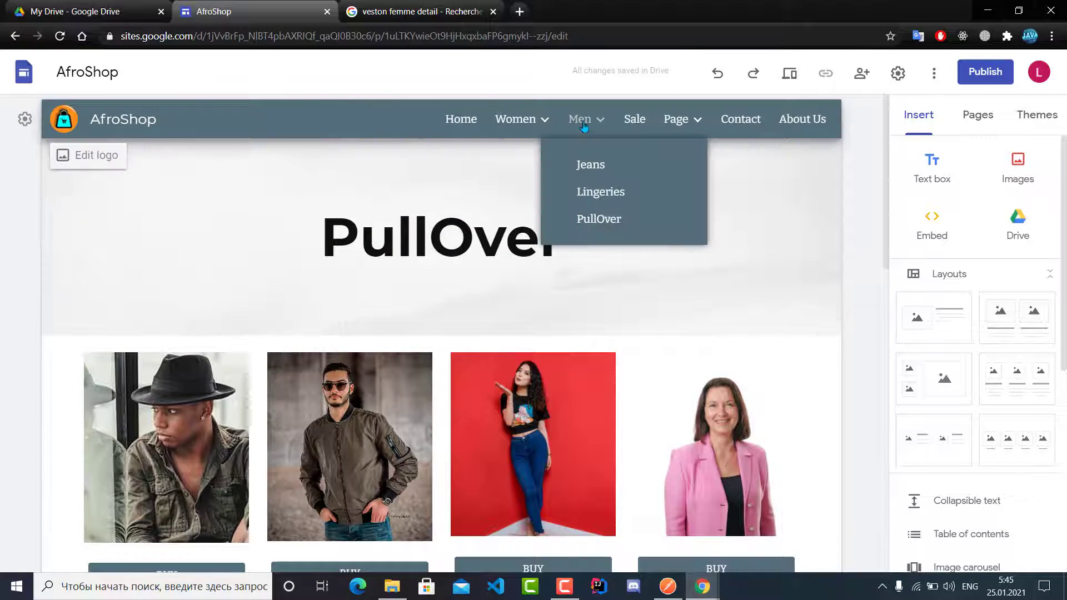
{"action": "left_click", "coordinate": [591, 166]}
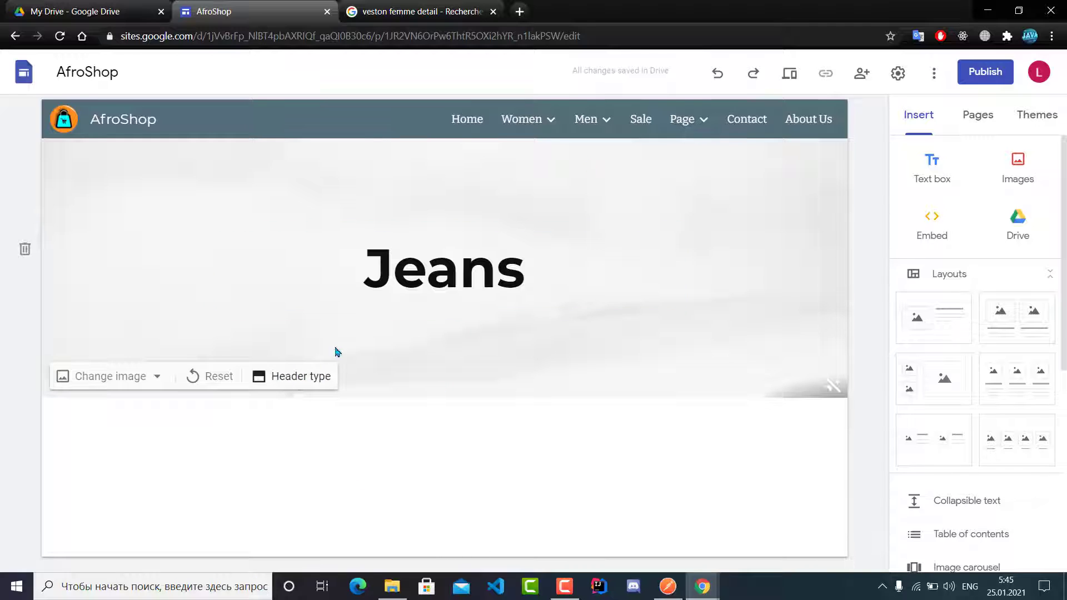
{"action": "left_click", "coordinate": [146, 378]}
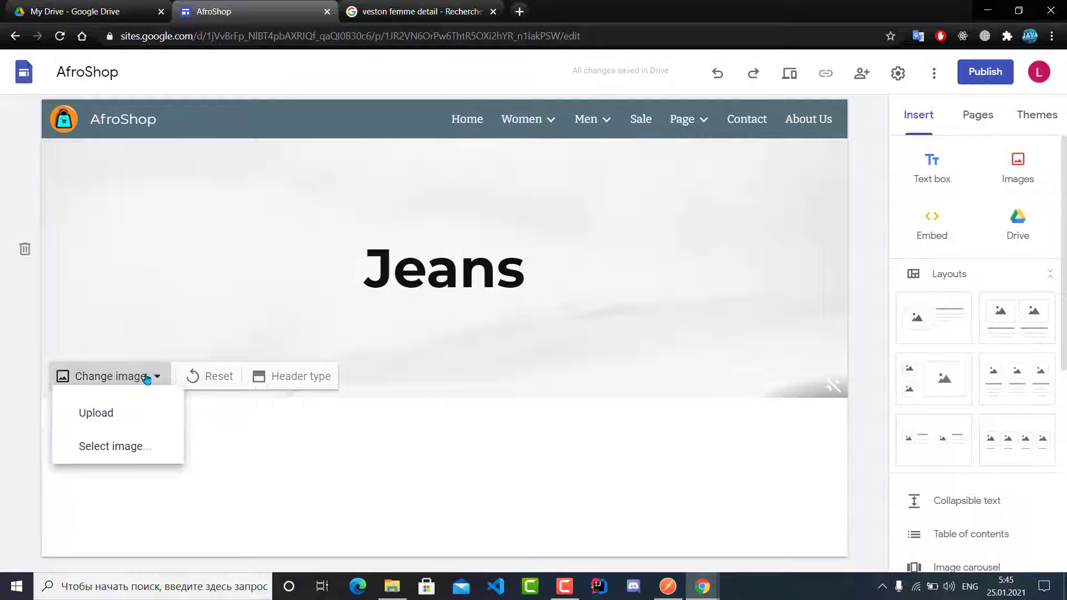
{"action": "left_click", "coordinate": [134, 447]}
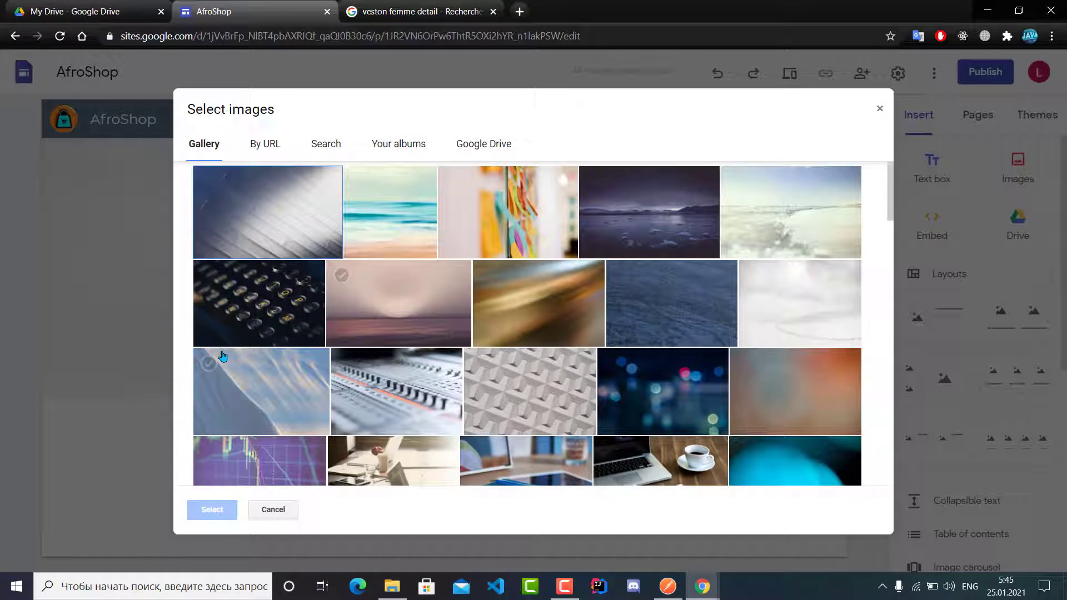
{"action": "left_click", "coordinate": [223, 328]}
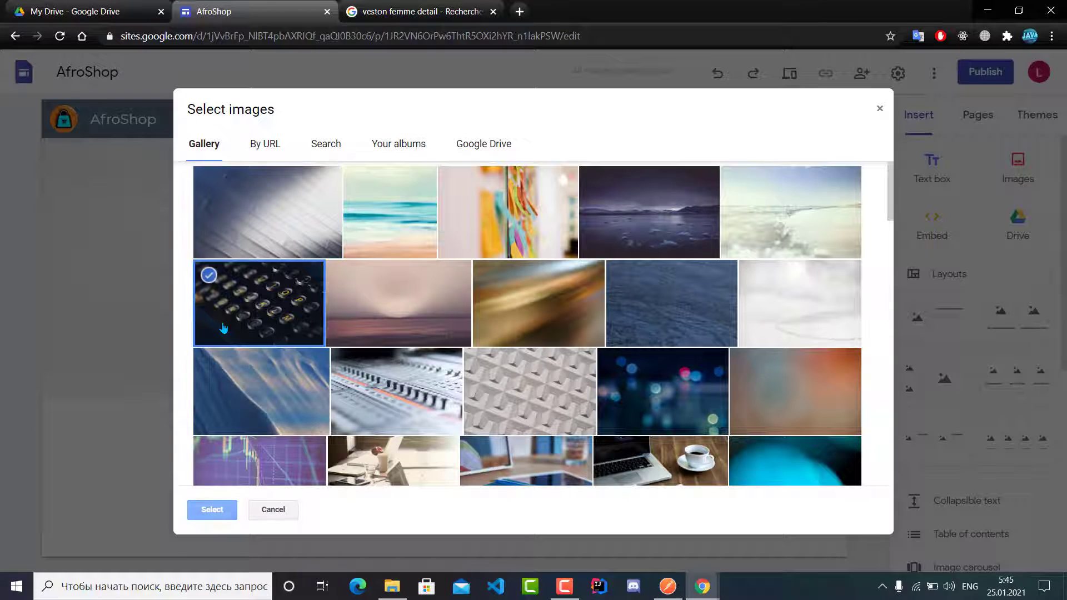
{"action": "left_click", "coordinate": [211, 509]}
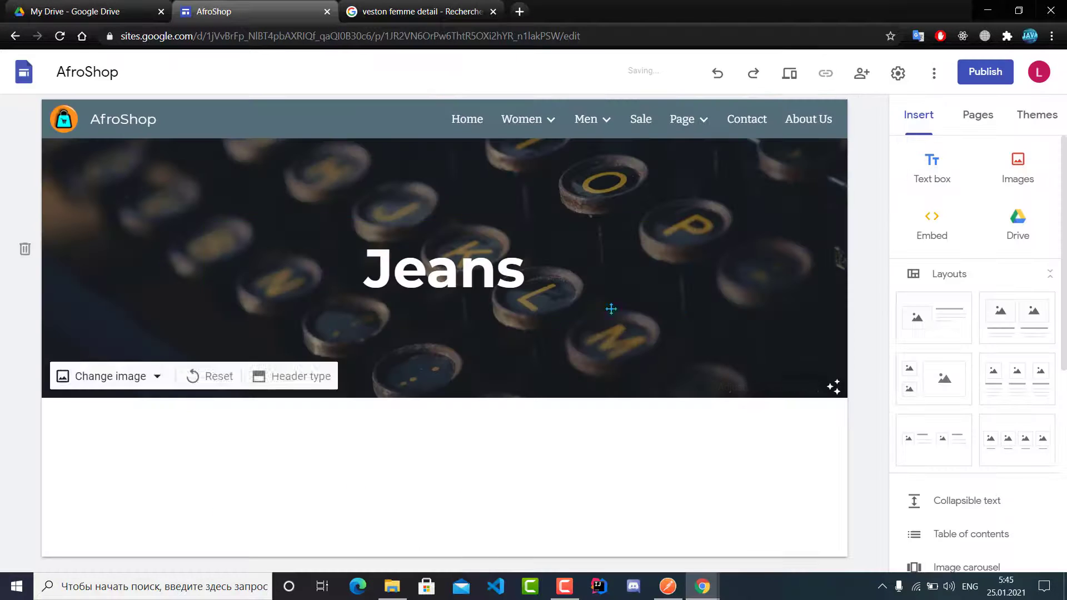
Change the Jeans page header type to Banner and paste the copied four-product row repeatedly below it.
{"action": "left_click", "coordinate": [272, 376]}
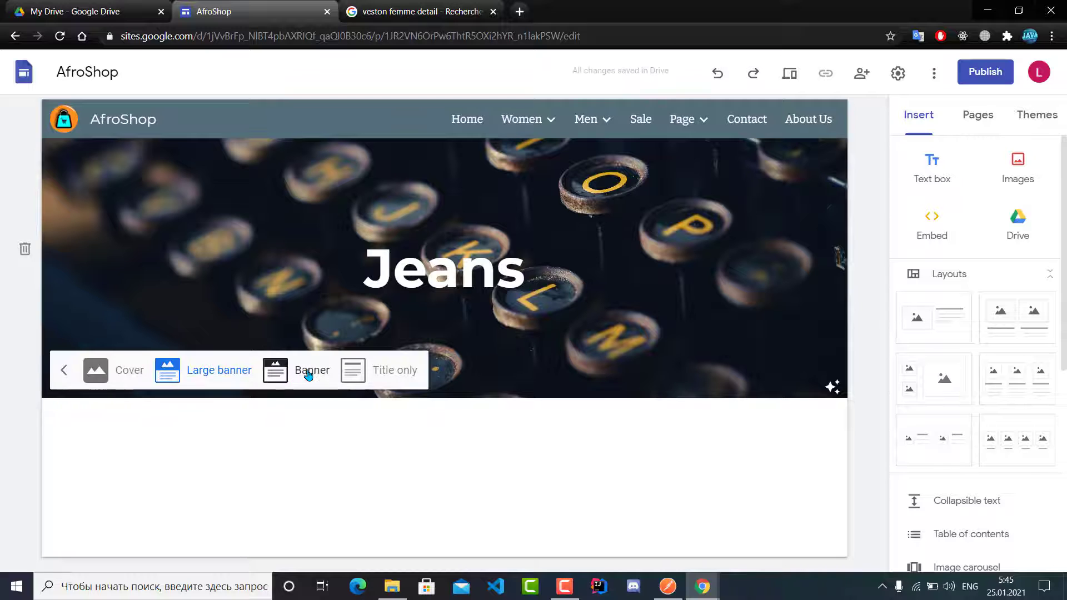
{"action": "left_click", "coordinate": [308, 373]}
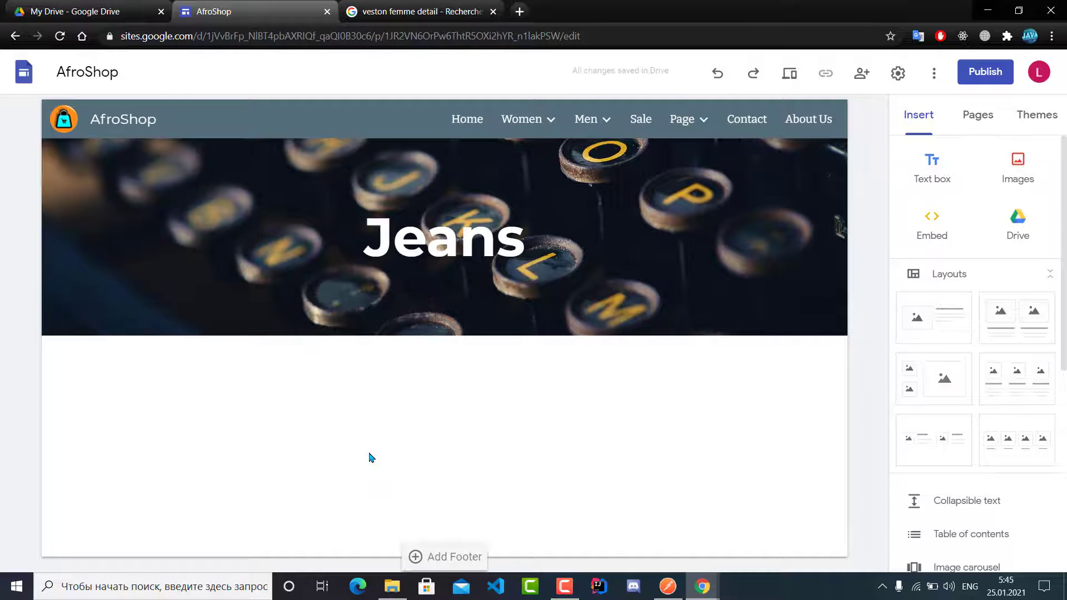
{"action": "scroll", "coordinate": [371, 457], "scroll_direction": "down", "scroll_amount": 10}
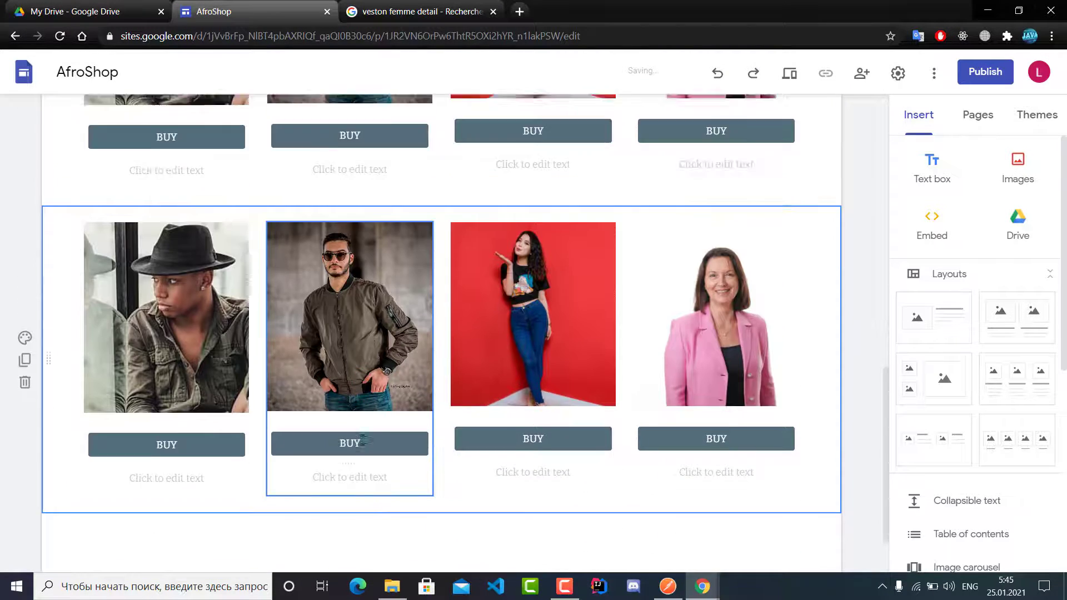
{"action": "scroll", "coordinate": [617, 206], "scroll_direction": "up", "scroll_amount": 5}
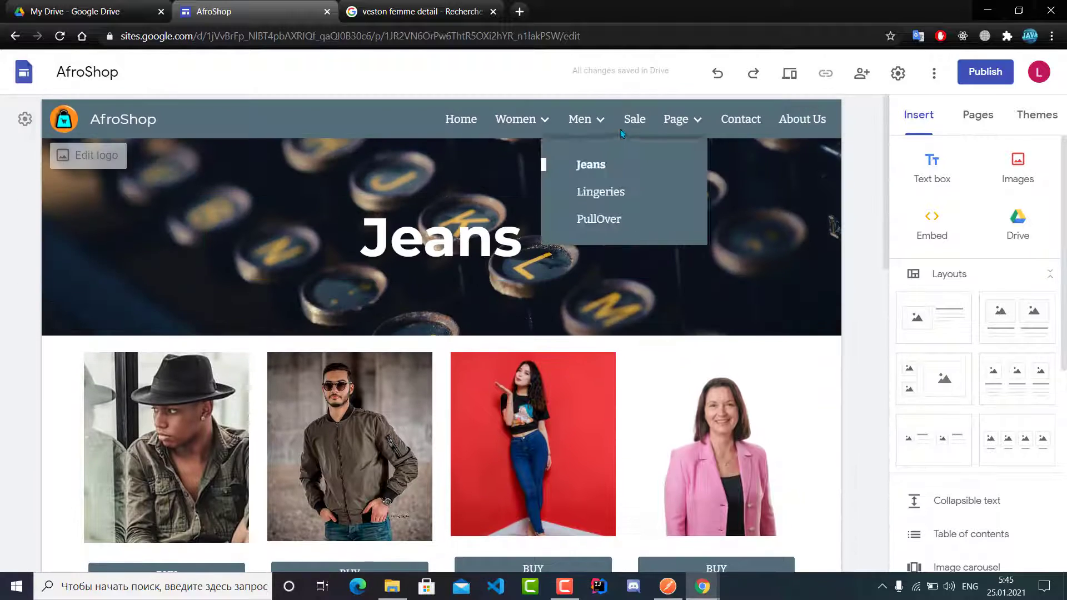
Open the Sale page and change its header type to Title only.
{"action": "left_click", "coordinate": [636, 120]}
{"action": "mouse_move", "coordinate": [345, 362]}
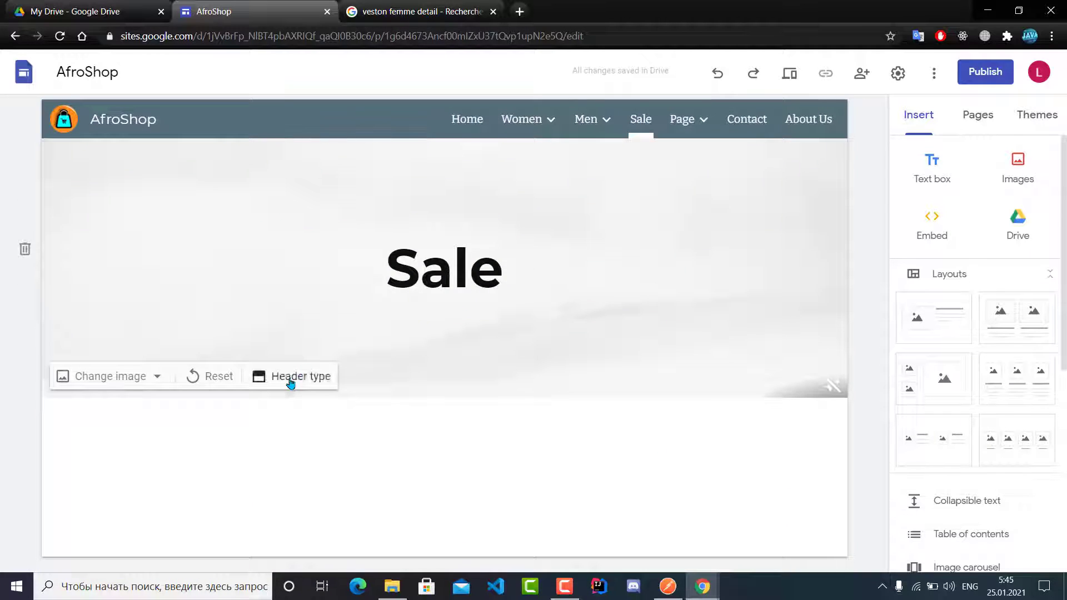
{"action": "left_click", "coordinate": [271, 376]}
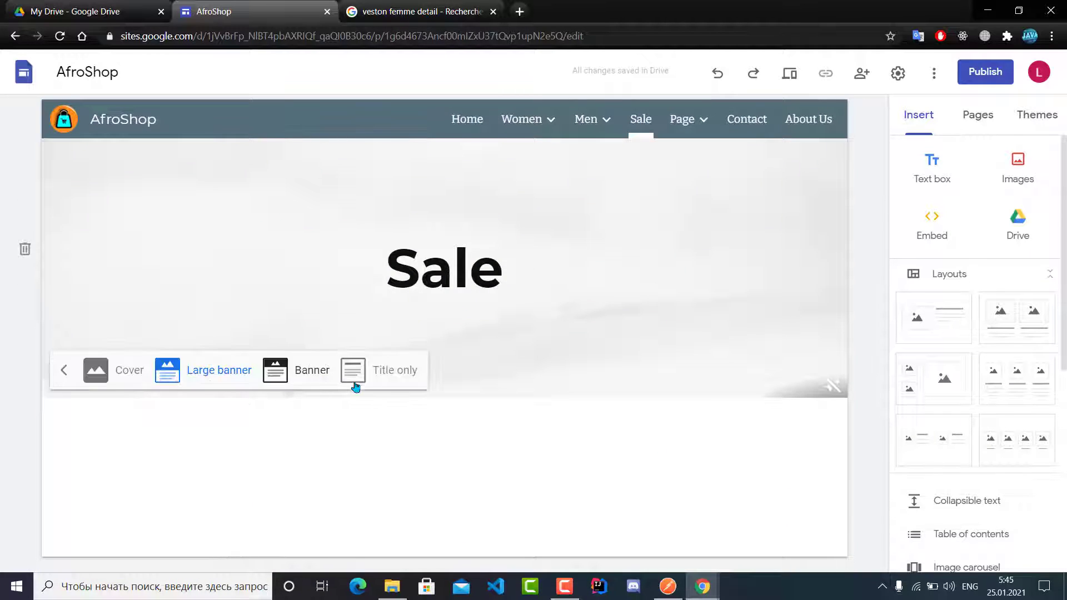
{"action": "left_click", "coordinate": [378, 373]}
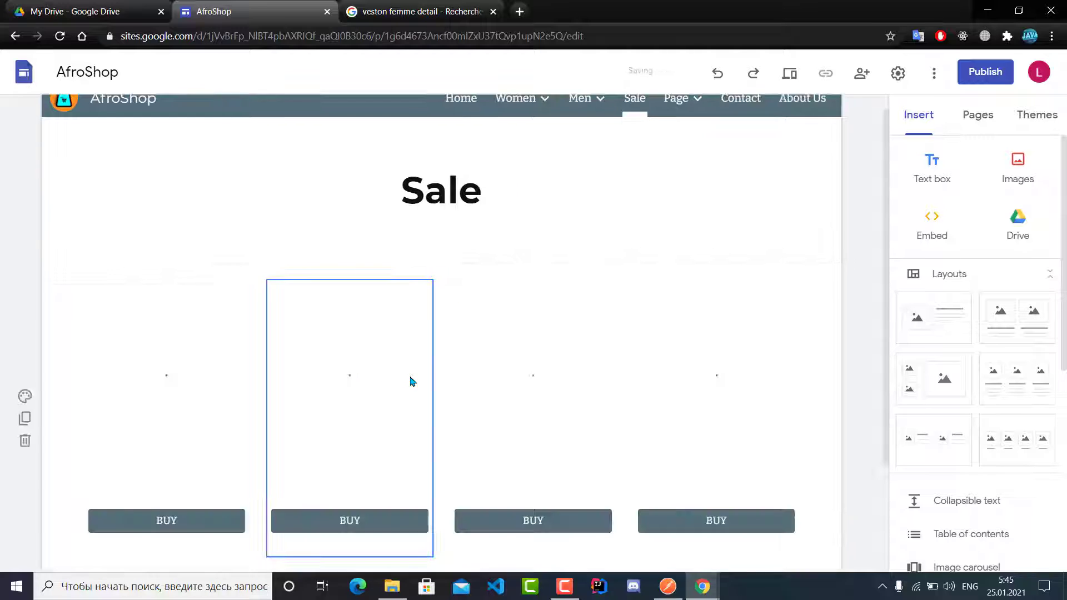
Fill the Sale page below its title with repeated pastes of the copied four-product row.
{"action": "scroll", "coordinate": [412, 381], "scroll_direction": "down", "scroll_amount": 10}
{"action": "scroll", "coordinate": [412, 378], "scroll_direction": "up", "scroll_amount": 3}
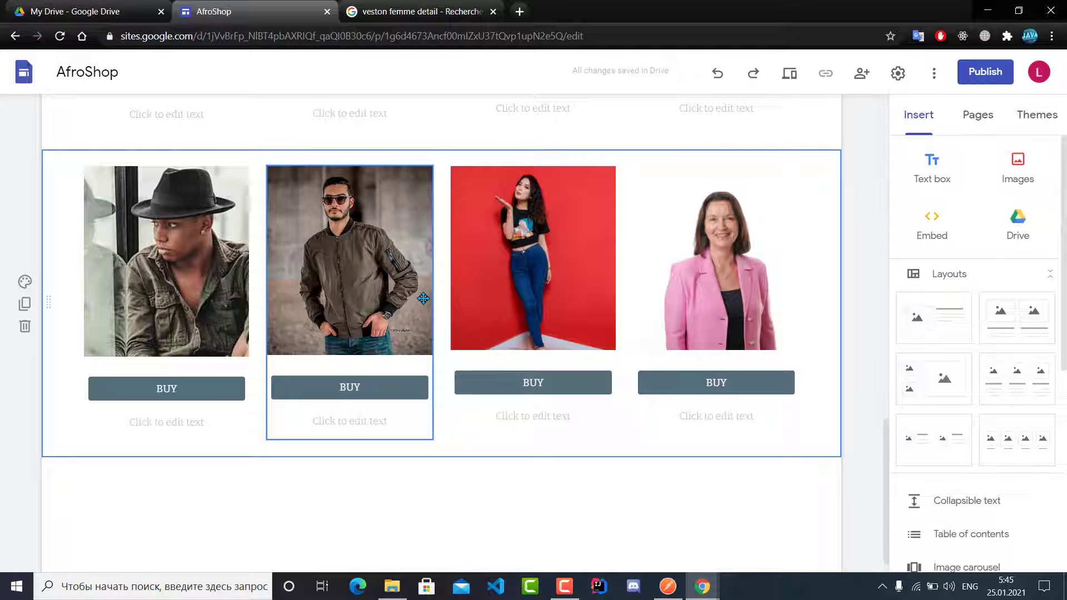
{"action": "left_click", "coordinate": [534, 287]}
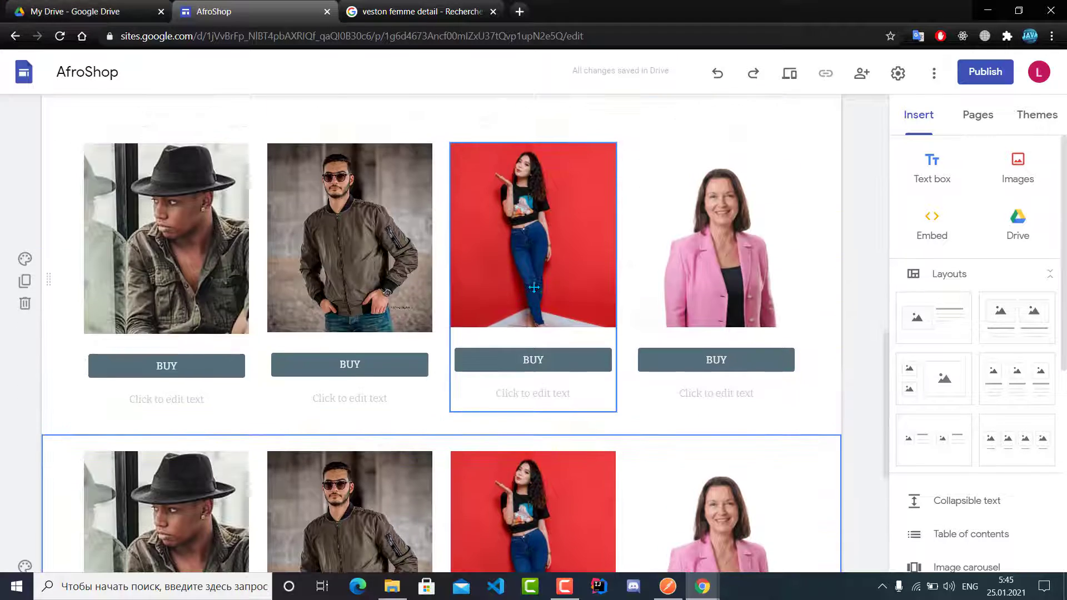
{"action": "scroll", "coordinate": [532, 281], "scroll_direction": "up", "scroll_amount": 3}
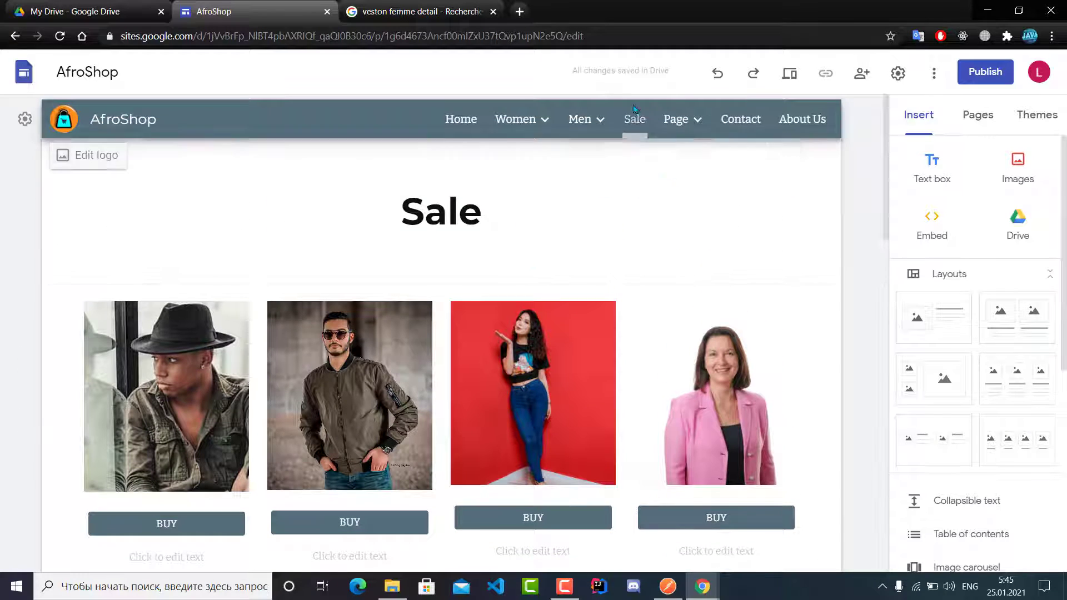
Open the About Us page and insert an empty text box below its header.
{"action": "mouse_move", "coordinate": [678, 119]}
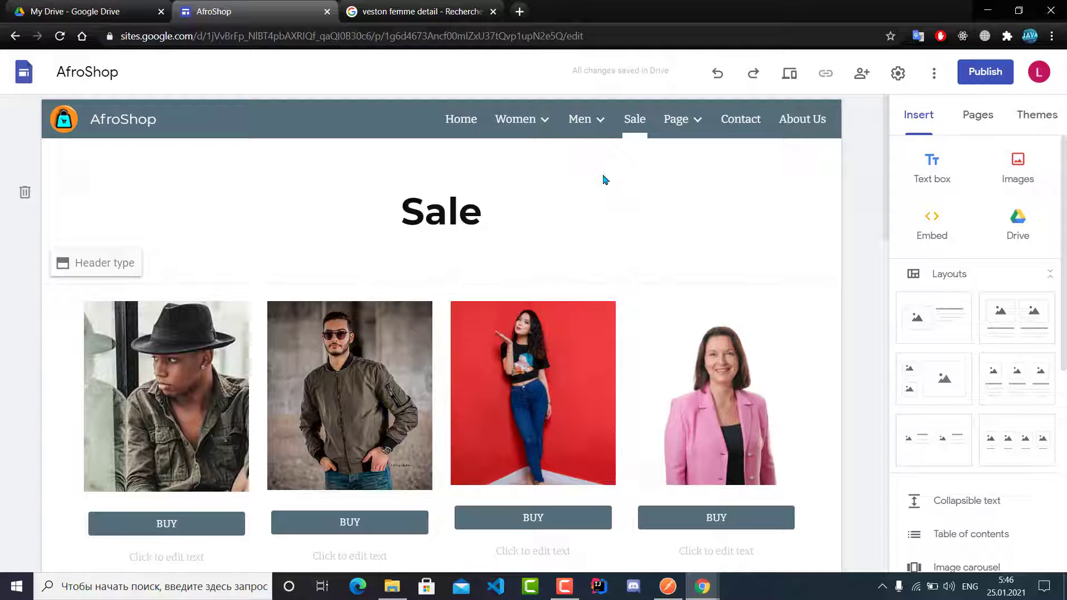
{"action": "left_click", "coordinate": [796, 123]}
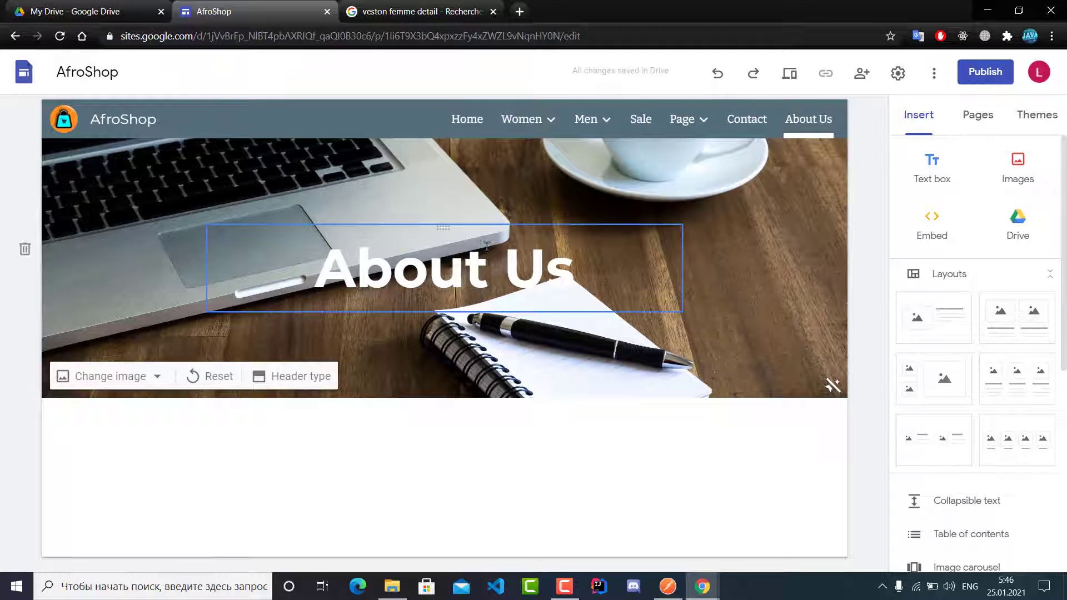
{"action": "left_click", "coordinate": [936, 178]}
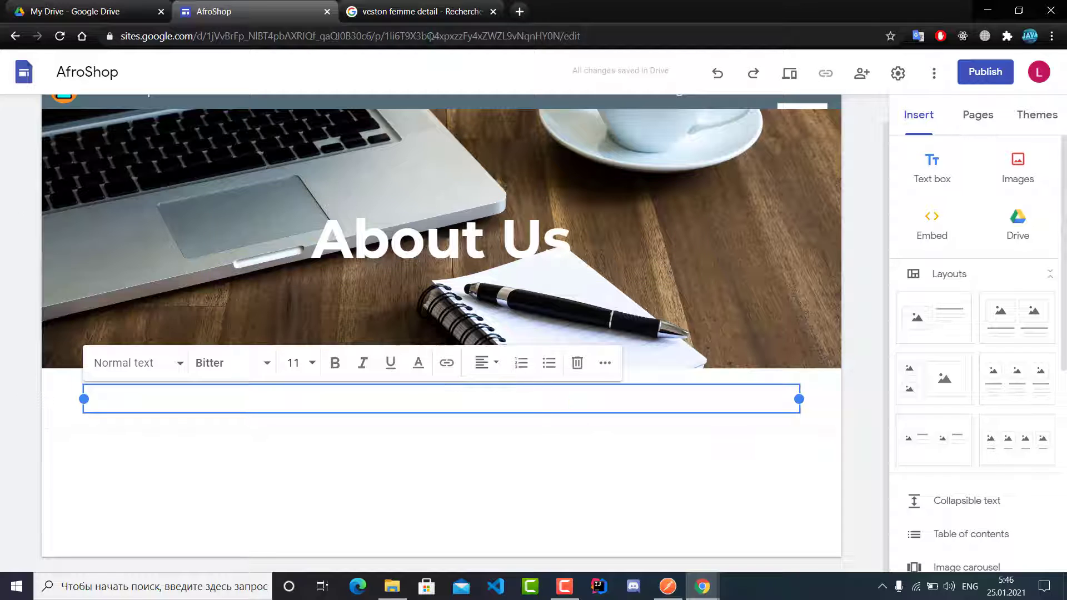
Switch to the Google search tab and replace the old query with a search for "detail magasin".
{"action": "left_click", "coordinate": [425, 18]}
{"action": "left_click_drag", "start_coordinate": [227, 67], "coordinate": [6, 43]}
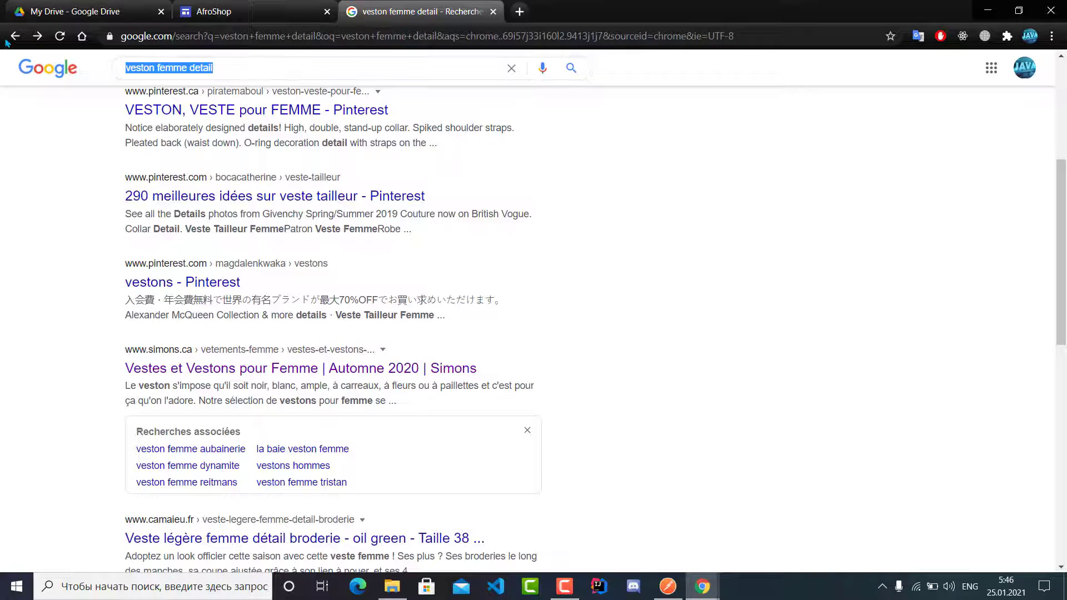
{"action": "key", "text": "BackSpace"}
{"action": "type", "text": "detaul"}
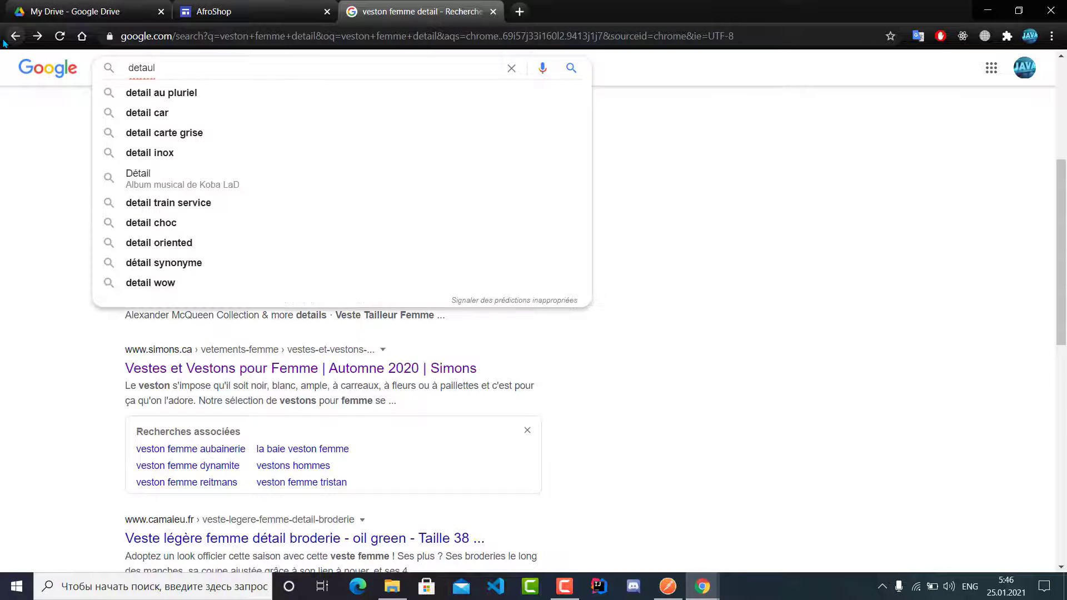
{"action": "type", "text": " magasin"}
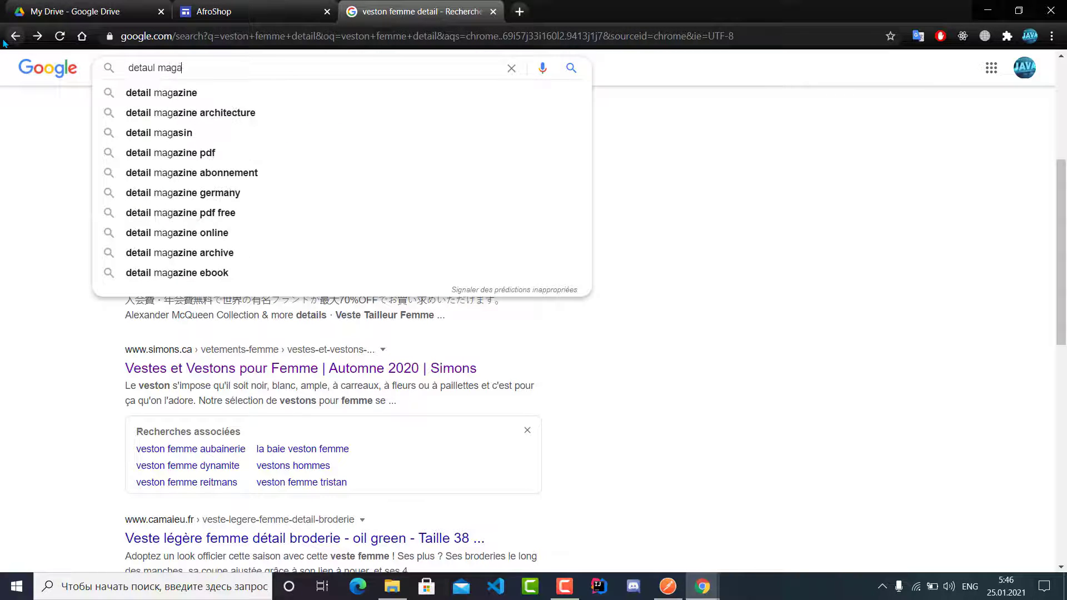
{"action": "key", "text": "Return"}
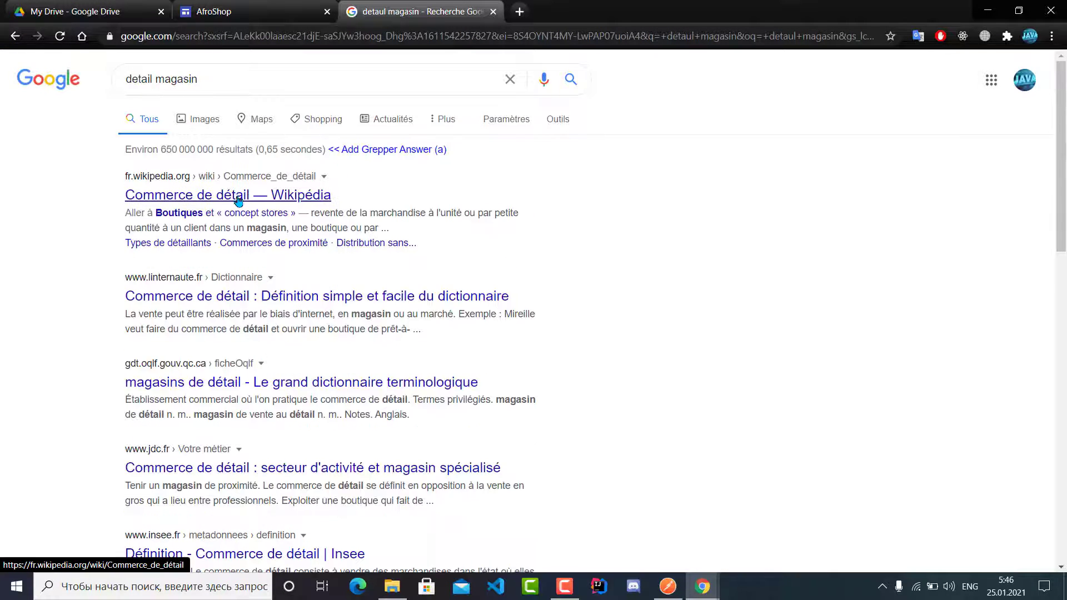
Open the Wikipedia article "Commerce de détail", copy the paragraph under "Commerces de proximité" and return to the AfroShop site.
{"action": "left_click", "coordinate": [236, 201]}
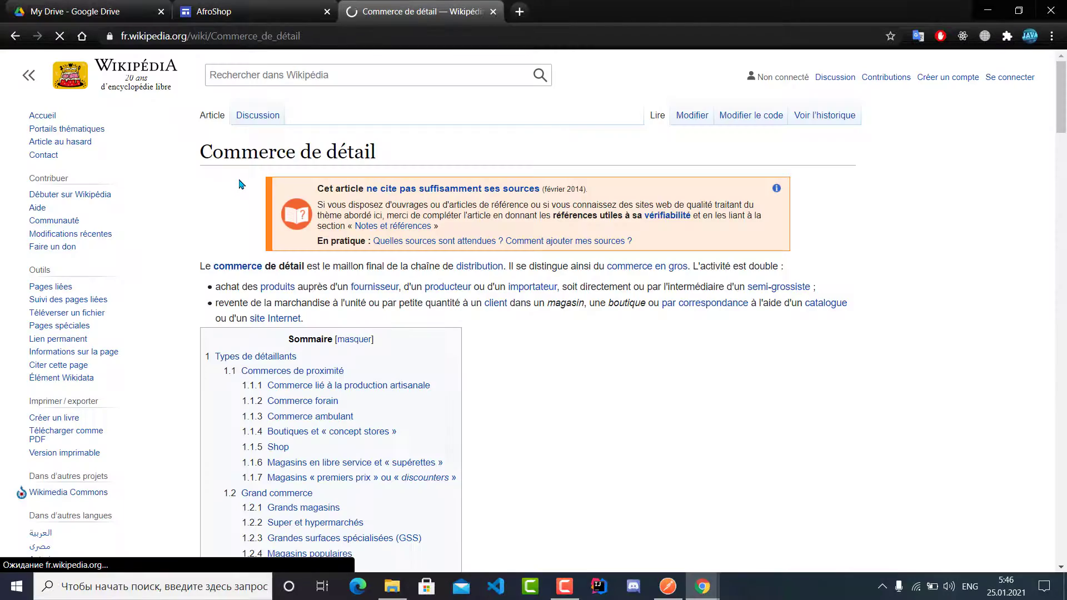
{"action": "scroll", "coordinate": [356, 325], "scroll_direction": "down", "scroll_amount": 6}
{"action": "scroll", "coordinate": [355, 325], "scroll_direction": "down", "scroll_amount": 5}
{"action": "scroll", "coordinate": [350, 314], "scroll_direction": "up", "scroll_amount": 3}
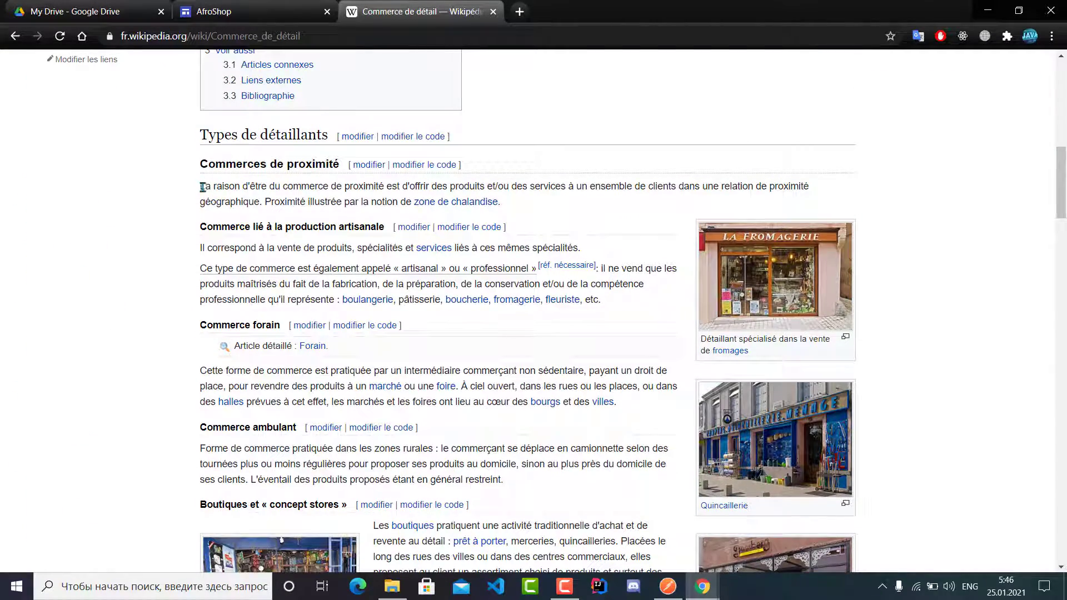
{"action": "left_click_drag", "start_coordinate": [202, 187], "coordinate": [507, 205]}
{"action": "key", "text": "ctrl+c"}
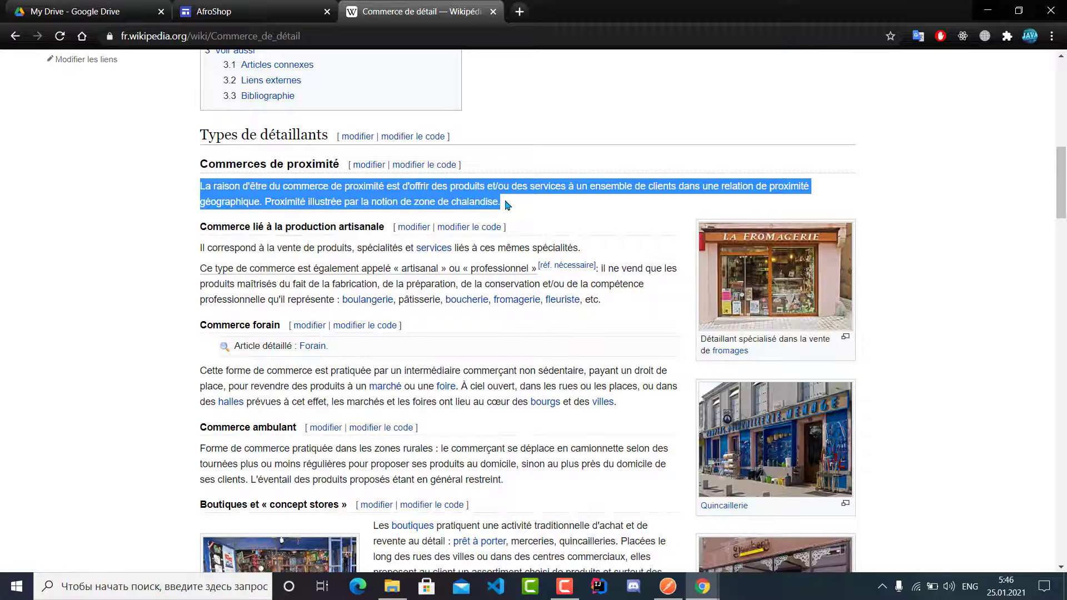
{"action": "left_click", "coordinate": [240, 9]}
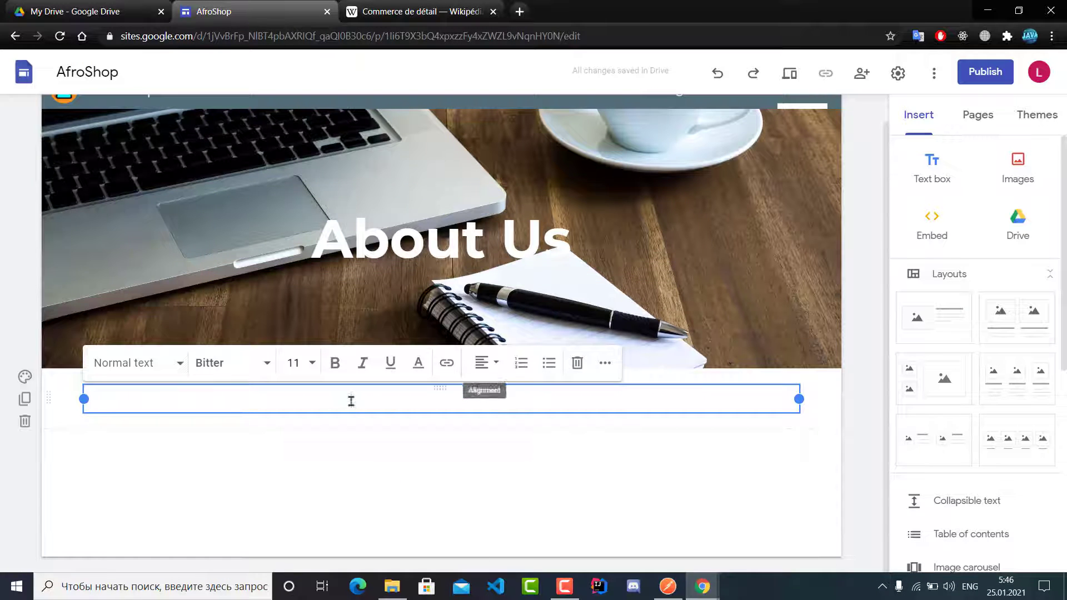
Paste the copied paragraph into the About Us text box and add the "Shop" paragraph from the Wikipedia article below it after a blank line.
{"action": "key", "text": "ctrl+v"}
{"action": "left_click", "coordinate": [422, 12]}
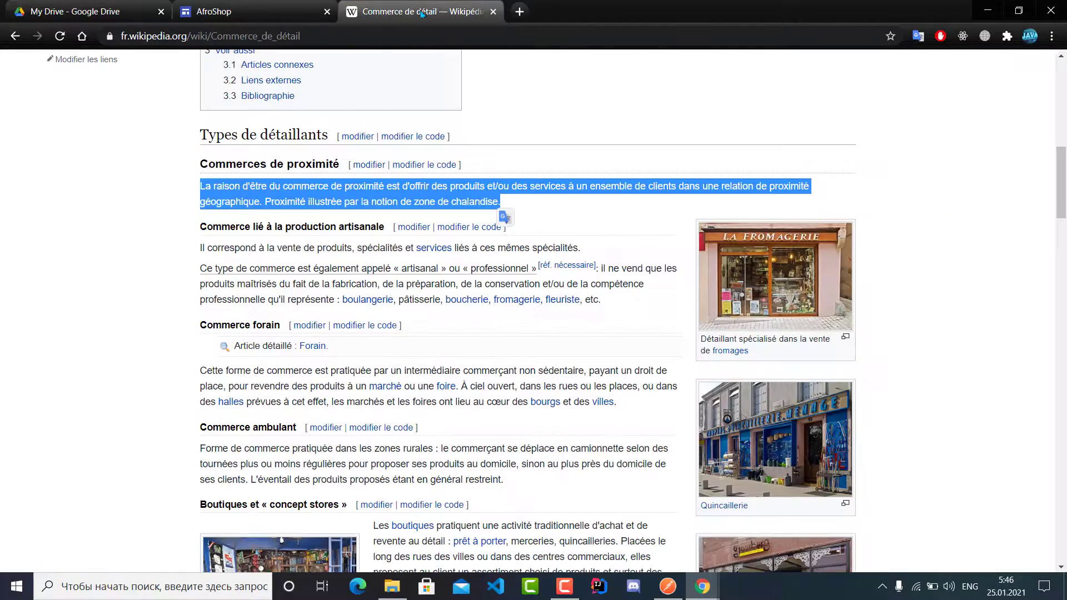
{"action": "scroll", "coordinate": [379, 220], "scroll_direction": "down", "scroll_amount": 10}
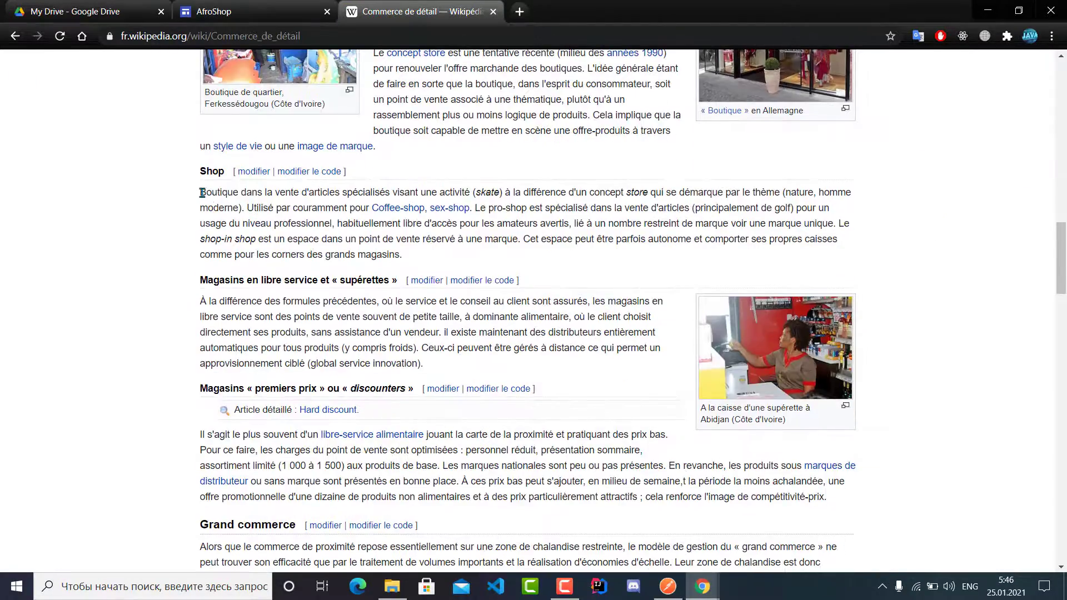
{"action": "left_click_drag", "start_coordinate": [200, 192], "coordinate": [437, 267]}
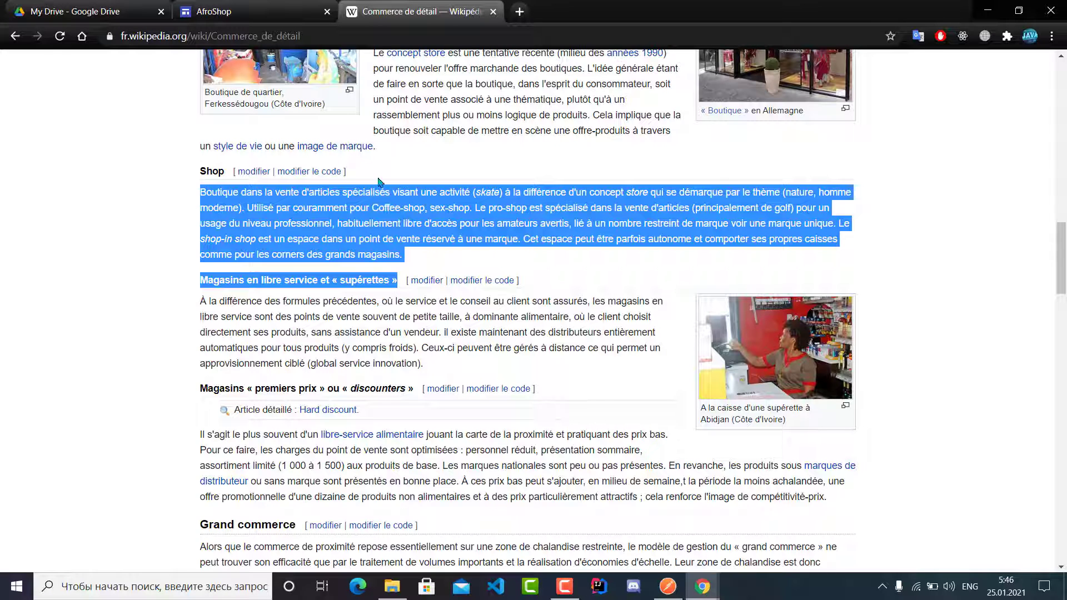
{"action": "left_click", "coordinate": [250, 11]}
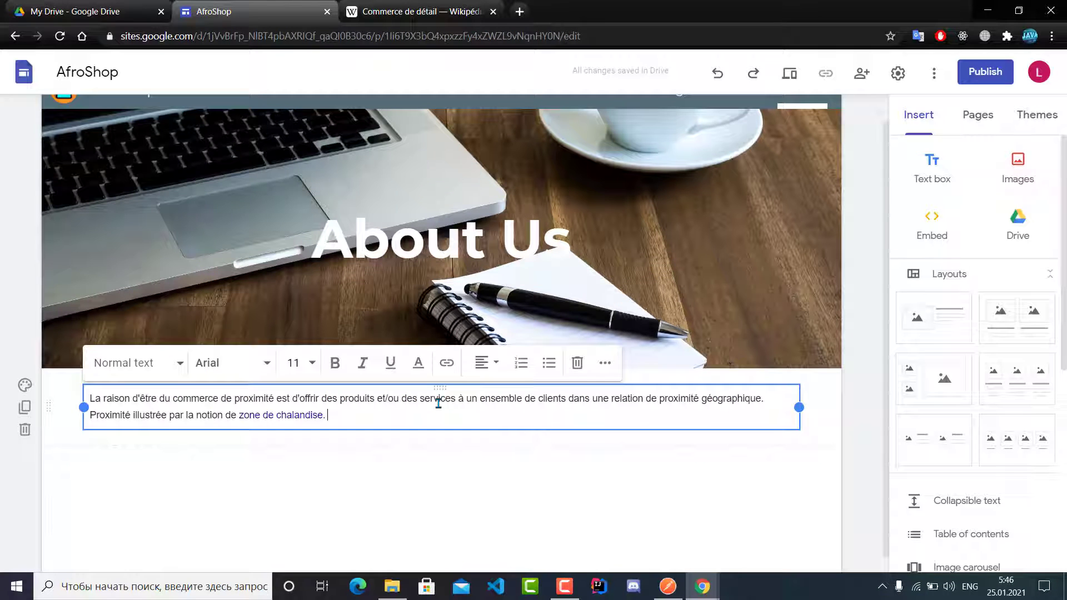
{"action": "key", "text": "Return"}
{"action": "key", "text": "Return"}
{"action": "type", "text": "Boutique dans la vente d'articles spécialisés visant une activité (skate) à la différence d'un concept store qui se démarque par le thème (nature, homme moderne). Utilisé par couramment pour Coffee-shop, sex-shop. Le pro-shop est spécialisé dans la vente d'articles (principalemen de golf) pour un usage du niveau professionnel, habituellement libre d'accès pour les amateurs avertis, lié à un nombre restreint de marque voir une marque unique. Le shop-in shop est un espace dans un point de vente réservé à une marque. Cet espace peut être parfois autonome et comporter ses propres caisses comme pour les corners des grands magasins. Magasins en libre service et « supérettes »"}
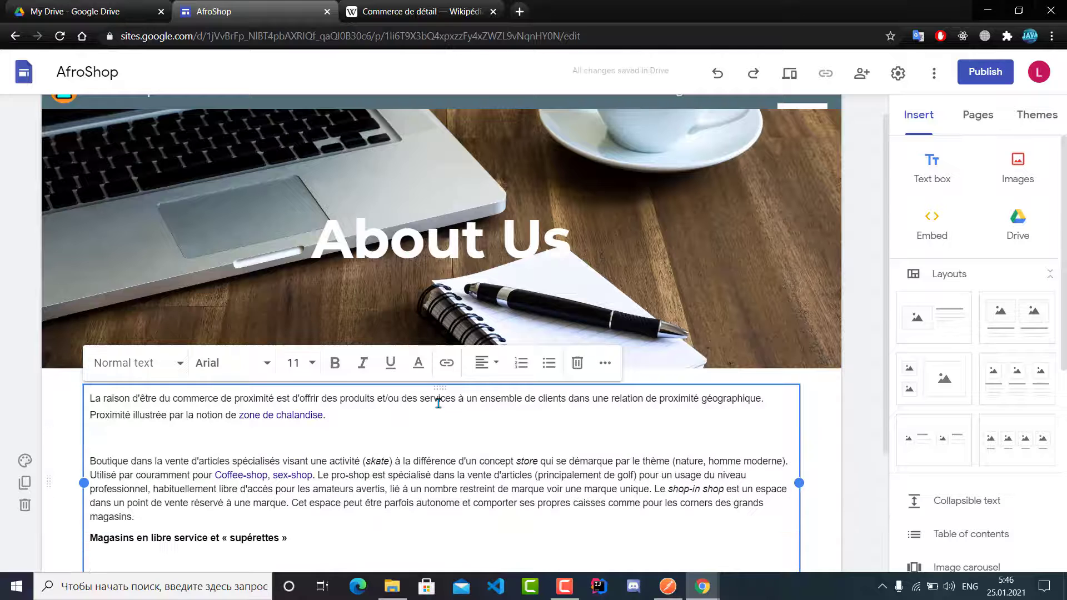
Try Comic Sans MS and Lobster on all the pasted About Us text and settle on the Pacifico font.
{"action": "left_click_drag", "start_coordinate": [292, 527], "coordinate": [82, 400]}
{"action": "left_click", "coordinate": [259, 364]}
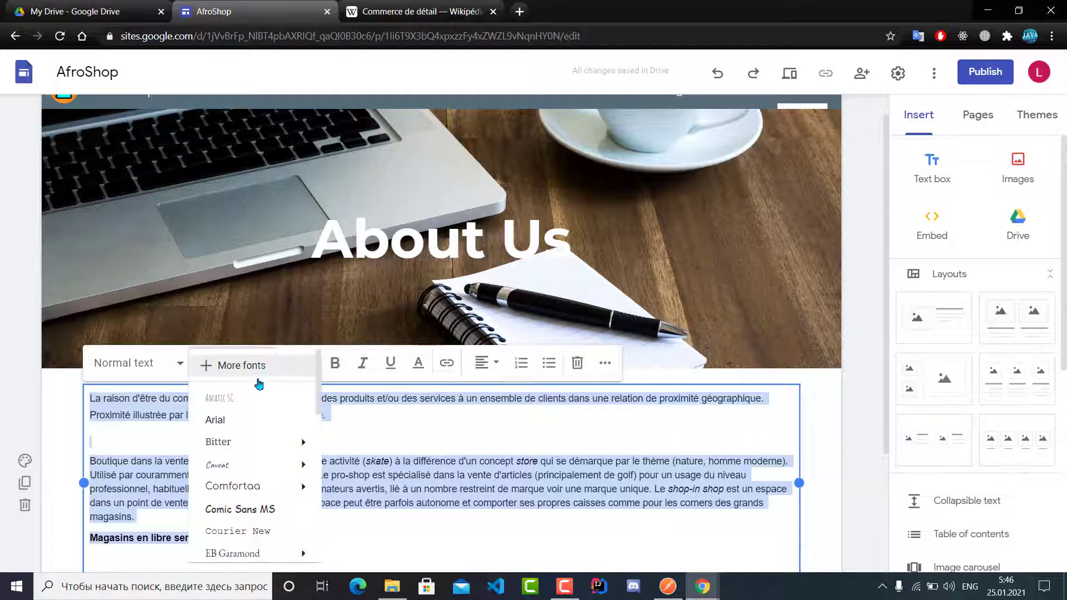
{"action": "left_click", "coordinate": [245, 509]}
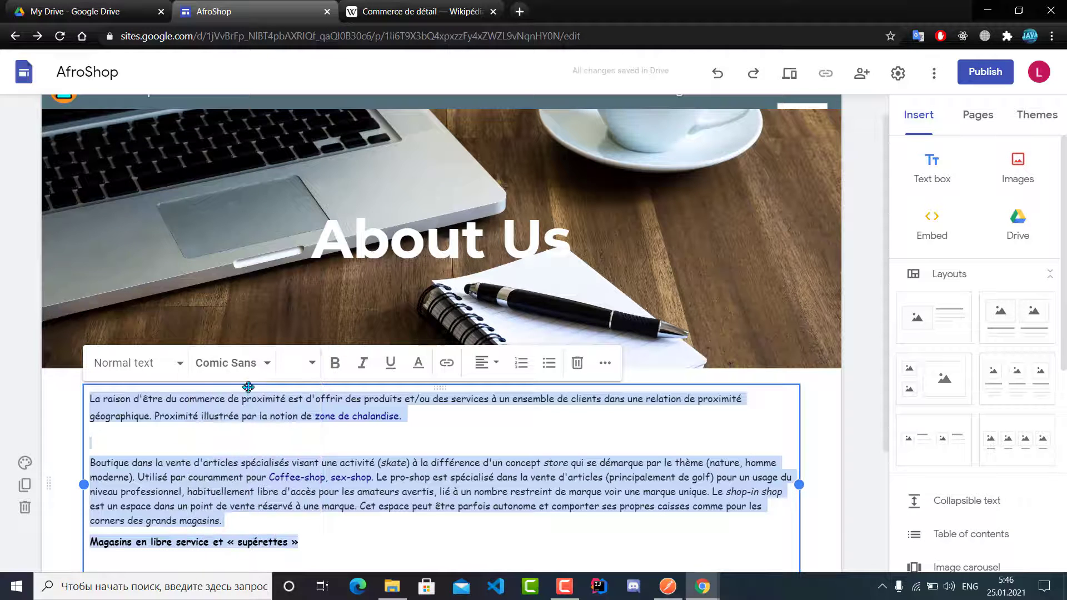
{"action": "left_click", "coordinate": [267, 364]}
{"action": "scroll", "coordinate": [261, 400], "scroll_direction": "down", "scroll_amount": 5}
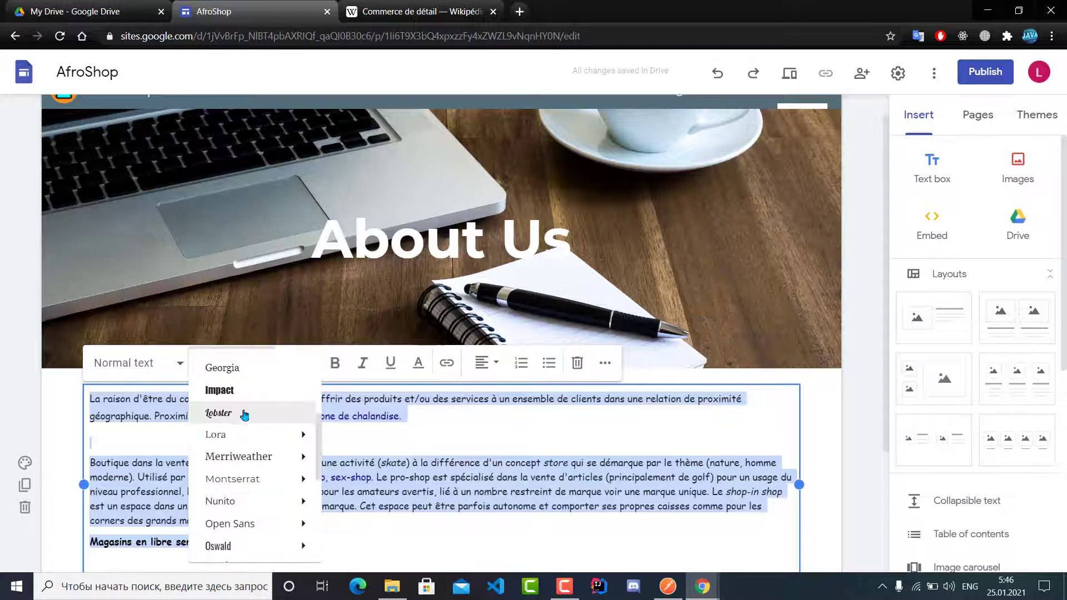
{"action": "left_click", "coordinate": [232, 416]}
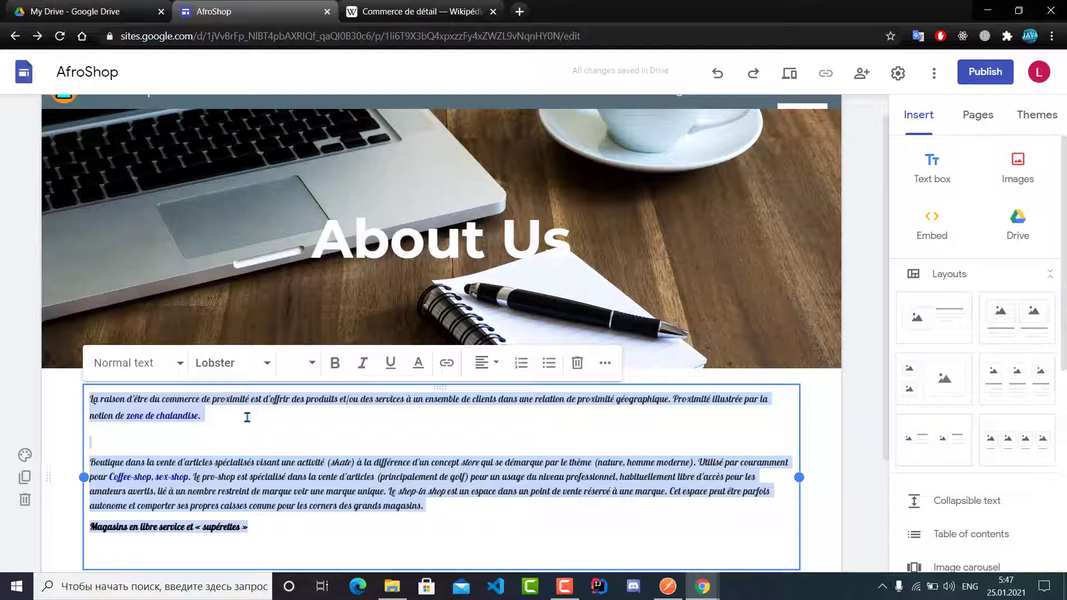
{"action": "left_click", "coordinate": [261, 366]}
{"action": "scroll", "coordinate": [254, 411], "scroll_direction": "down", "scroll_amount": 5}
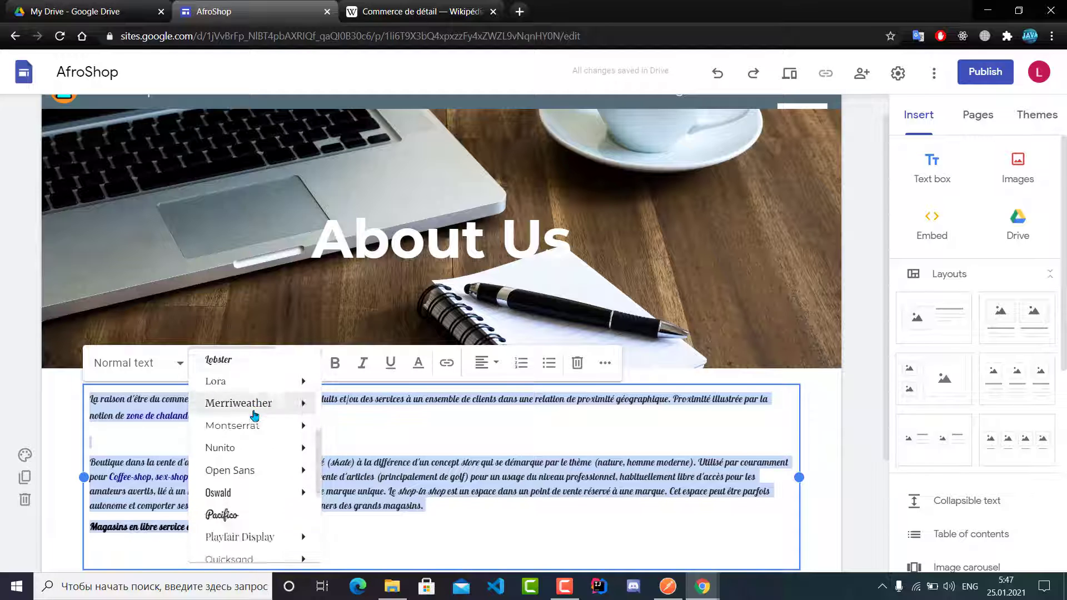
{"action": "scroll", "coordinate": [255, 415], "scroll_direction": "down", "scroll_amount": 3}
{"action": "left_click", "coordinate": [230, 429]}
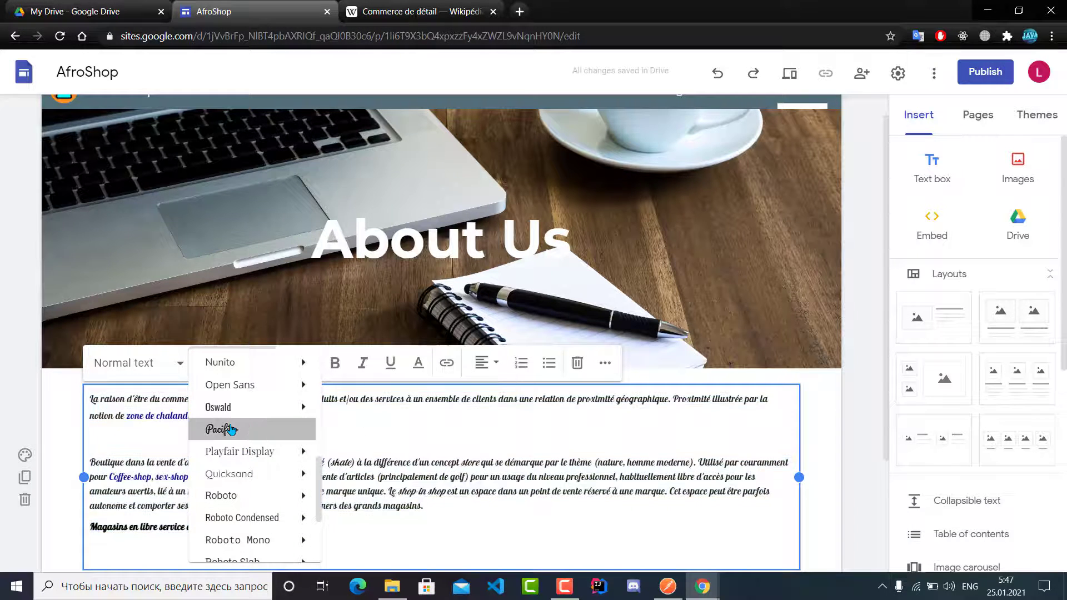
{"action": "left_click", "coordinate": [231, 429]}
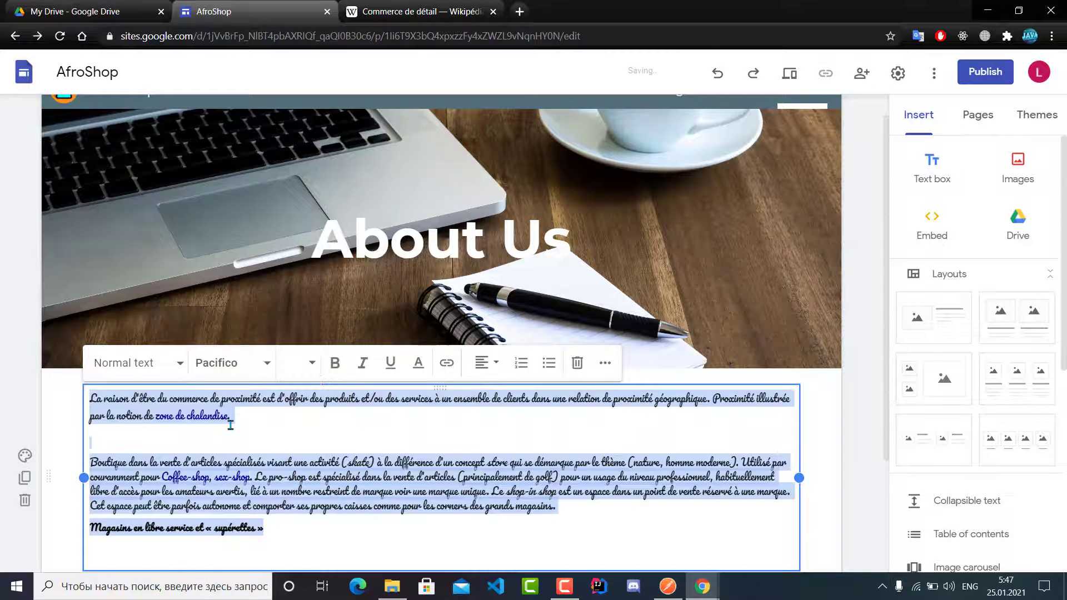
Set the font size of the selected About Us text to 36 and deselect the text box.
{"action": "left_click", "coordinate": [312, 366]}
{"action": "scroll", "coordinate": [294, 483], "scroll_direction": "down", "scroll_amount": 5}
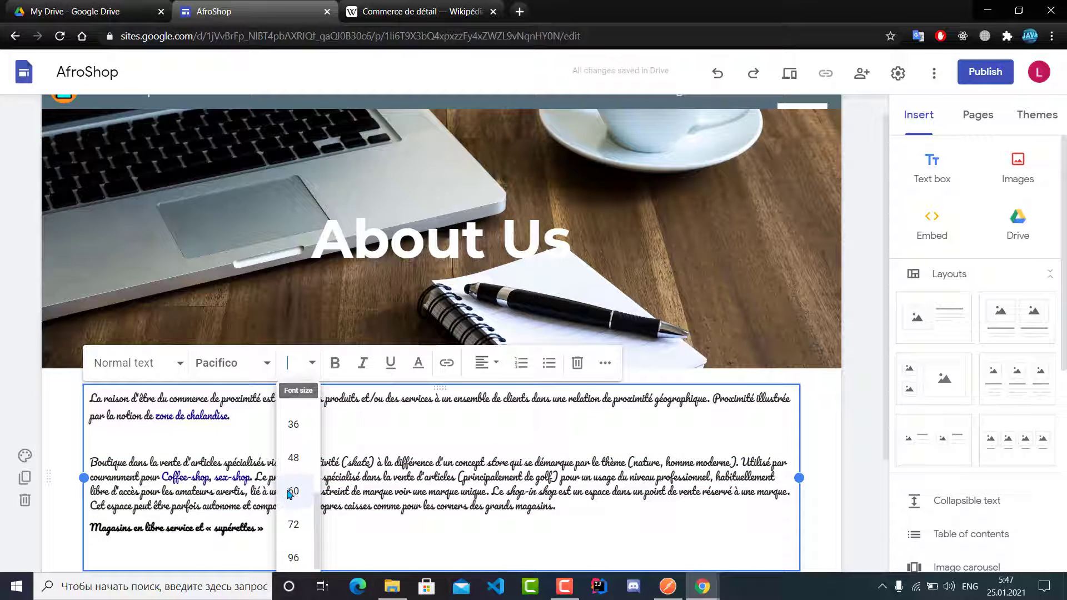
{"action": "scroll", "coordinate": [294, 461], "scroll_direction": "up", "scroll_amount": 2}
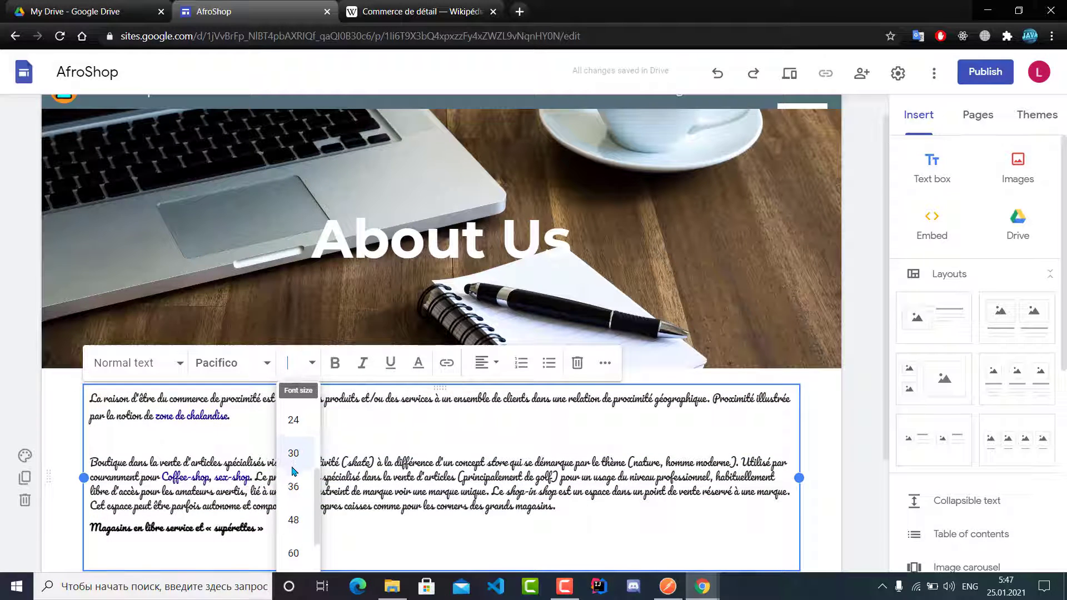
{"action": "left_click", "coordinate": [294, 487]}
{"action": "scroll", "coordinate": [411, 445], "scroll_direction": "down", "scroll_amount": 15}
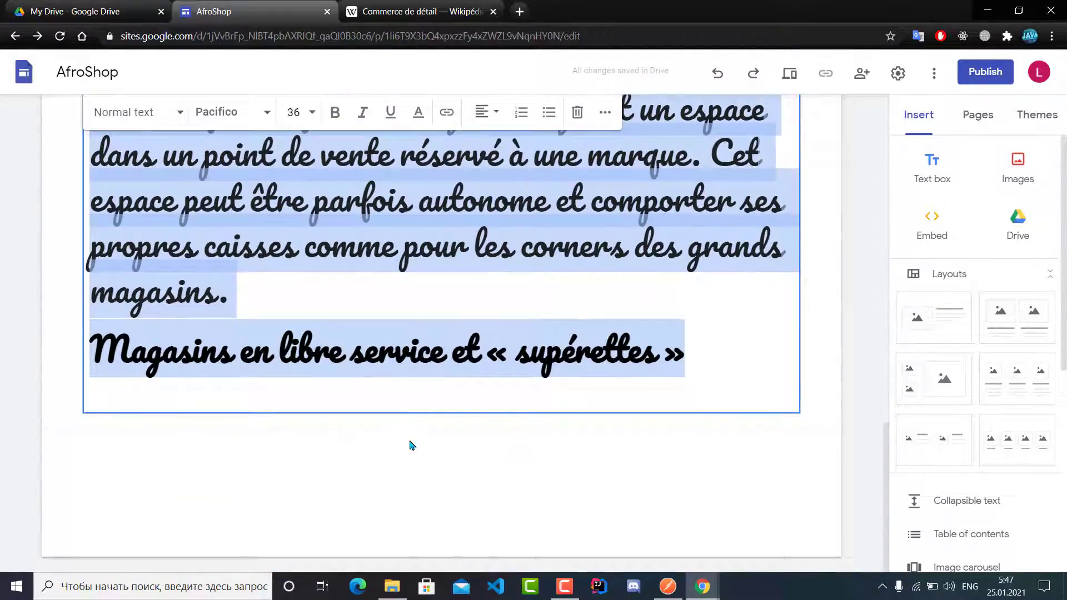
{"action": "left_click", "coordinate": [411, 445]}
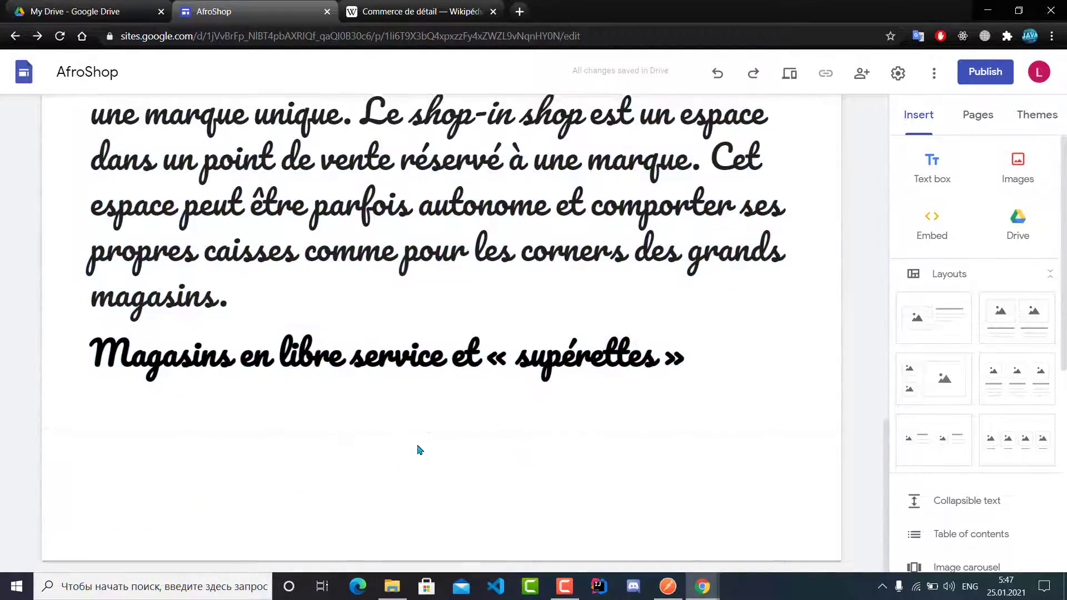
{"action": "scroll", "coordinate": [420, 445], "scroll_direction": "up", "scroll_amount": 15}
{"action": "scroll", "coordinate": [422, 438], "scroll_direction": "up", "scroll_amount": 3}
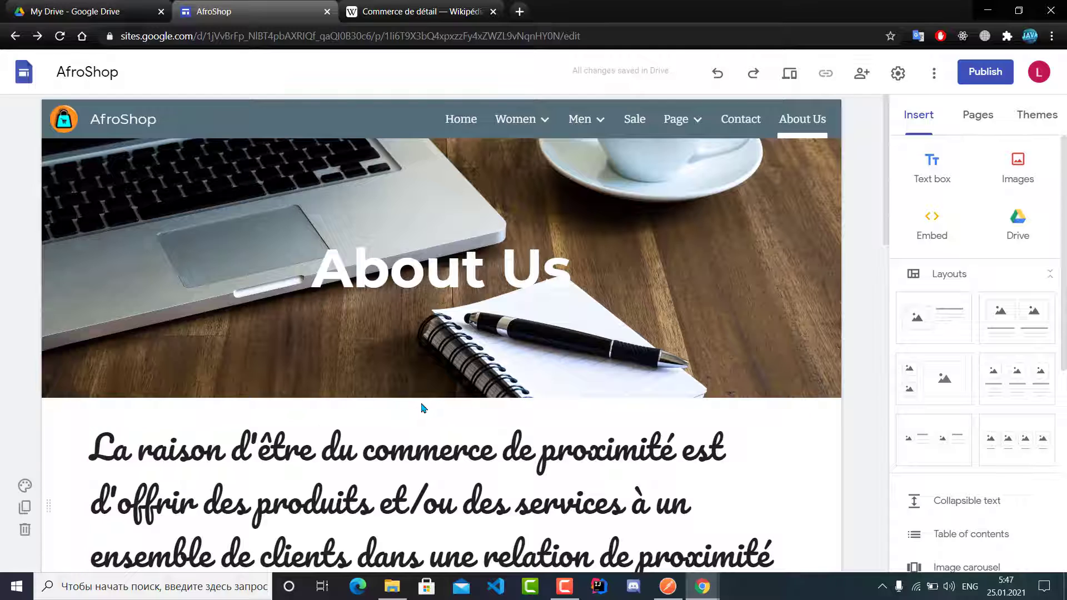
Preview the site and examine the Home page's carousel, BEST SELLERS section and product rows.
{"action": "mouse_move", "coordinate": [689, 150]}
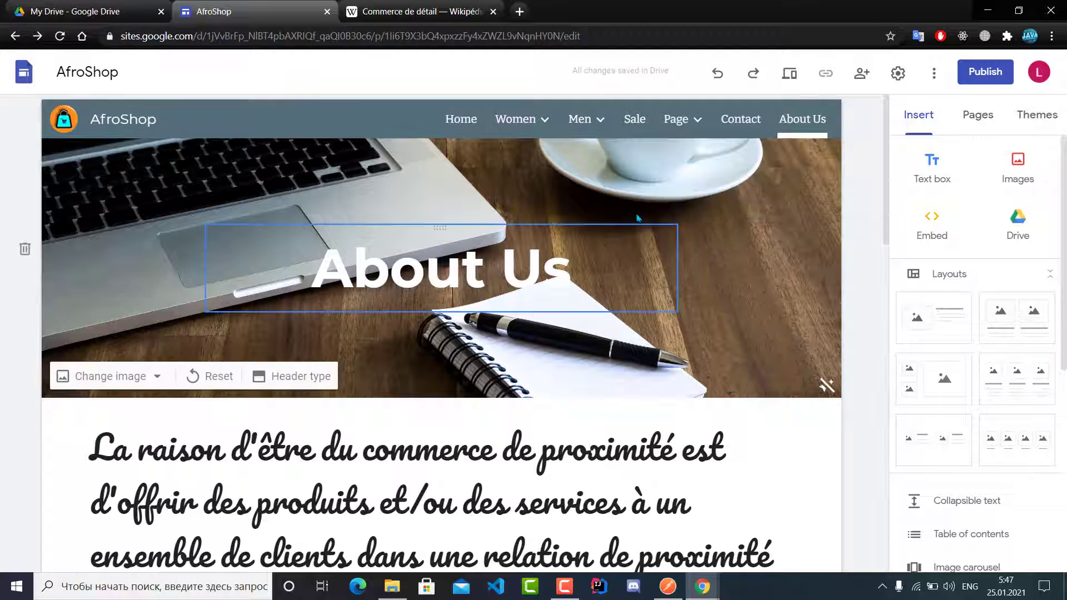
{"action": "left_click", "coordinate": [788, 75]}
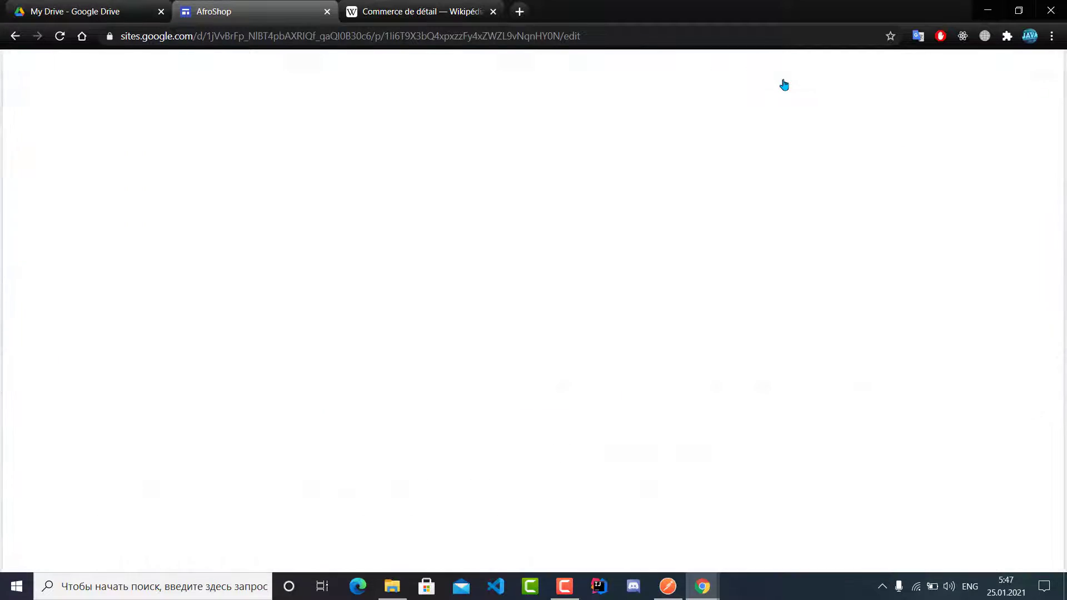
{"action": "mouse_move", "coordinate": [784, 83]}
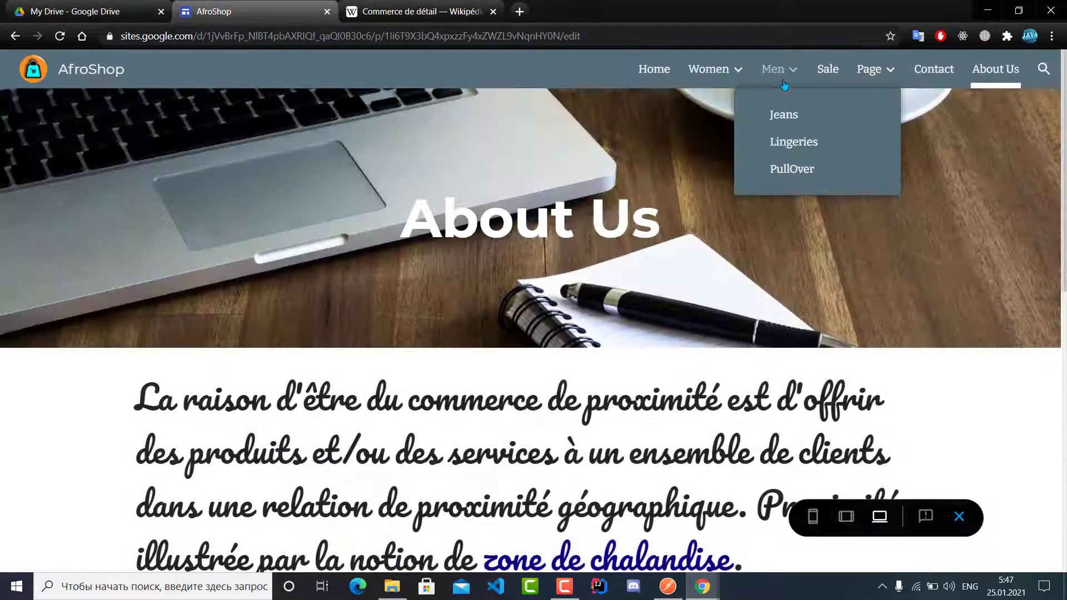
{"action": "left_click", "coordinate": [653, 71]}
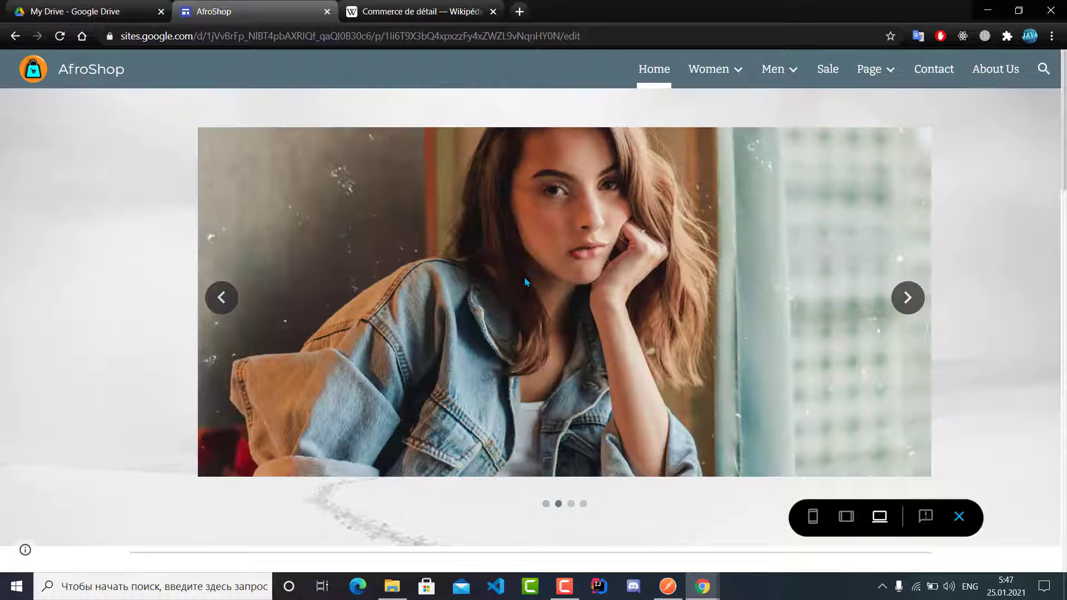
{"action": "scroll", "coordinate": [527, 281], "scroll_direction": "down", "scroll_amount": 10}
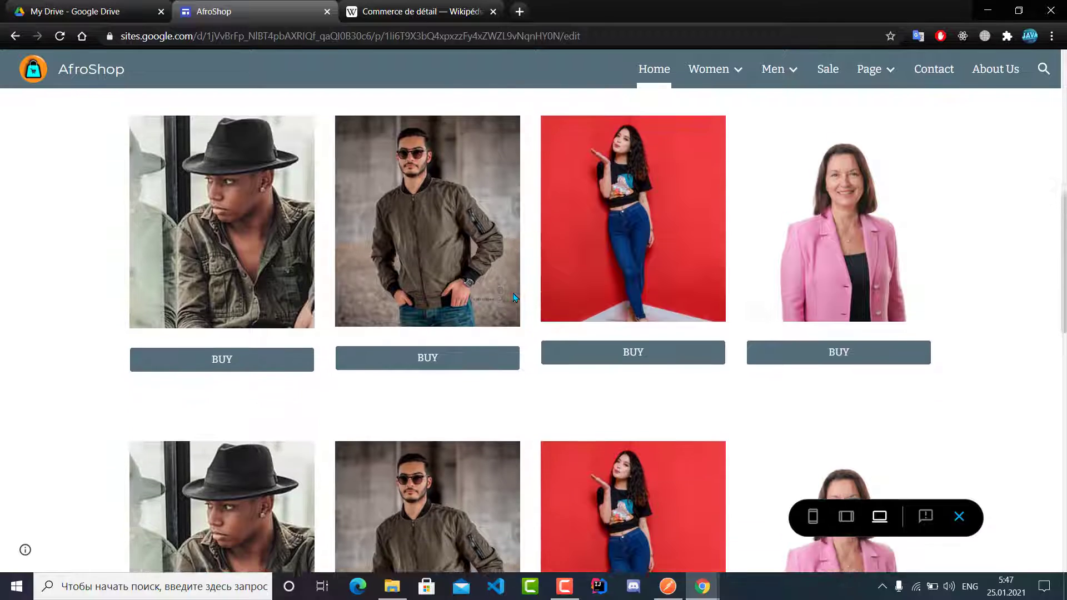
{"action": "scroll", "coordinate": [753, 270], "scroll_direction": "down", "scroll_amount": 1}
{"action": "scroll", "coordinate": [448, 219], "scroll_direction": "up", "scroll_amount": 7}
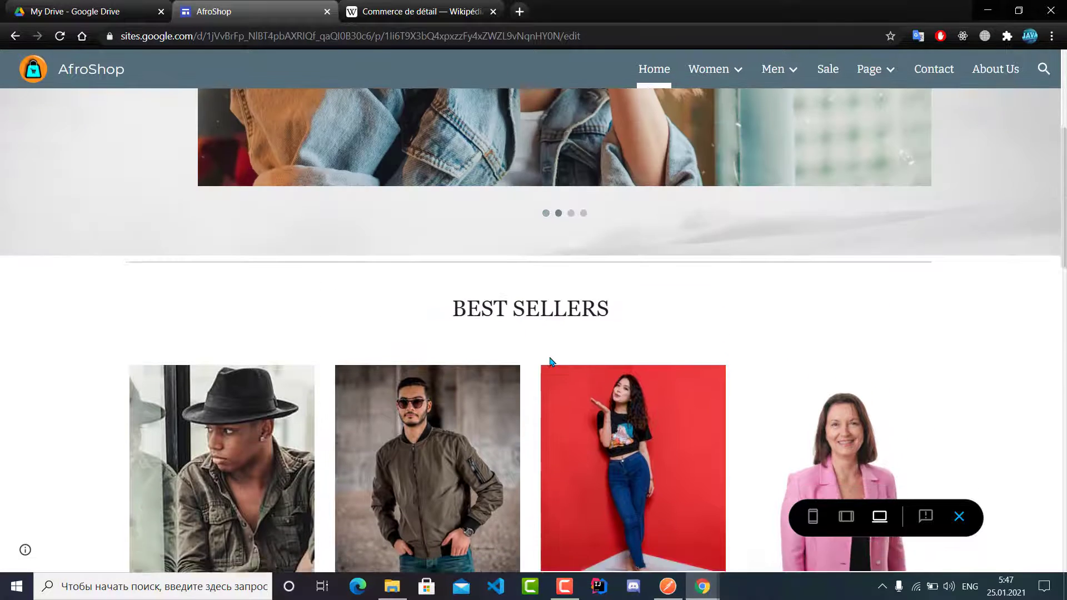
{"action": "scroll", "coordinate": [546, 350], "scroll_direction": "down", "scroll_amount": 8}
{"action": "scroll", "coordinate": [547, 351], "scroll_direction": "up", "scroll_amount": 1}
{"action": "scroll", "coordinate": [545, 342], "scroll_direction": "down", "scroll_amount": 7}
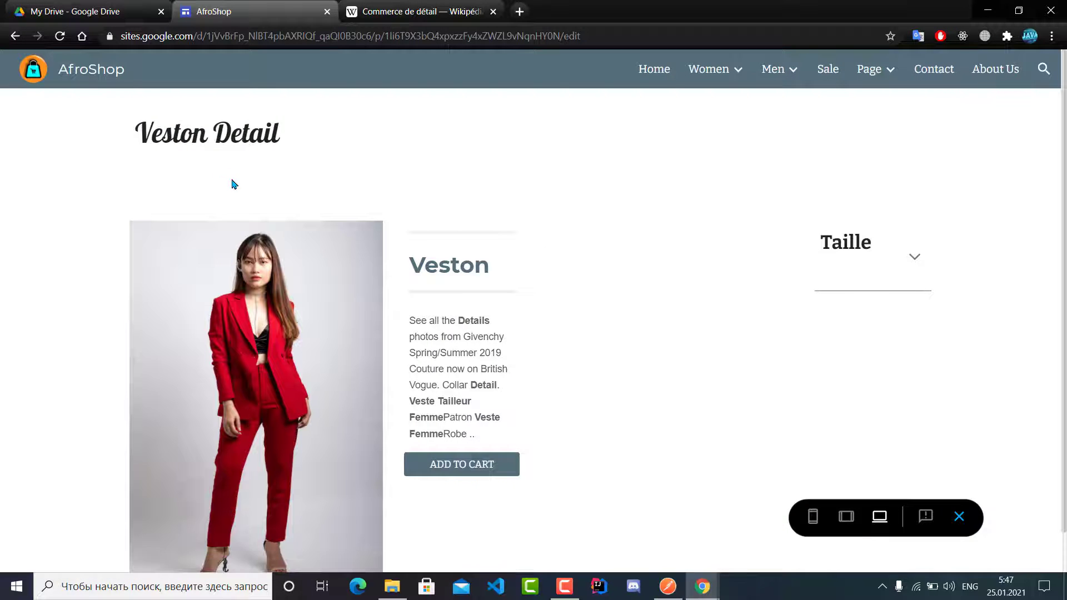
Examine the Veston Detail page in the preview, expanding and collapsing its Taille size list.
{"action": "scroll", "coordinate": [276, 290], "scroll_direction": "down", "scroll_amount": 1}
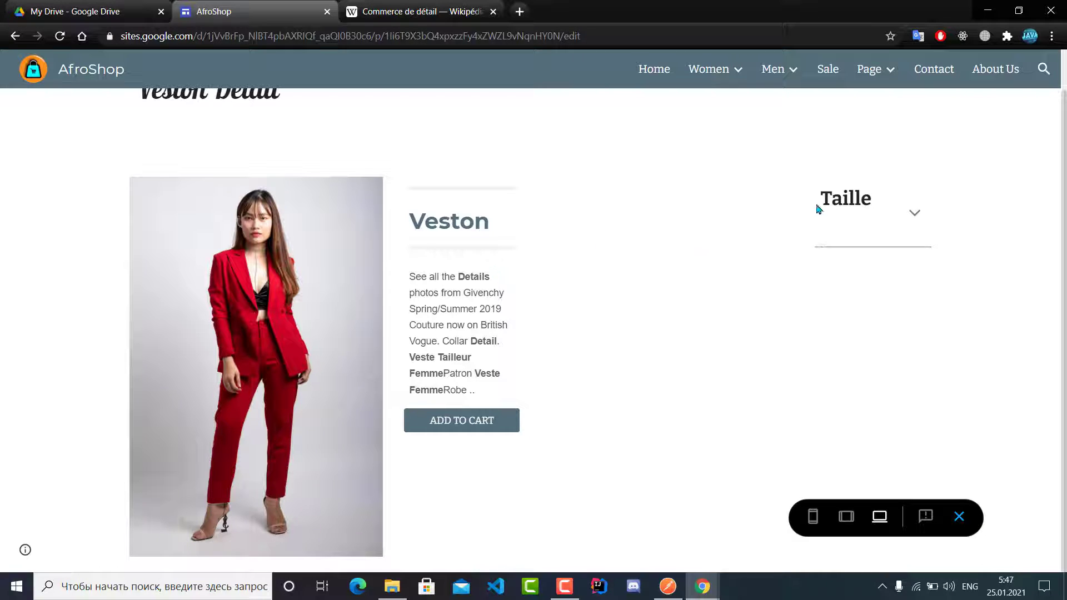
{"action": "left_click", "coordinate": [914, 213]}
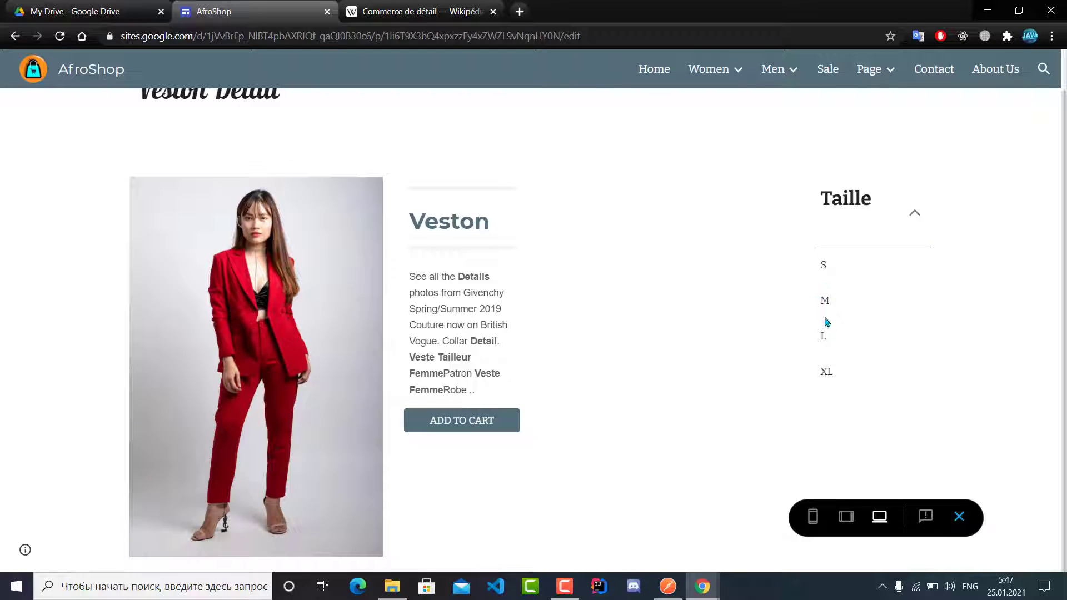
{"action": "left_click", "coordinate": [914, 213]}
Check the Men, Contact and About Us pages in the preview, and return to the site editor.
{"action": "mouse_move", "coordinate": [843, 73]}
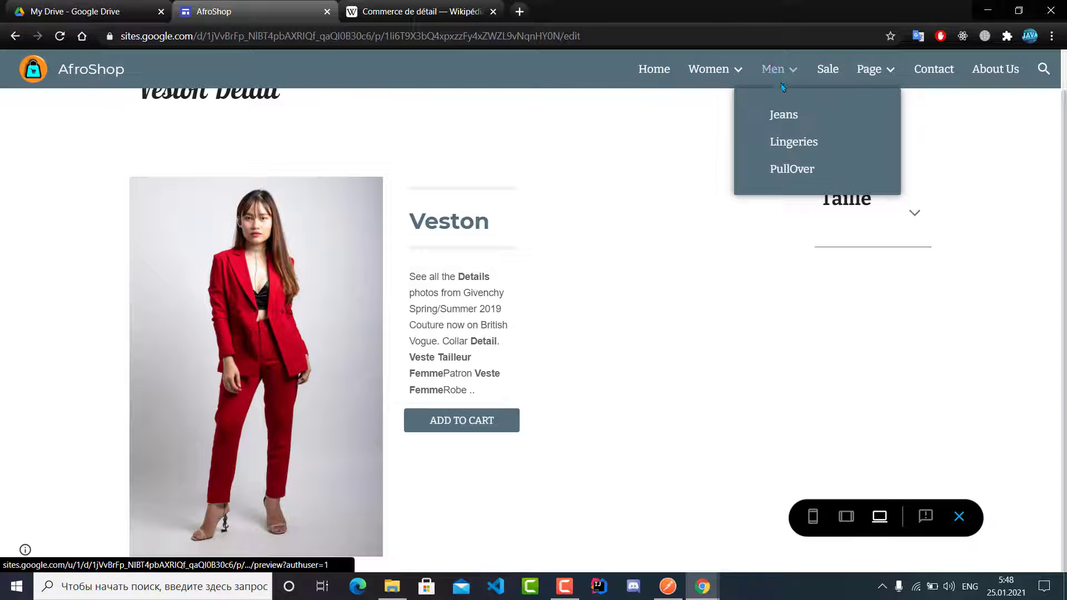
{"action": "left_click", "coordinate": [773, 69]}
{"action": "scroll", "coordinate": [650, 277], "scroll_direction": "down", "scroll_amount": 7}
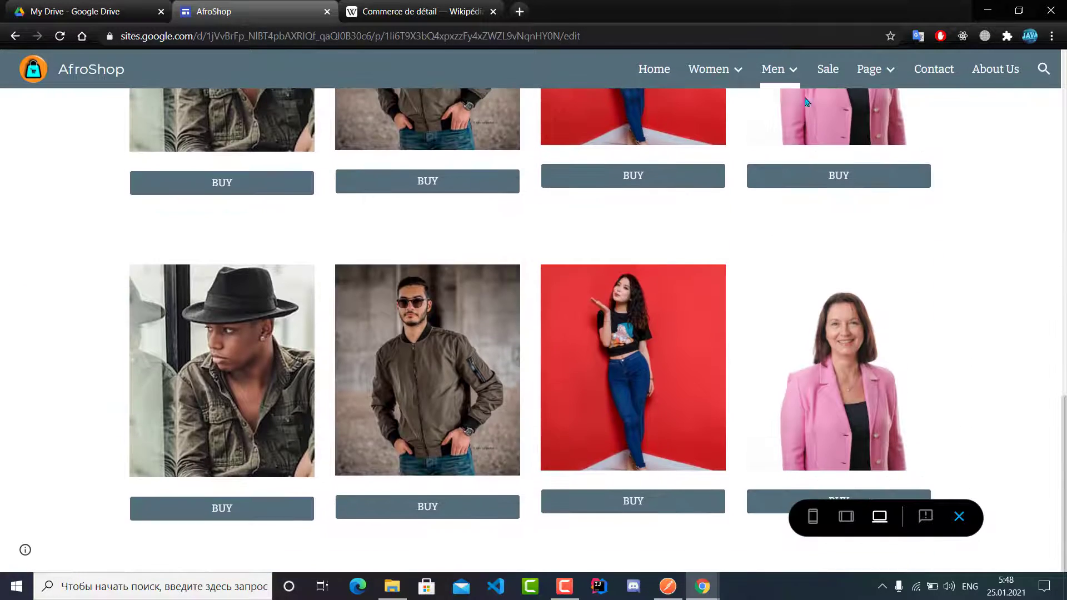
{"action": "left_click", "coordinate": [933, 70]}
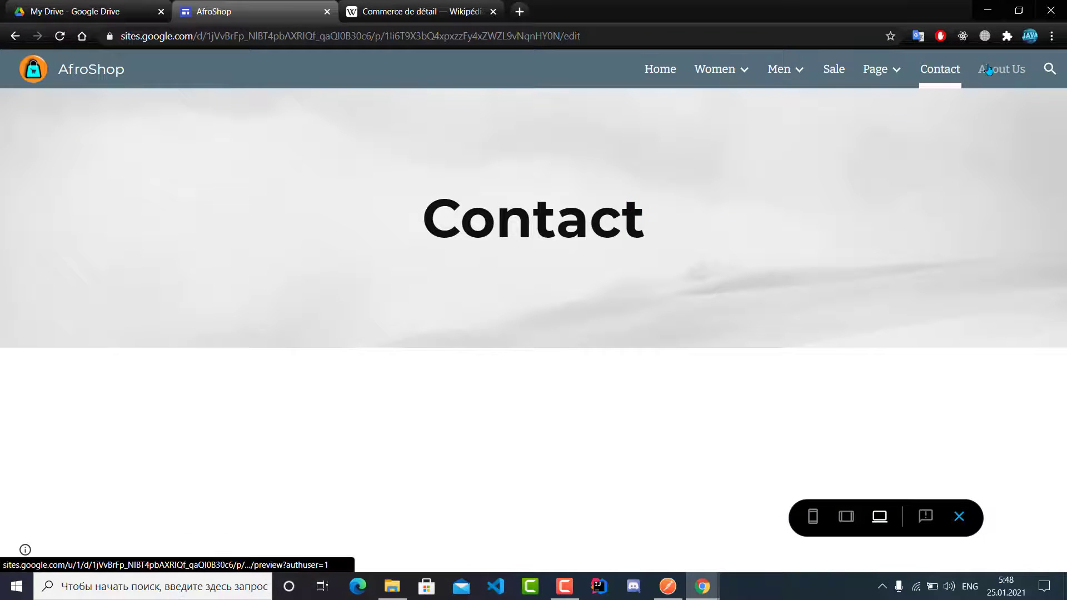
{"action": "left_click", "coordinate": [995, 70]}
{"action": "scroll", "coordinate": [528, 359], "scroll_direction": "down", "scroll_amount": 10}
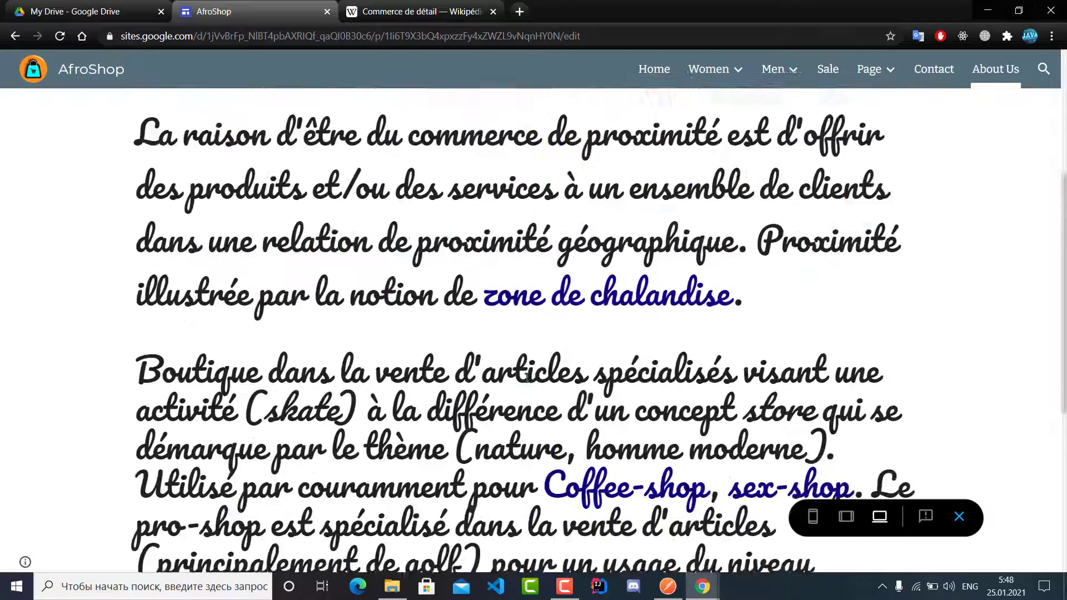
{"action": "scroll", "coordinate": [527, 353], "scroll_direction": "up", "scroll_amount": 10}
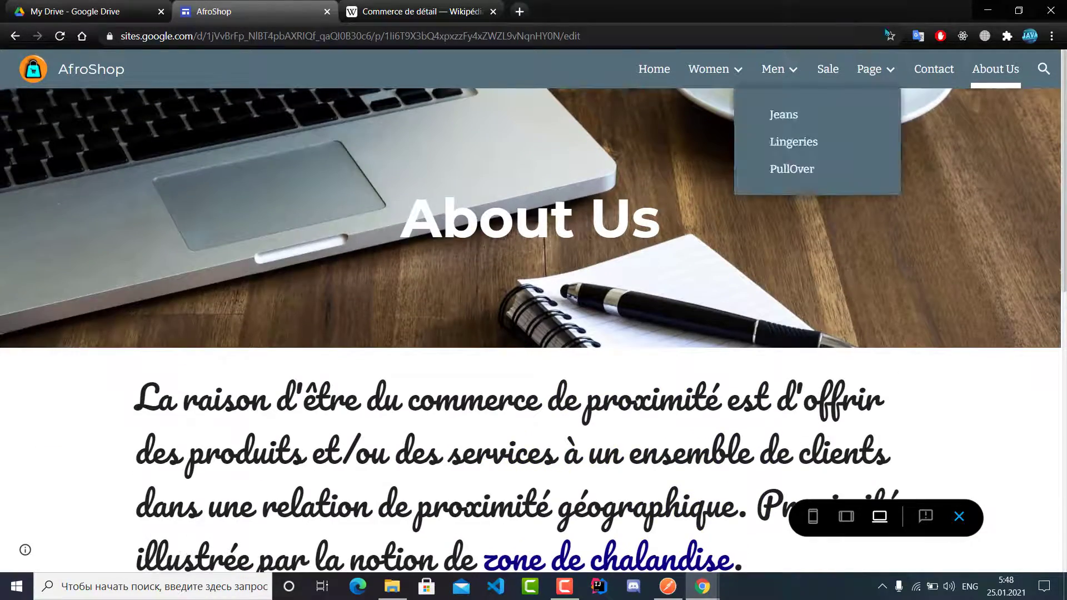
{"action": "mouse_move", "coordinate": [754, 86]}
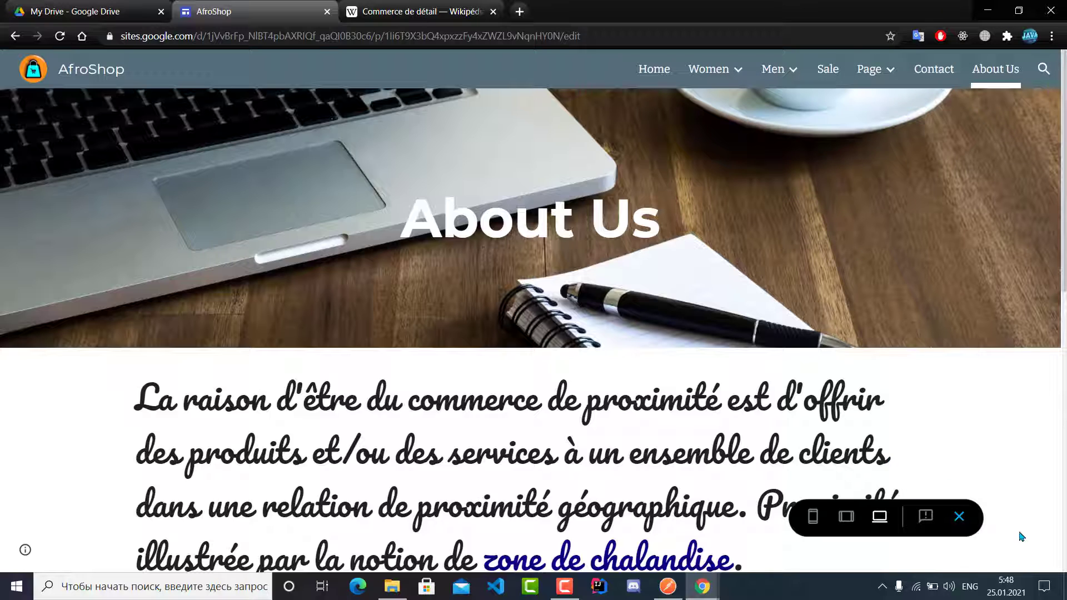
{"action": "left_click", "coordinate": [957, 518]}
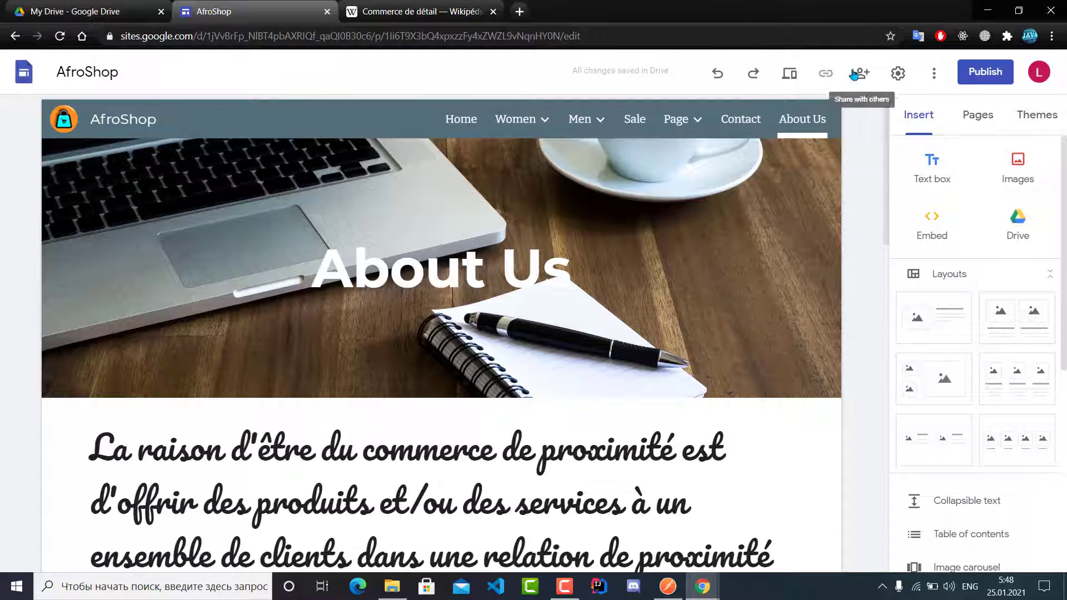
Start publishing the site to the web.
{"action": "left_click", "coordinate": [980, 77]}
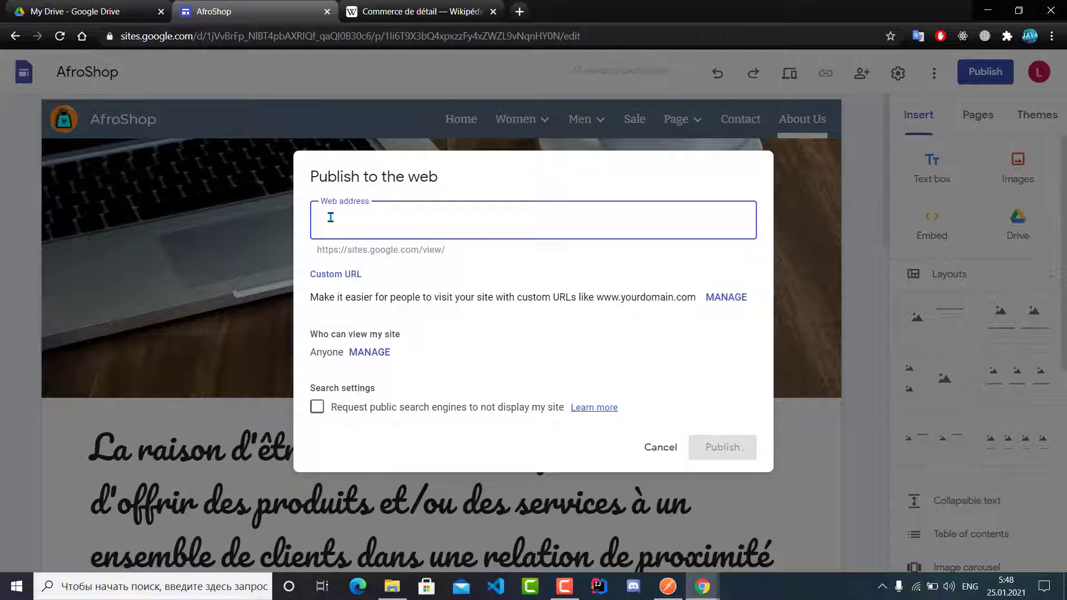
Try joj and jo1234 as the site's web address, and clear the entry.
{"action": "type", "text": "jo"}
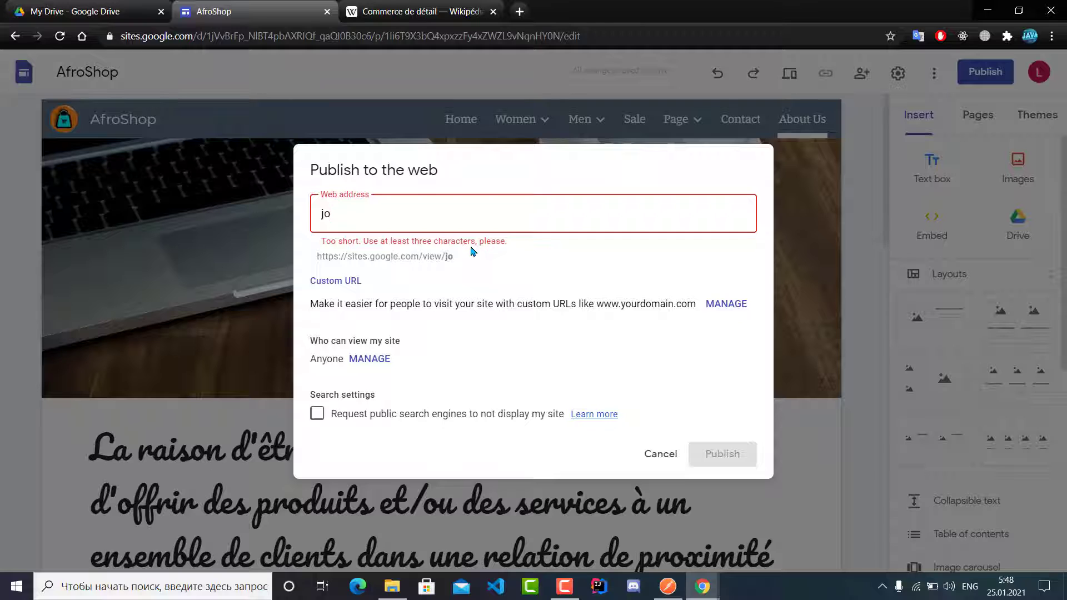
{"action": "type", "text": "j"}
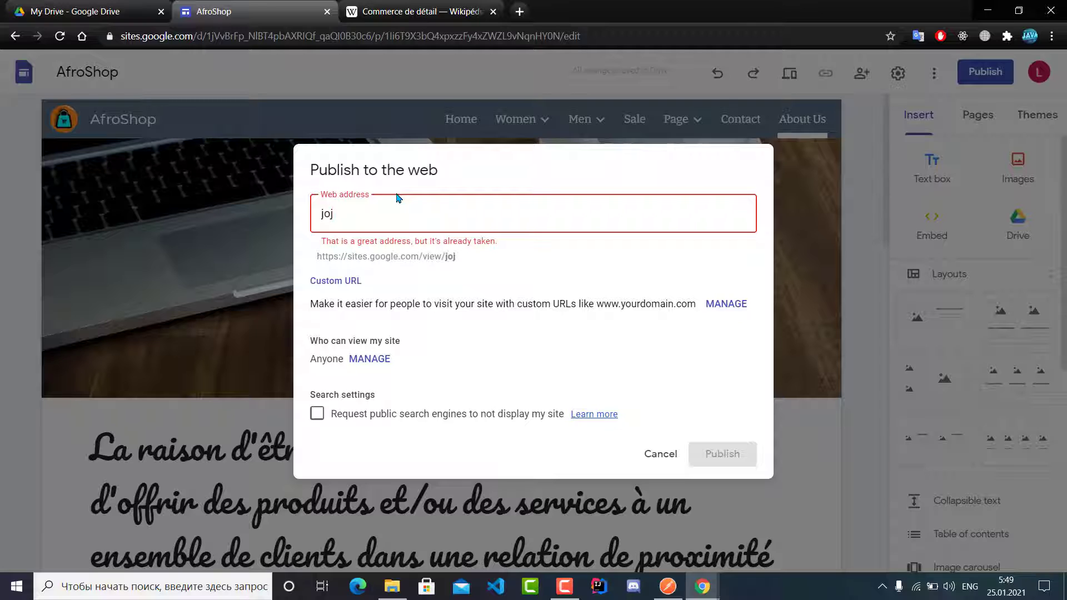
{"action": "key", "text": "BackSpace"}
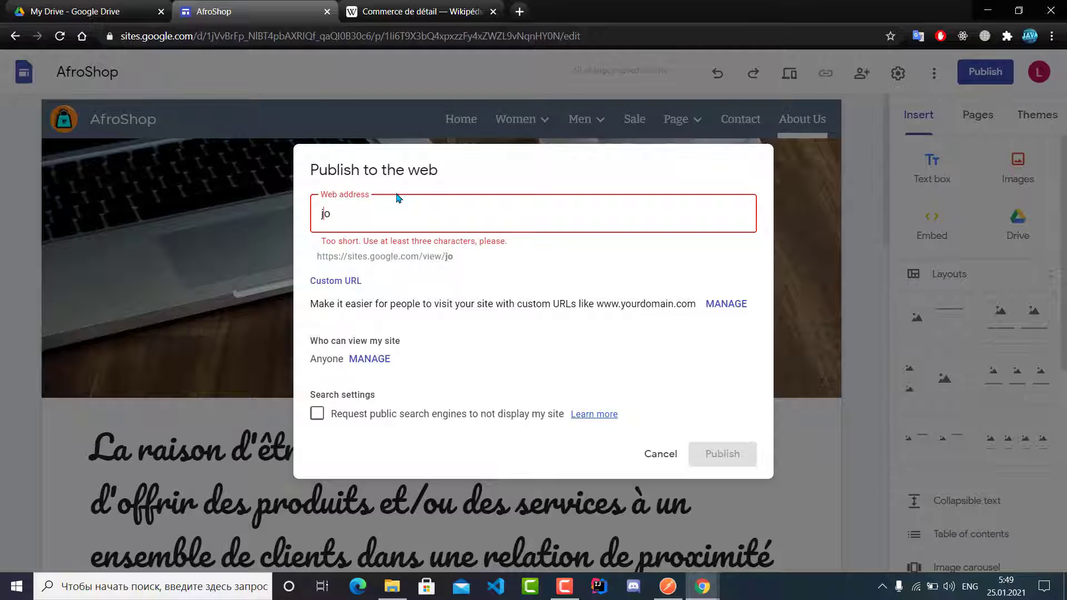
{"action": "type", "text": "123"}
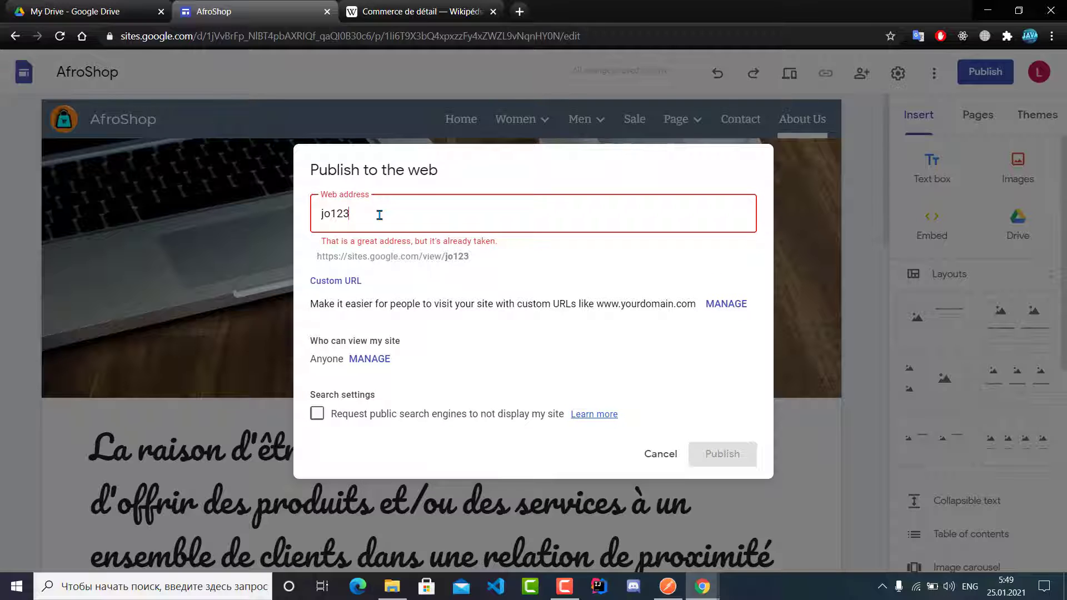
{"action": "type", "text": "4"}
{"action": "key", "text": "BackSpace"}
{"action": "key", "text": "BackSpace"}
{"action": "key", "text": "BackSpace"}
{"action": "key", "text": "BackSpace"}
{"action": "key", "text": "BackSpace"}
{"action": "key", "text": "BackSpace"}
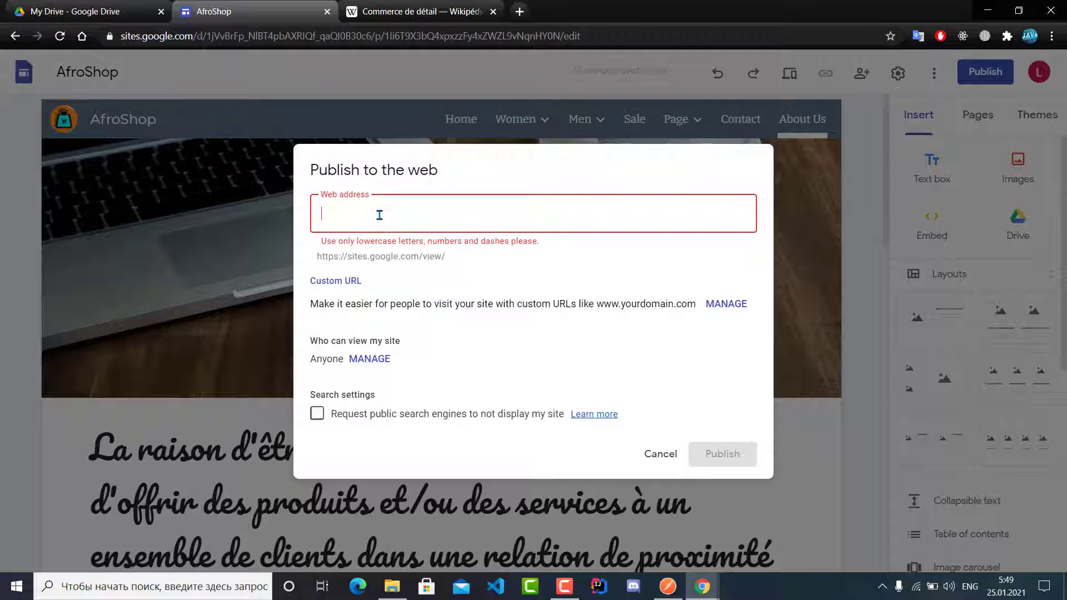
Publish the site at the web address modern12.
{"action": "type", "text": "modern"}
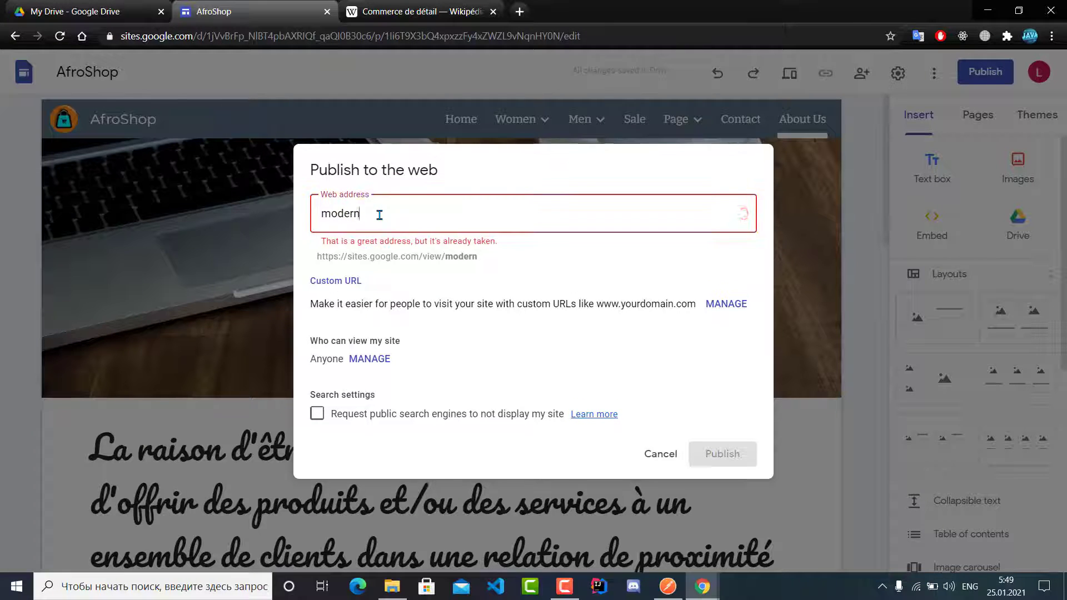
{"action": "type", "text": "12"}
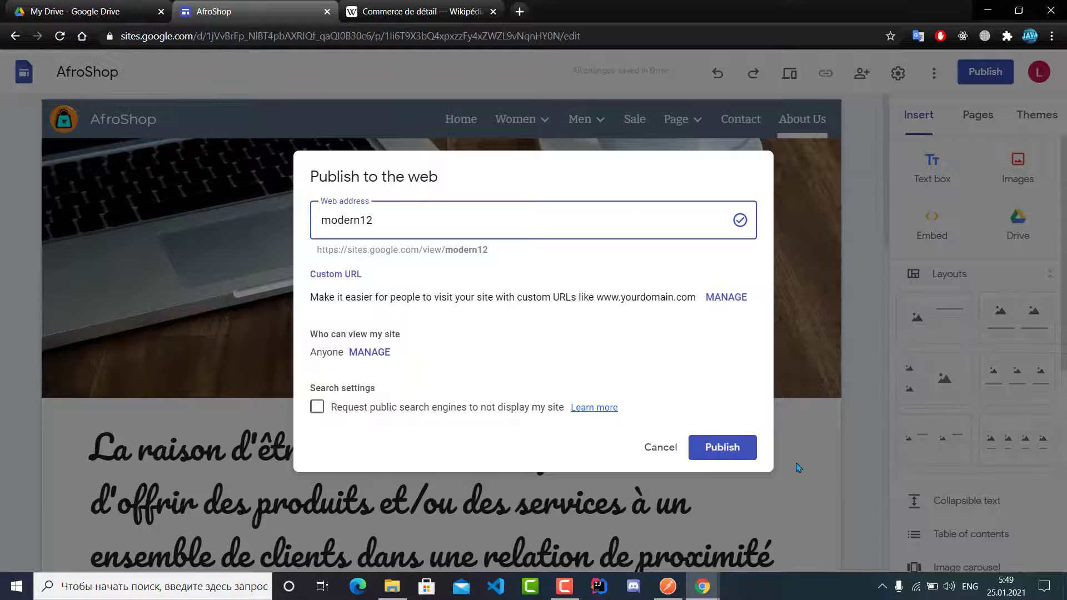
{"action": "left_click", "coordinate": [719, 441]}
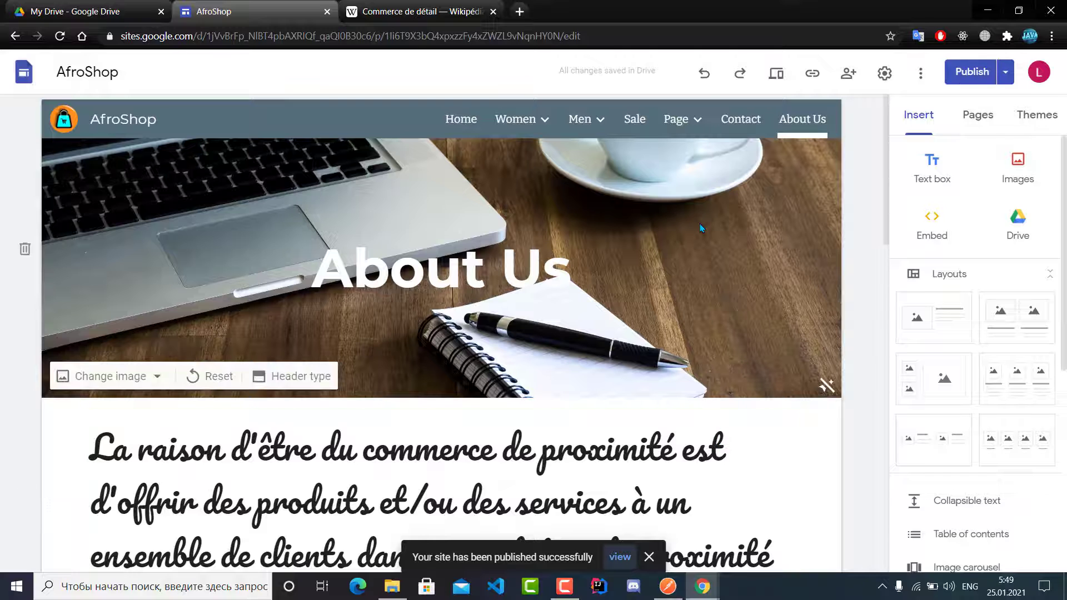
Copy the published site link of the About Us page and open it in a new browser tab.
{"action": "scroll", "coordinate": [701, 228], "scroll_direction": "down", "scroll_amount": 5}
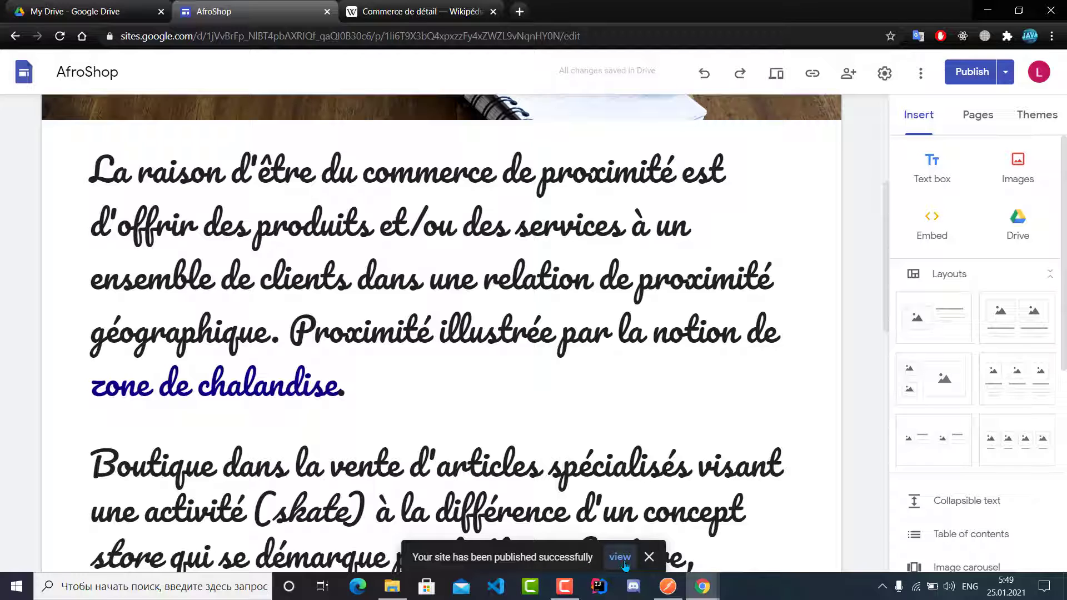
{"action": "scroll", "coordinate": [405, 146], "scroll_direction": "up", "scroll_amount": 5}
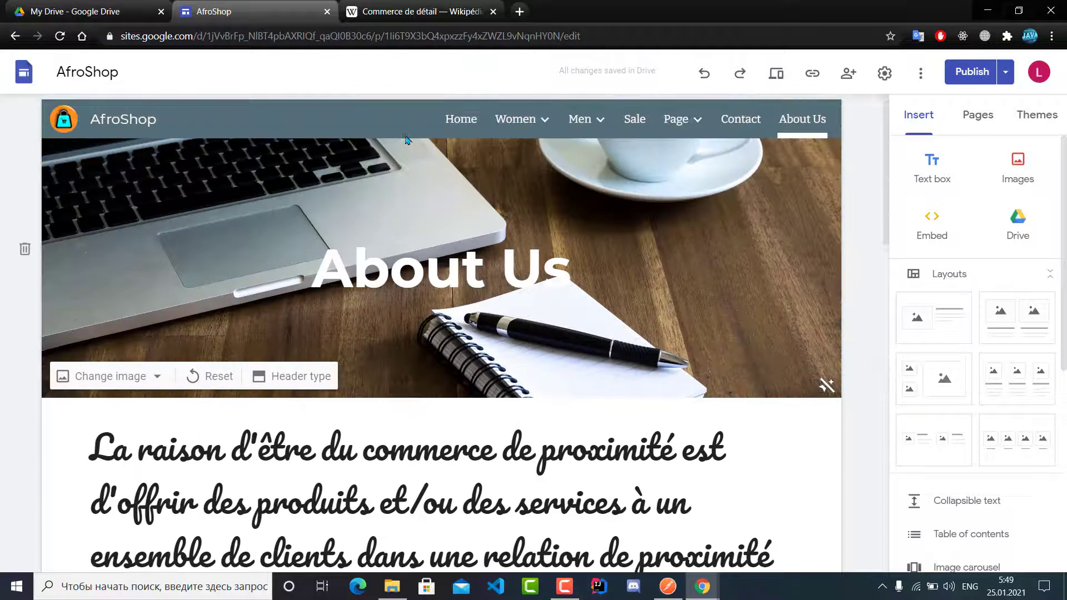
{"action": "left_click", "coordinate": [813, 79]}
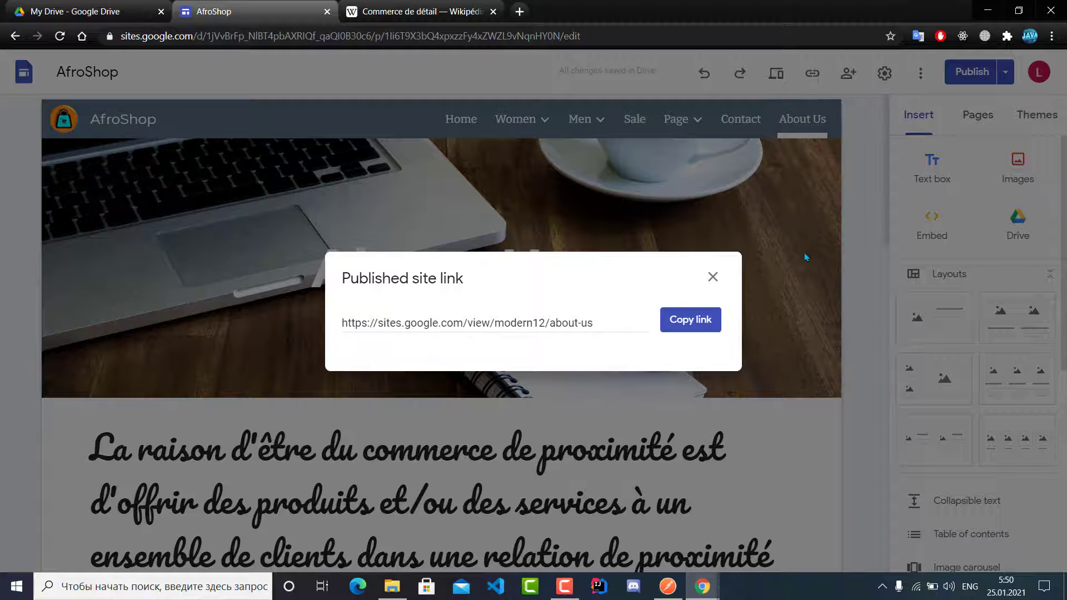
{"action": "left_click", "coordinate": [681, 325]}
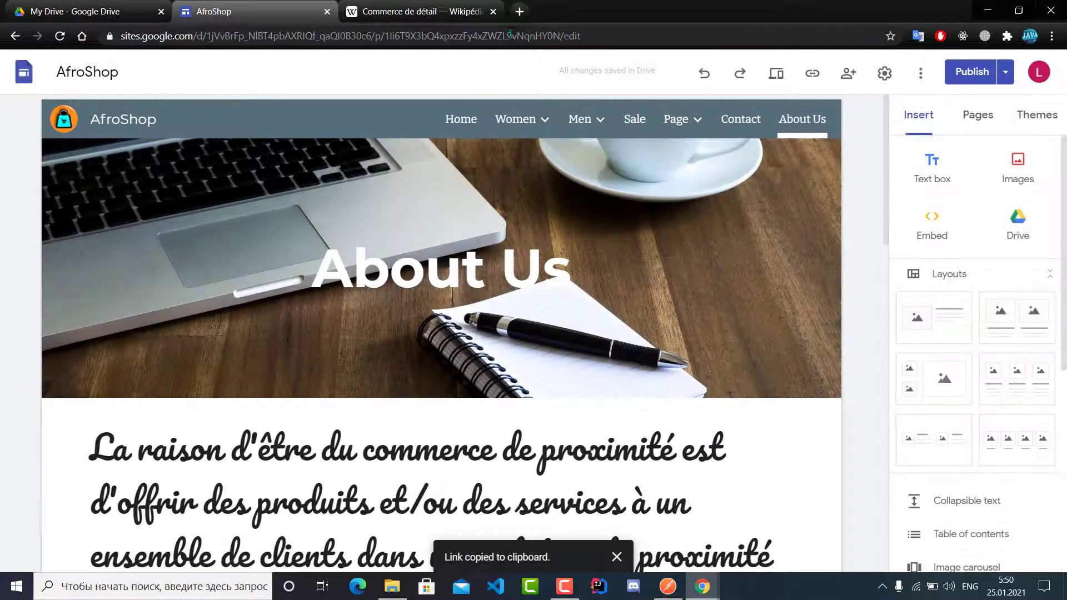
{"action": "left_click", "coordinate": [520, 12]}
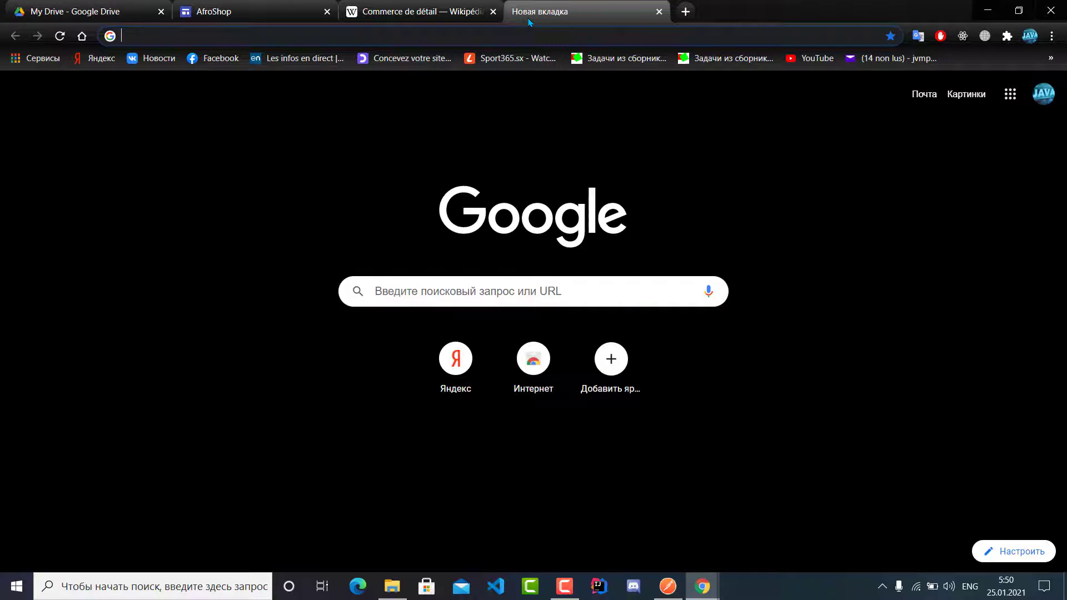
{"action": "key", "text": "ctrl+v"}
{"action": "key", "text": "Return"}
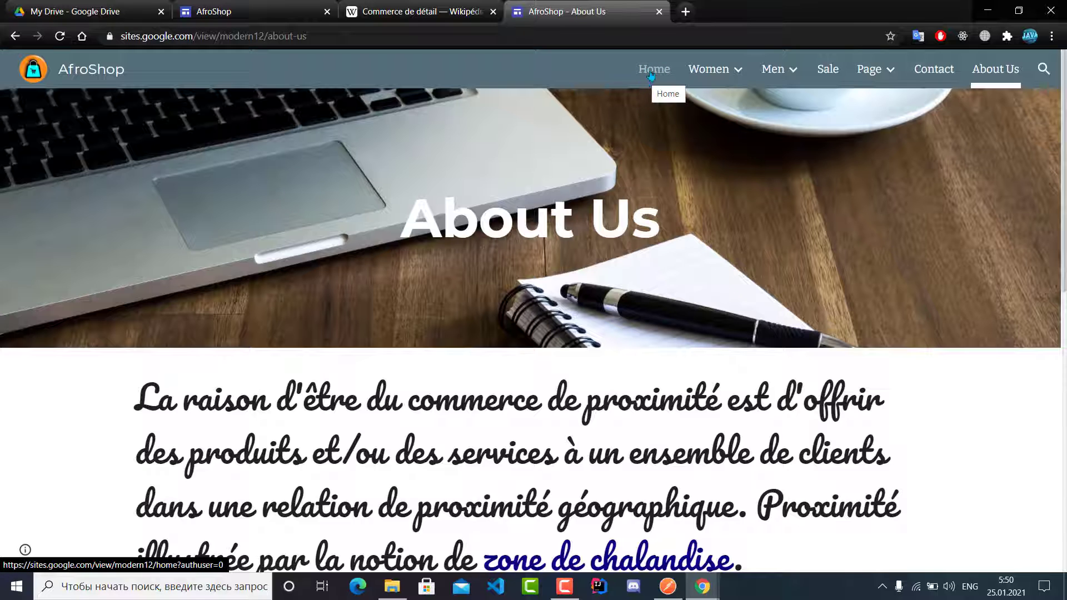
Examine the published Home page's carousel, BEST SELLERS and LAST SELLERS sections.
{"action": "left_click", "coordinate": [652, 70]}
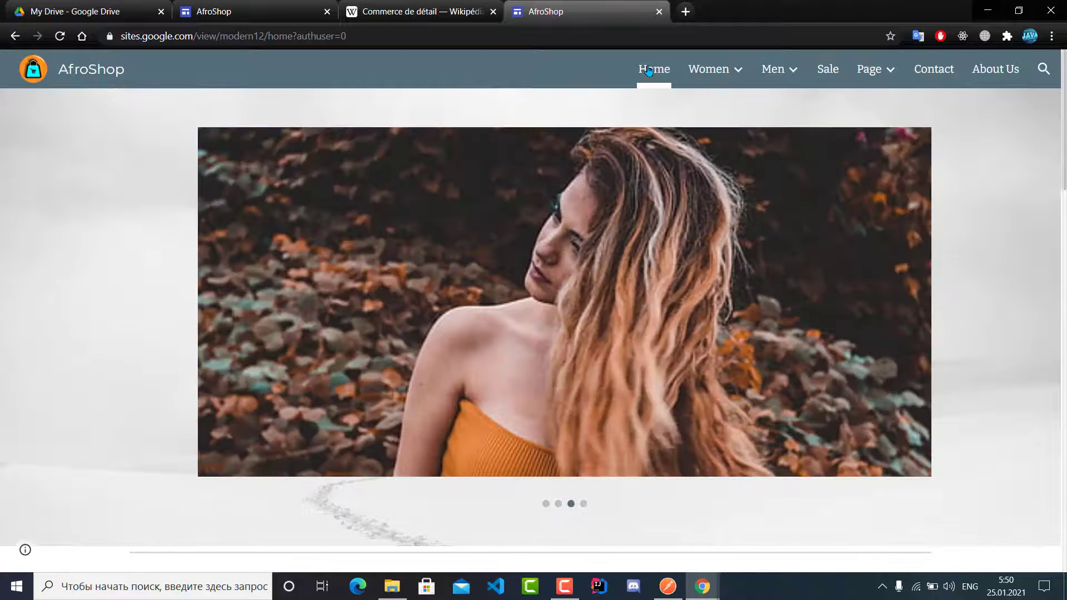
{"action": "scroll", "coordinate": [731, 203], "scroll_direction": "down", "scroll_amount": 8}
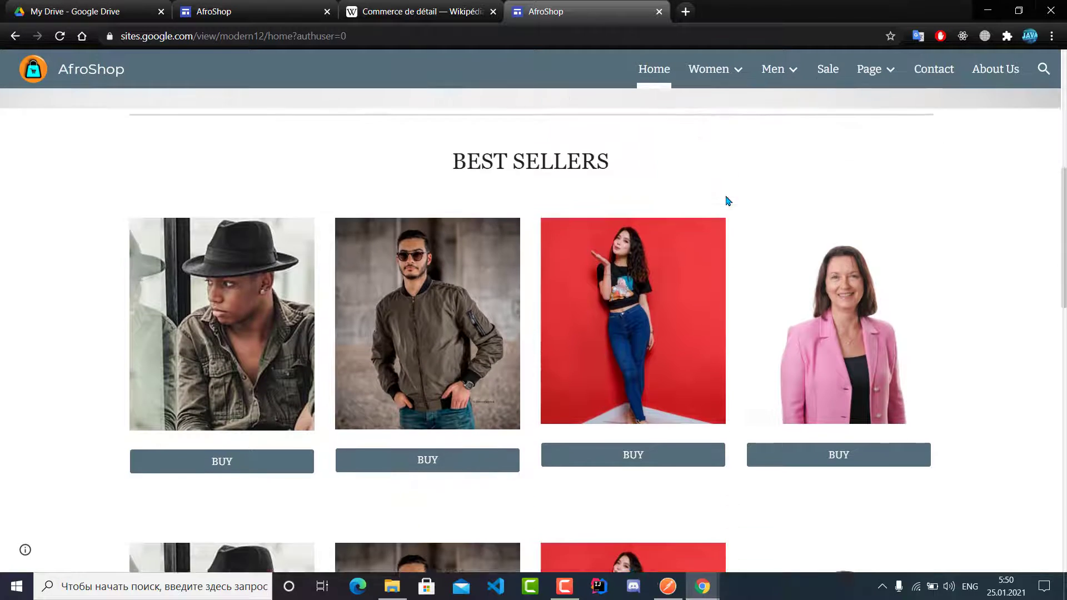
{"action": "scroll", "coordinate": [728, 201], "scroll_direction": "down", "scroll_amount": 10}
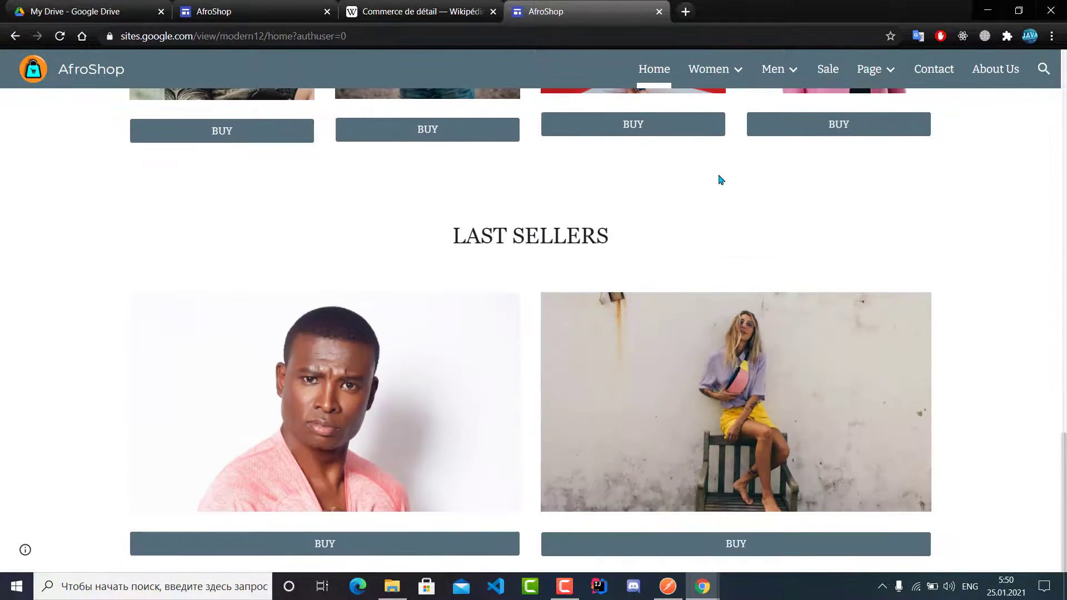
{"action": "scroll", "coordinate": [711, 217], "scroll_direction": "up", "scroll_amount": 7}
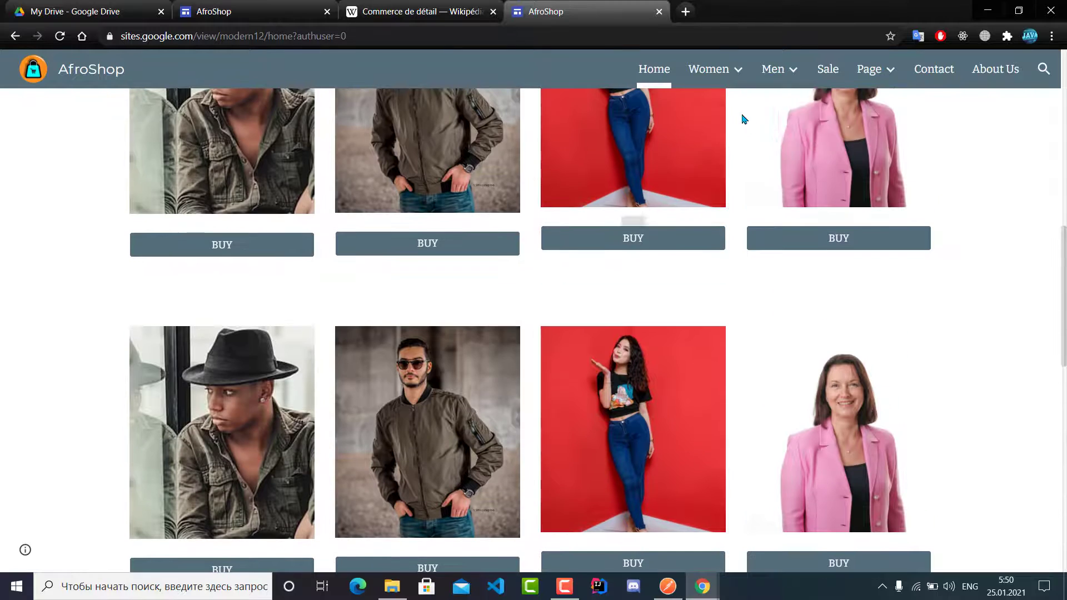
Check the product rows on the published Lingeries page under Women, and close the published site to return to the editor.
{"action": "mouse_move", "coordinate": [709, 72]}
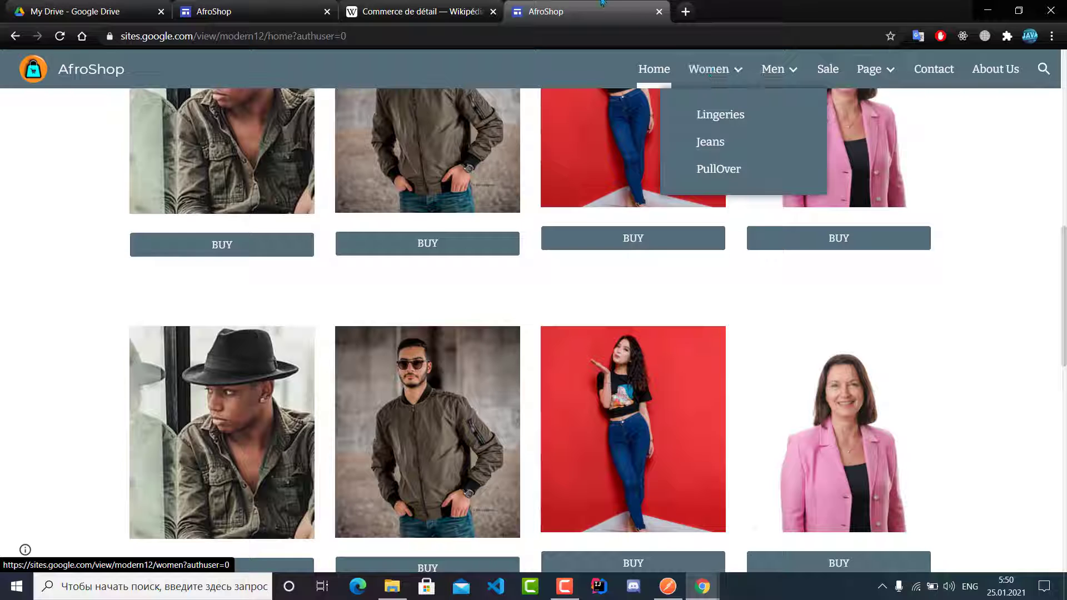
{"action": "scroll", "coordinate": [727, 195], "scroll_direction": "up", "scroll_amount": 5}
{"action": "scroll", "coordinate": [707, 83], "scroll_direction": "up", "scroll_amount": 6}
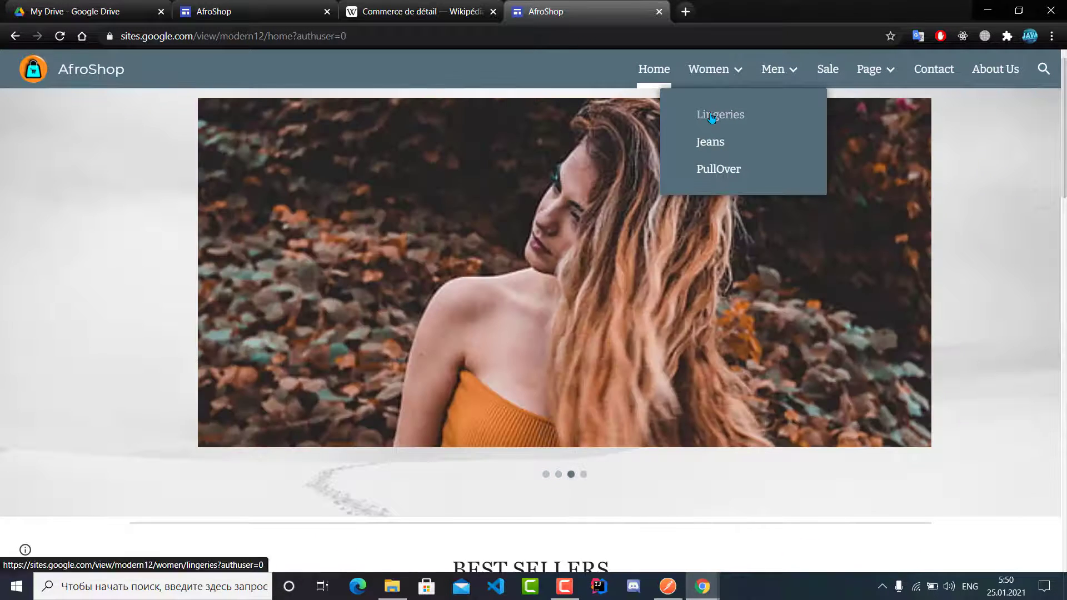
{"action": "left_click", "coordinate": [715, 115]}
{"action": "scroll", "coordinate": [728, 206], "scroll_direction": "down", "scroll_amount": 12}
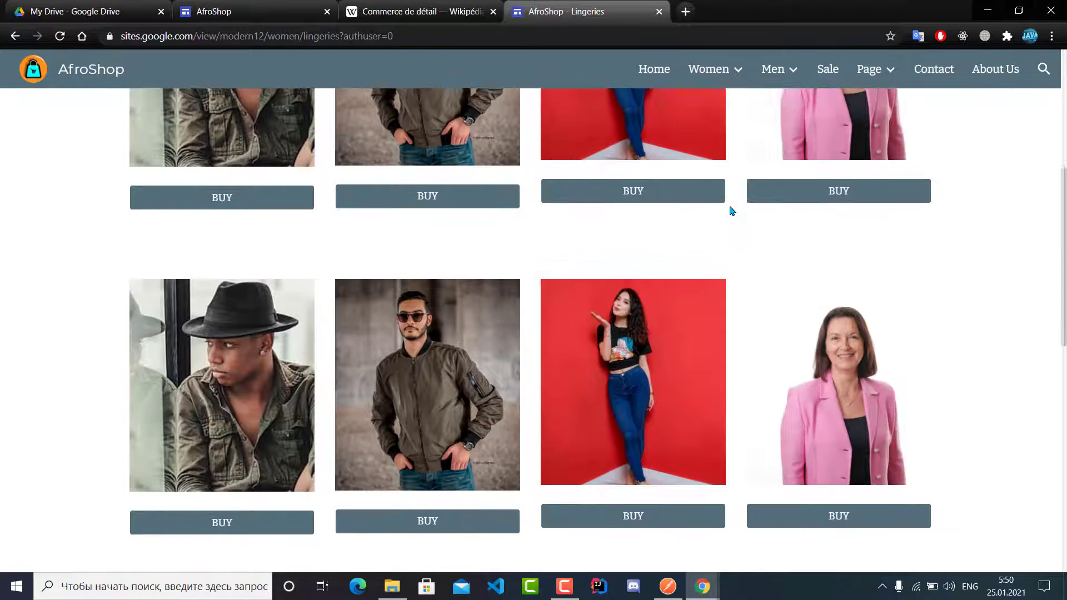
{"action": "scroll", "coordinate": [736, 222], "scroll_direction": "up", "scroll_amount": 2}
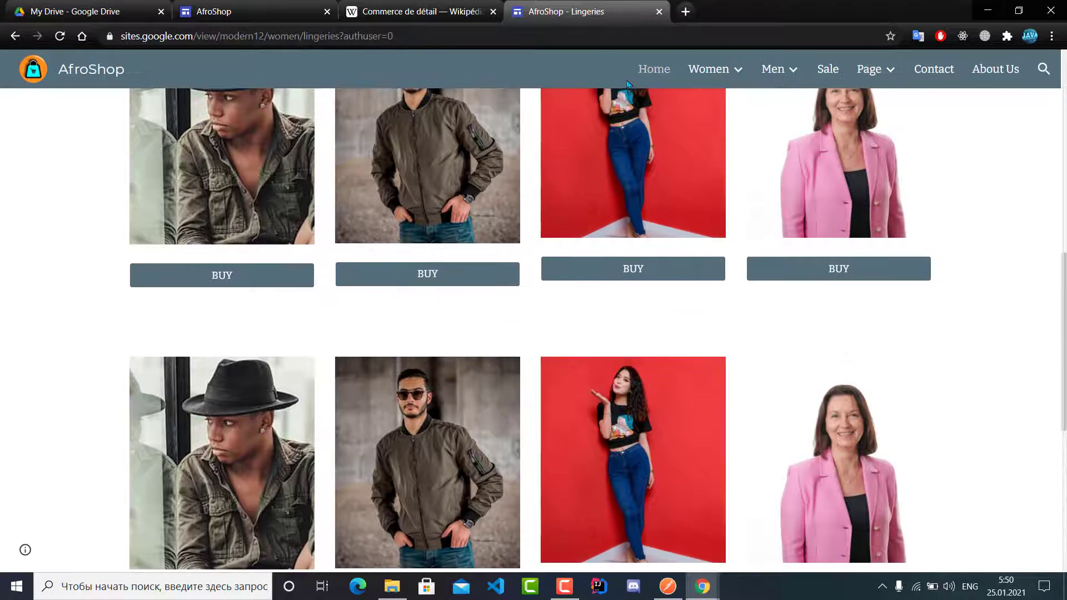
{"action": "left_click", "coordinate": [657, 12]}
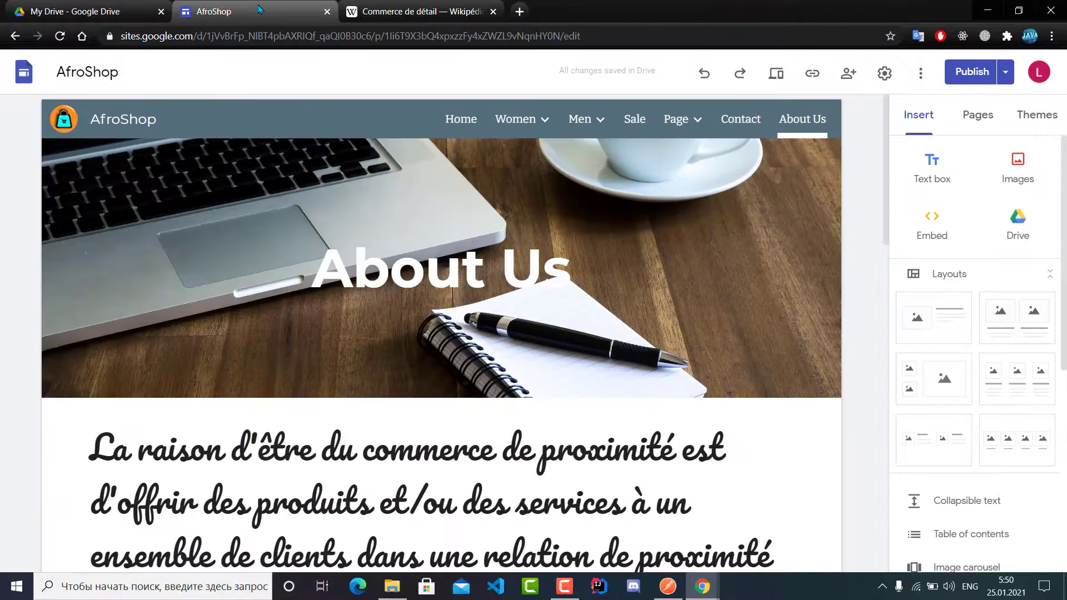
Add the line "dfghhghj" below the "Magasins en libre service et « supérettes »" line at the end of the About Us text.
{"action": "mouse_move", "coordinate": [663, 174]}
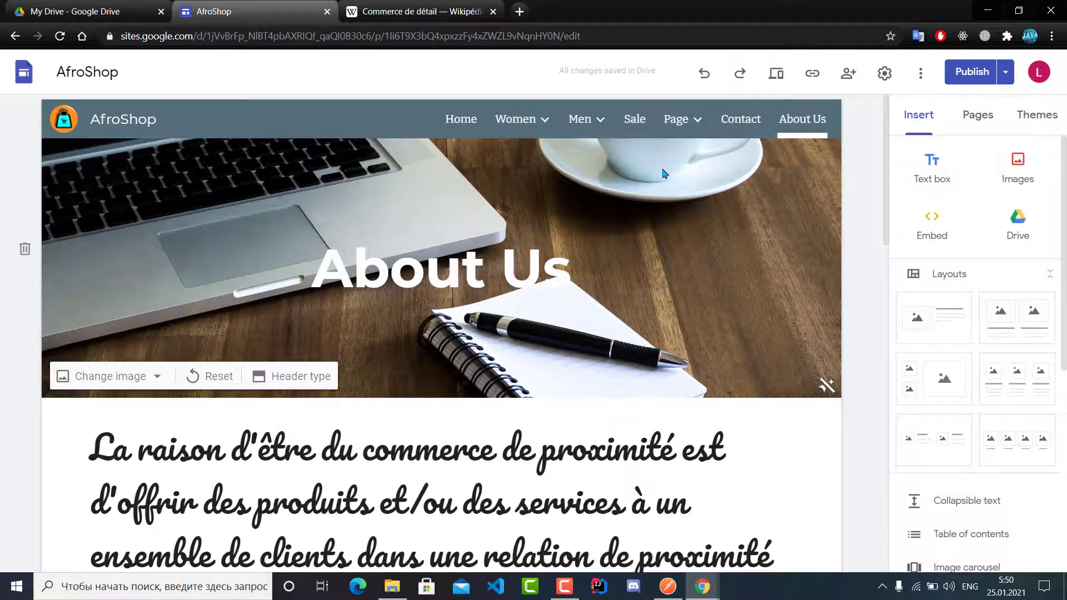
{"action": "scroll", "coordinate": [664, 174], "scroll_direction": "down", "scroll_amount": 20}
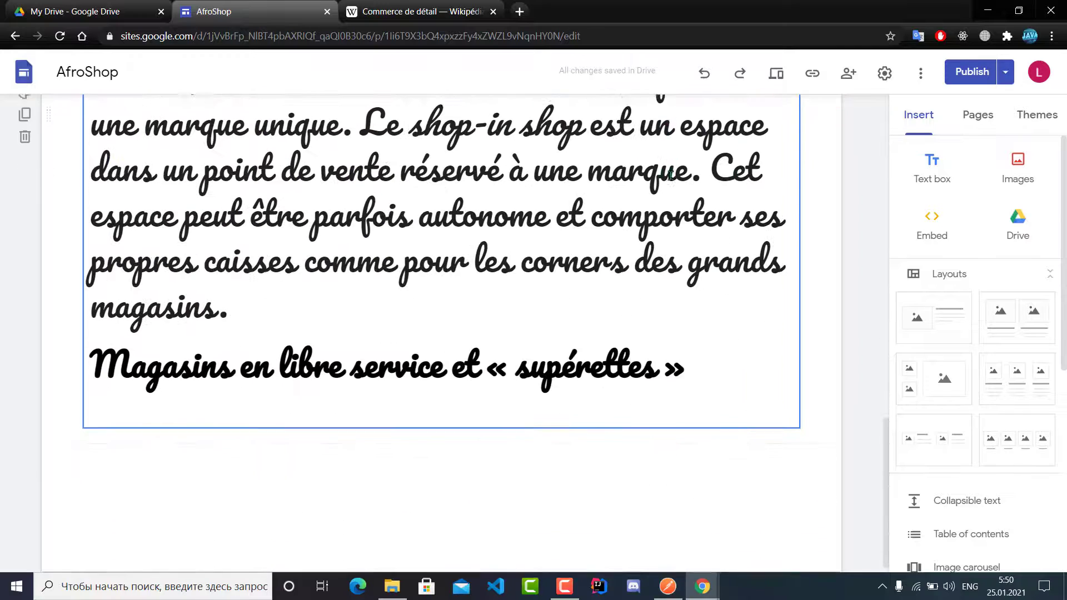
{"action": "left_click", "coordinate": [692, 358]}
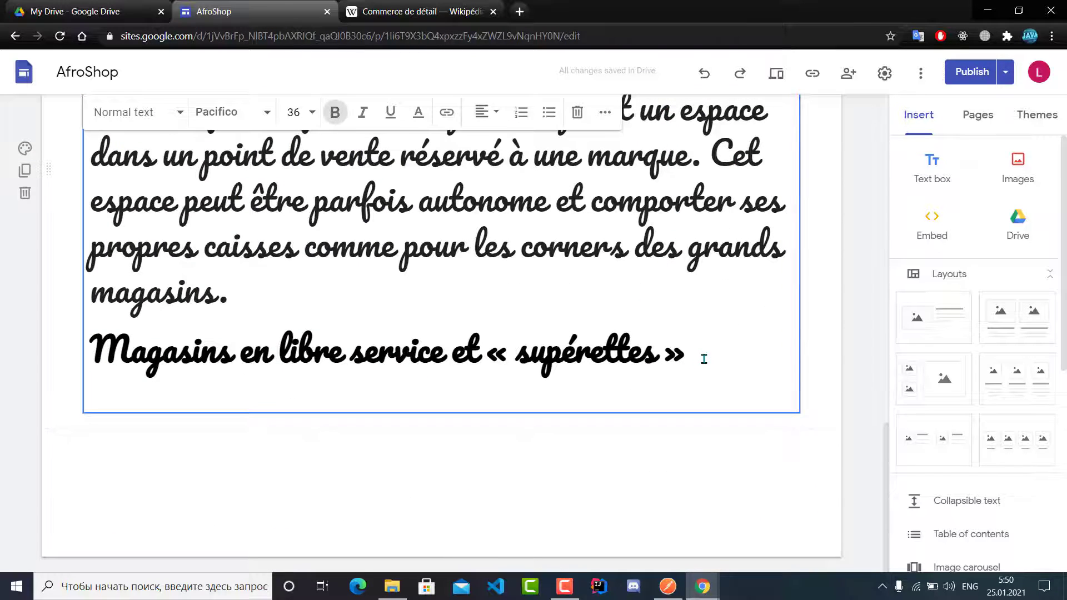
{"action": "key", "text": "Return"}
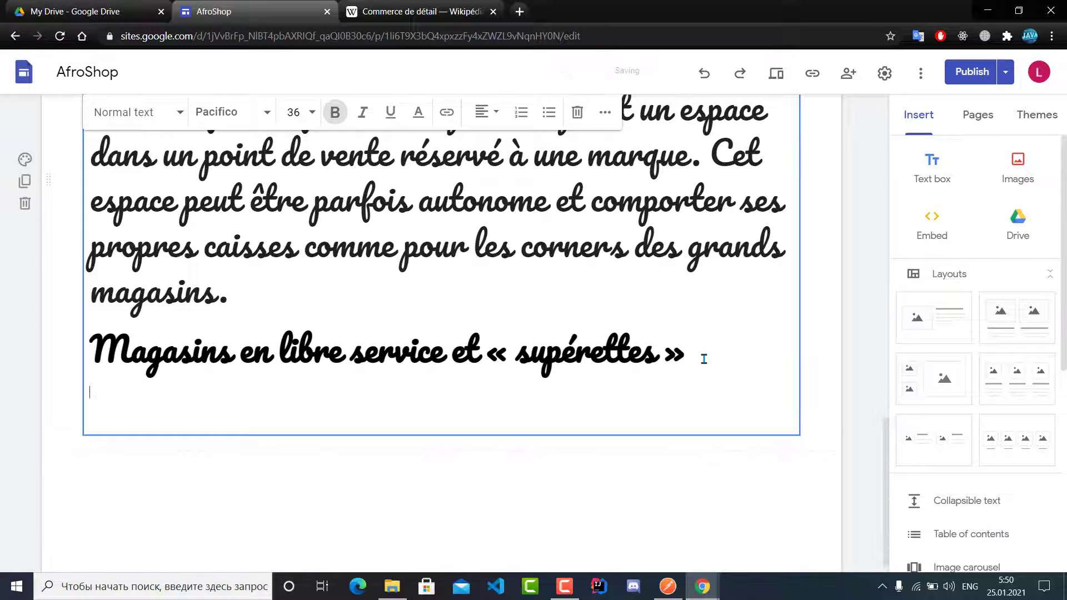
{"action": "type", "text": "dfghhghj"}
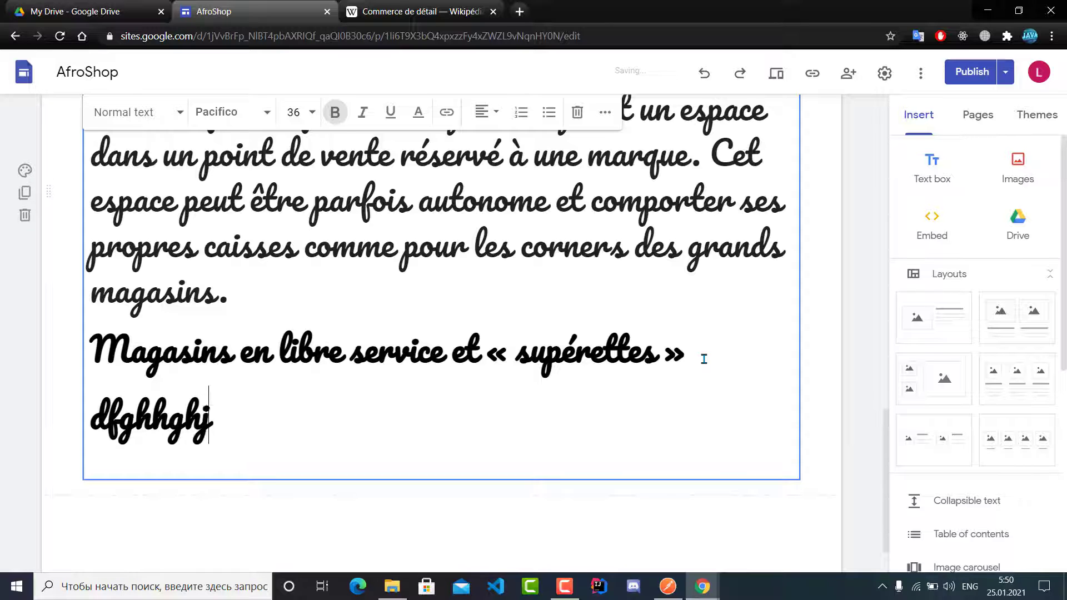
{"action": "key", "text": "Return"}
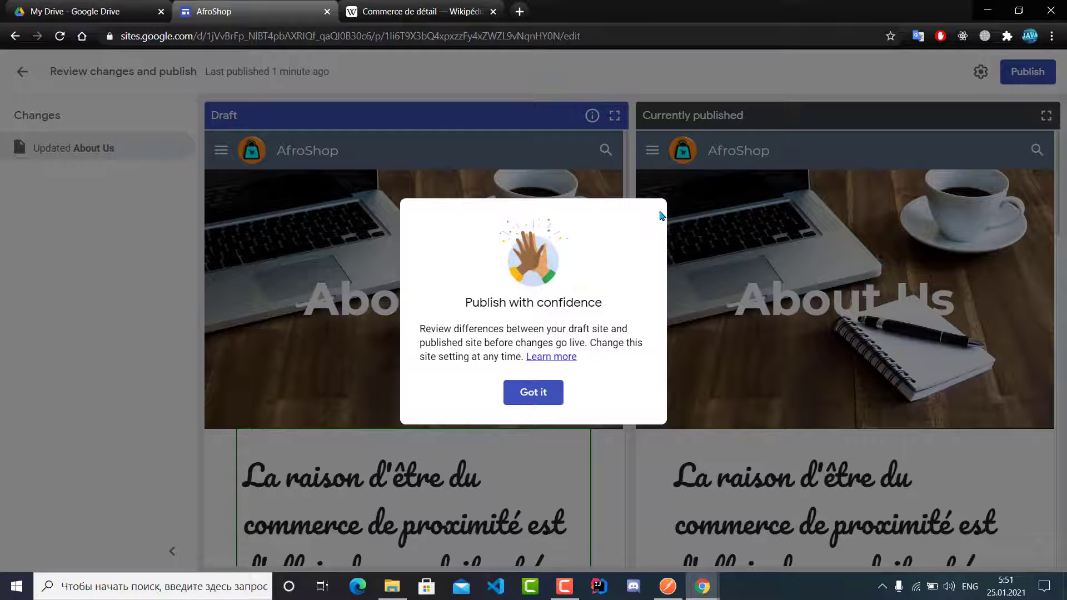
Dismiss the publishing introduction and compare the draft About Us page with the currently published version.
{"action": "left_click", "coordinate": [533, 393]}
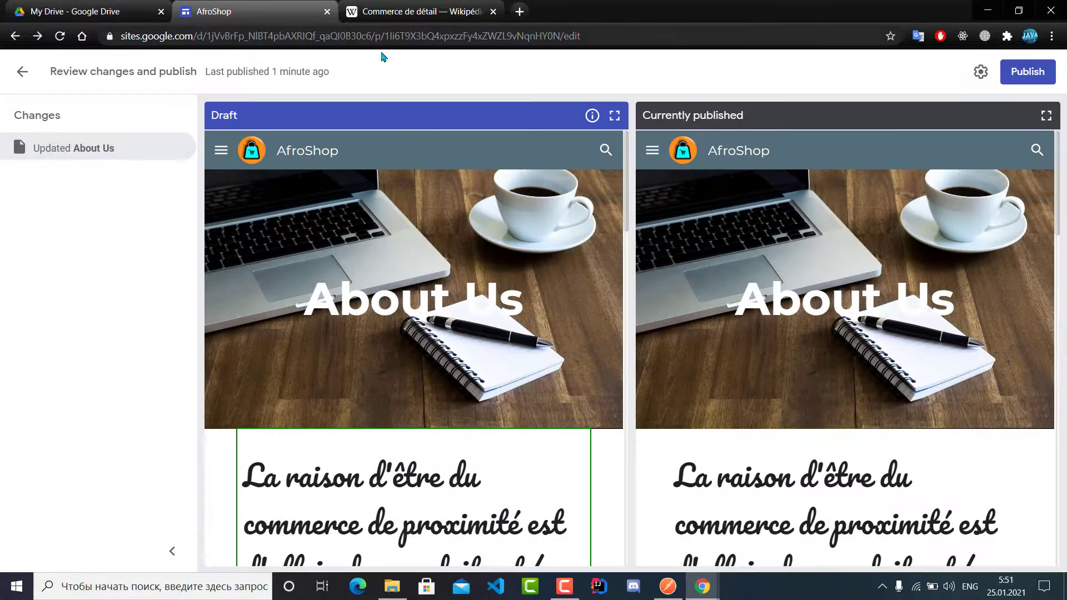
{"action": "scroll", "coordinate": [837, 216], "scroll_direction": "down", "scroll_amount": 6}
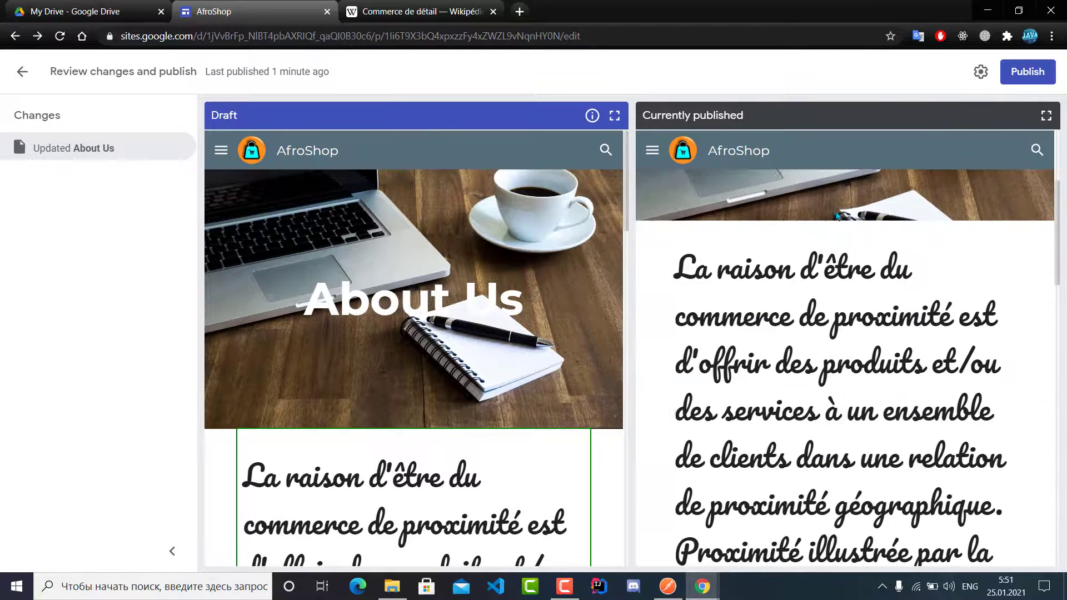
{"action": "scroll", "coordinate": [840, 269], "scroll_direction": "down", "scroll_amount": 13}
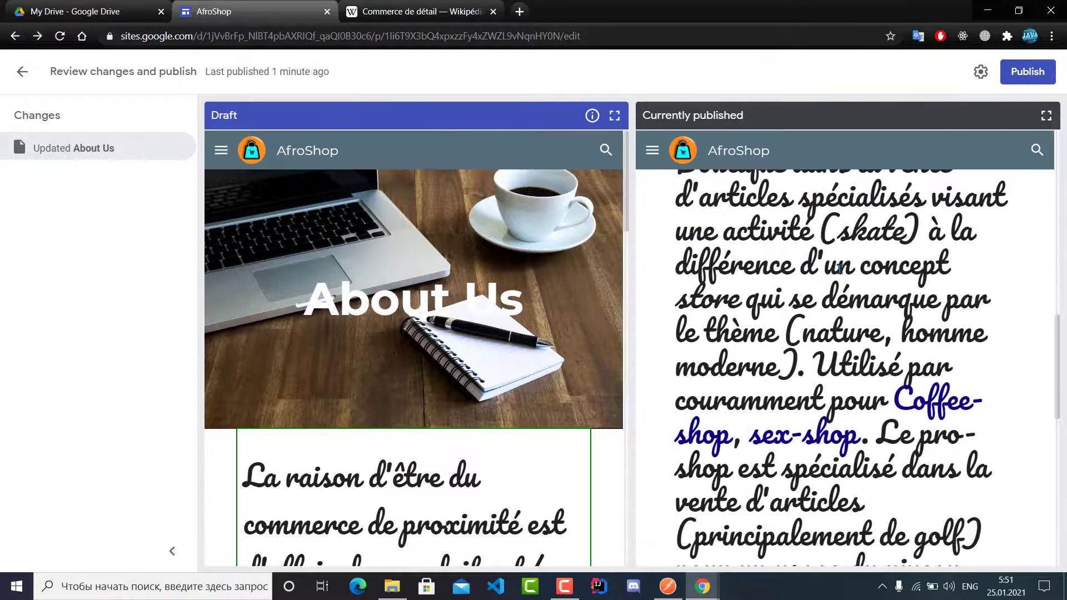
{"action": "scroll", "coordinate": [333, 342], "scroll_direction": "down", "scroll_amount": 3}
{"action": "scroll", "coordinate": [333, 342], "scroll_direction": "down", "scroll_amount": 15}
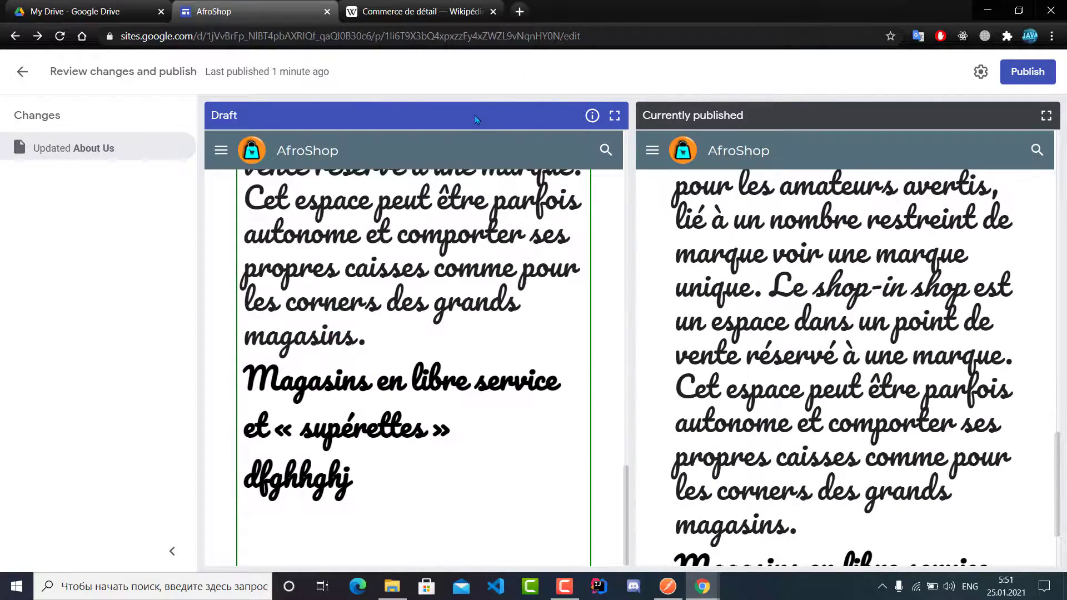
{"action": "scroll", "coordinate": [414, 367], "scroll_direction": "up", "scroll_amount": 8}
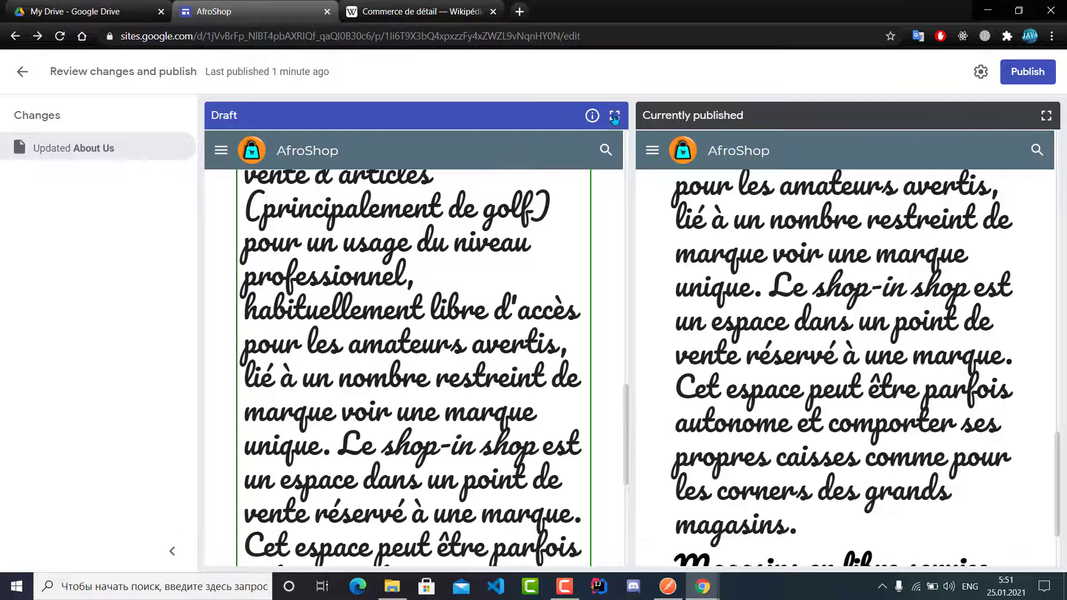
Enlarge the draft preview of the About Us page and publish its updated version.
{"action": "left_click", "coordinate": [614, 116]}
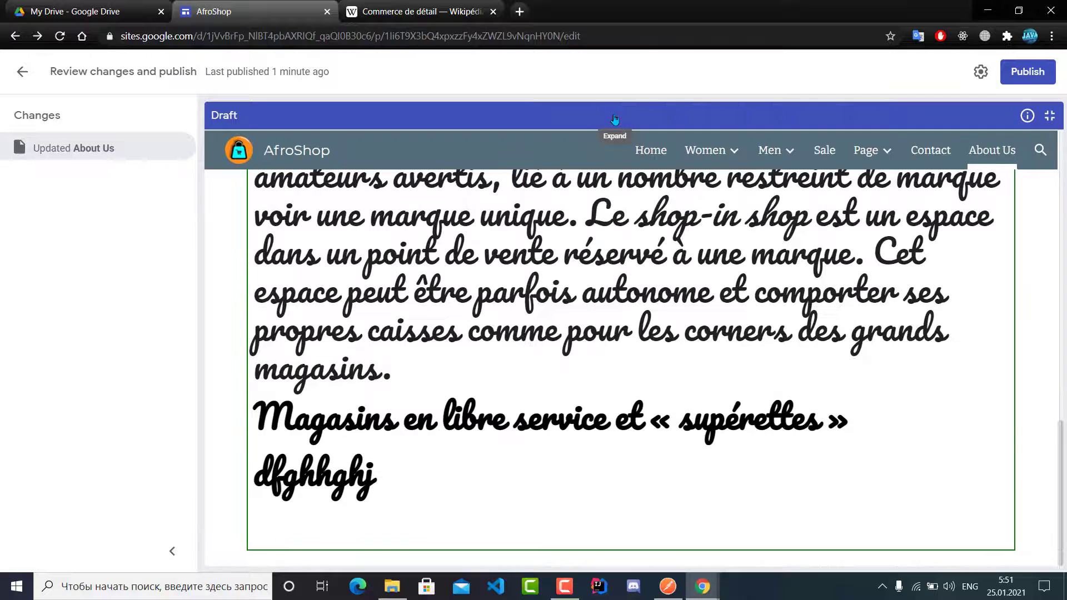
{"action": "left_click", "coordinate": [1034, 75]}
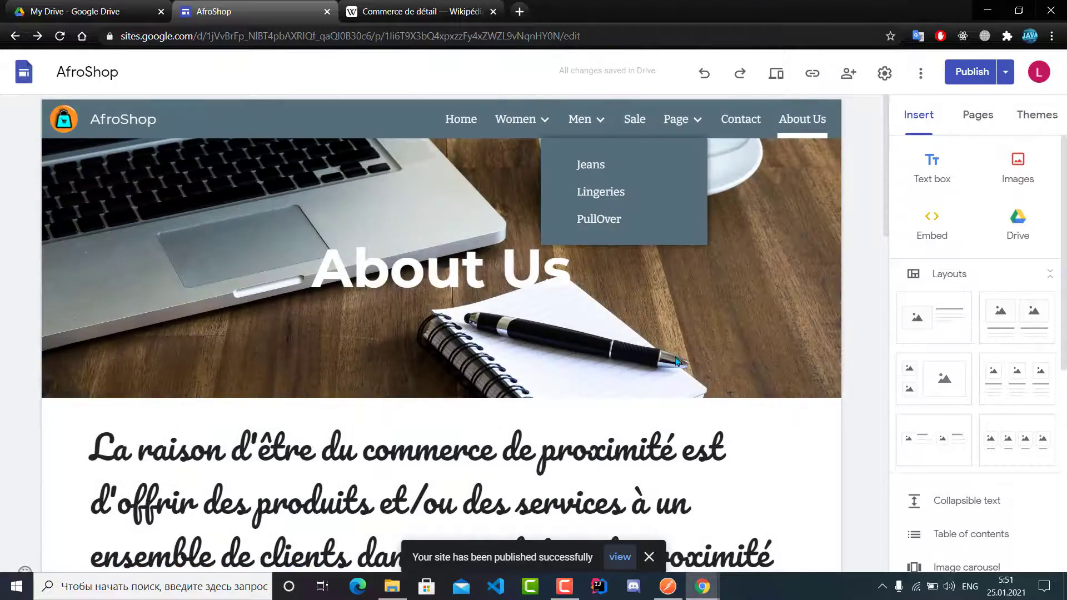
{"action": "scroll", "coordinate": [295, 346], "scroll_direction": "down", "scroll_amount": 15}
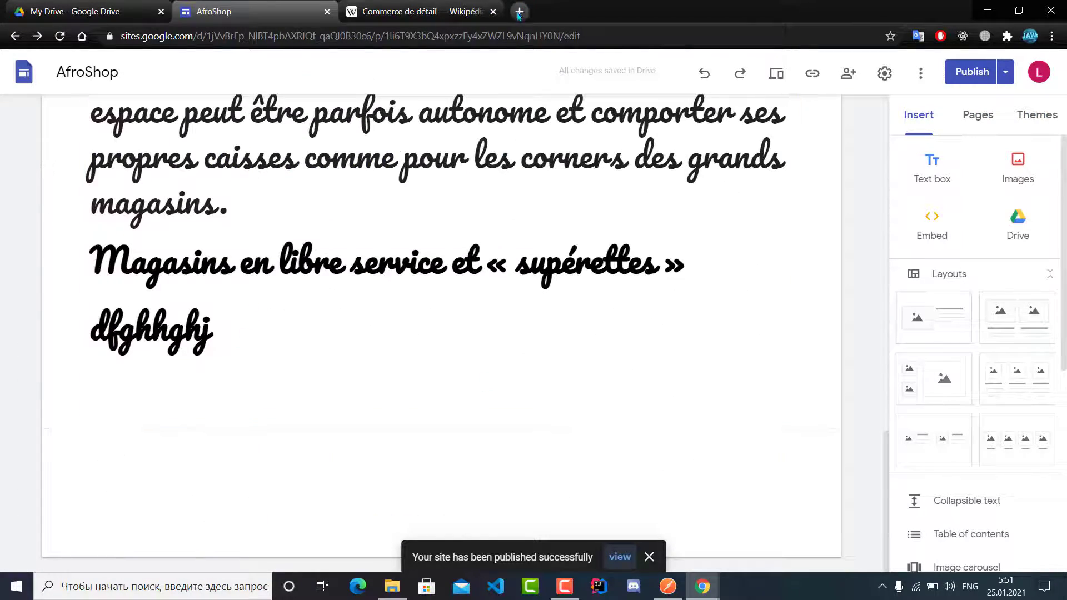
Copy the published site link, open it in a new browser tab, and check the end of the live About Us text.
{"action": "left_click", "coordinate": [811, 74]}
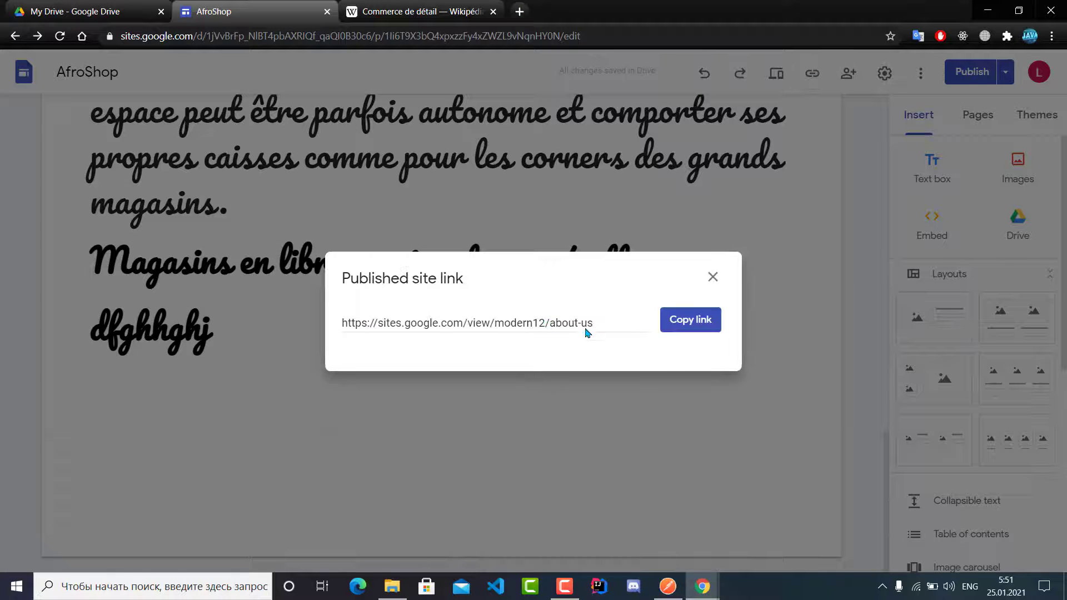
{"action": "left_click", "coordinate": [675, 332]}
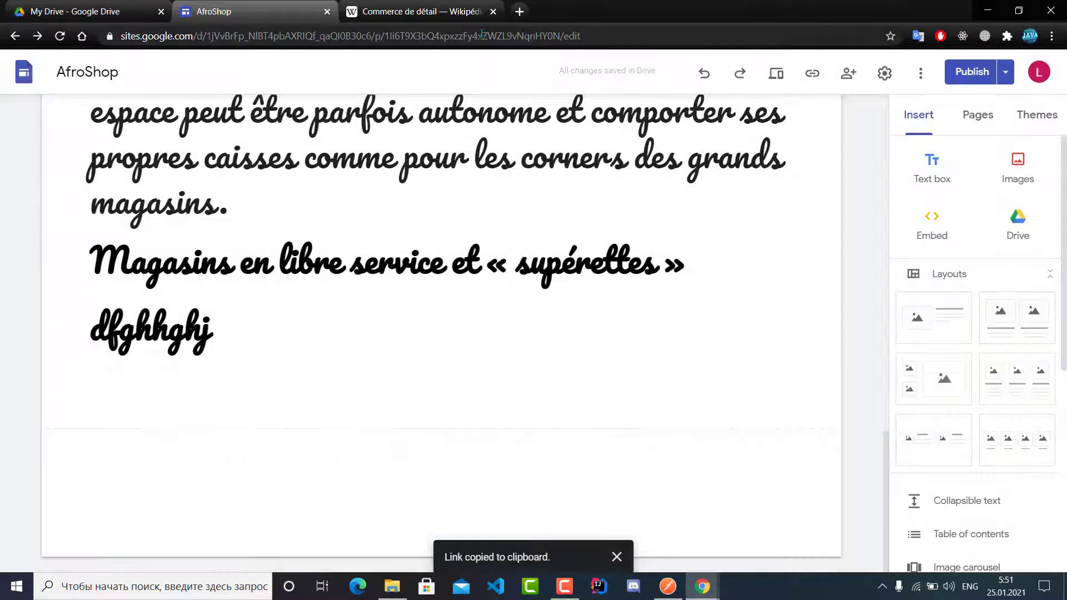
{"action": "left_click", "coordinate": [516, 14]}
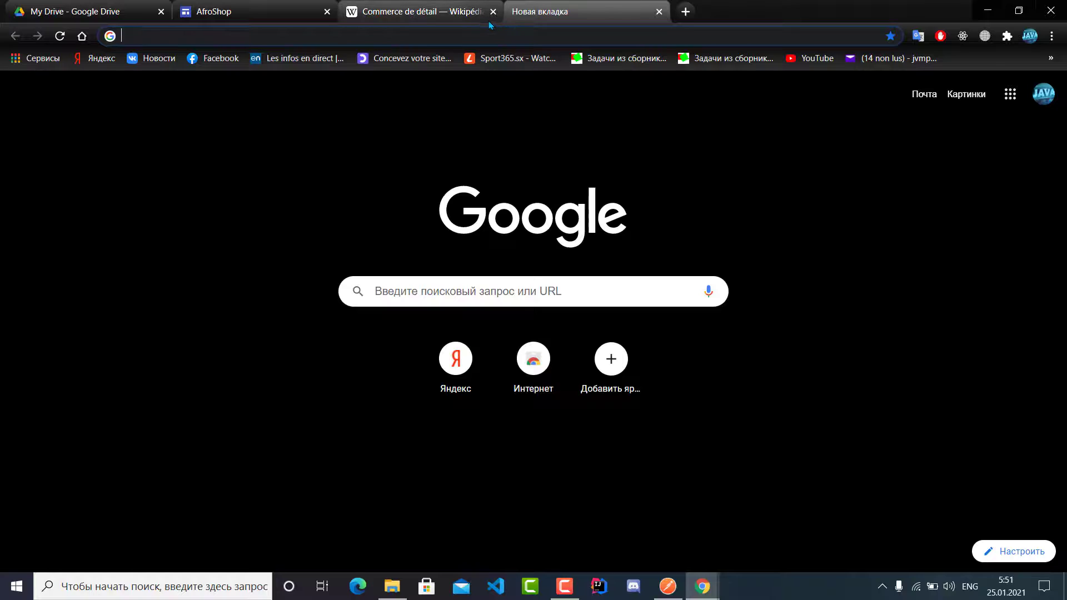
{"action": "key", "text": "ctrl+v"}
{"action": "key", "text": "Return"}
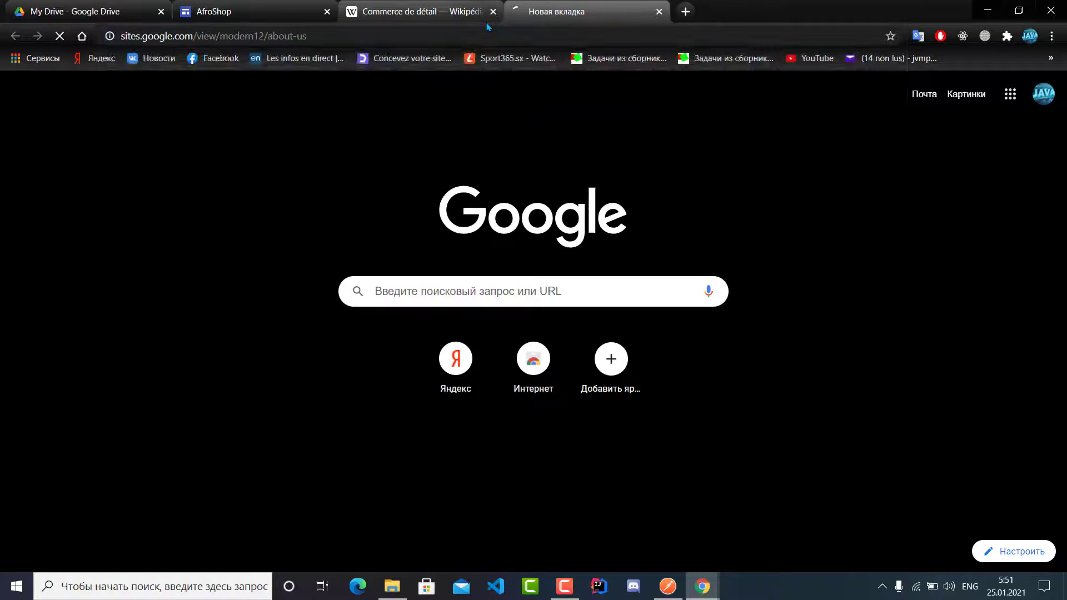
{"action": "scroll", "coordinate": [536, 223], "scroll_direction": "down", "scroll_amount": 10}
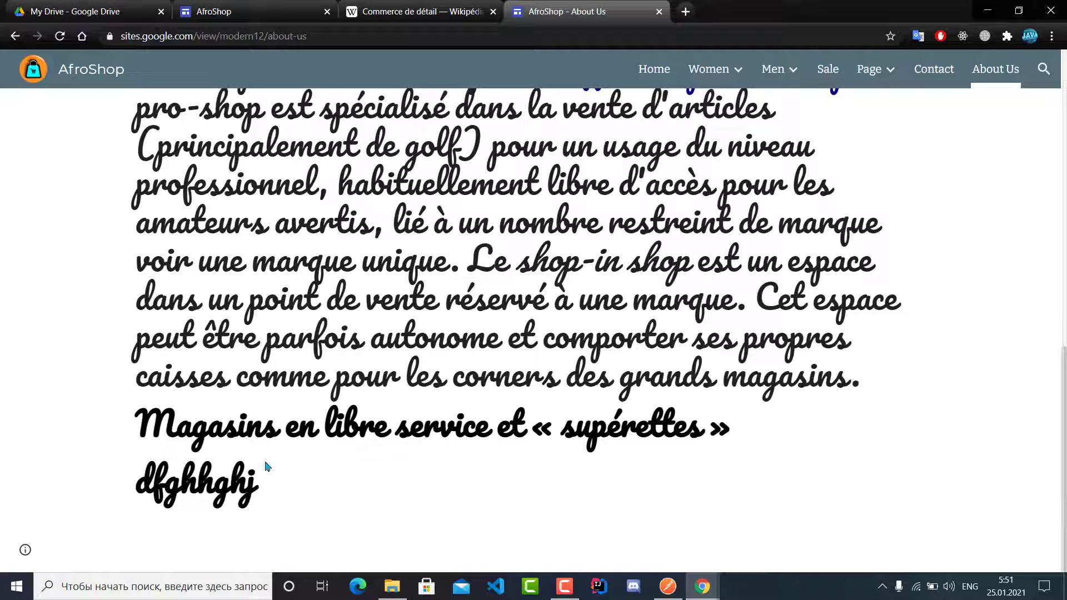
Return to the AfroShop site editor and view the About Us page from its header.
{"action": "left_click", "coordinate": [265, 10]}
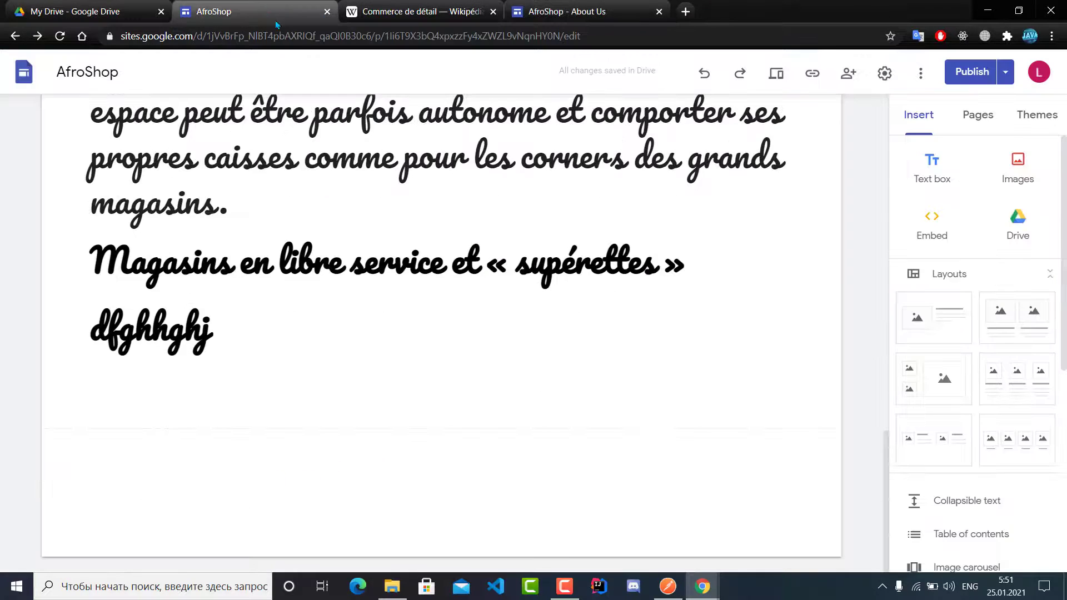
{"action": "scroll", "coordinate": [500, 147], "scroll_direction": "up", "scroll_amount": 15}
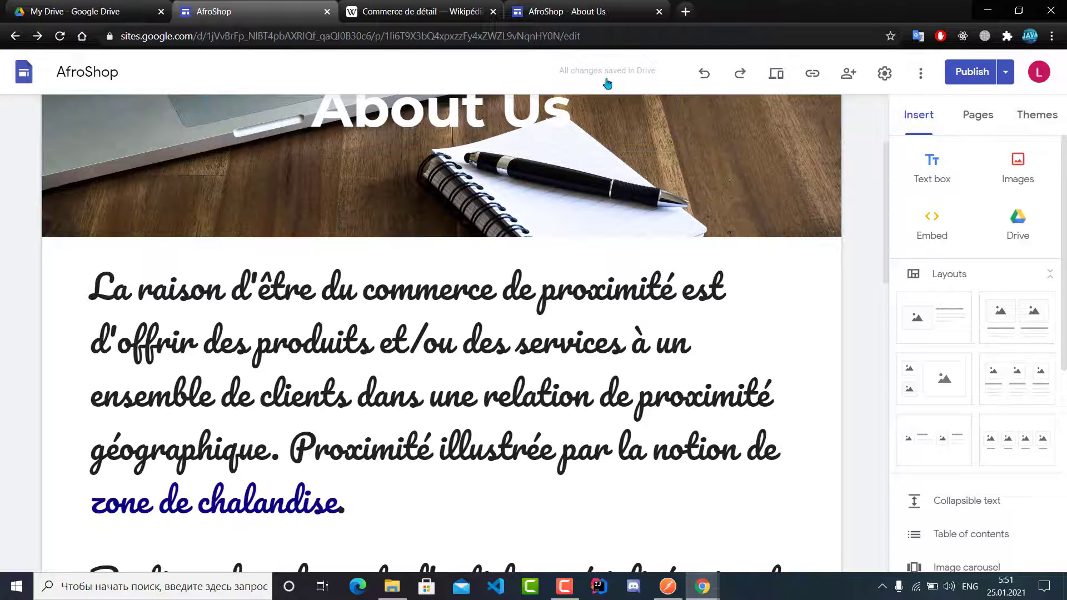
{"action": "scroll", "coordinate": [439, 121], "scroll_direction": "up", "scroll_amount": 3}
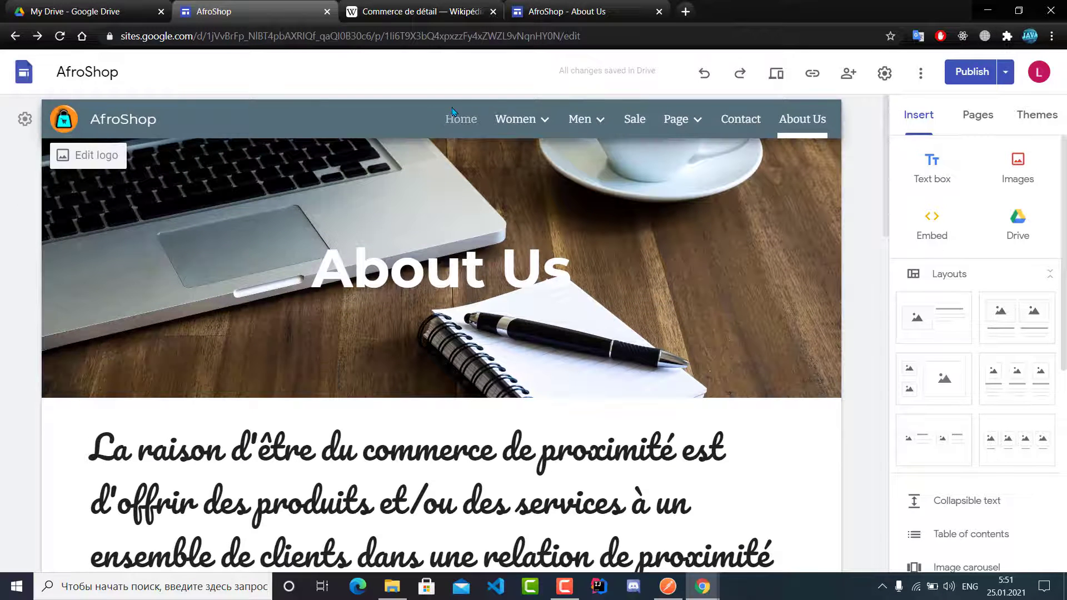